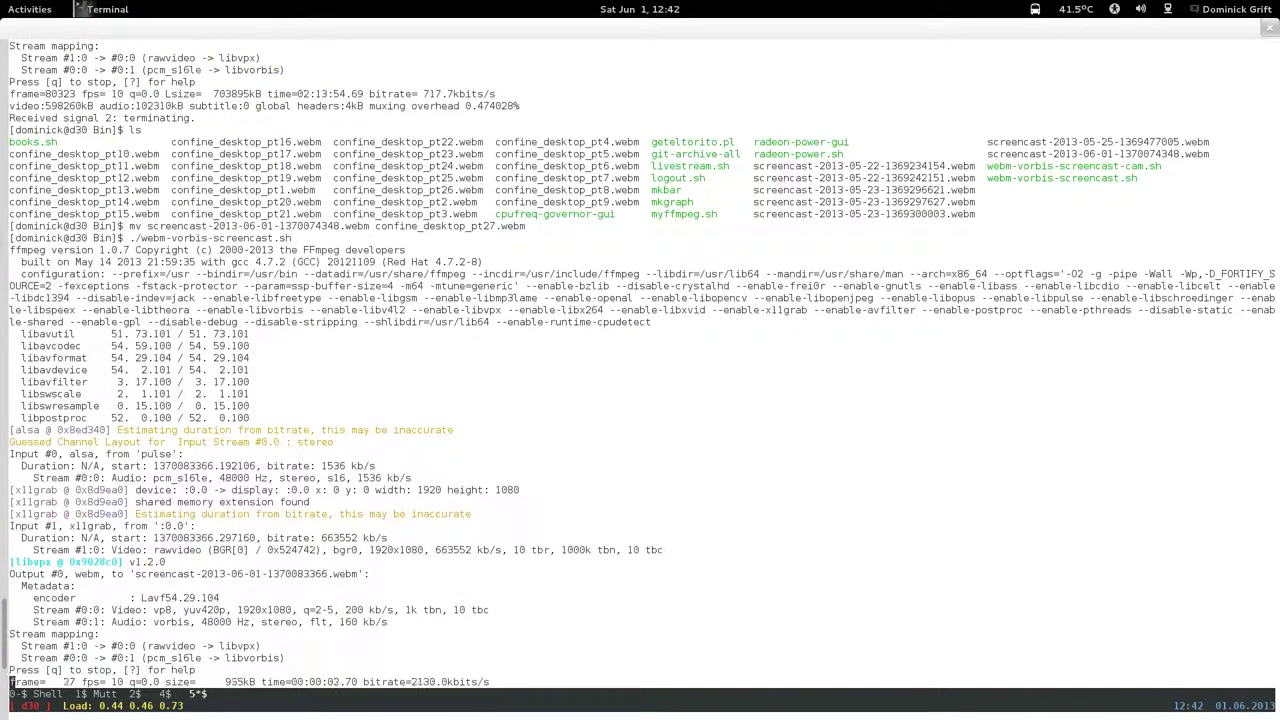
# Step back through screen windows from 5 to 4, then to the root shell in window 2
pyautogui.hotkey('ctrl', 'a')
pyautogui.press('p')
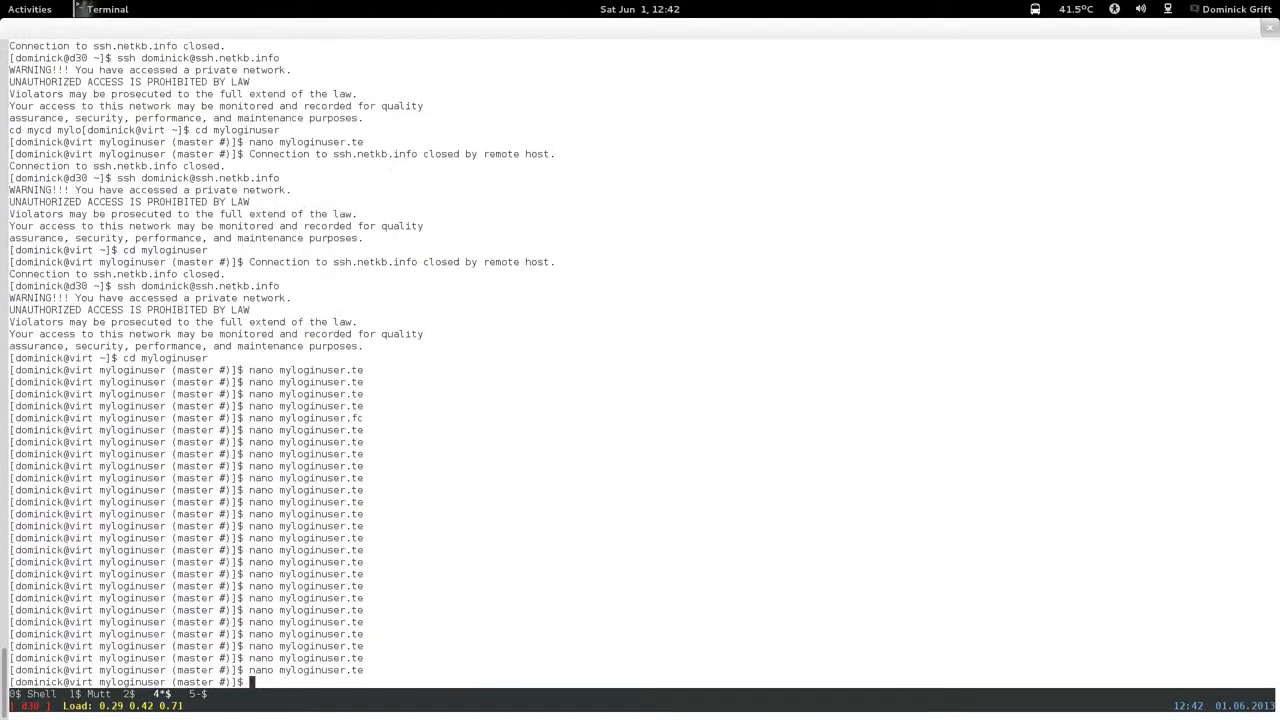
pyautogui.hotkey('ctrl', 'a')
pyautogui.press('p')
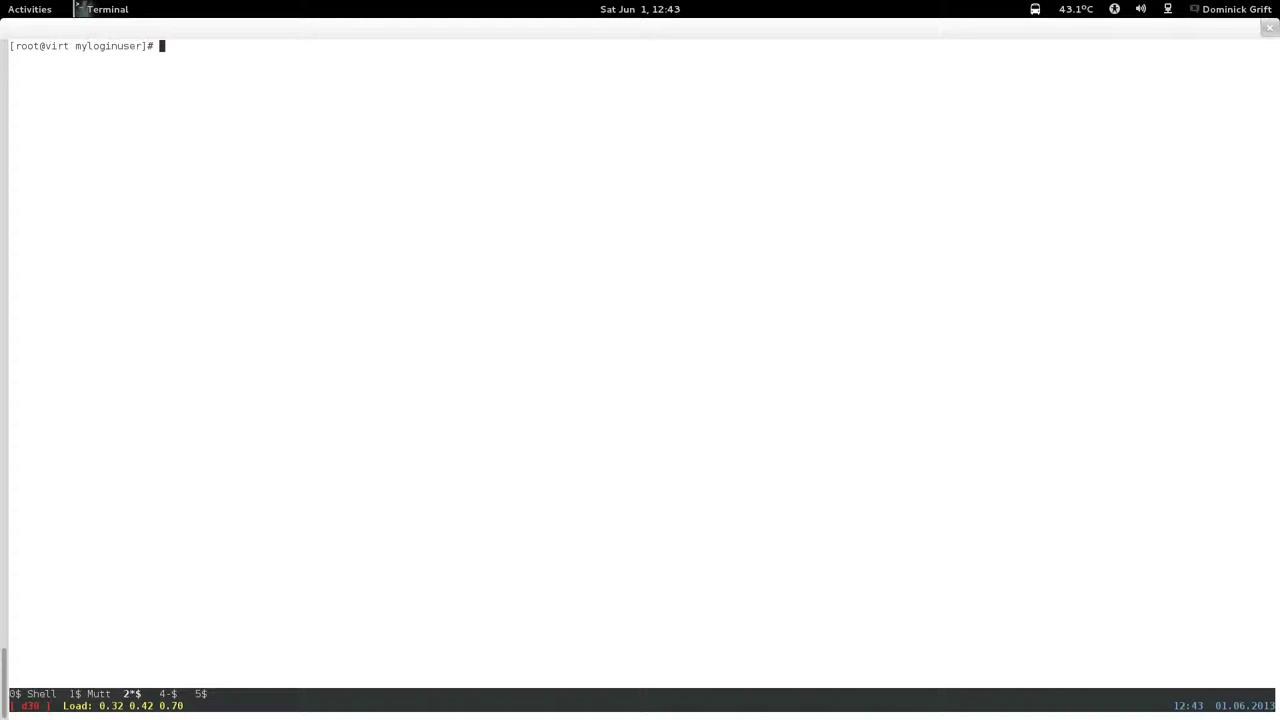
# Run getsebool -a | grep myloginuser to list which myloginuser booleans are on or off
pyautogui.write('getsebool -a ')
pyautogui.write('| gre')
pyautogui.write('p ')
pyautogui.write('myloginuser')
pyautogui.press('Return')
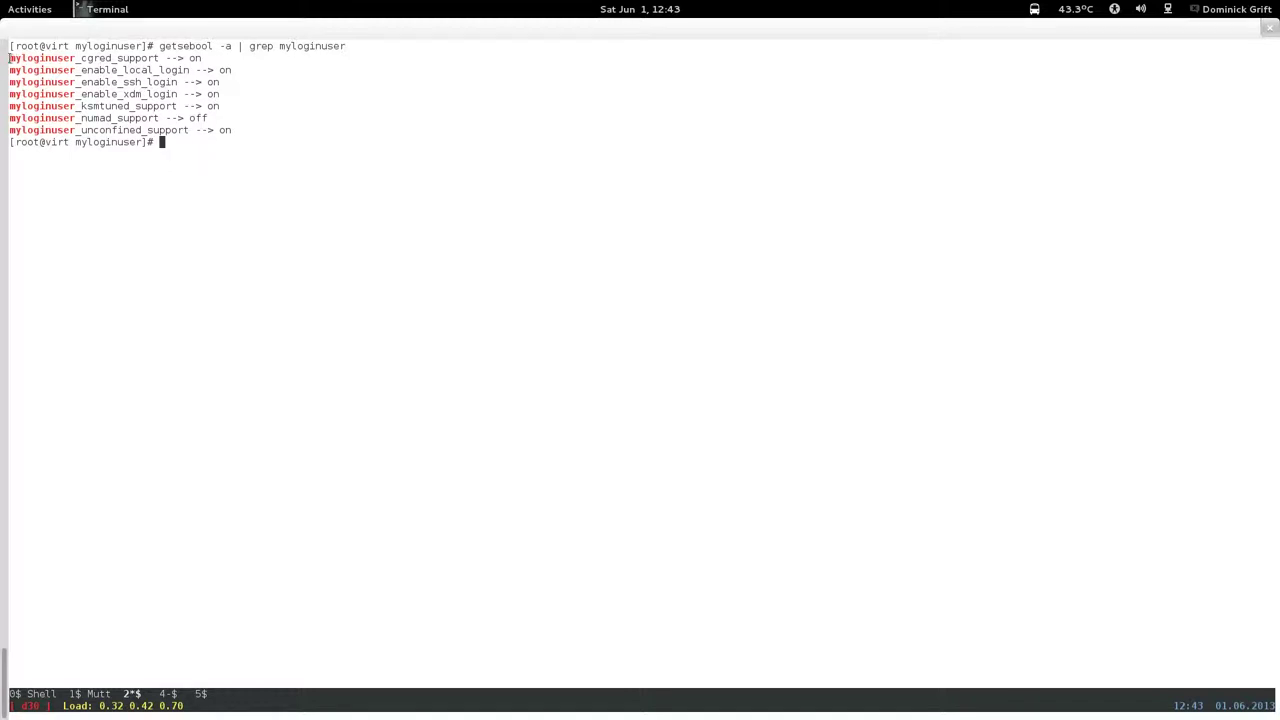
pyautogui.moveTo(9, 58); pyautogui.dragTo(215, 58)
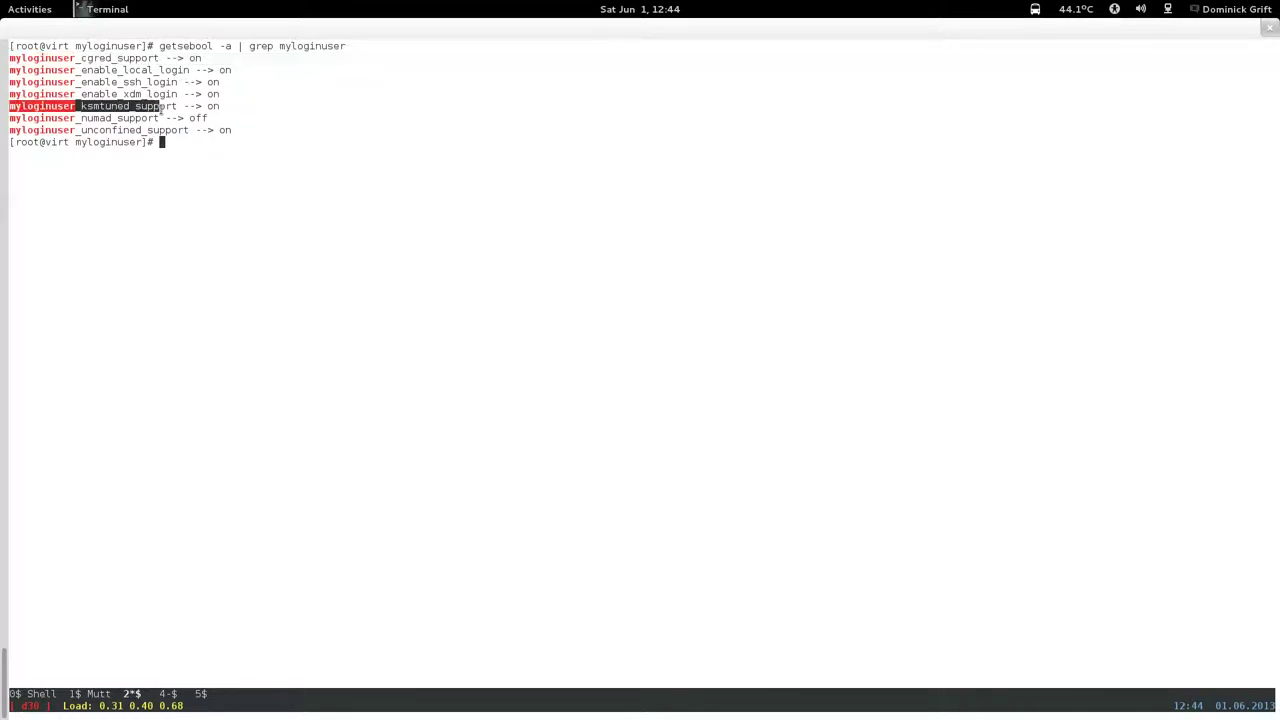
pyautogui.moveTo(15, 106)
pyautogui.mouseDown()
pyautogui.moveTo(231, 112)
pyautogui.moveTo(3, 109)
pyautogui.mouseUp()
pyautogui.click(231, 112)
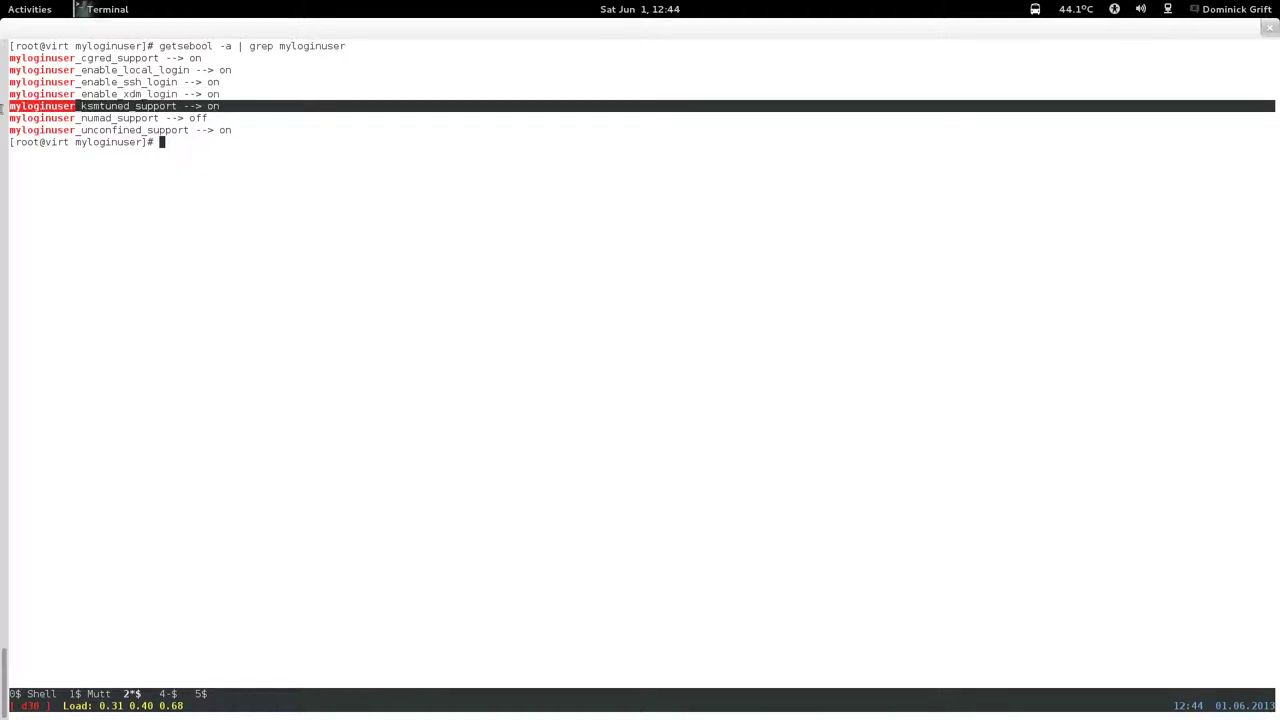
pyautogui.moveTo(104, 108); pyautogui.dragTo(148, 108)
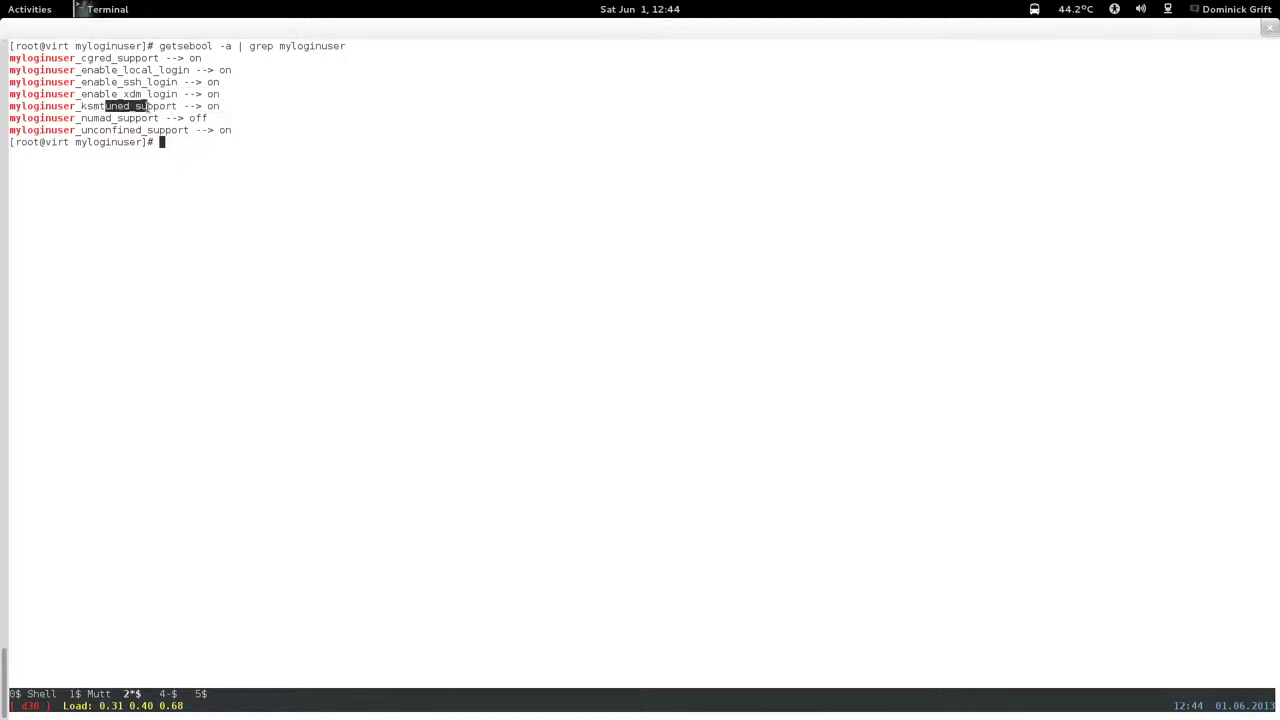
pyautogui.click(147, 106)
pyautogui.moveTo(51, 121); pyautogui.dragTo(208, 118)
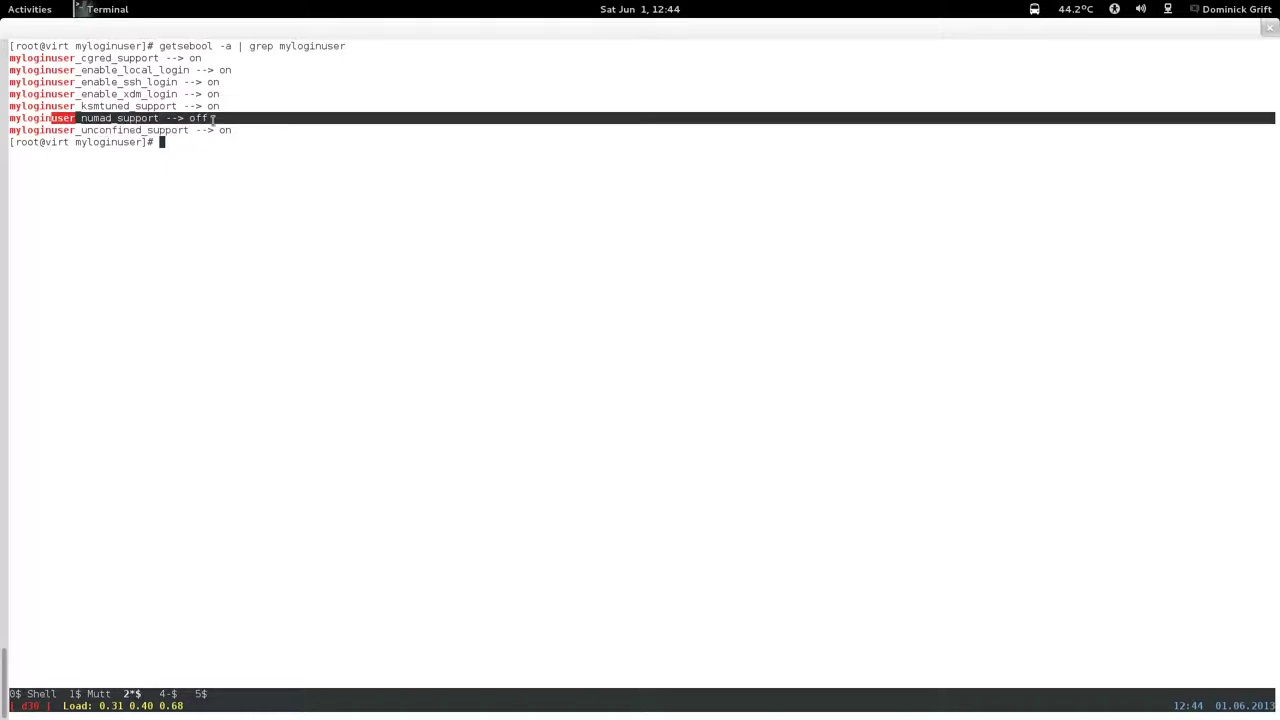
pyautogui.moveTo(207, 118); pyautogui.dragTo(10, 118)
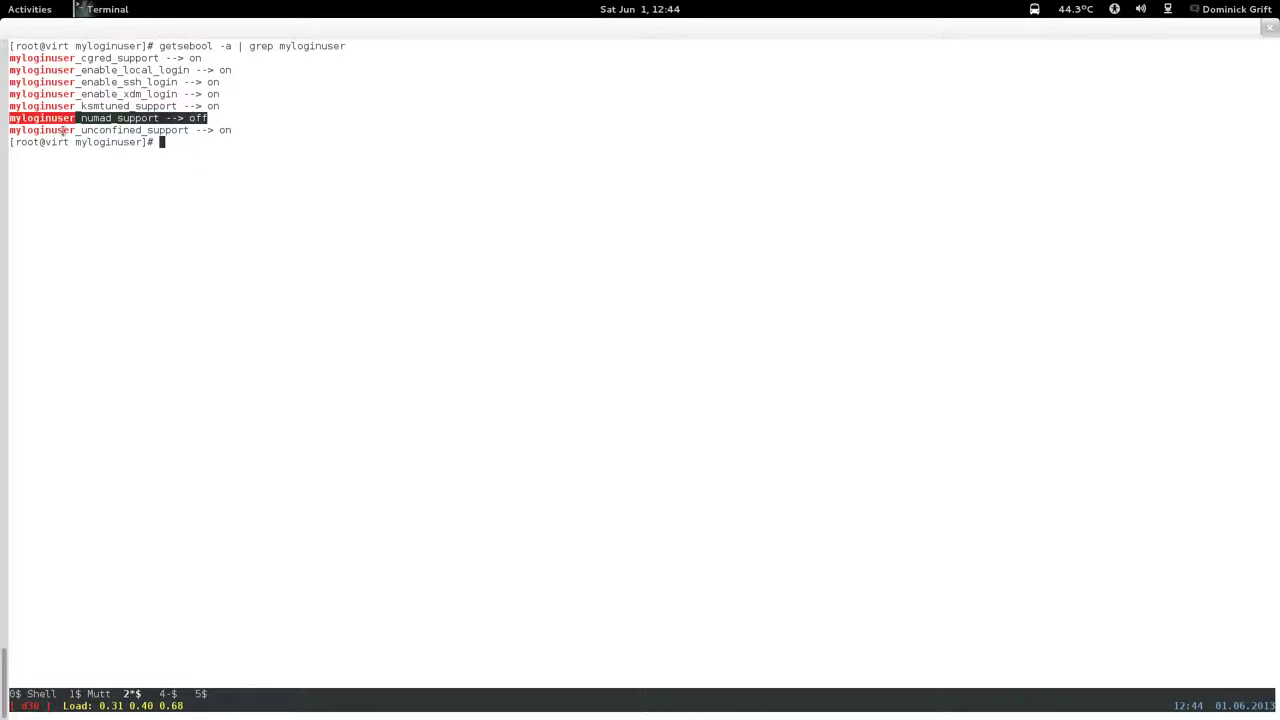
pyautogui.moveTo(27, 130); pyautogui.dragTo(226, 131)
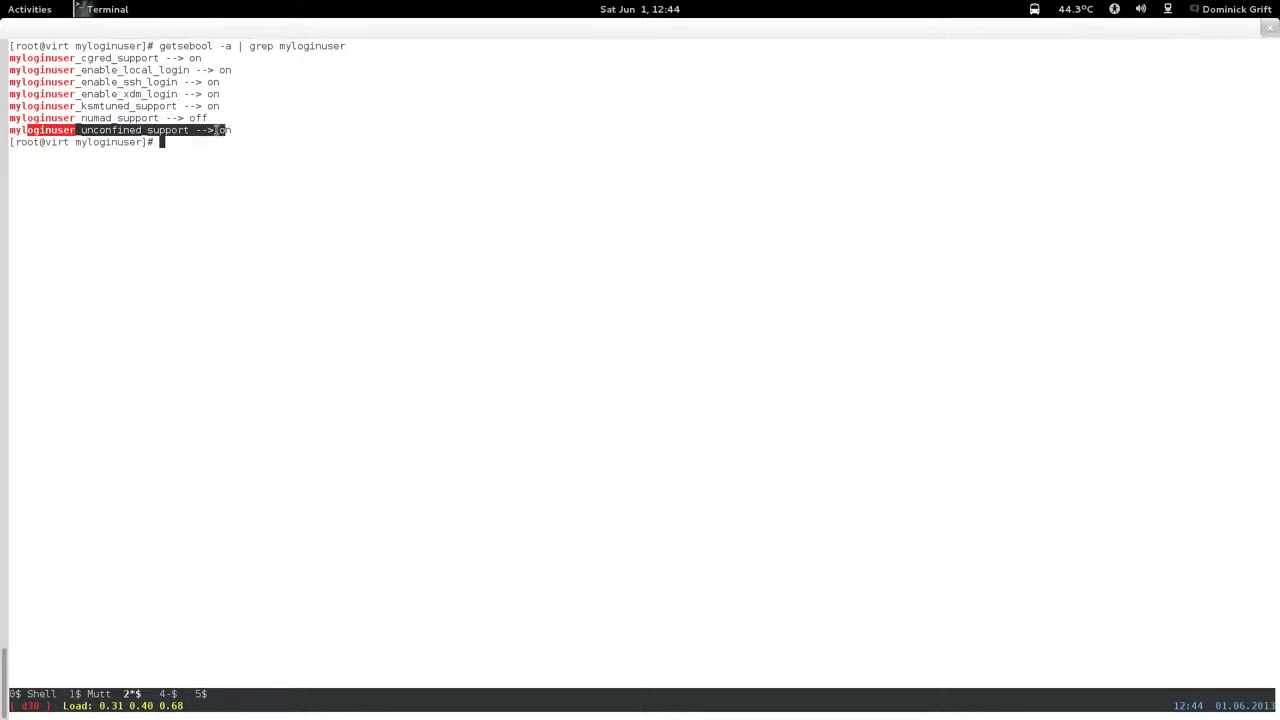
pyautogui.moveTo(225, 130); pyautogui.dragTo(229, 131)
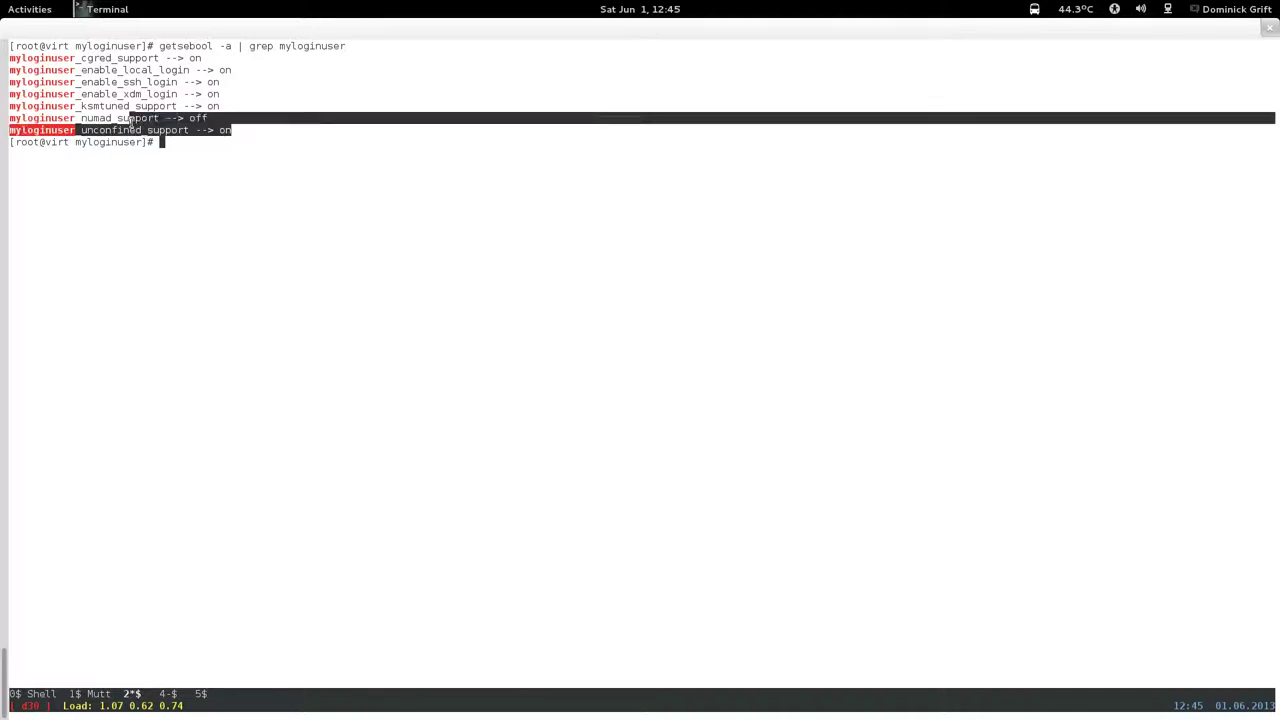
pyautogui.moveTo(232, 130); pyautogui.dragTo(5, 130)
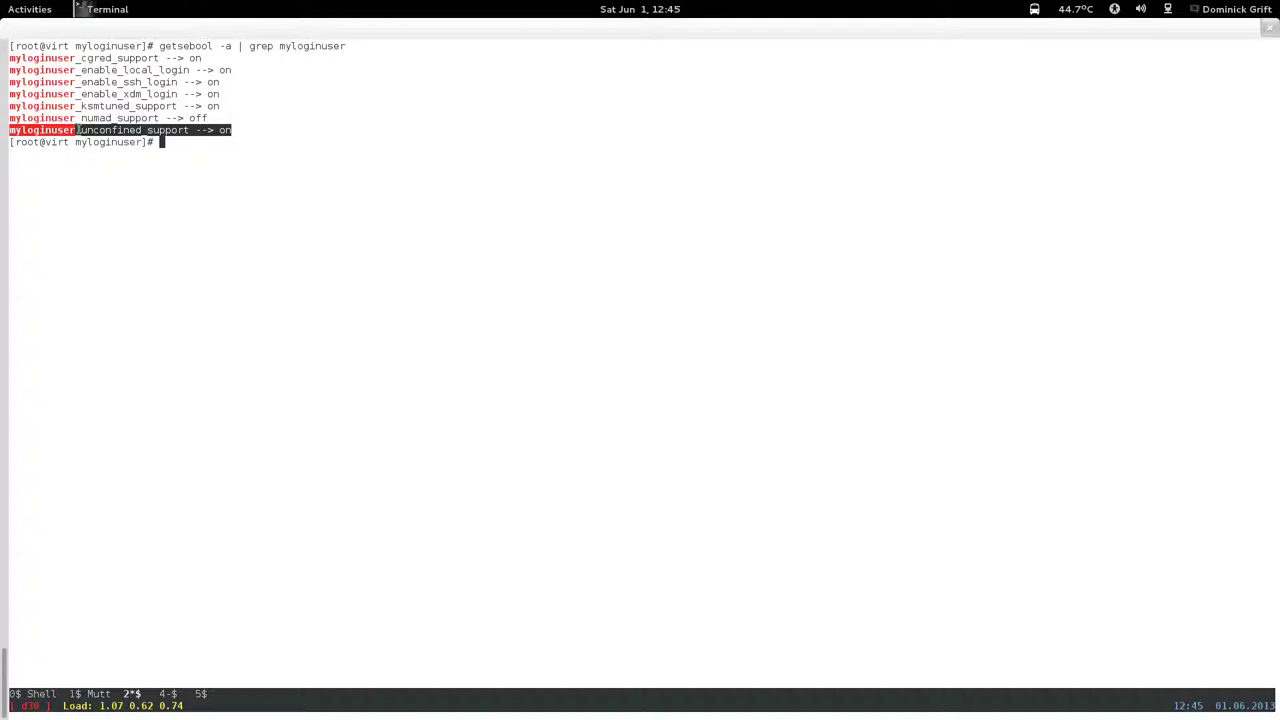
pyautogui.click(91, 59)
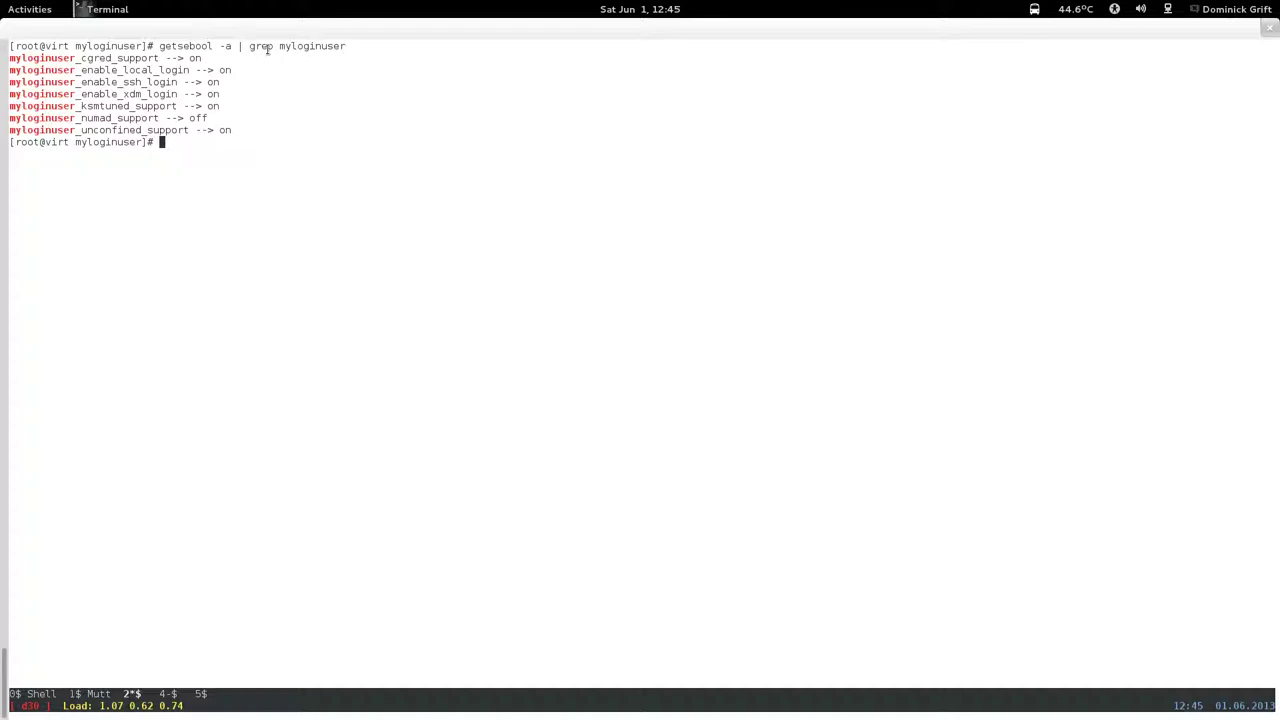
pyautogui.moveTo(274, 47); pyautogui.dragTo(346, 47)
pyautogui.click(346, 47)
# Highlight the three login booleans, including enable_local_login, then start a setsebool command
pyautogui.moveTo(10, 72); pyautogui.dragTo(262, 93)
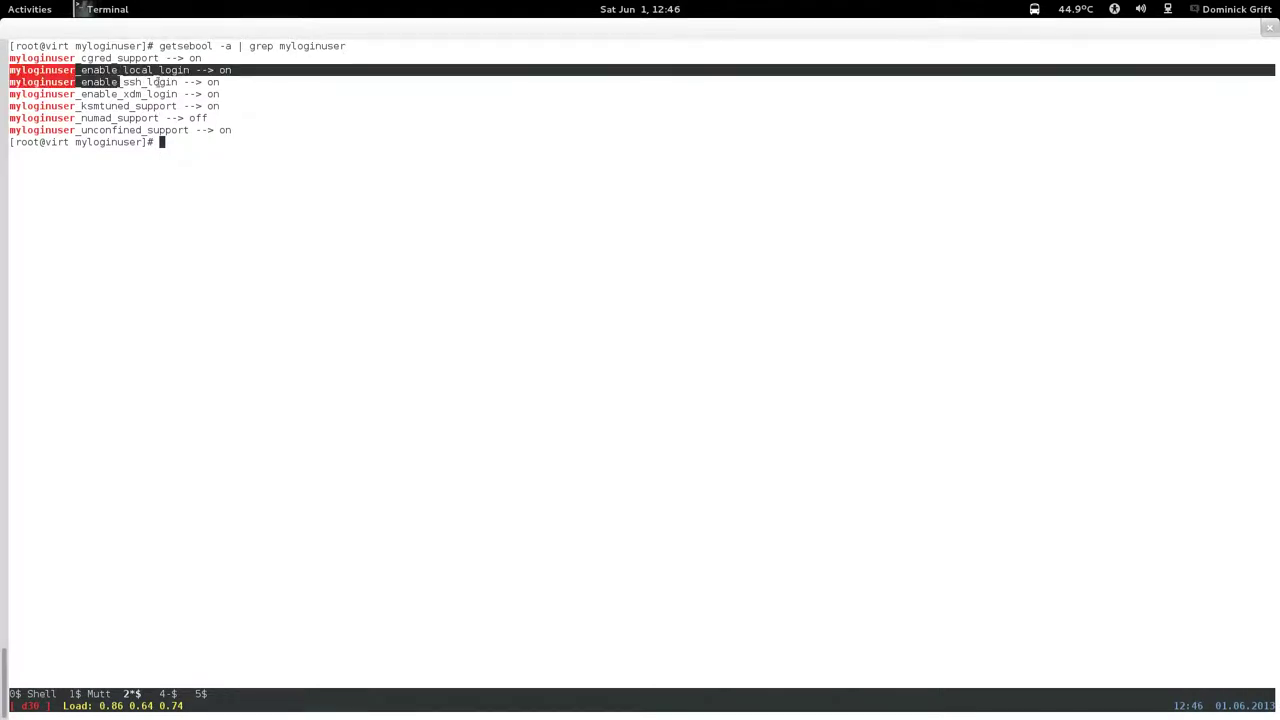
pyautogui.click(262, 93)
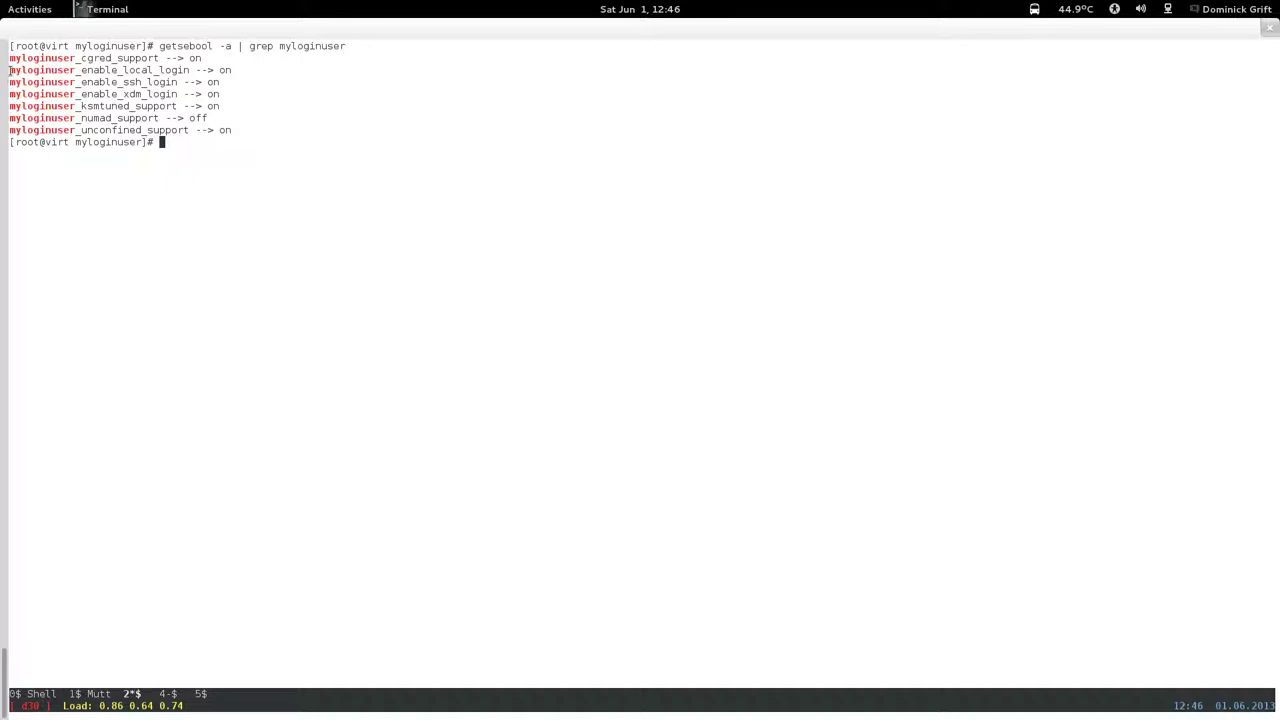
pyautogui.moveTo(10, 70); pyautogui.dragTo(168, 70)
pyautogui.click(145, 82)
pyautogui.write('setsebool')
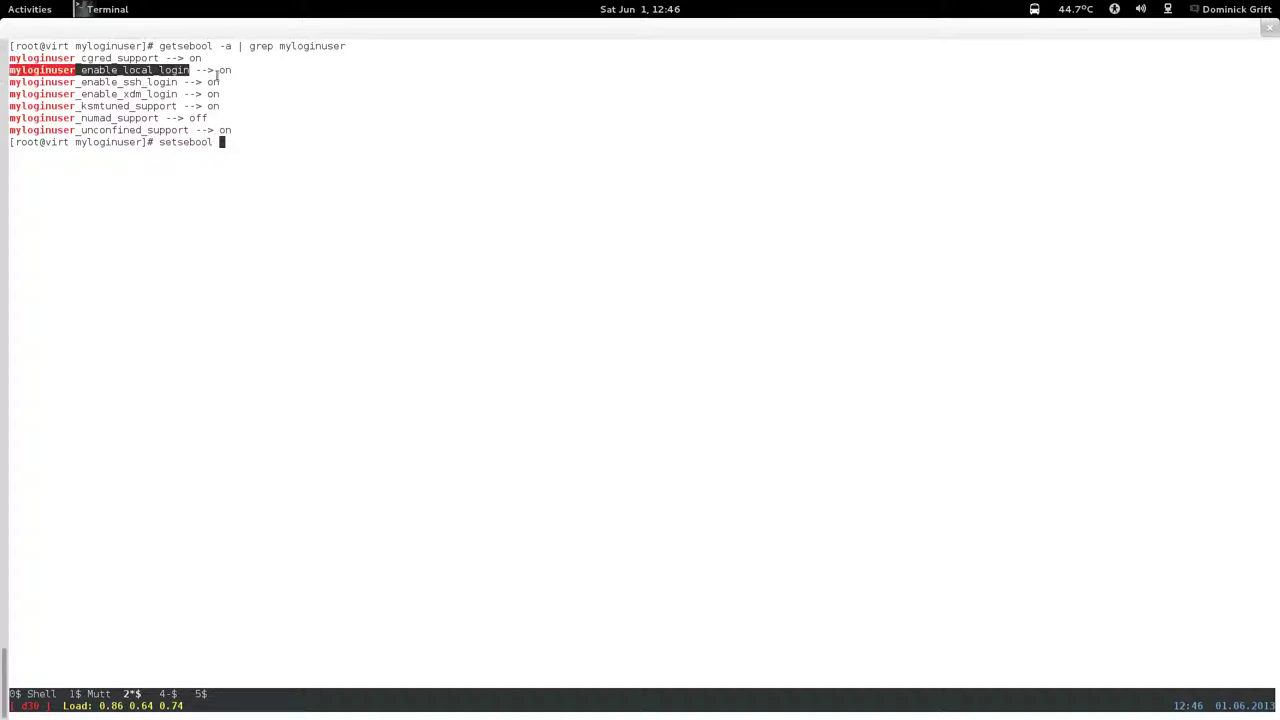
# Copy myloginuser_enable_local_login into the setsebool command and append 'off'
pyautogui.moveTo(12, 70); pyautogui.dragTo(190, 70)
pyautogui.click(185, 76)
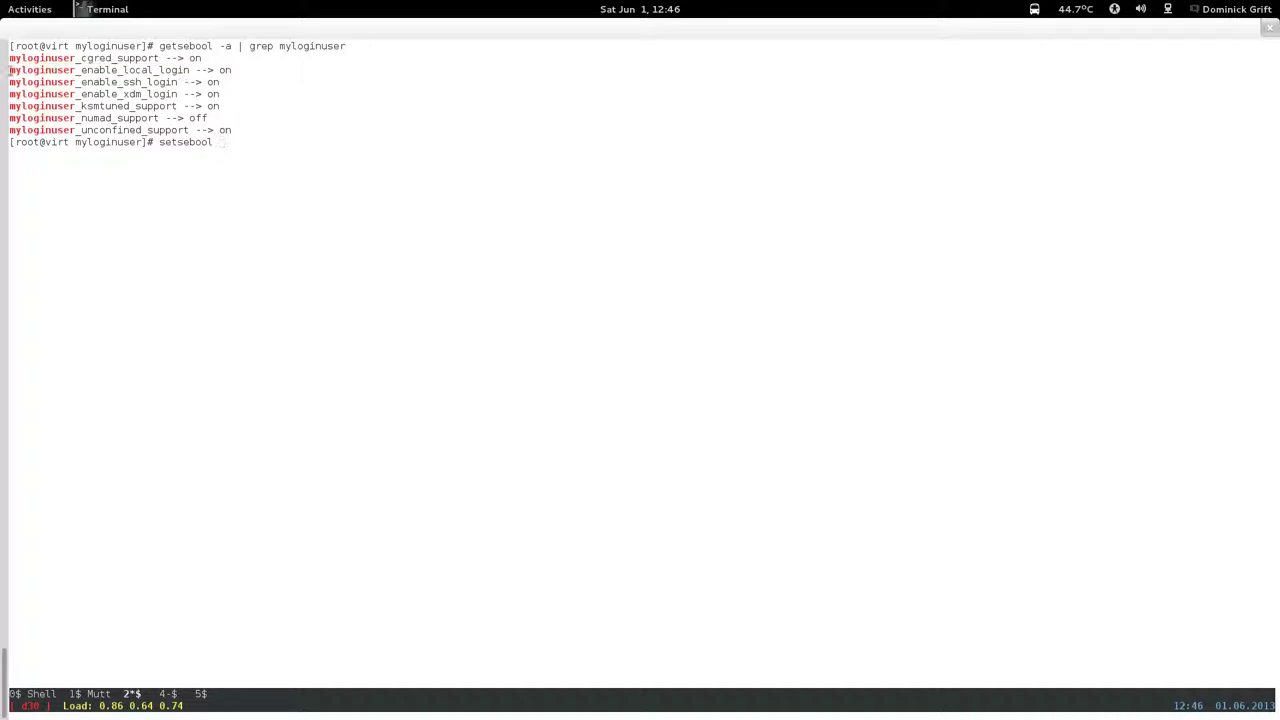
pyautogui.moveTo(10, 70); pyautogui.dragTo(188, 70)
pyautogui.click(185, 70)
pyautogui.moveTo(10, 70); pyautogui.dragTo(188, 70)
pyautogui.rightClick(180, 75)
pyautogui.click(197, 150)
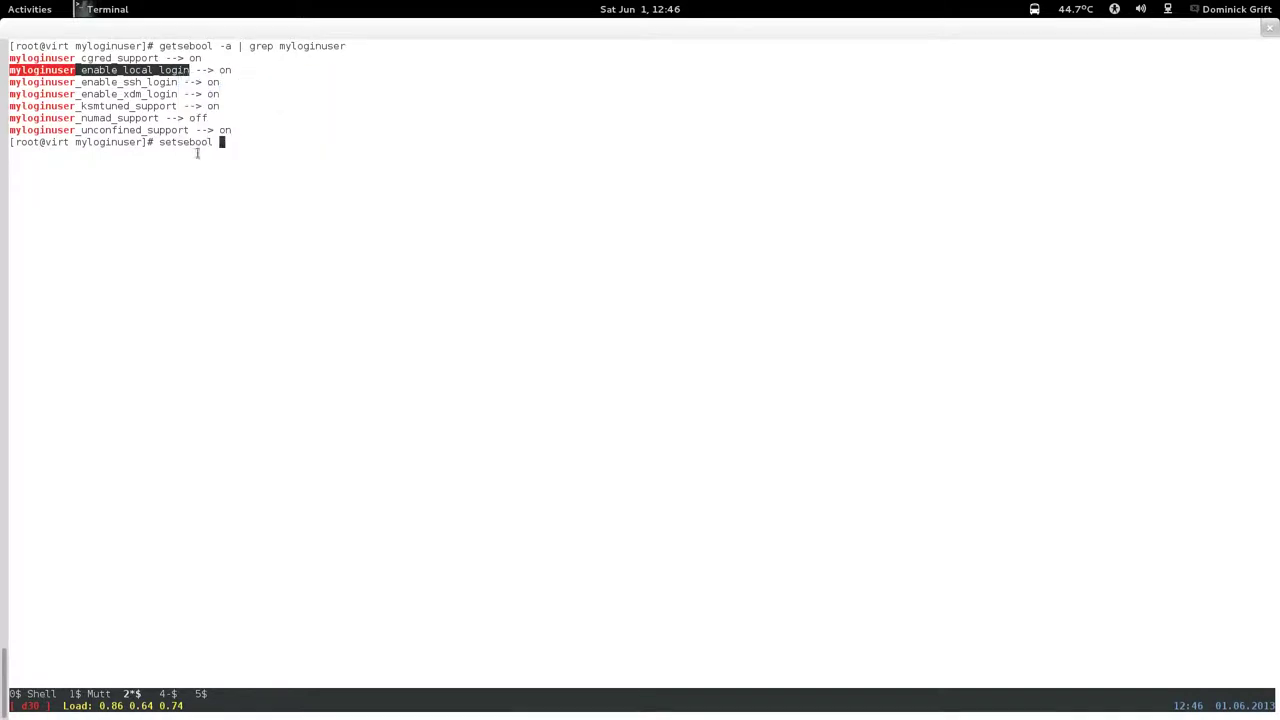
pyautogui.rightClick(295, 150)
pyautogui.click(326, 246)
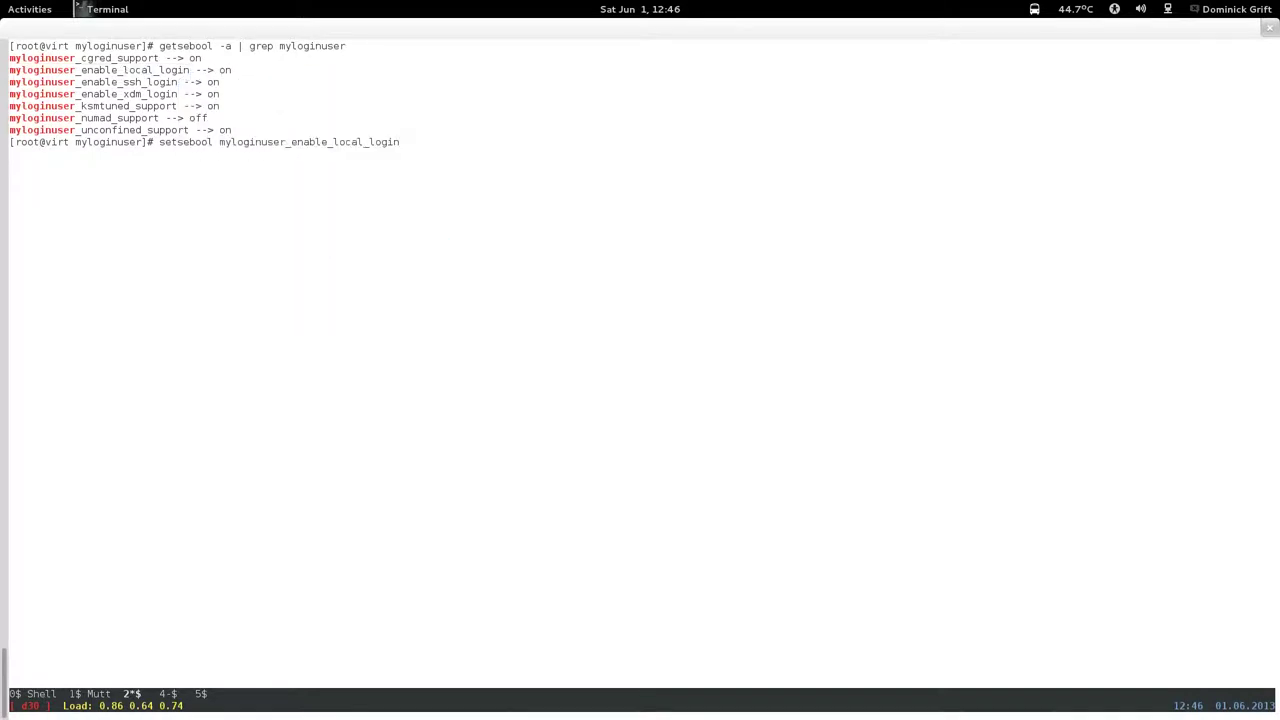
pyautogui.write('off')
# Log myloginuser into the Fedora18 text console and run id to show its confined context
pyautogui.hotkey('alt', 'Tab')
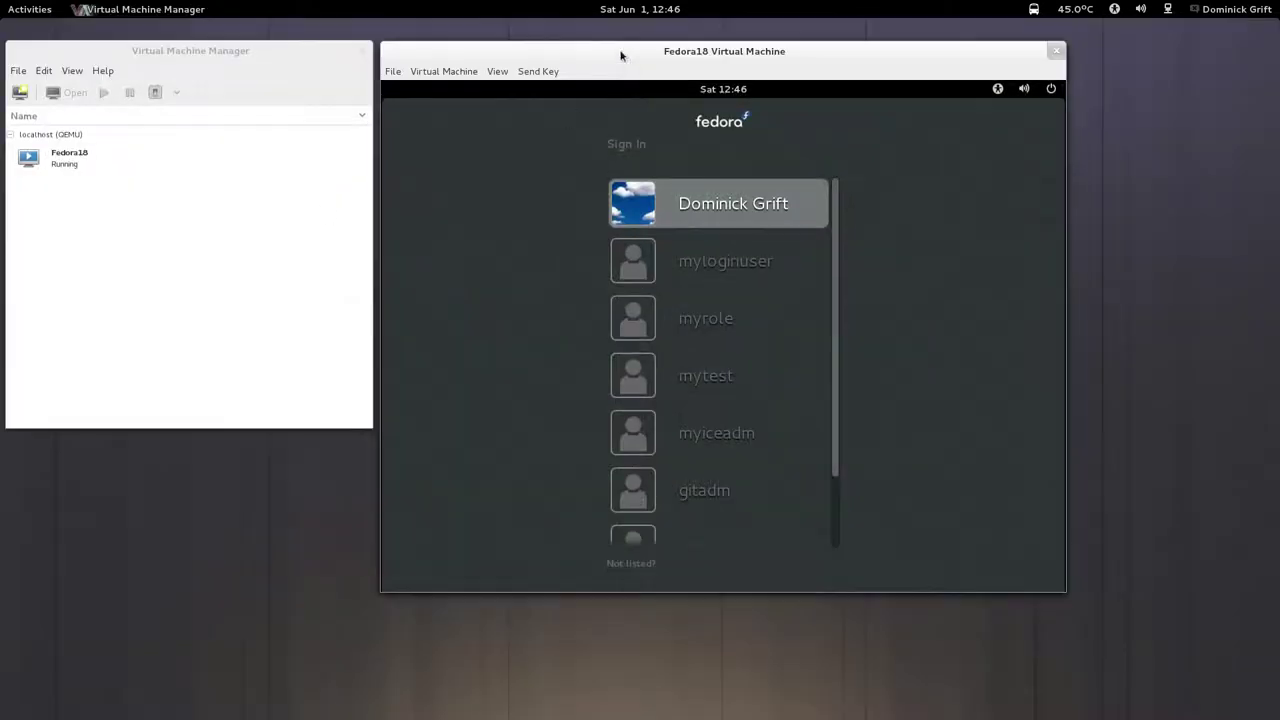
pyautogui.click(538, 71)
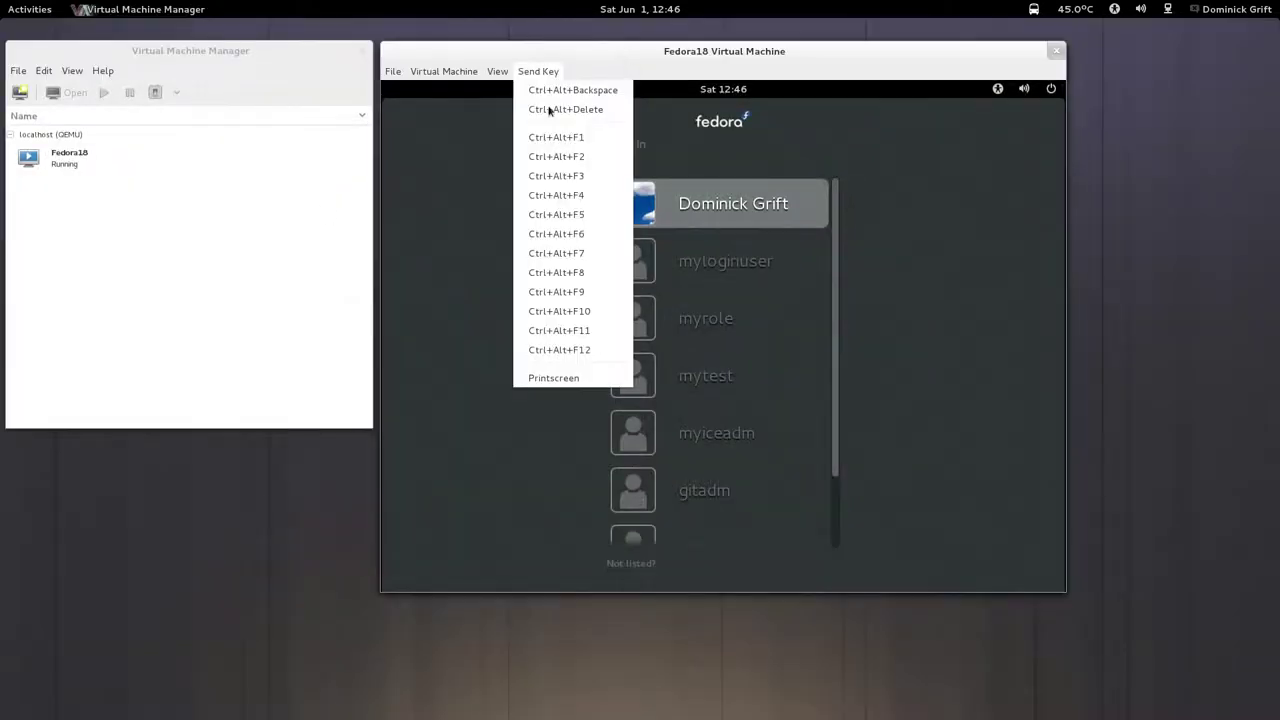
pyautogui.click(556, 176)
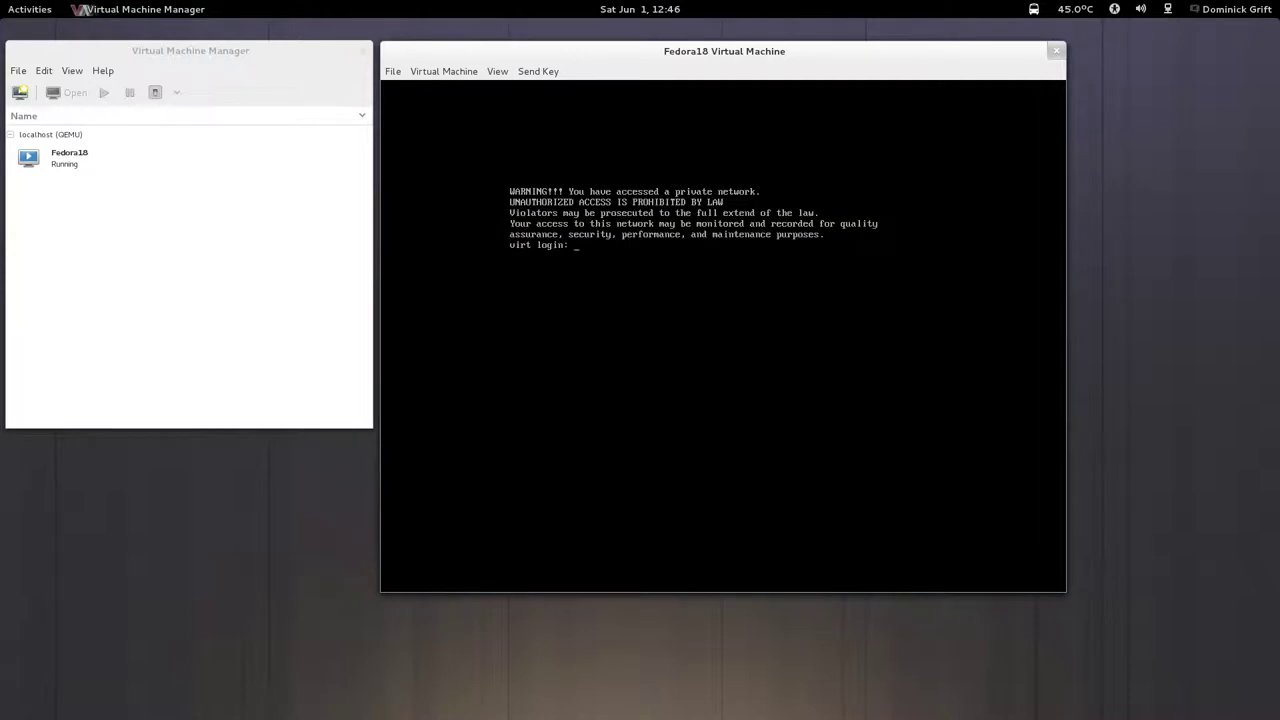
pyautogui.write('myloginuser')
pyautogui.press('Return')
pyautogui.press('Return')
pyautogui.write('id')
pyautogui.press('Return')
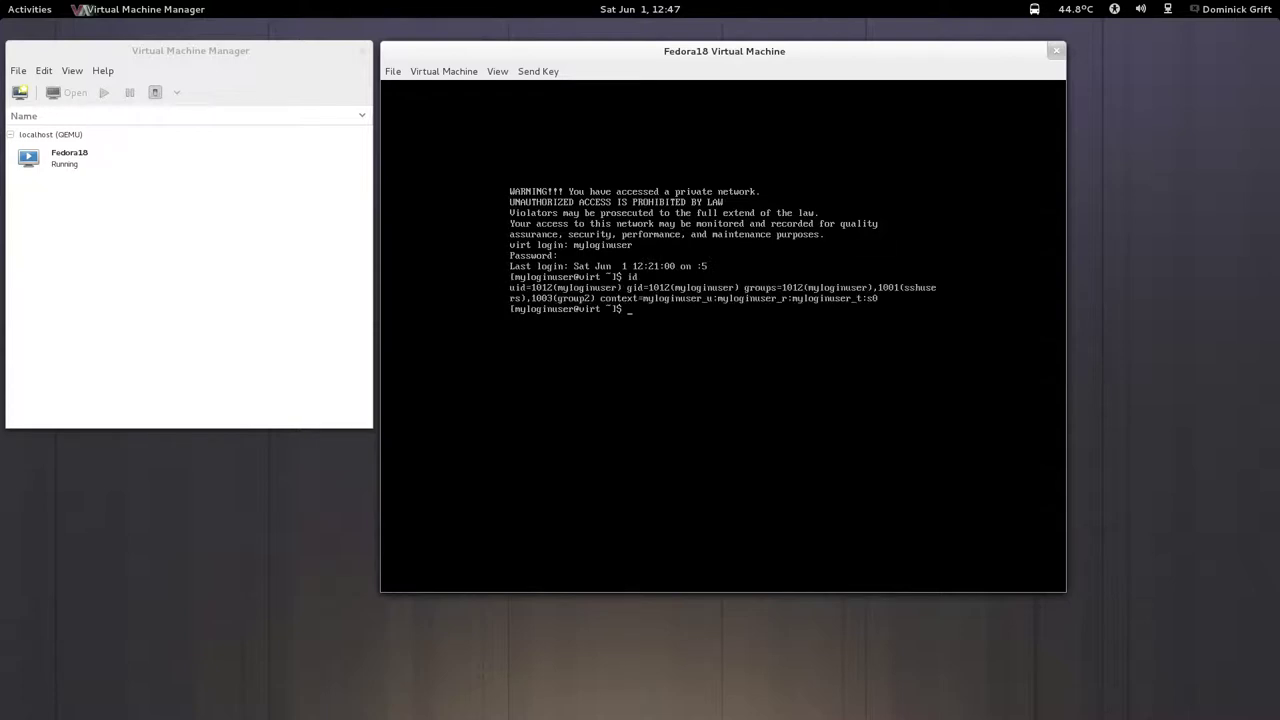
pyautogui.write('exit')
# Log out, run setsebool myloginuser_enable_local_login off in the terminal, and return to the VM
pyautogui.press('Return')
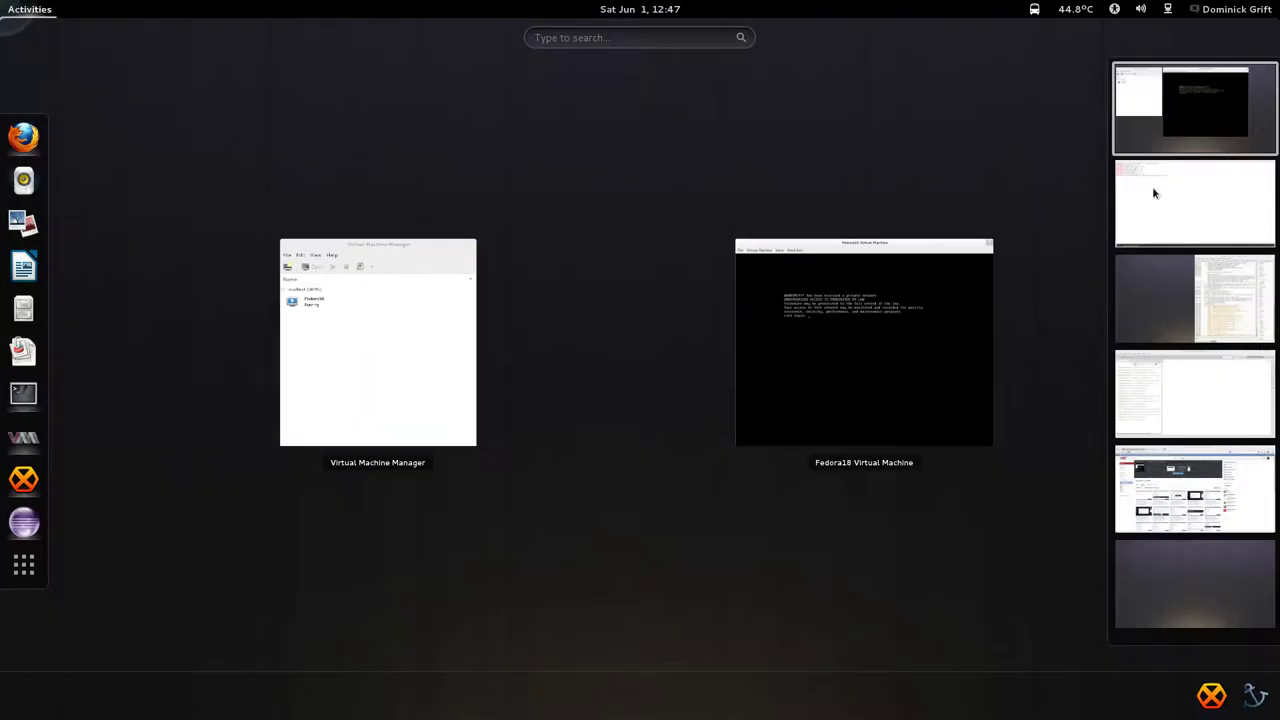
pyautogui.click(1166, 197)
pyautogui.press('Return')
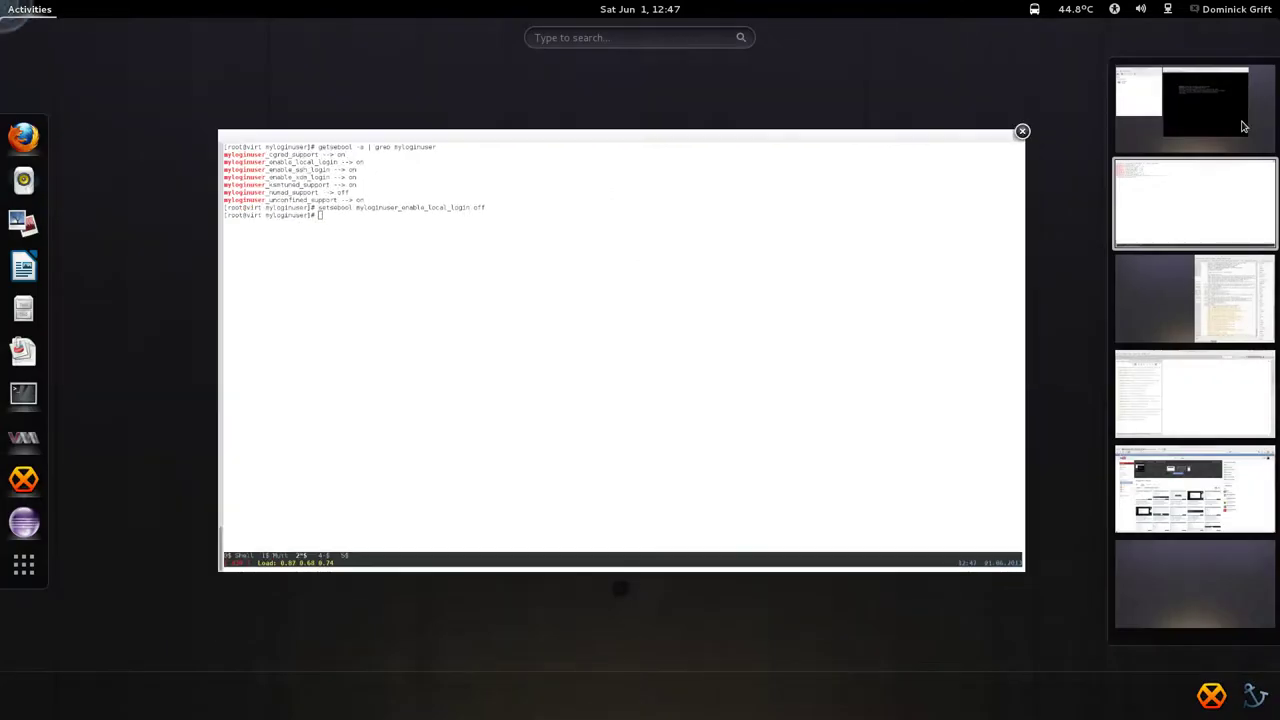
pyautogui.click(1240, 125)
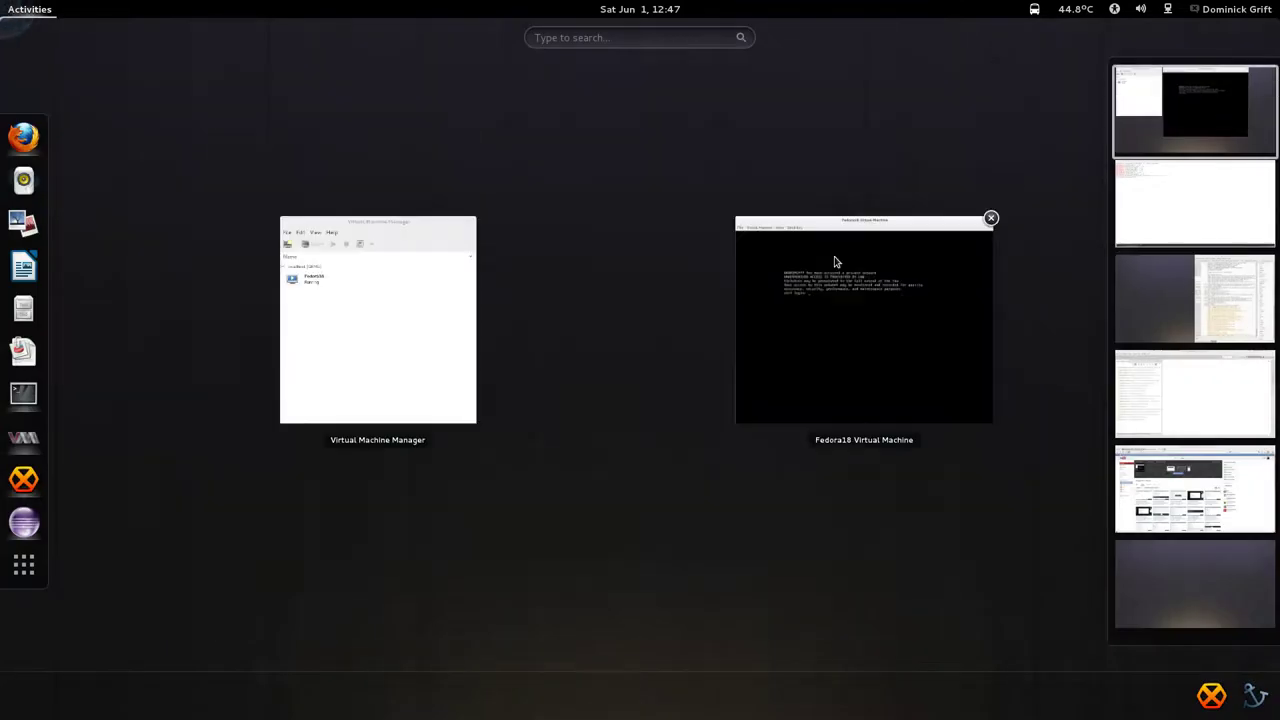
pyautogui.click(845, 351)
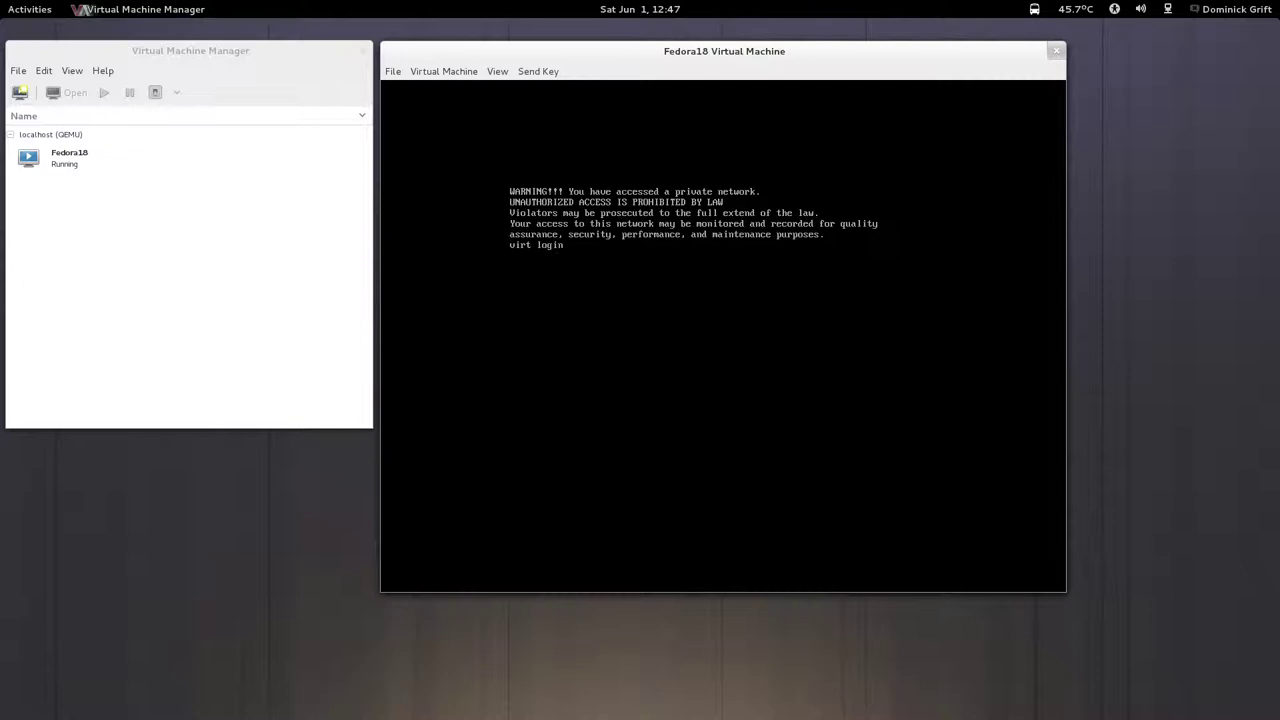
# Try logging in as myloginuser, declining to choose a security context; the login fails
pyautogui.press('Return')
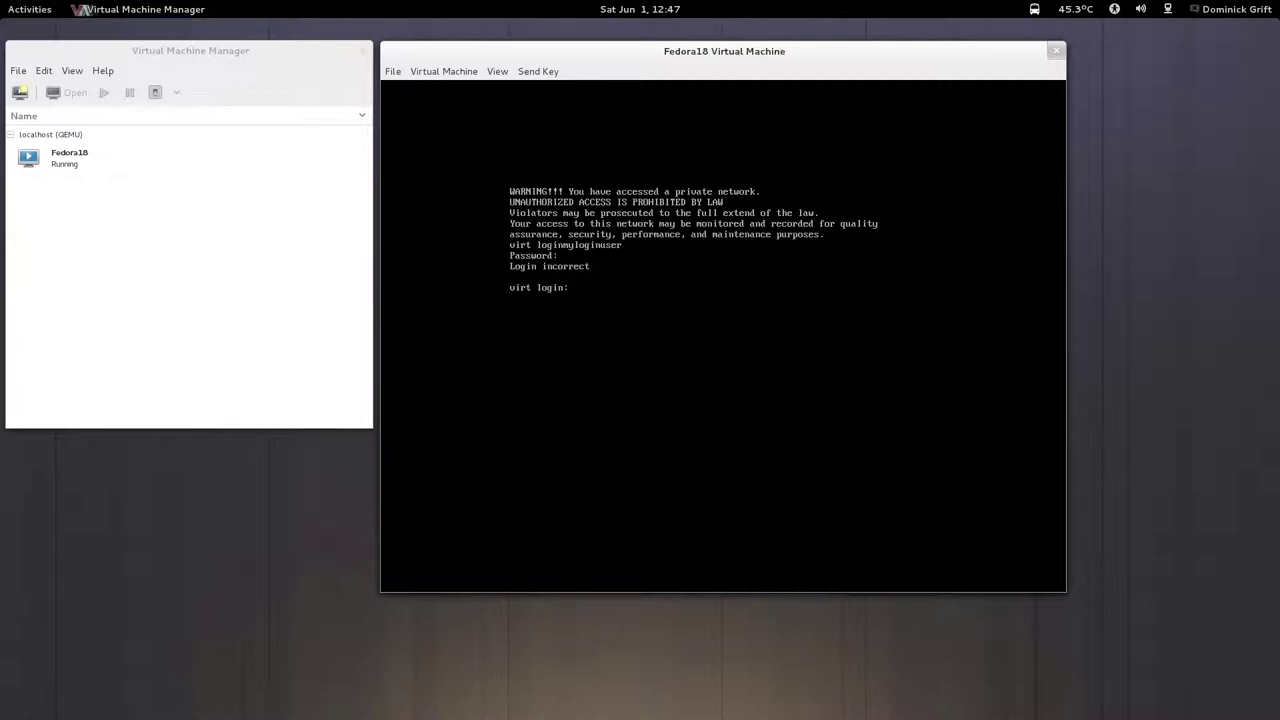
pyautogui.press('Return')
pyautogui.press('Return')
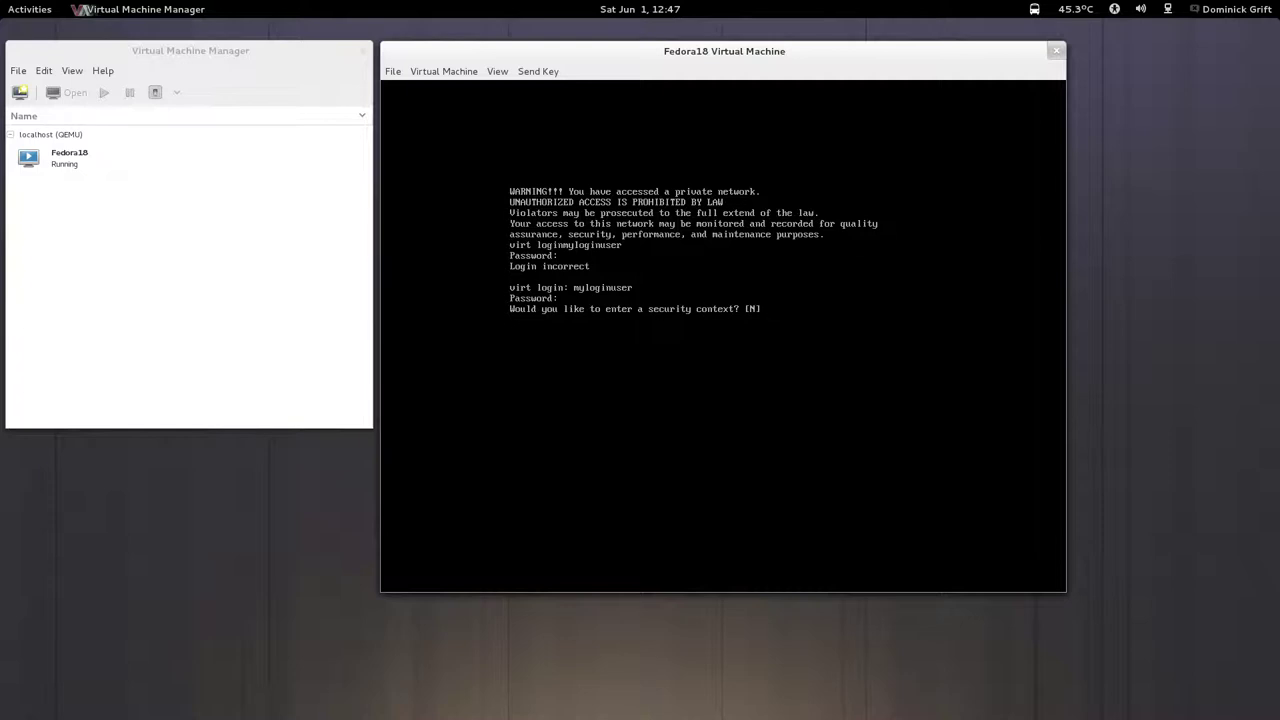
pyautogui.press('Return')
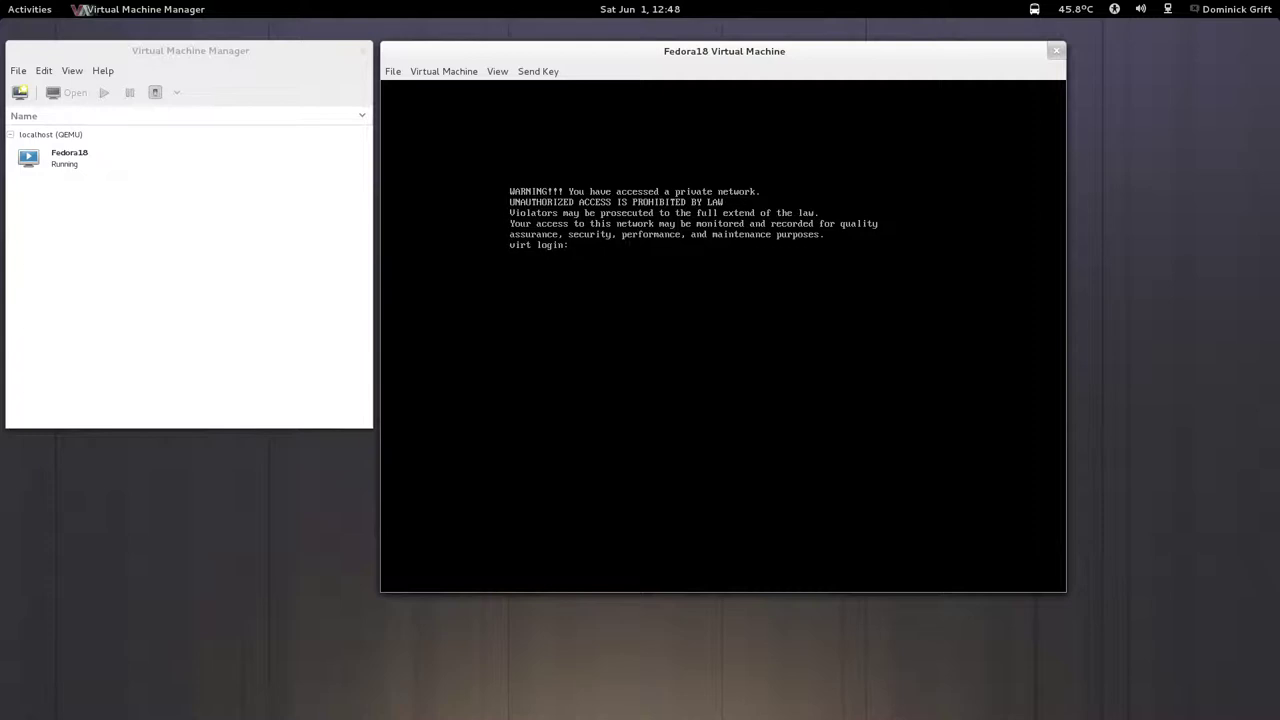
# Retry the myloginuser login requesting the myloginuser_r role, which also fails
pyautogui.write('myloginuser')
pyautogui.press('Return')
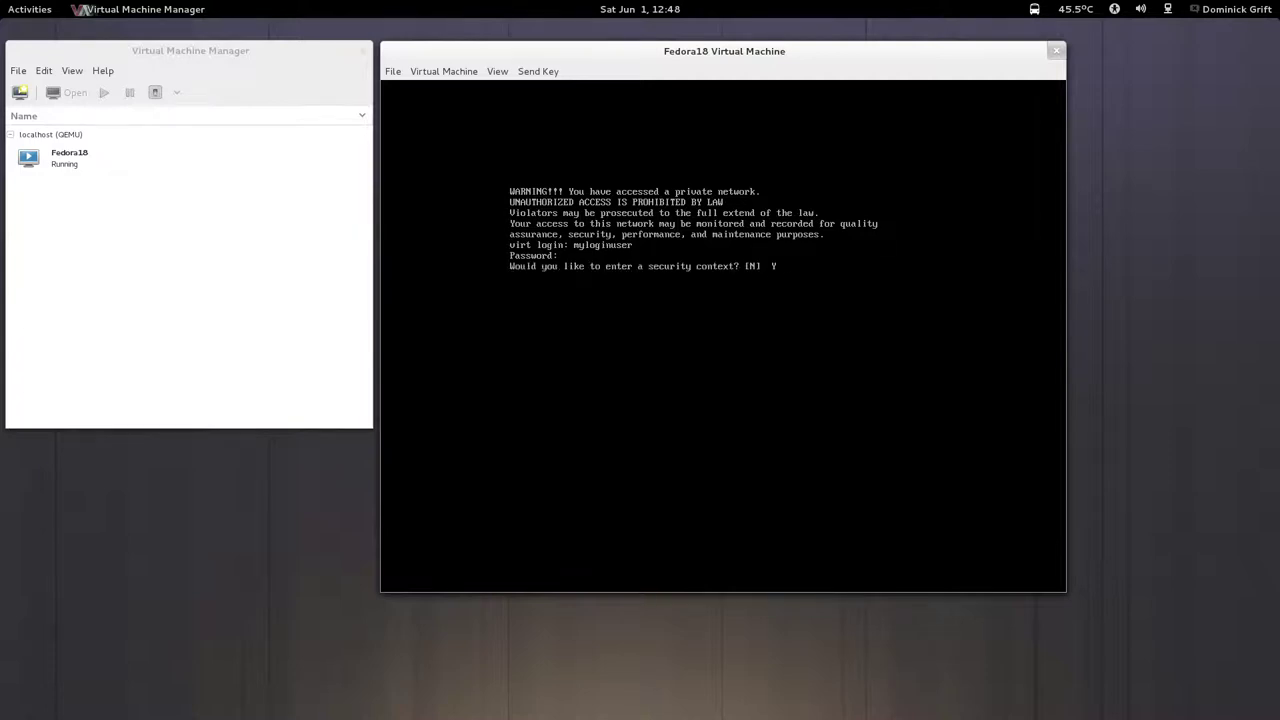
pyautogui.press('Return')
pyautogui.write('mylo')
pyautogui.write('ginuser_')
pyautogui.write('r')
pyautogui.press('Return')
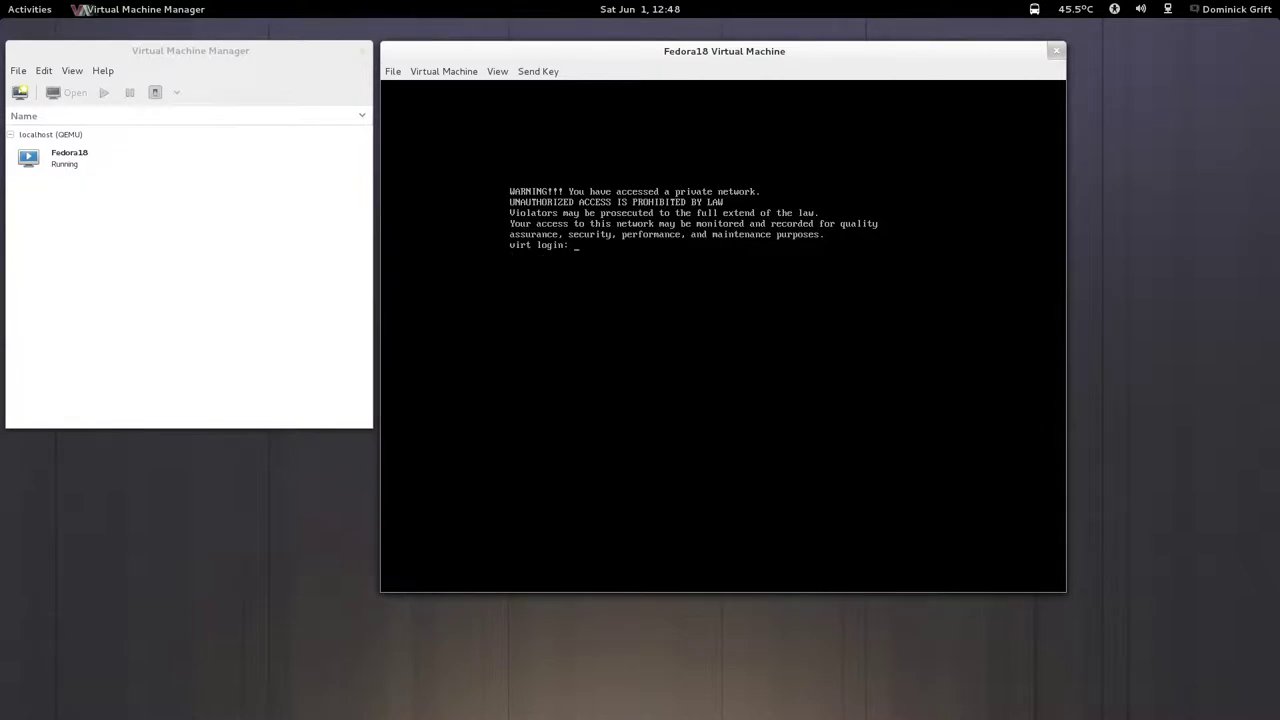
# Back in the terminal, run setsebool myloginuser_enable_local_login on
pyautogui.press('super')
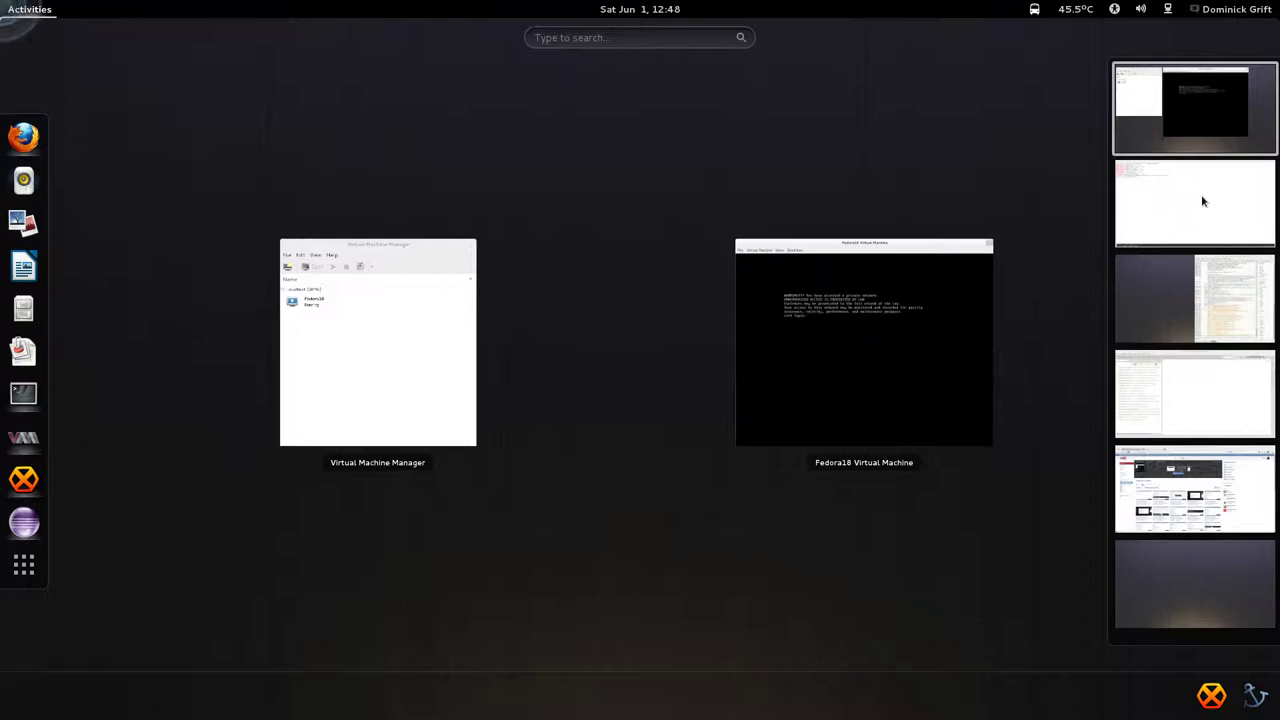
pyautogui.click(1192, 210)
pyautogui.click(789, 291)
pyautogui.press('Up')
pyautogui.press('BackSpace')
pyautogui.press('BackSpace')
pyautogui.write('n')
pyautogui.press('Return')
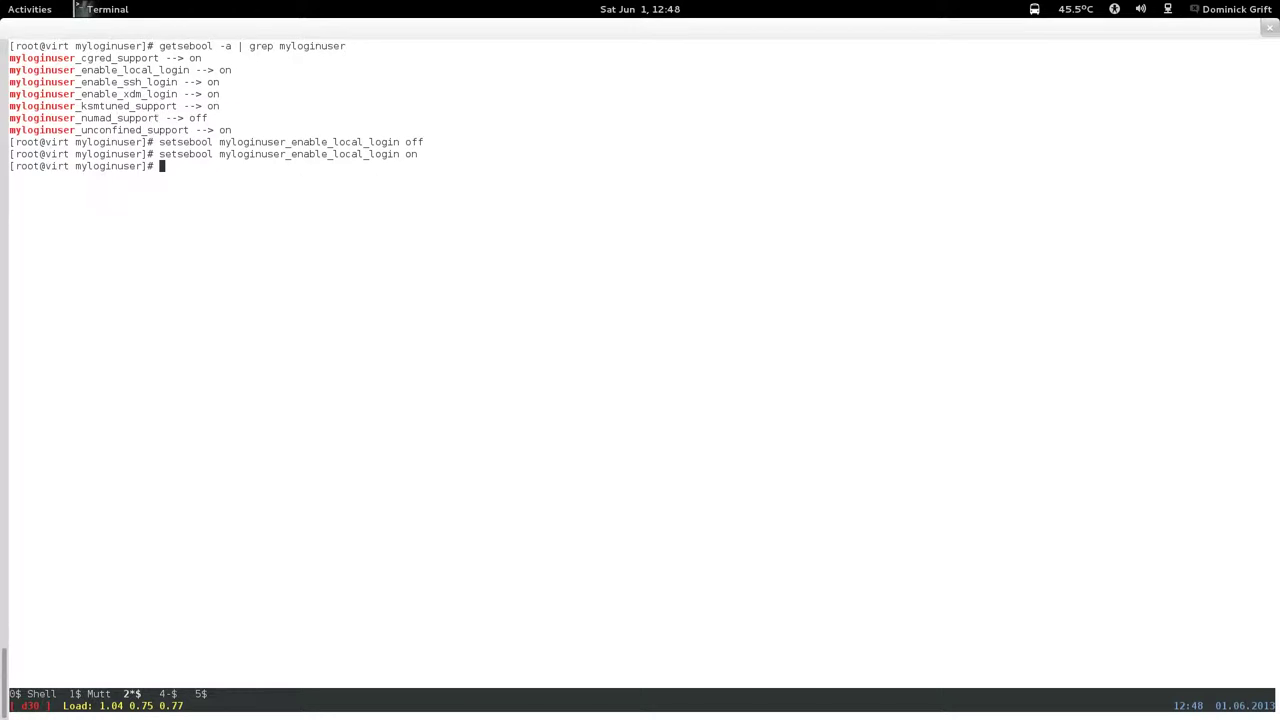
pyautogui.hotkey('ctrl', 'a')
pyautogui.write('ck@d30 ~]$ ssh myloginus')
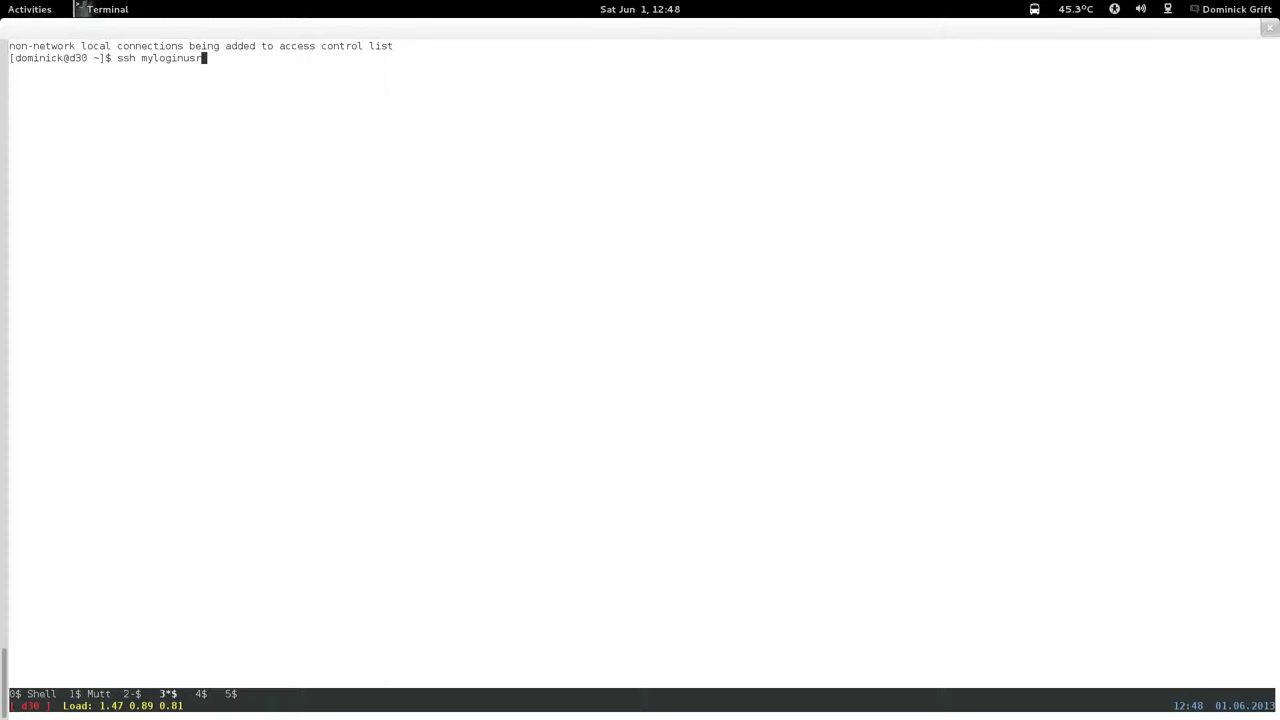
pyautogui.write('er@ssh.netkb.info')
pyautogui.press('Return')
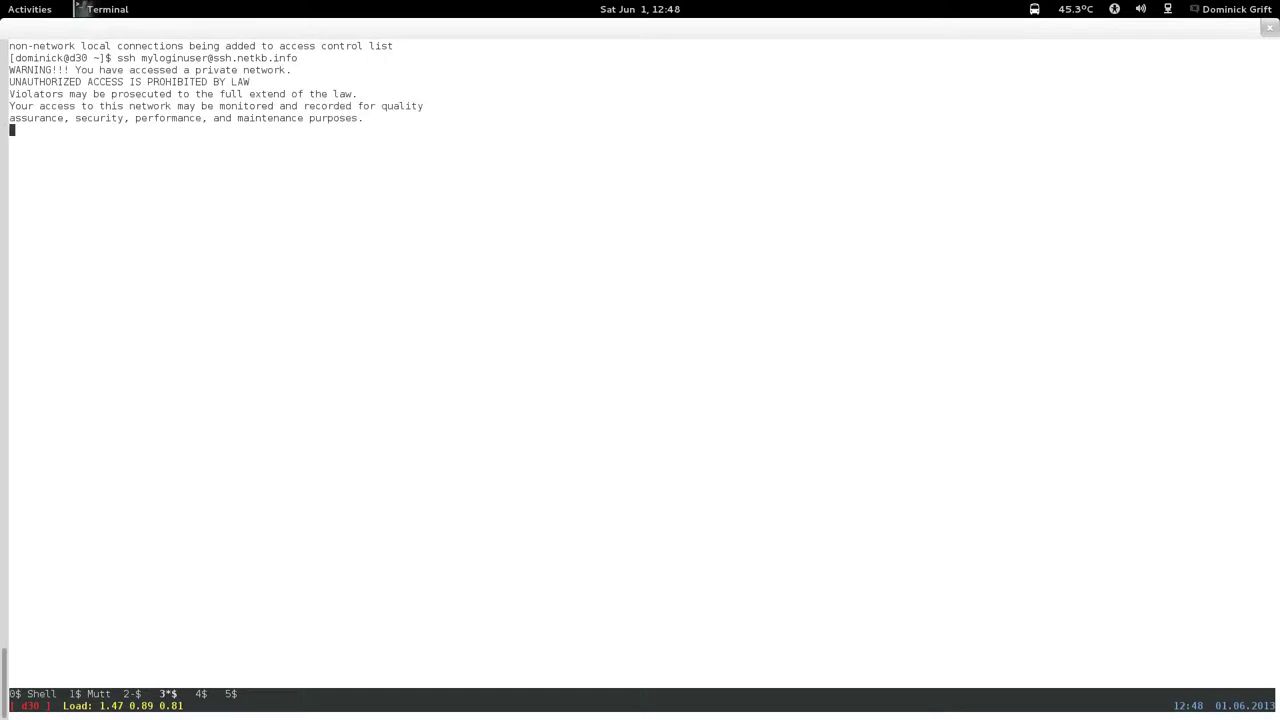
pyautogui.write('id')
pyautogui.press('Return')
pyautogui.write('exit')
pyautogui.press('Return')
# Return to the root shell in screen window 2
pyautogui.press('super')
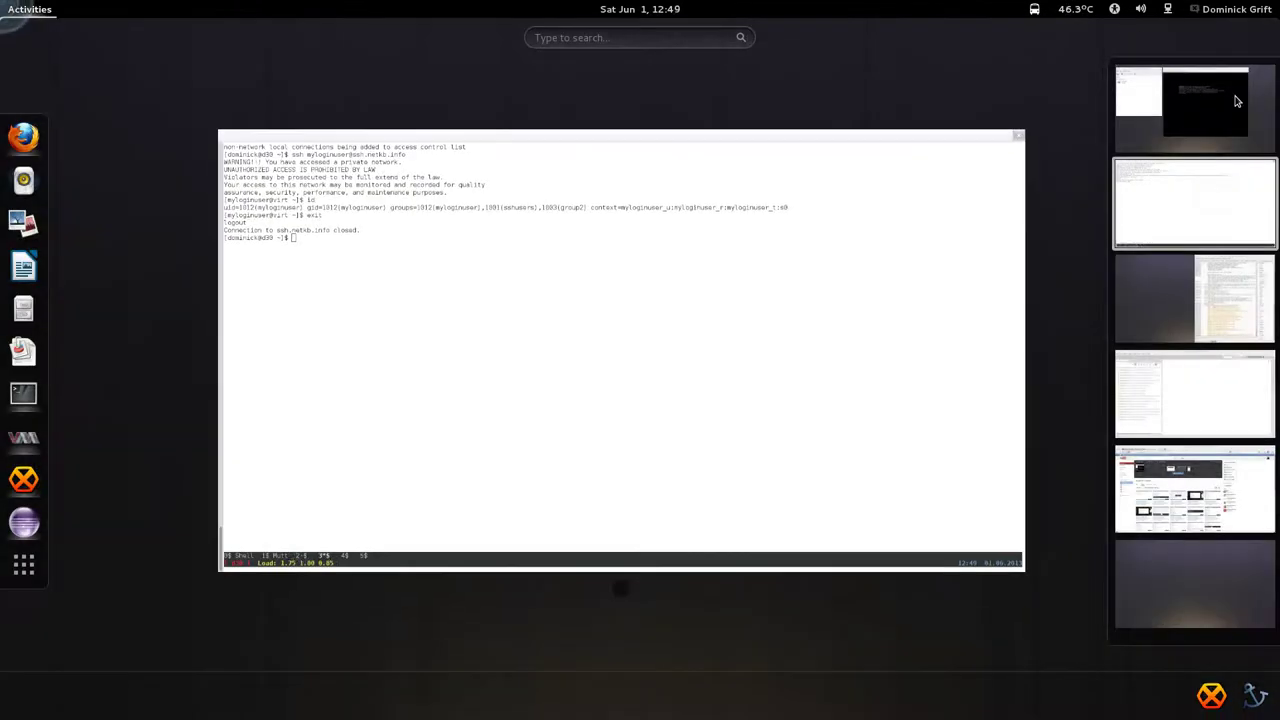
pyautogui.click(1147, 197)
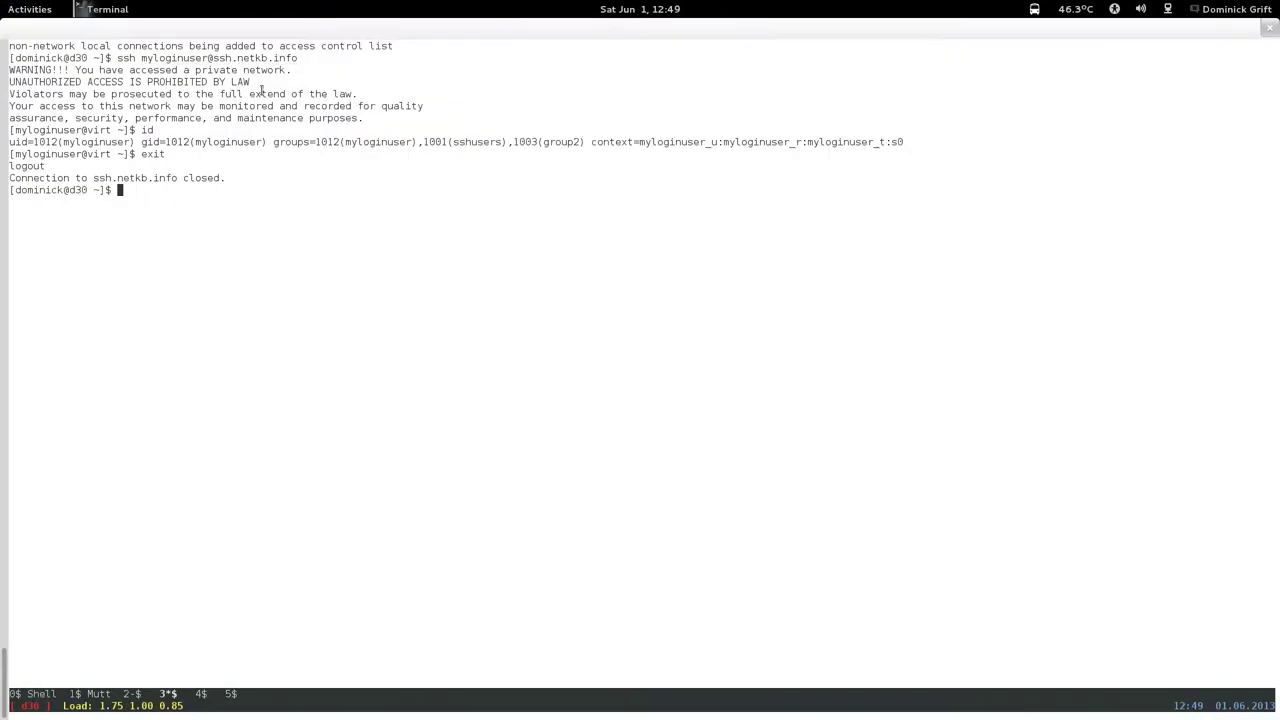
pyautogui.hotkey('ctrl', 'a')
pyautogui.press('2')
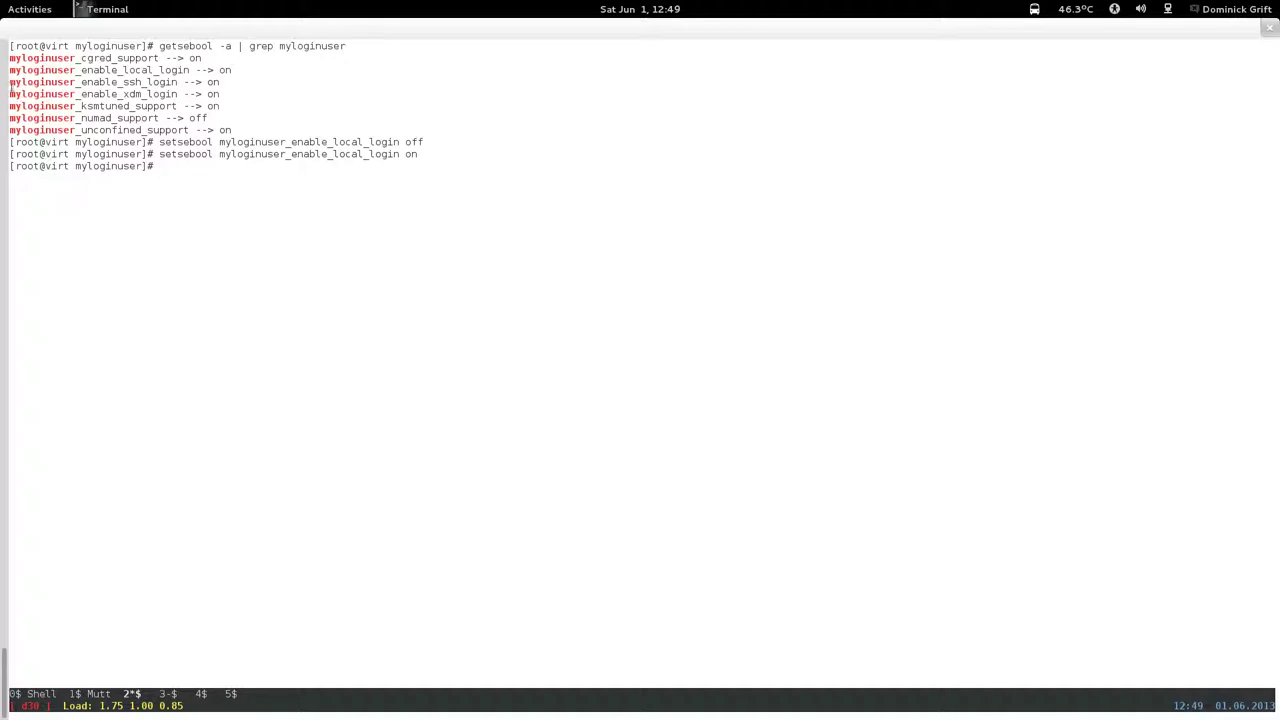
# Edit the last setsebool command to turn myloginuser_enable_ssh_login off and run it
pyautogui.moveTo(10, 84); pyautogui.dragTo(176, 84)
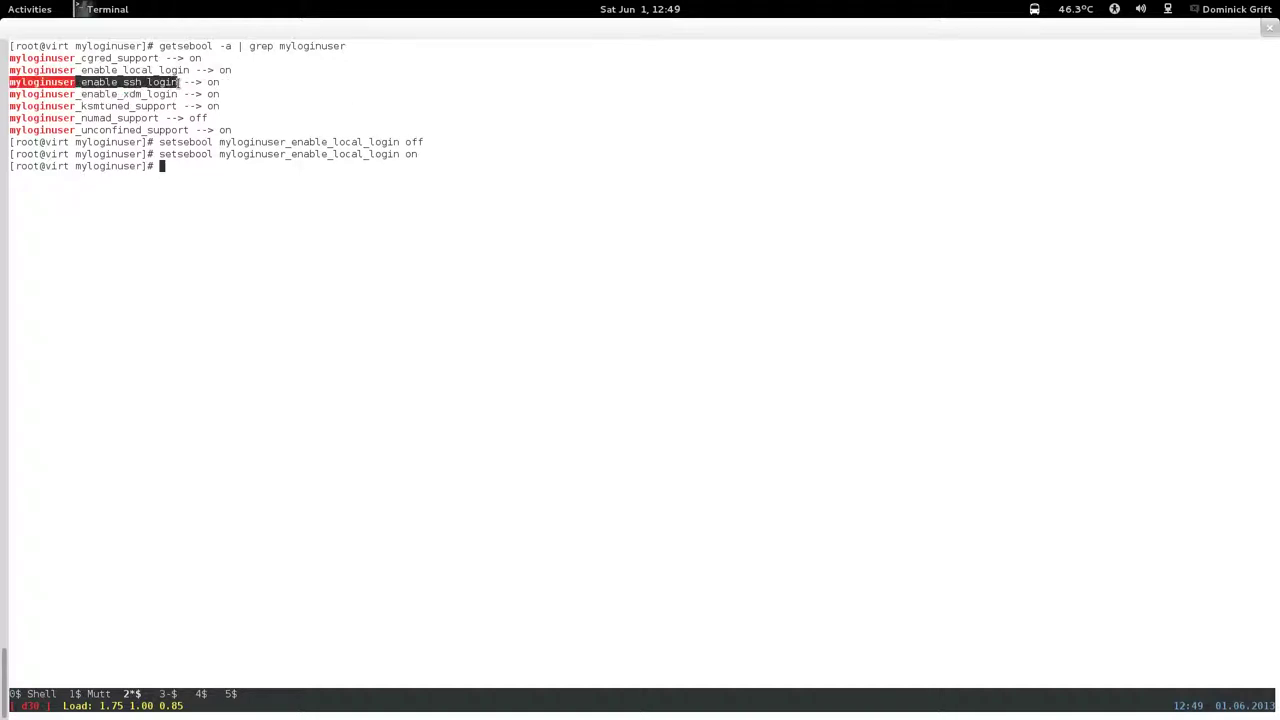
pyautogui.rightClick(177, 85)
pyautogui.click(210, 182)
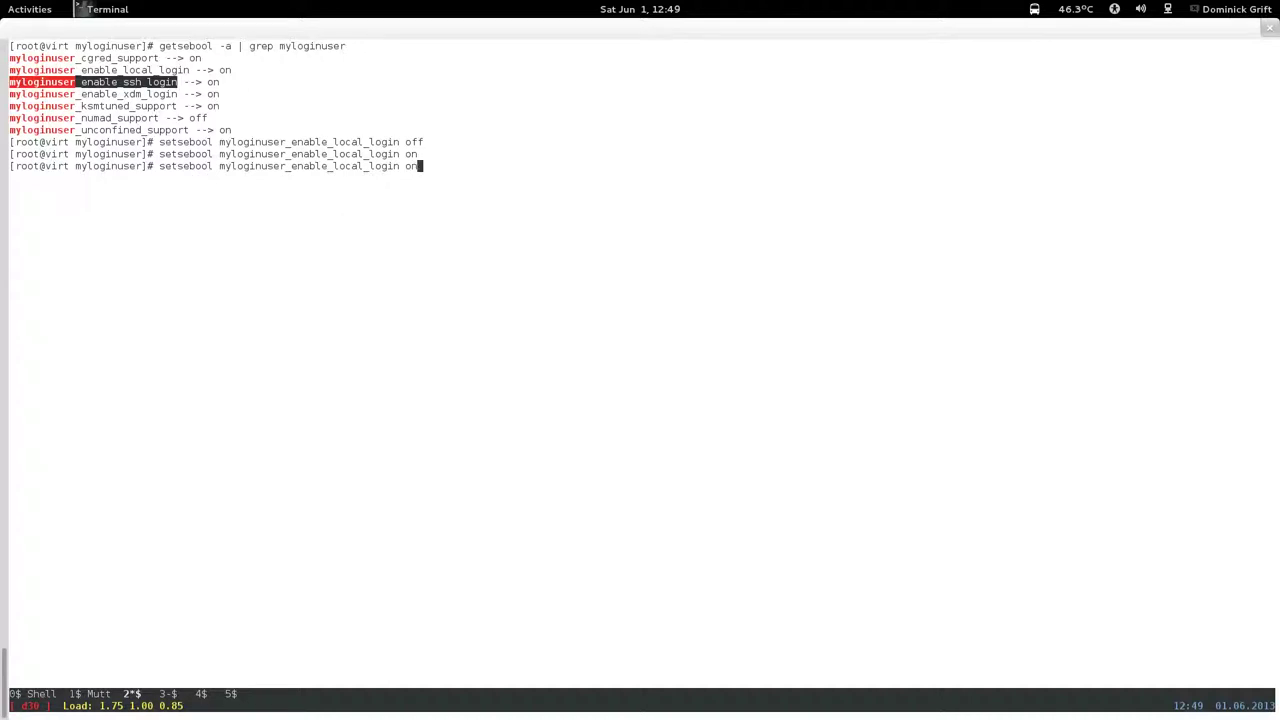
pyautogui.press('BackSpace')
pyautogui.press('BackSpace')
pyautogui.write('off')
pyautogui.press('Left')
pyautogui.press('Left')
pyautogui.press('Left')
pyautogui.press('Delete')
pyautogui.press('BackSpace')
pyautogui.press('BackSpace')
pyautogui.press('BackSpace')
pyautogui.press('BackSpace')
pyautogui.press('BackSpace')
pyautogui.press('BackSpace')
pyautogui.press('BackSpace')
pyautogui.press('BackSpace')
pyautogui.press('BackSpace')
pyautogui.press('BackSpace')
pyautogui.rightClick(257, 183)
pyautogui.click(289, 276)
pyautogui.press('Return')
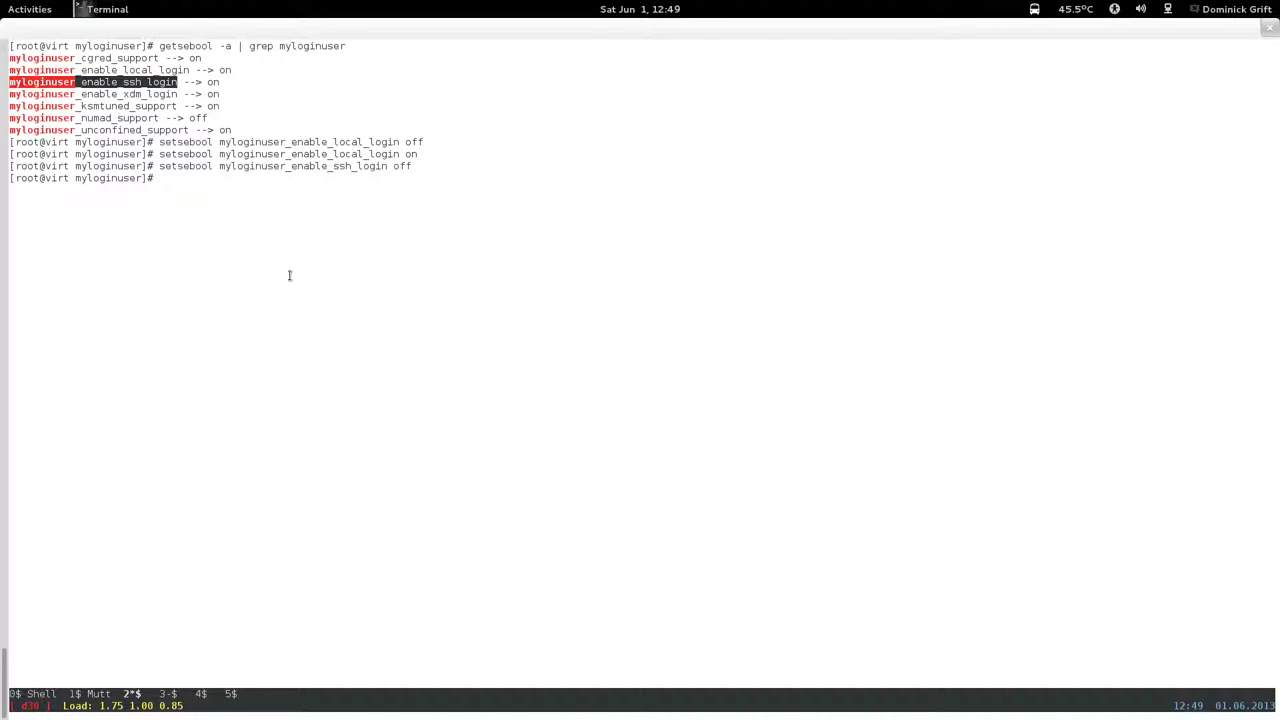
pyautogui.hotkey('ctrl', 'a')
pyautogui.press('n')
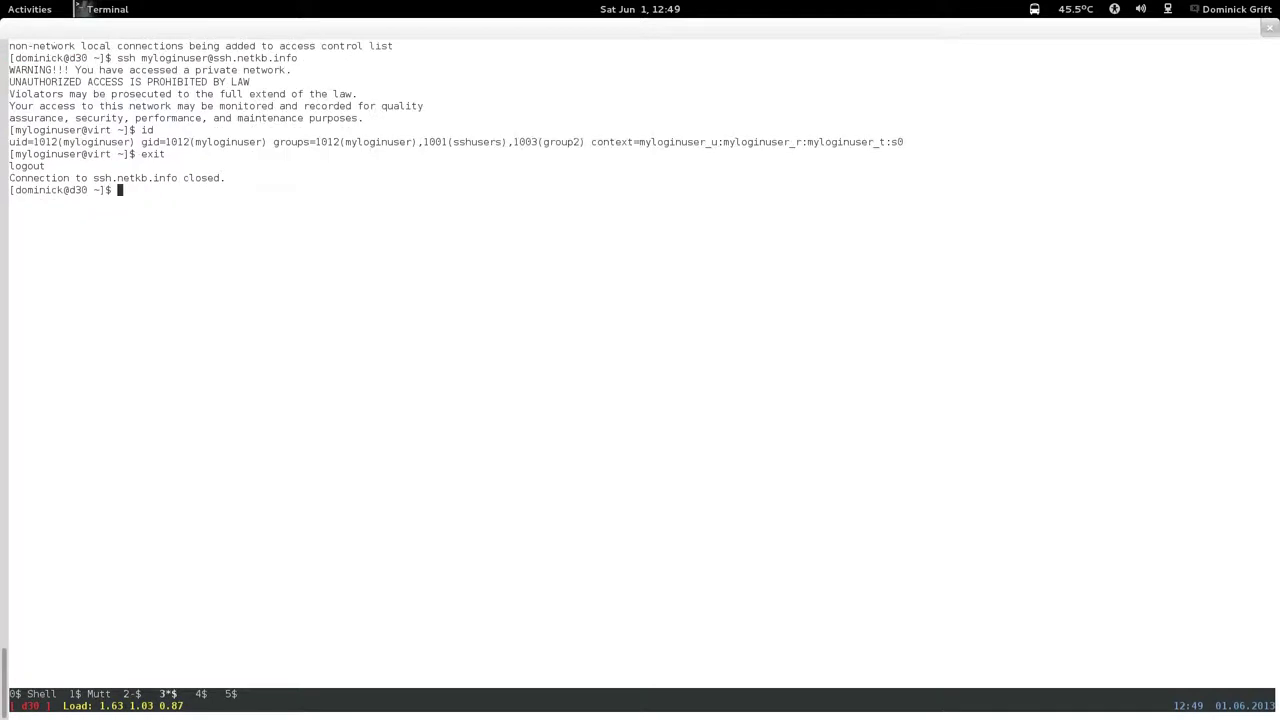
pyautogui.press('Up')
pyautogui.press('Return')
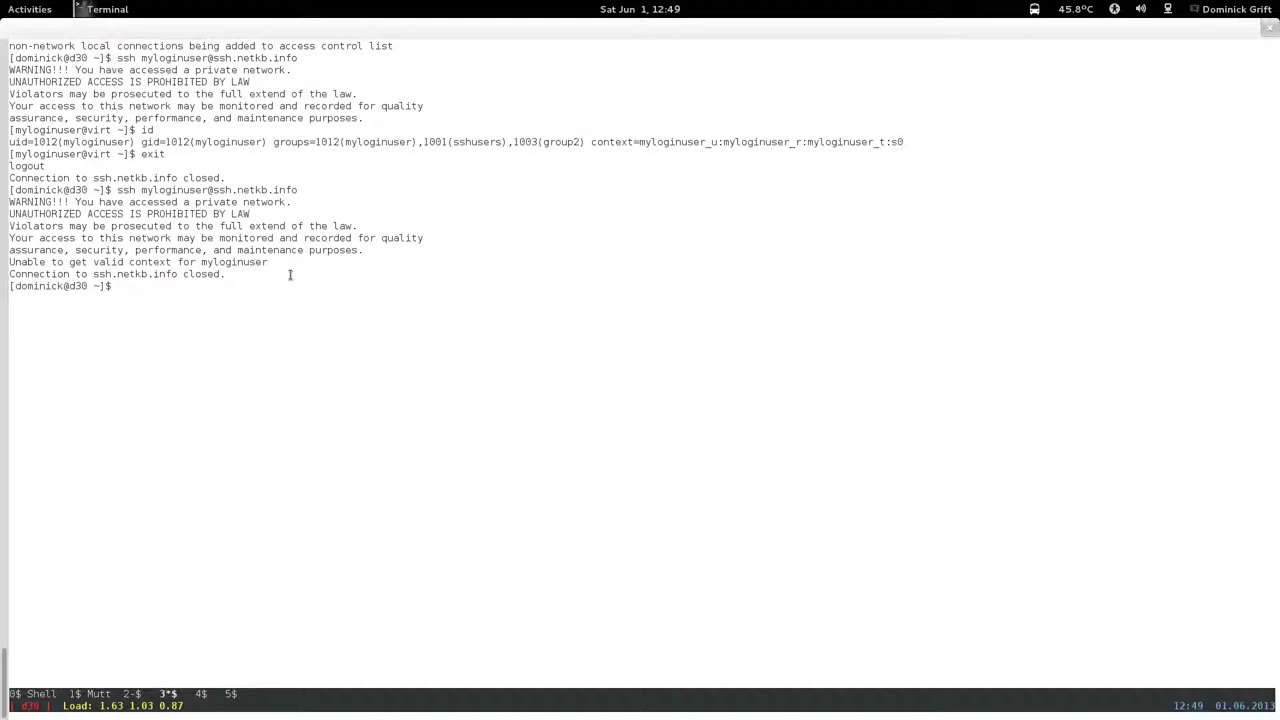
pyautogui.press('Up')
pyautogui.hotkey('ctrl', 'Left')
pyautogui.hotkey('ctrl', 'Left')
pyautogui.hotkey('ctrl', 'Left')
pyautogui.press('Left')
pyautogui.write('/myloginuser_t')
pyautogui.press('BackSpace')
pyautogui.write('r')
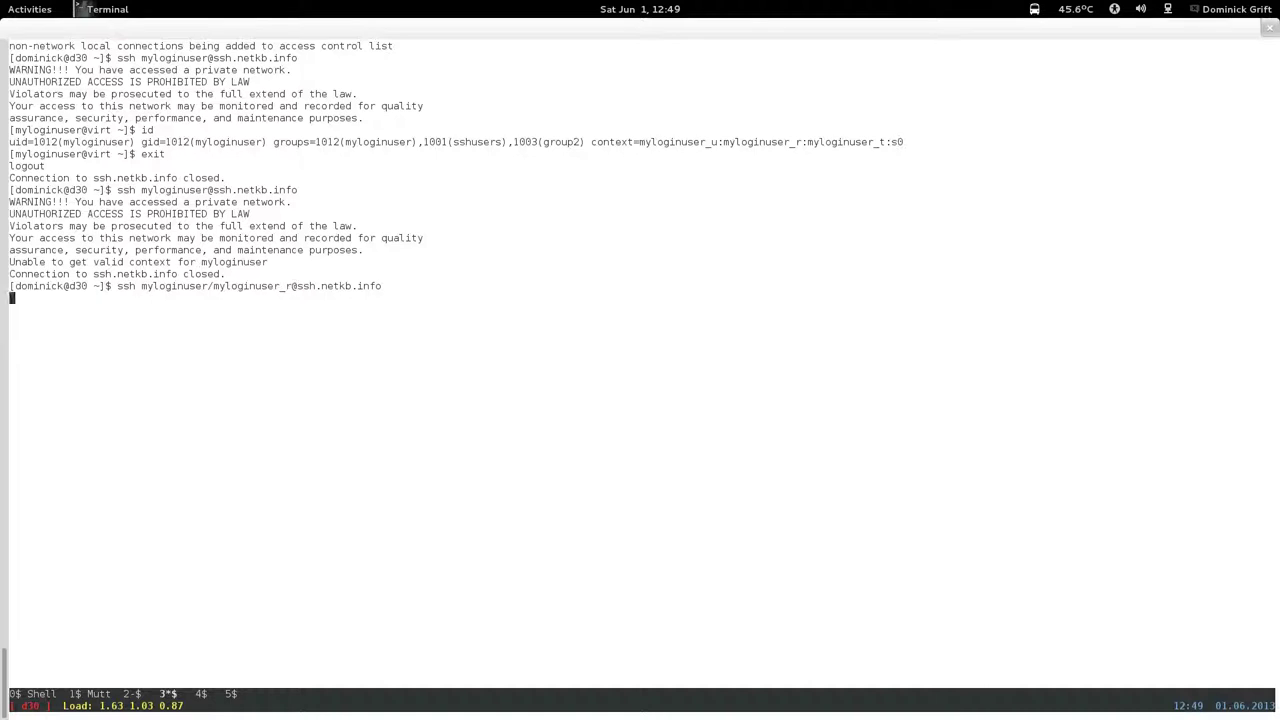
pyautogui.press('Return')
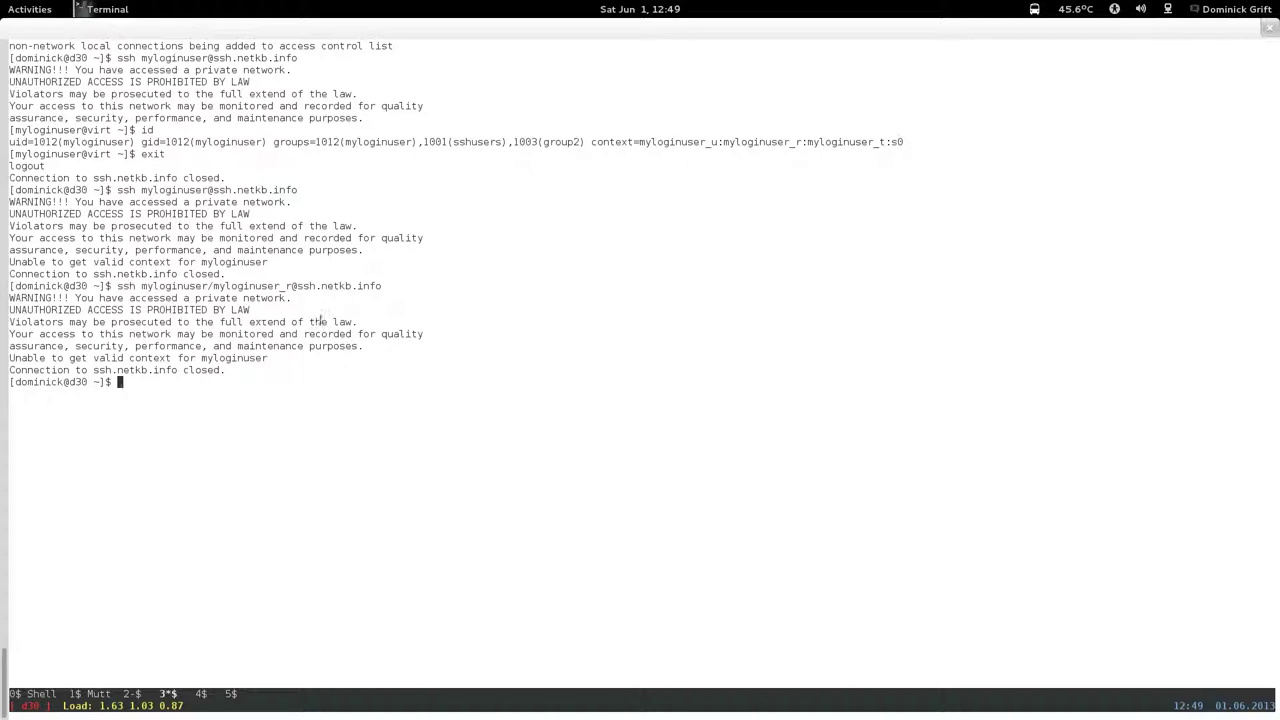
pyautogui.moveTo(2, 2)
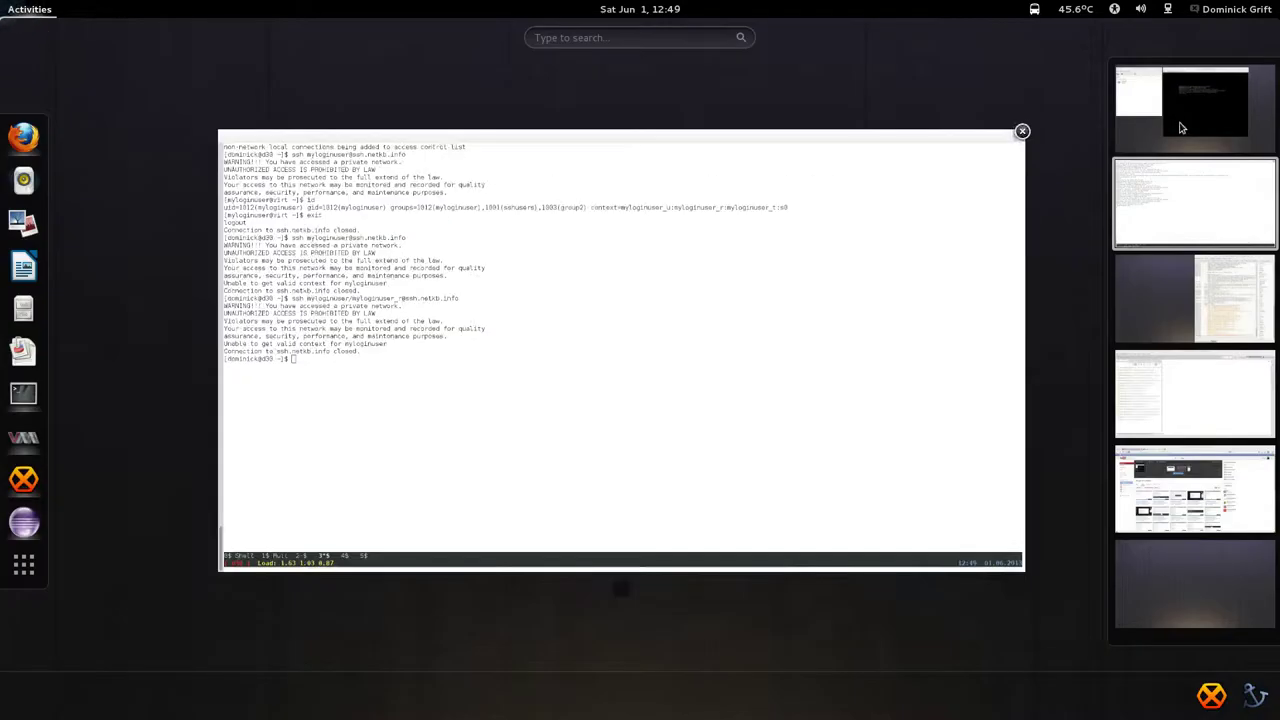
# In the root shell in window 2, run setsebool myloginuser_enable_ssh_login on
pyautogui.click(1180, 128)
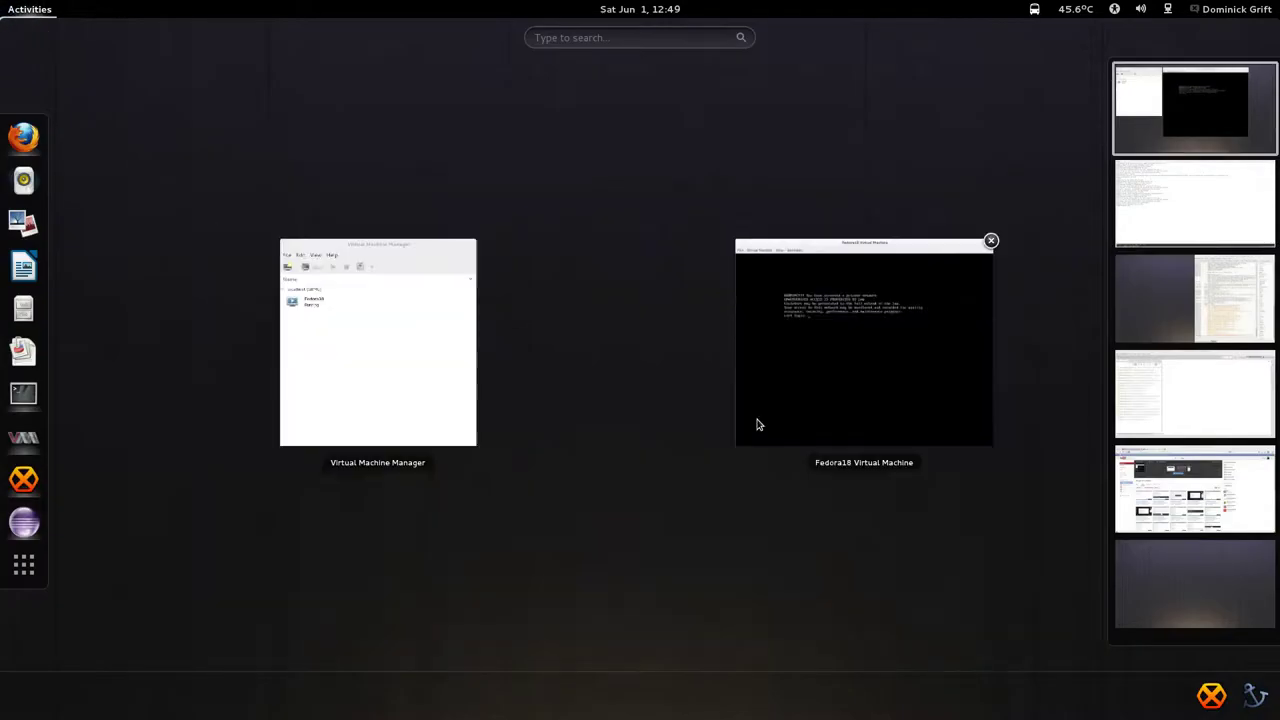
pyautogui.click(1182, 194)
pyautogui.click(684, 401)
pyautogui.press('Up')
pyautogui.press('Up')
pyautogui.hotkey('ctrl', 'a')
pyautogui.press('2')
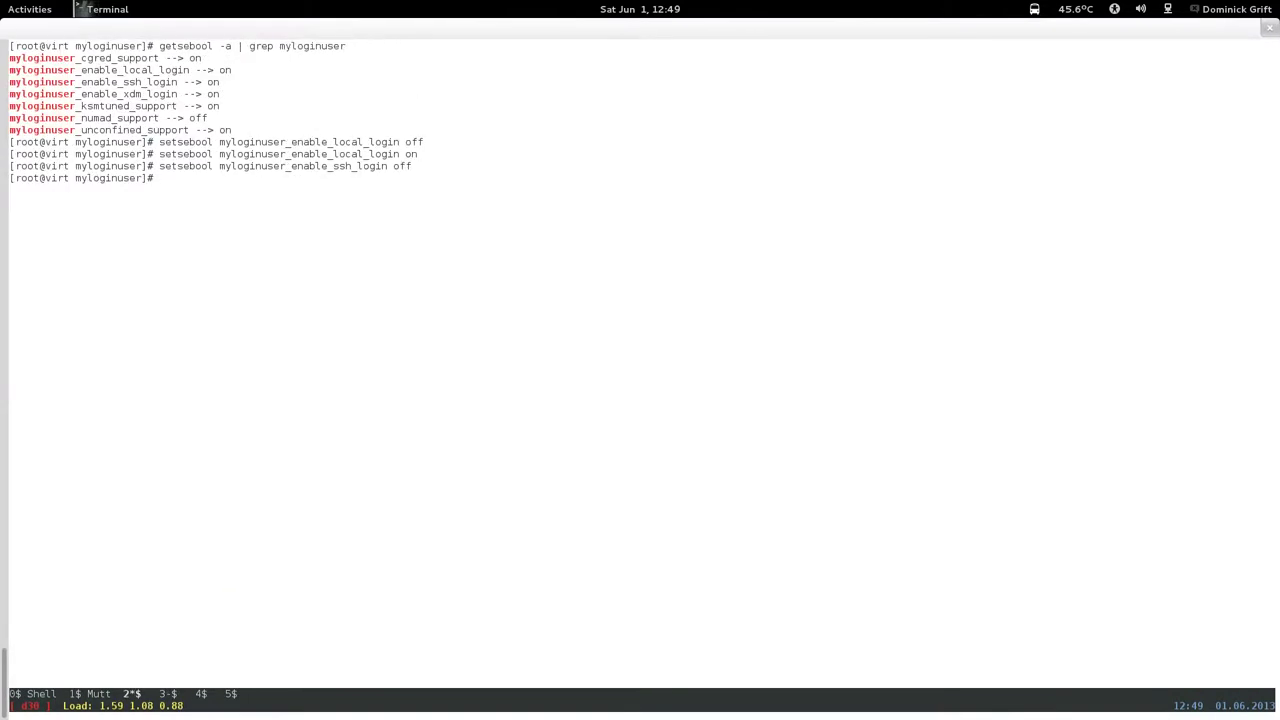
pyautogui.press('Up')
pyautogui.press('BackSpace')
pyautogui.press('BackSpace')
pyautogui.press('BackSpace')
pyautogui.write('on')
pyautogui.press('Return')
# Bring up the Fedora18 VM window and send Ctrl+Alt+F1 to show its graphical sign-in screen
pyautogui.click(22, 9)
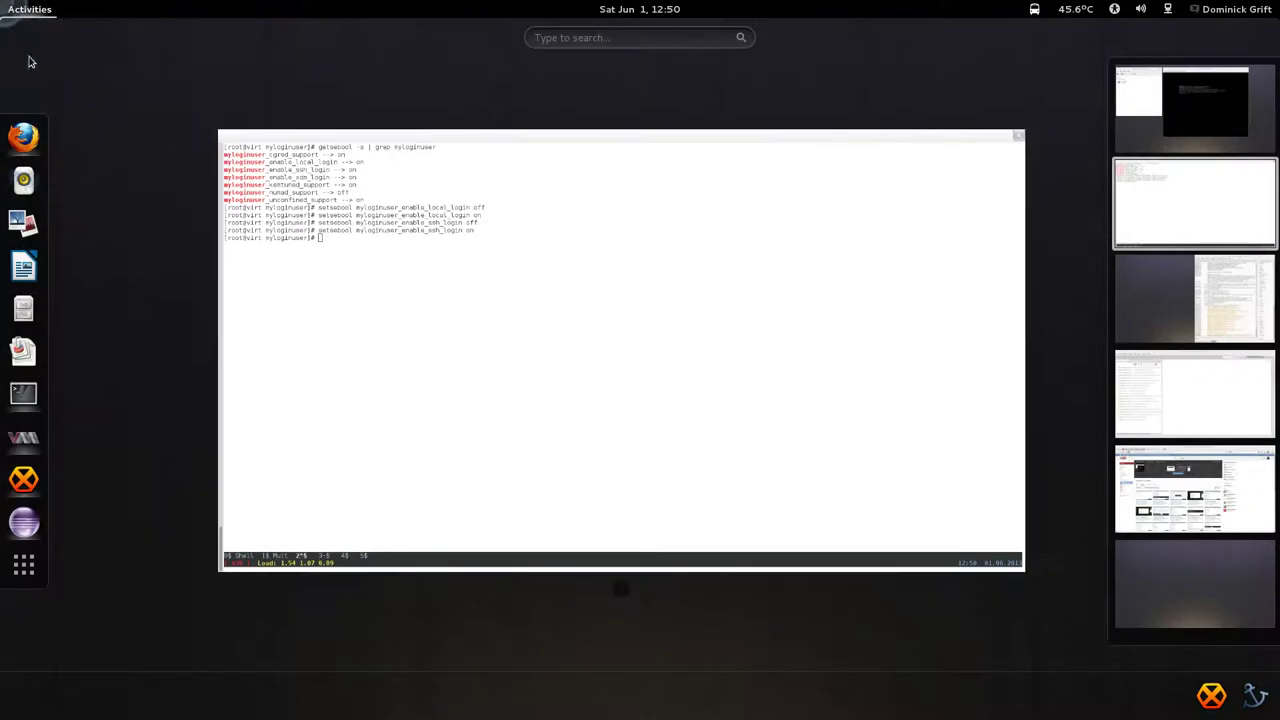
pyautogui.click(1200, 110)
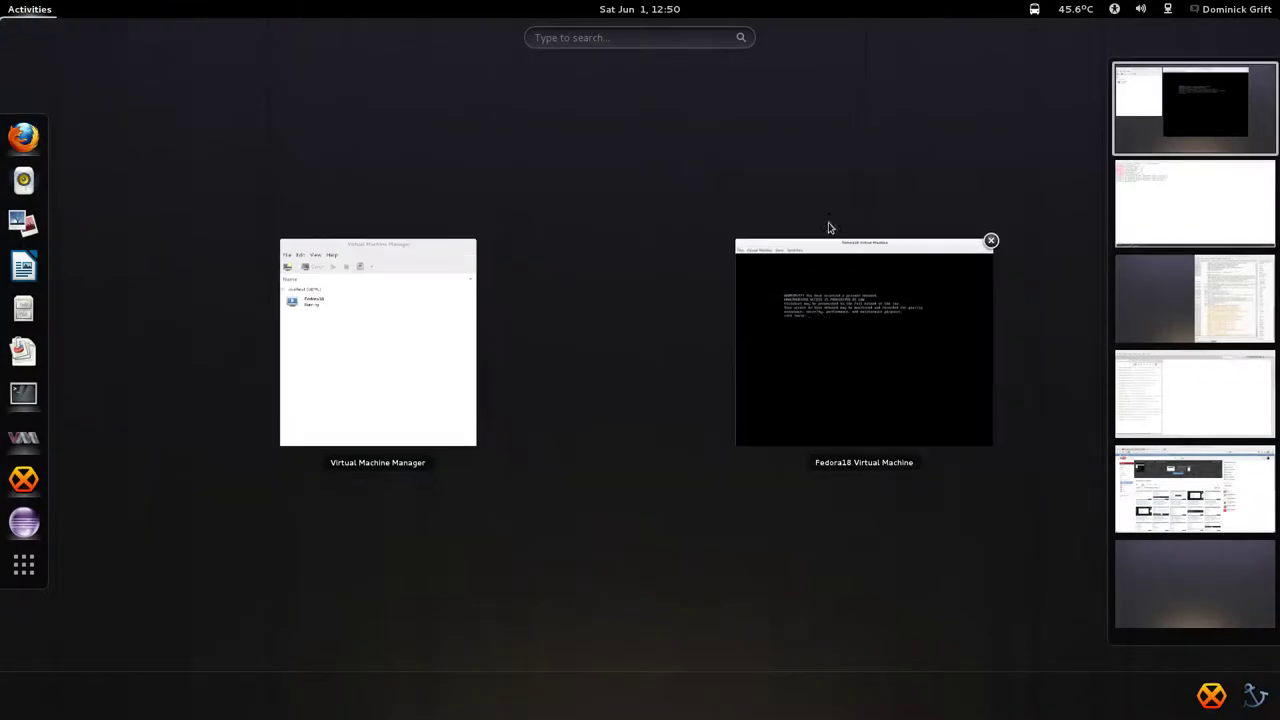
pyautogui.click(822, 311)
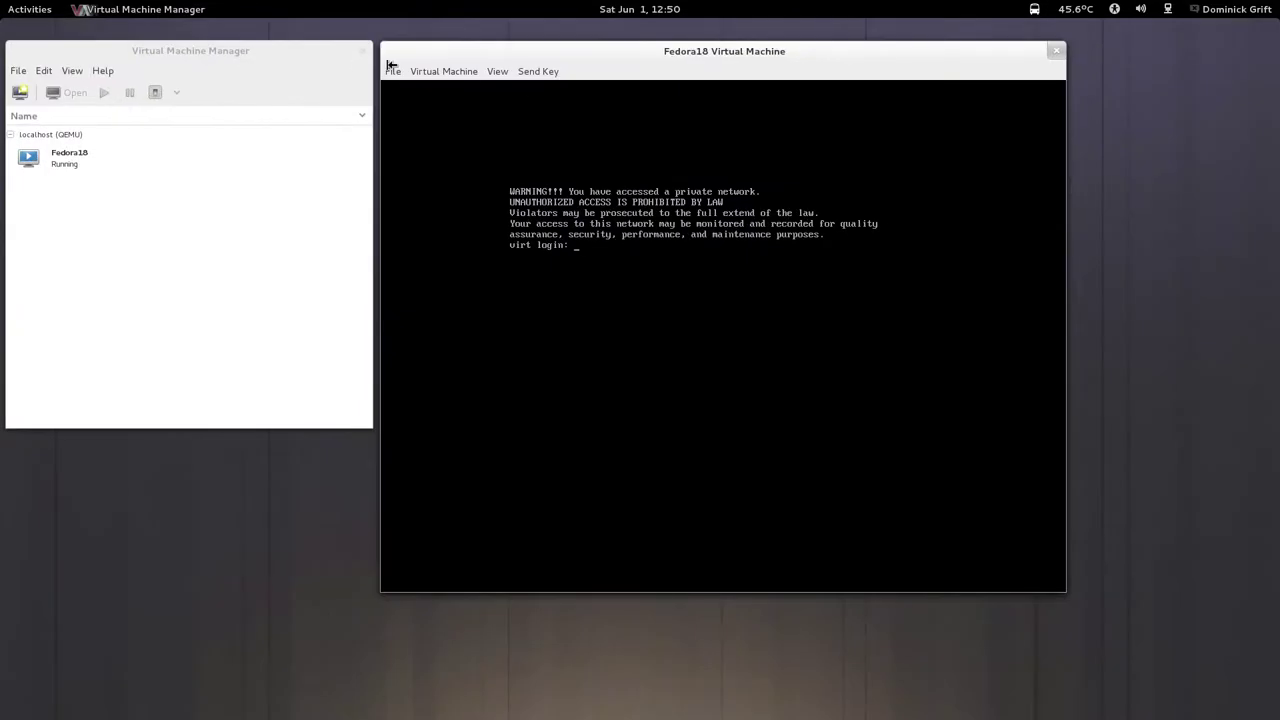
pyautogui.click(530, 72)
pyautogui.click(543, 134)
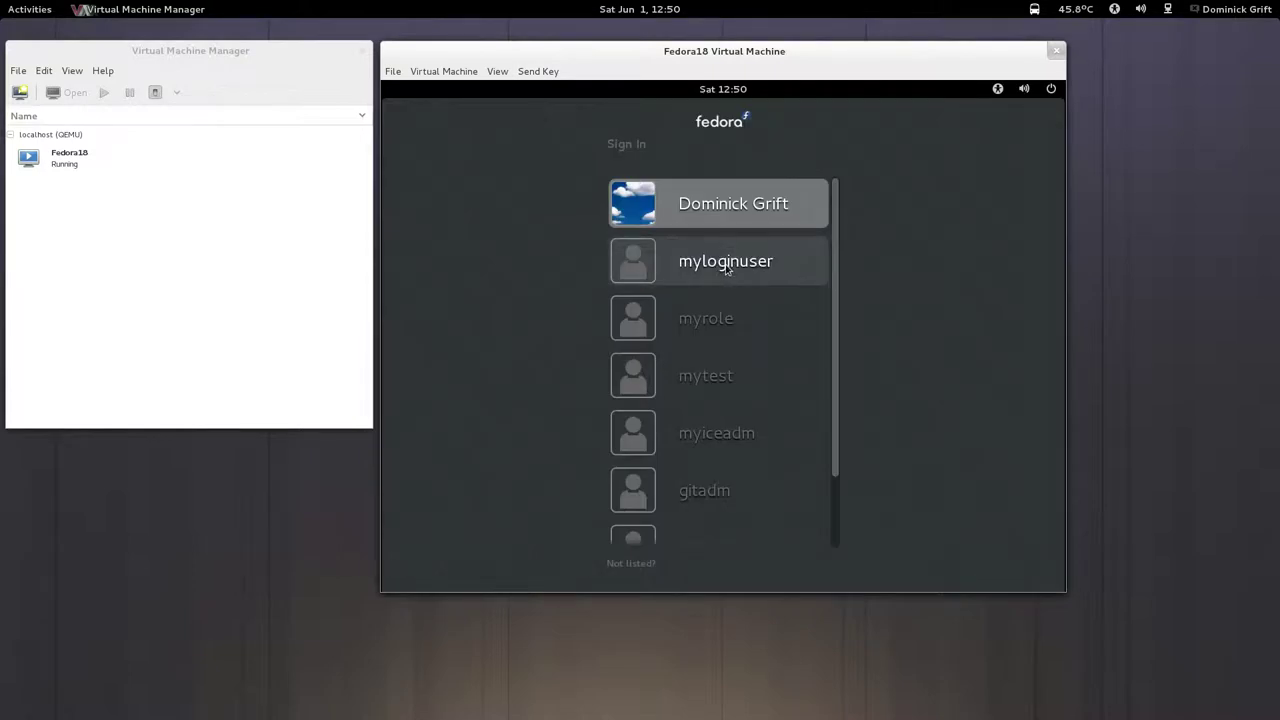
pyautogui.press('super')
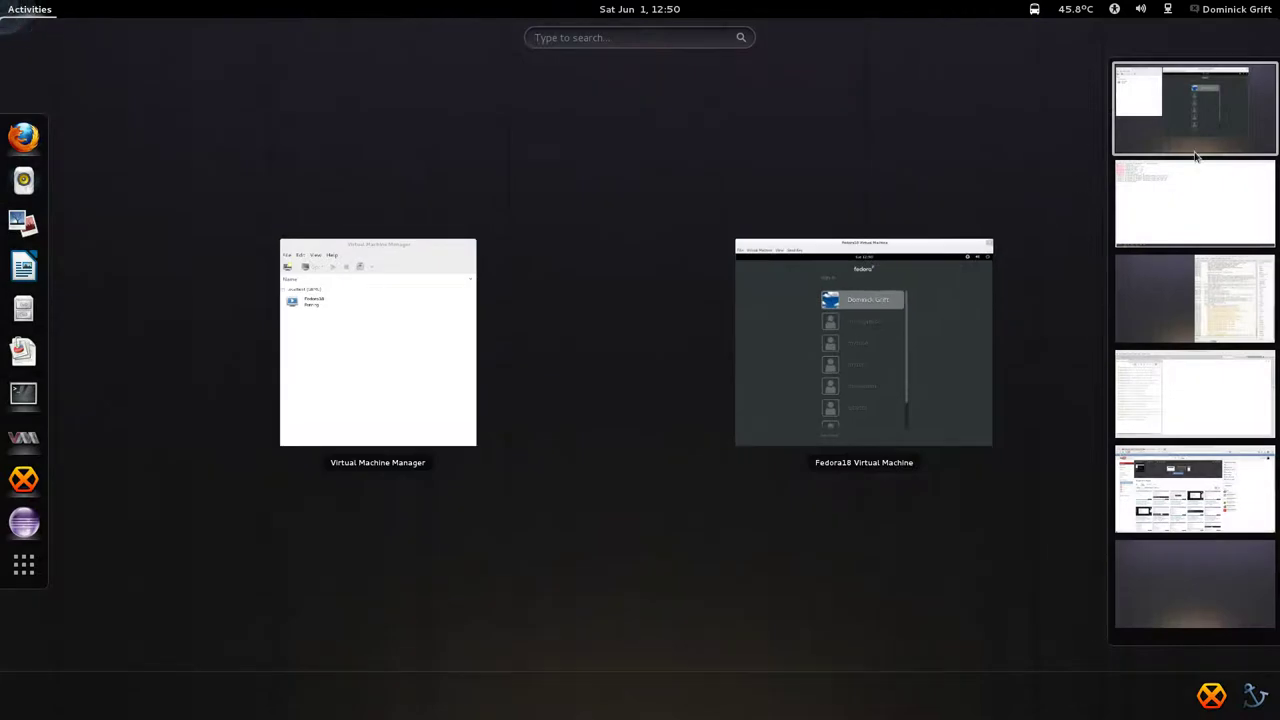
# Select the myloginuser_enable_xdm_login boolean name in the full-screen root terminal
pyautogui.click(1181, 203)
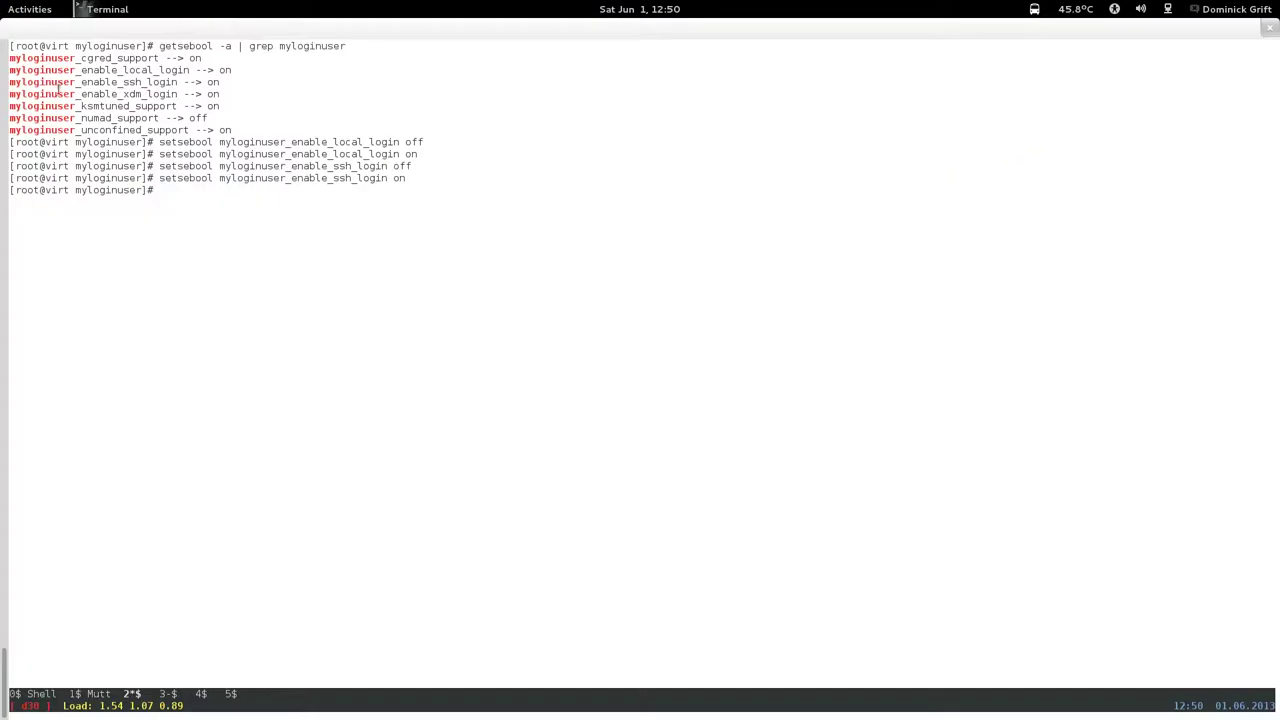
pyautogui.moveTo(11, 94); pyautogui.dragTo(176, 95)
pyautogui.rightClick(170, 97)
pyautogui.press('Escape')
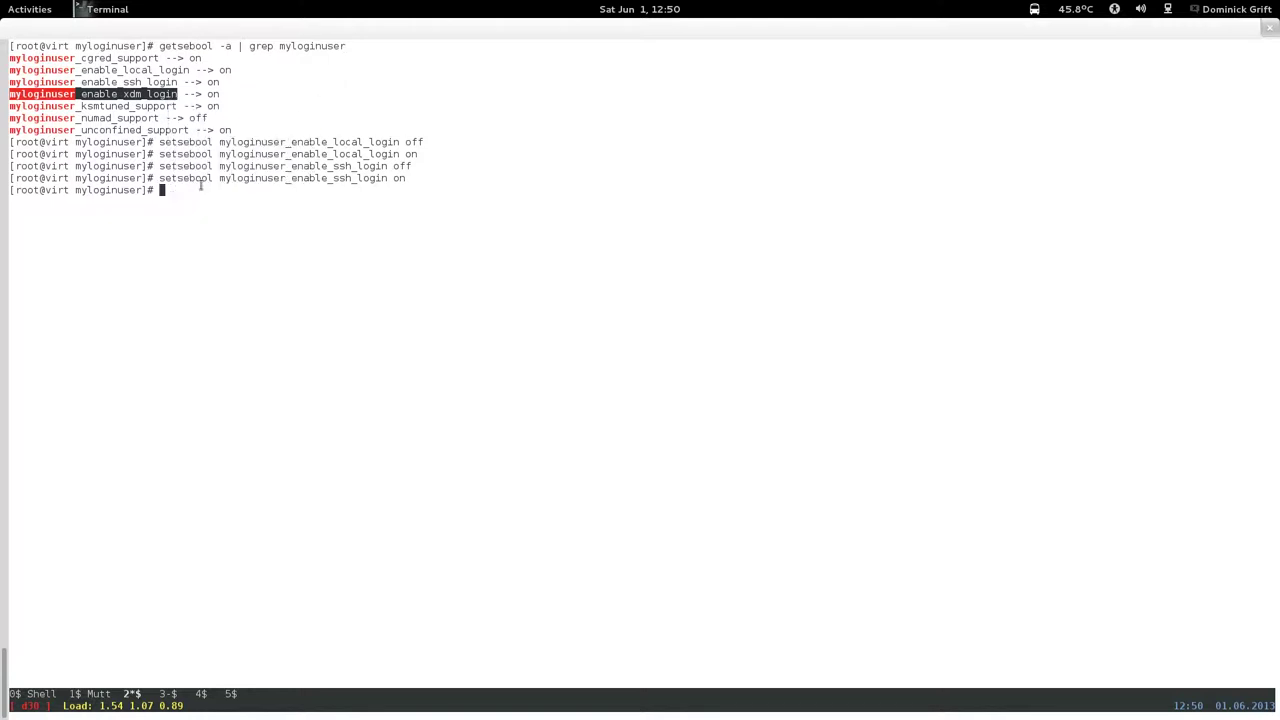
# Run setsebool myloginuser_enable_xdm_login off as root by editing the recalled command
pyautogui.press('Up')
pyautogui.press('Left')
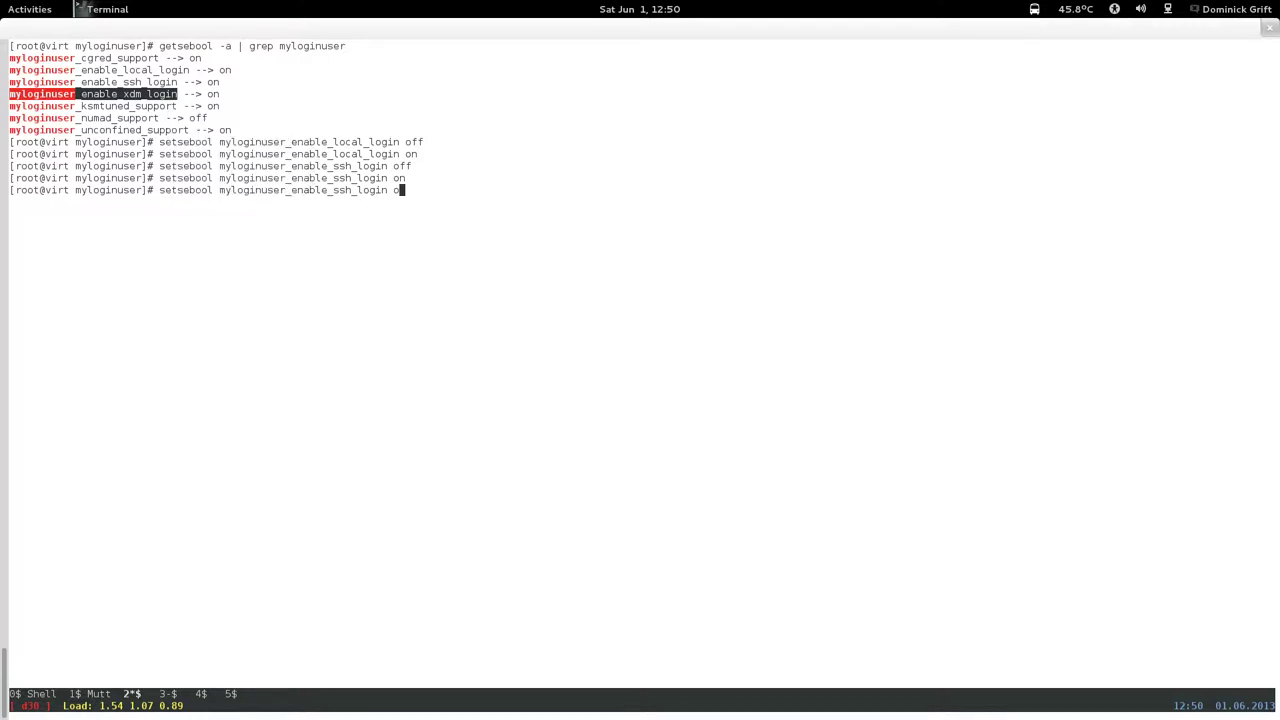
pyautogui.write('ff')
pyautogui.press('Delete')
pyautogui.press('BackSpace')
pyautogui.press('BackSpace')
pyautogui.press('BackSpace')
pyautogui.press('BackSpace')
pyautogui.press('BackSpace')
pyautogui.press('BackSpace')
pyautogui.press('BackSpace')
pyautogui.press('BackSpace')
pyautogui.press('BackSpace')
pyautogui.press('BackSpace')
pyautogui.press('BackSpace')
pyautogui.press('BackSpace')
pyautogui.rightClick(264, 205)
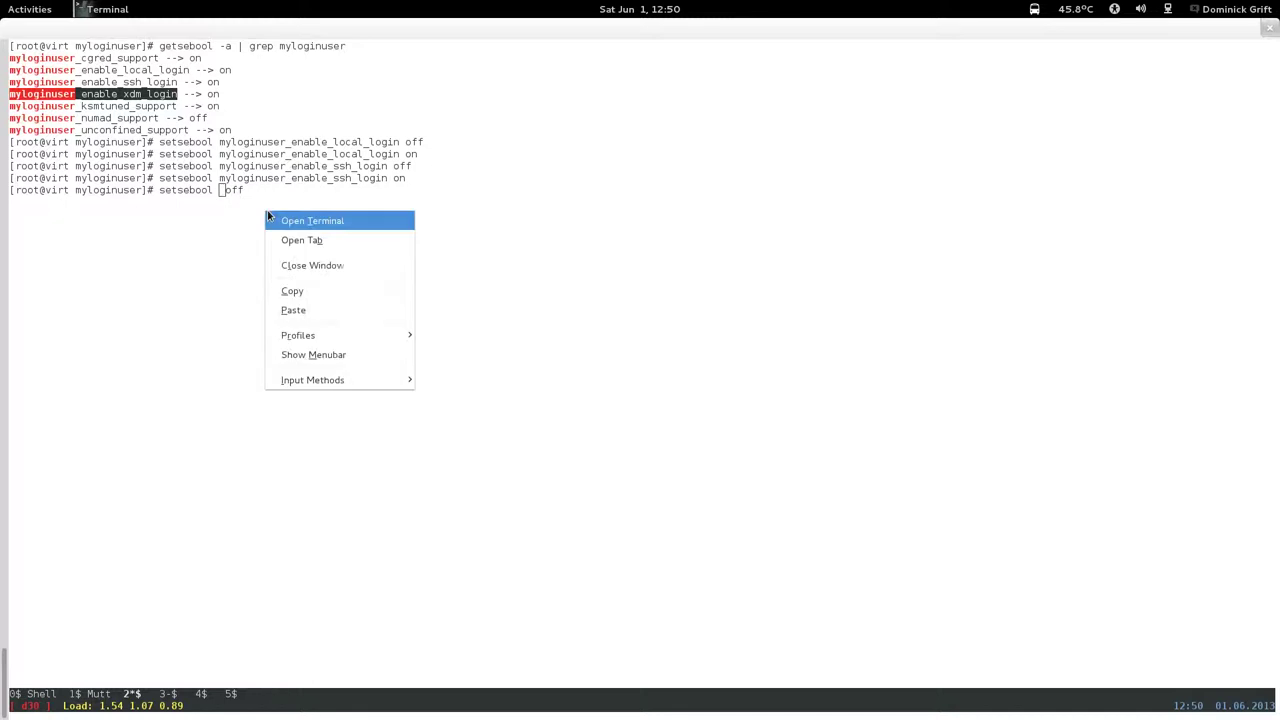
pyautogui.click(296, 312)
pyautogui.press('Return')
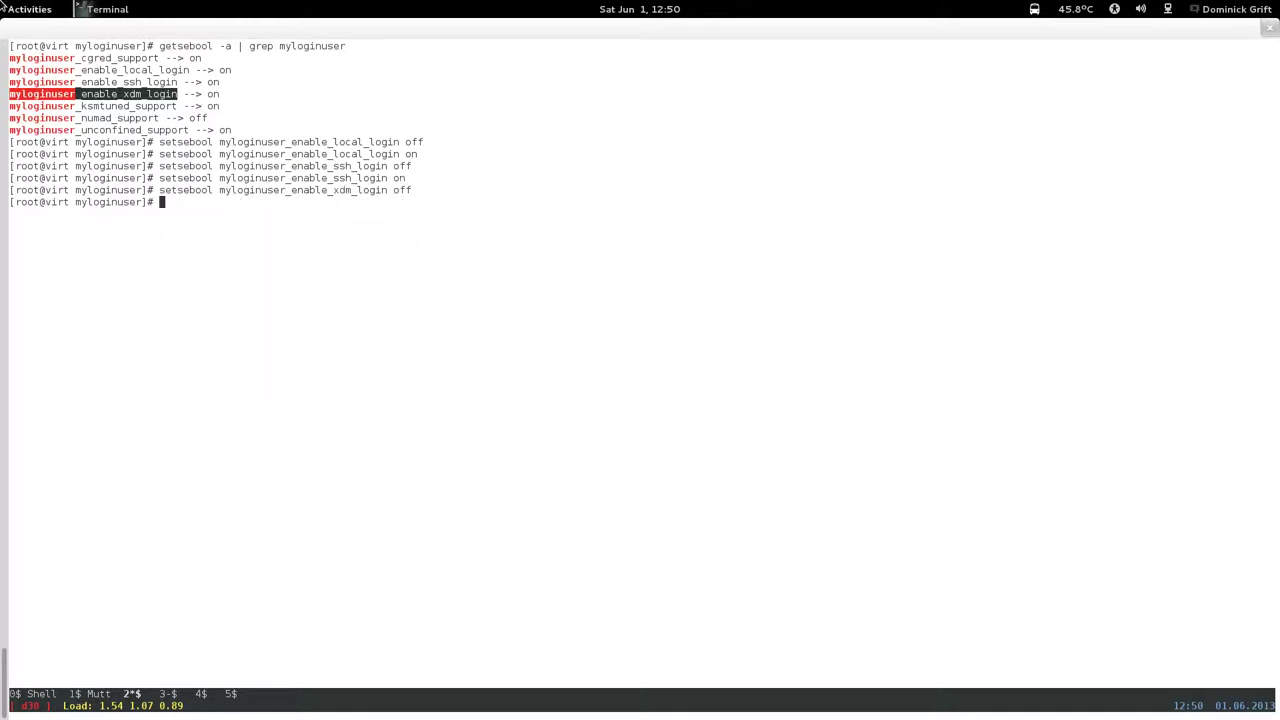
pyautogui.press('super')
# Attempt a graphical sign-in as myloginuser in the Fedora18 VM, which fails
pyautogui.click(1187, 123)
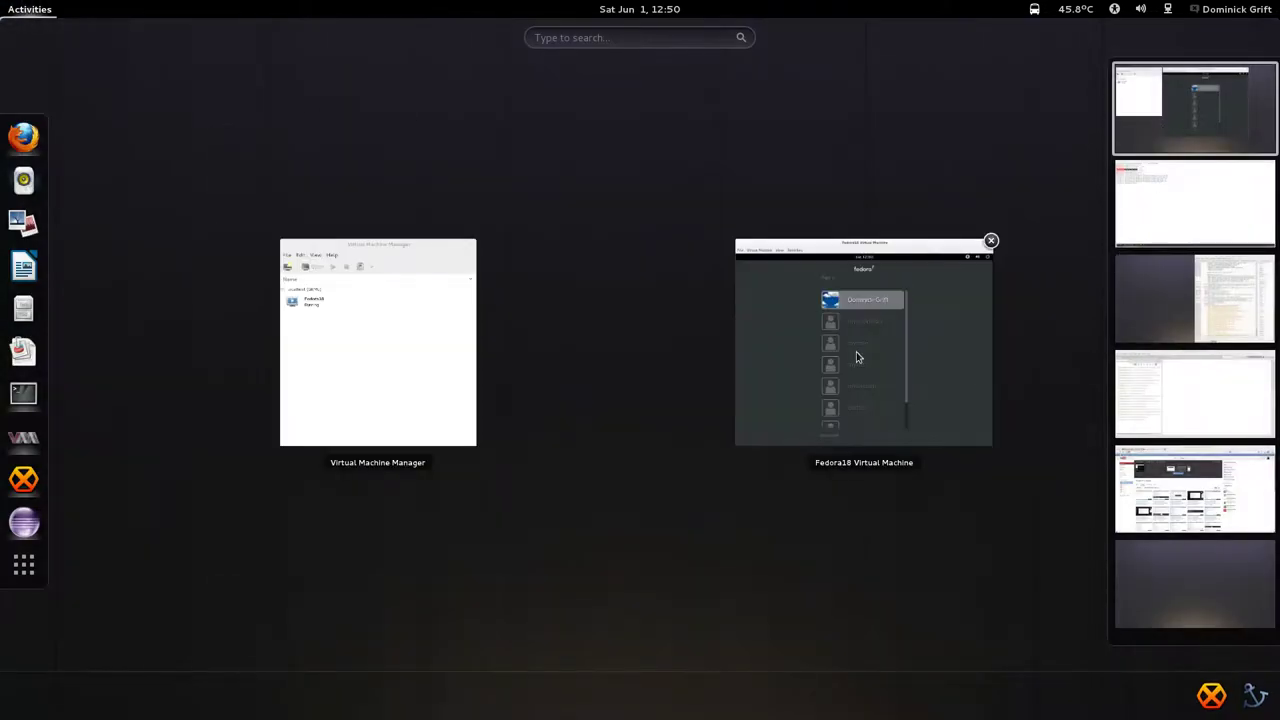
pyautogui.click(971, 371)
pyautogui.click(762, 269)
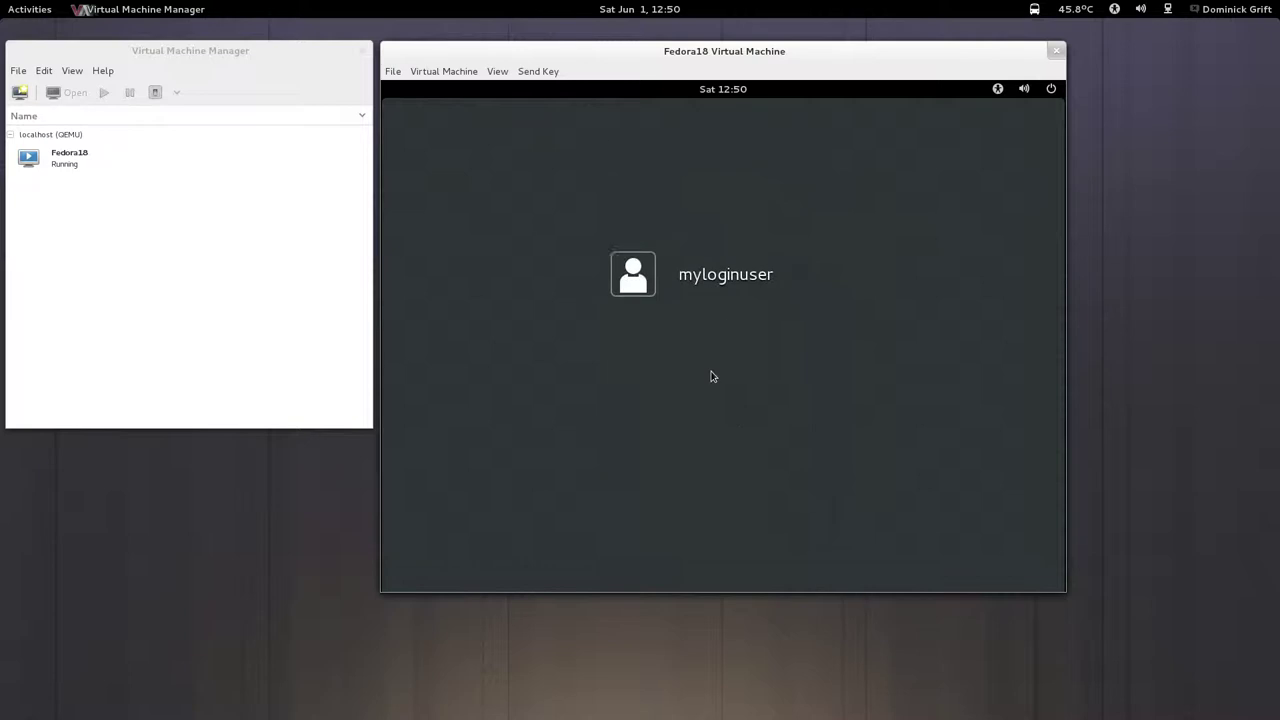
pyautogui.write('•••')
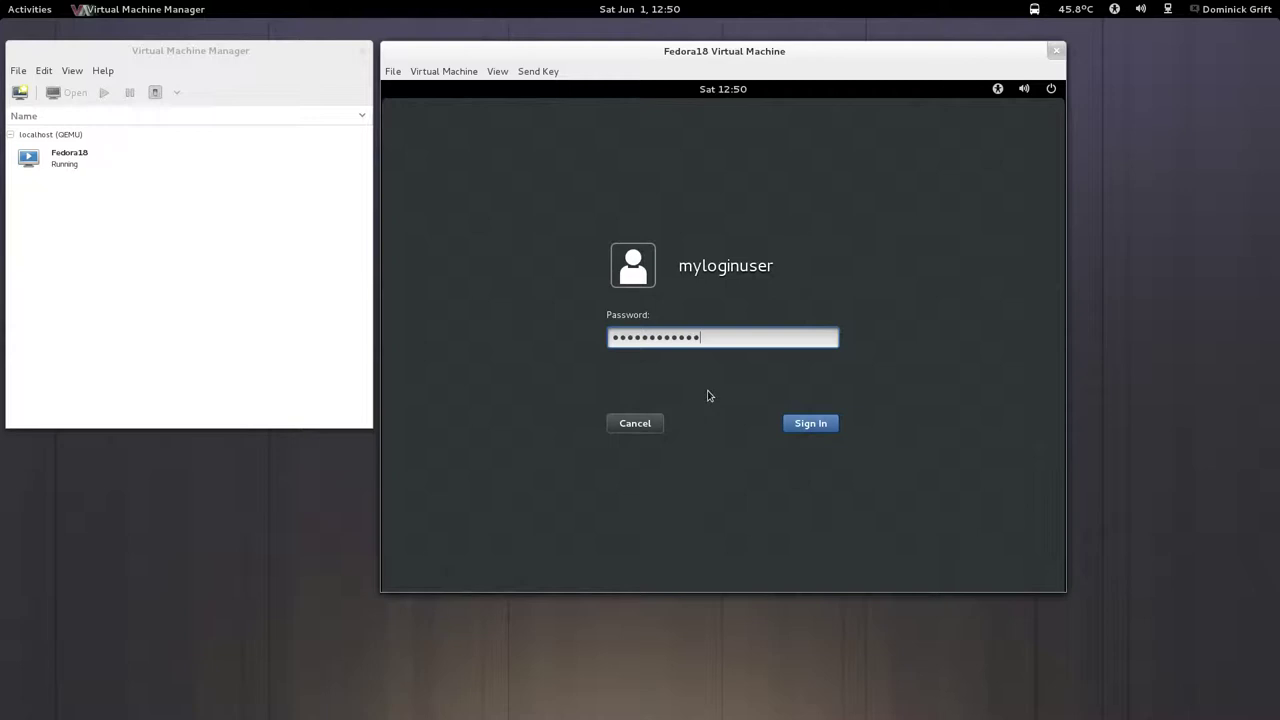
pyautogui.press('Return')
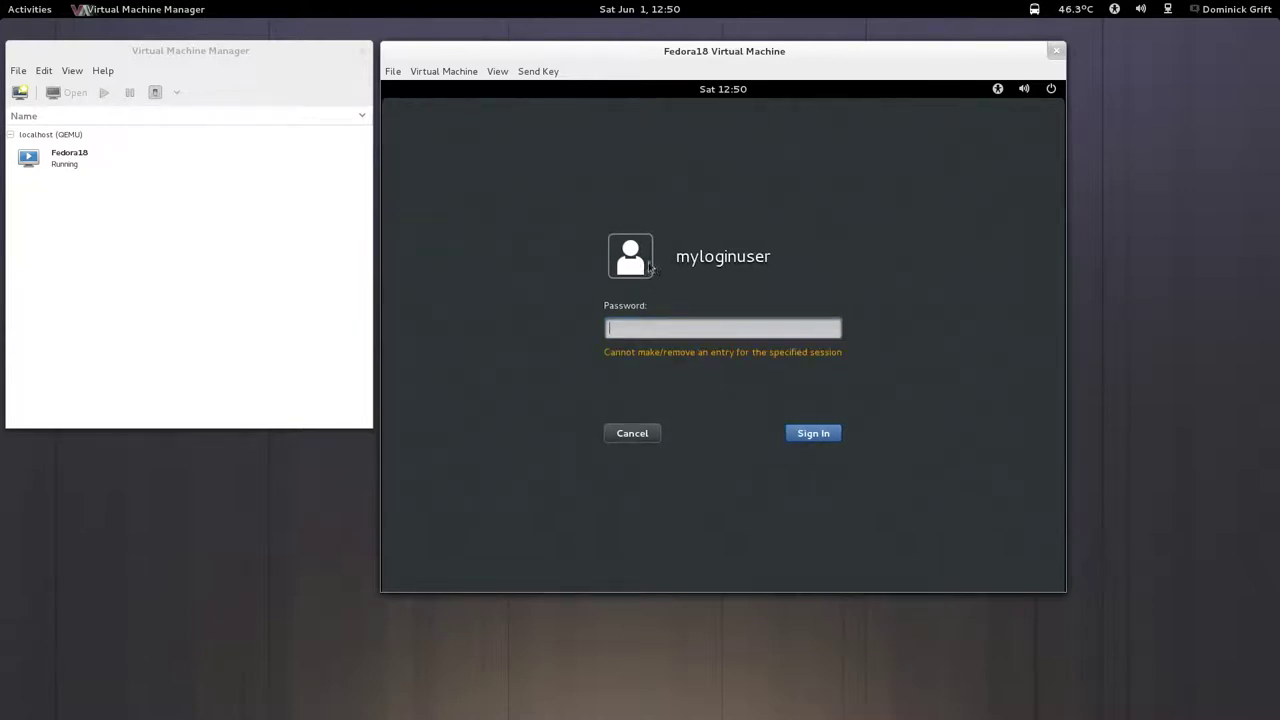
# Back in the terminal, run setsebool myloginuser_enable_xdm_login on
pyautogui.press('super')
pyautogui.click(1200, 200)
pyautogui.click(787, 291)
pyautogui.press('Up')
pyautogui.press('BackSpace')
pyautogui.press('BackSpace')
pyautogui.write('n')
pyautogui.press('Return')
# Sign in to the Fedora18 guest as myloginuser again, now reaching the graphical desktop
pyautogui.hotkey('ctrl', 'alt', 'Up')
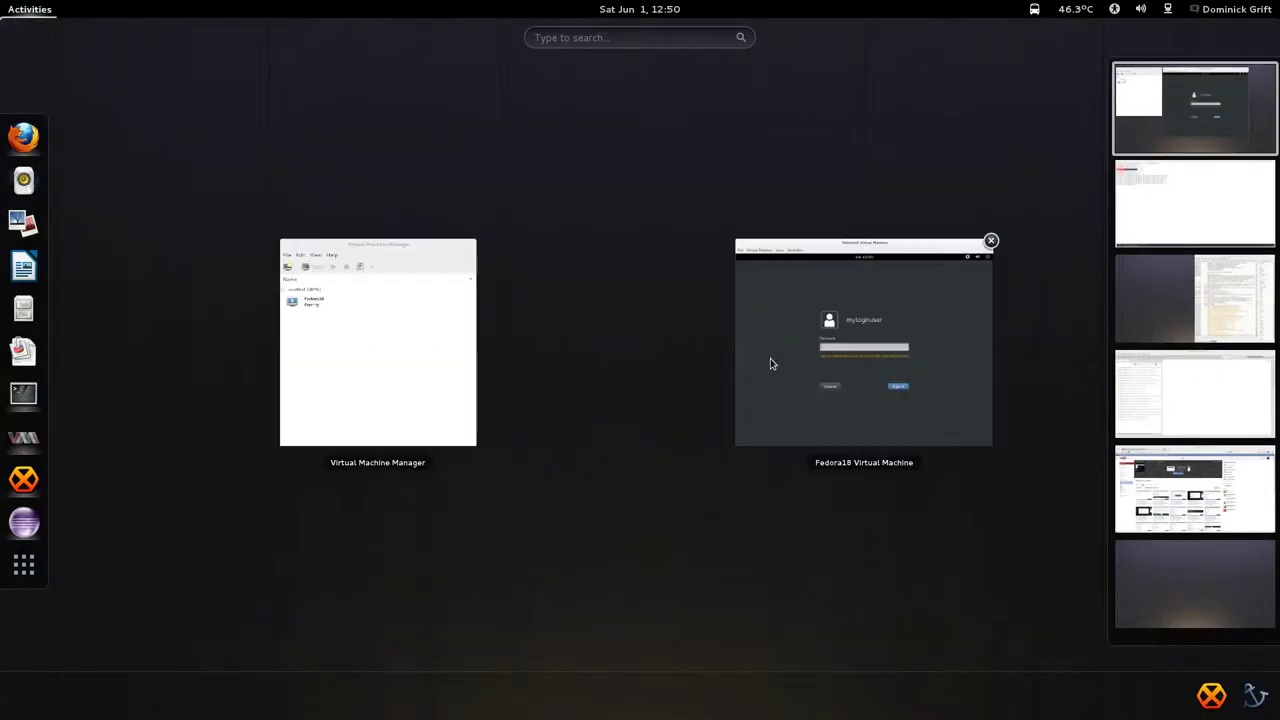
pyautogui.click(770, 363)
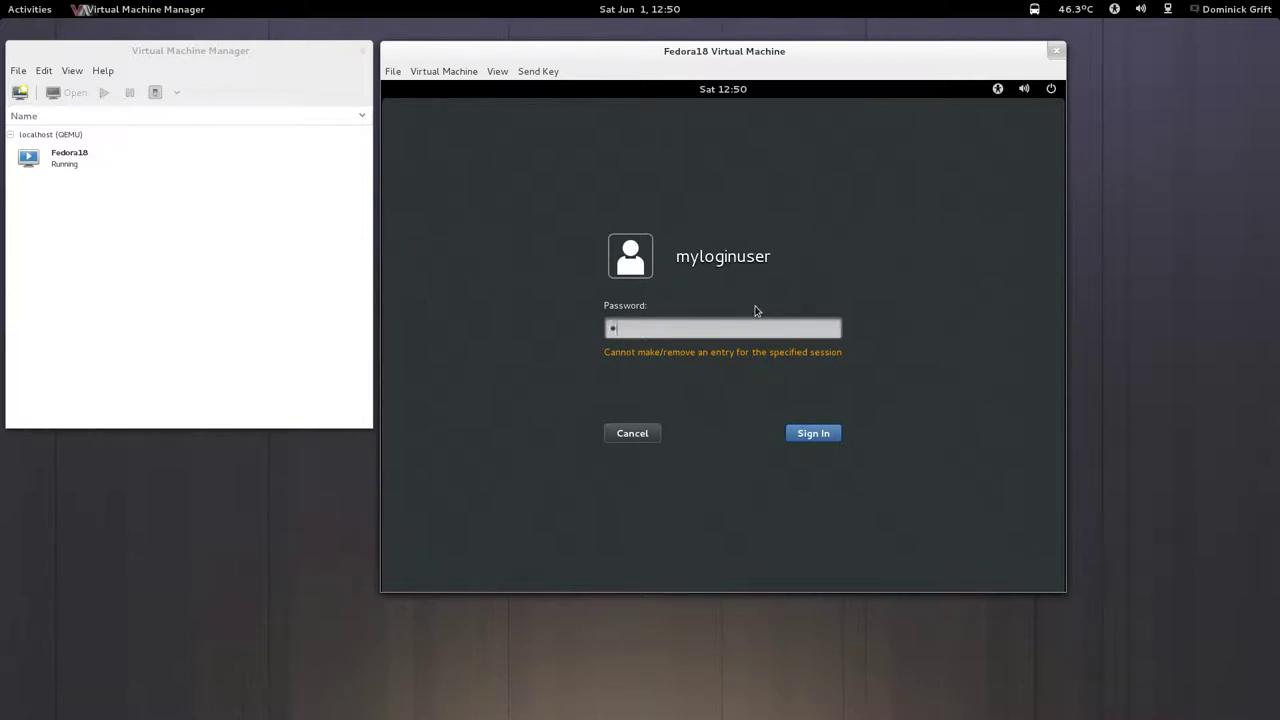
pyautogui.write('********')
pyautogui.press('Return')
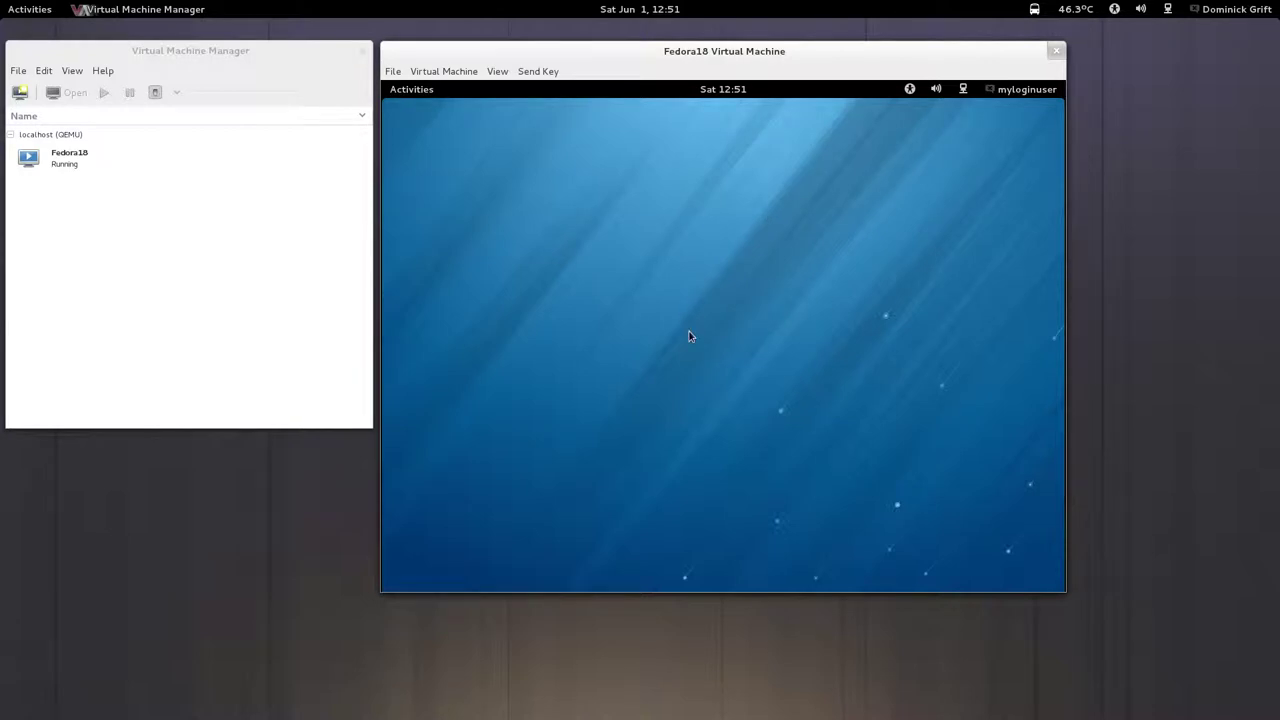
pyautogui.moveTo(2, 2)
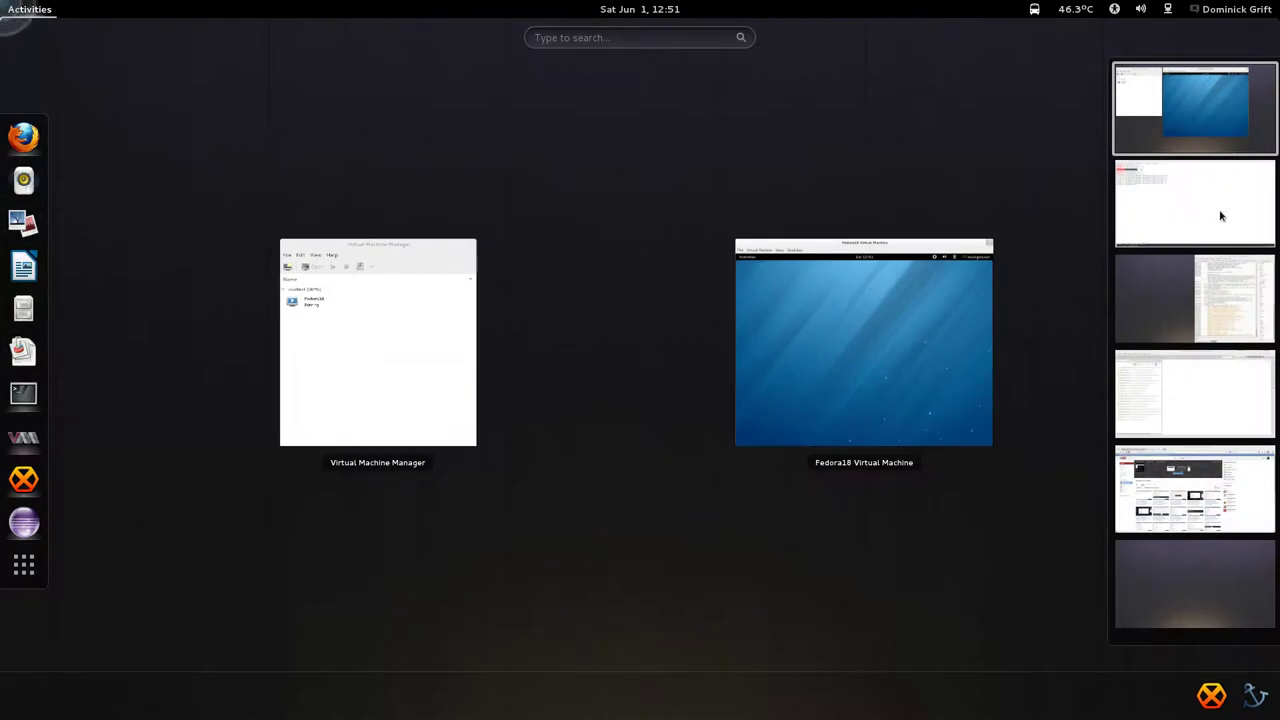
# Run ps auxZ | grep "1012" to show user 1012's processes in myloginuser domains, then quit less
pyautogui.click(1183, 187)
pyautogui.click(823, 286)
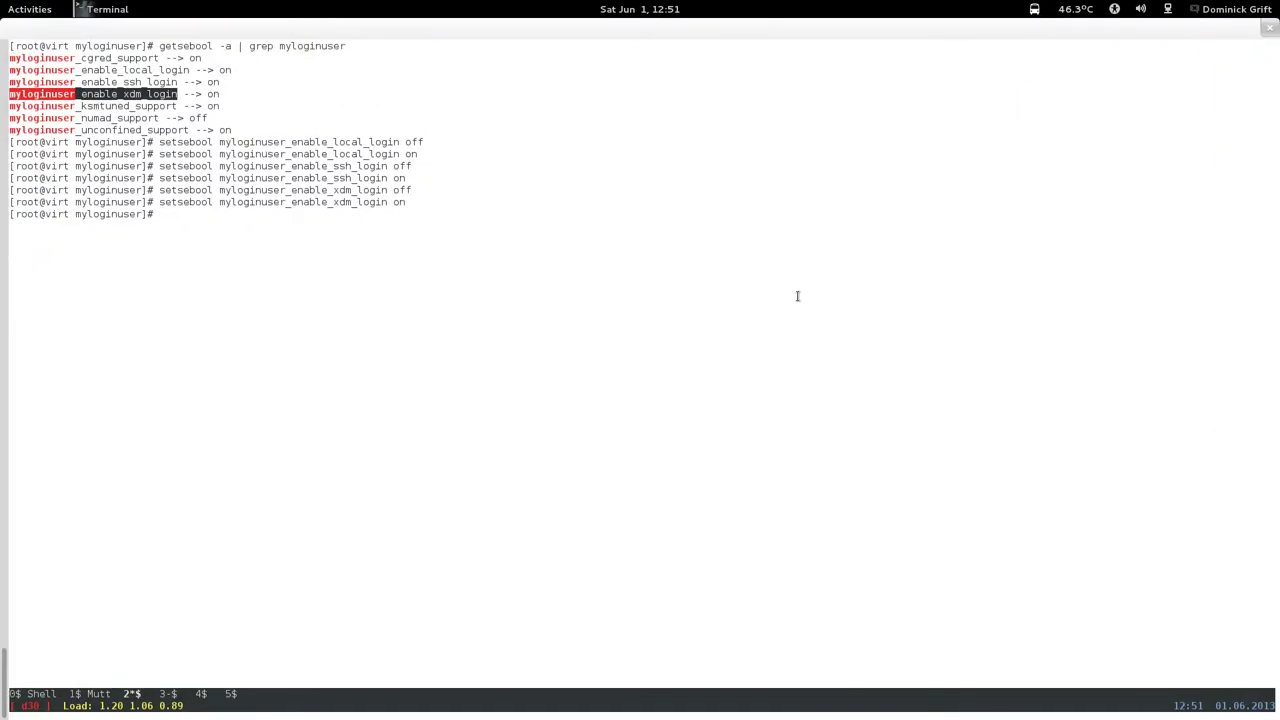
pyautogui.write('ps auxZ | grep "l012"')
pyautogui.write(' | gr')
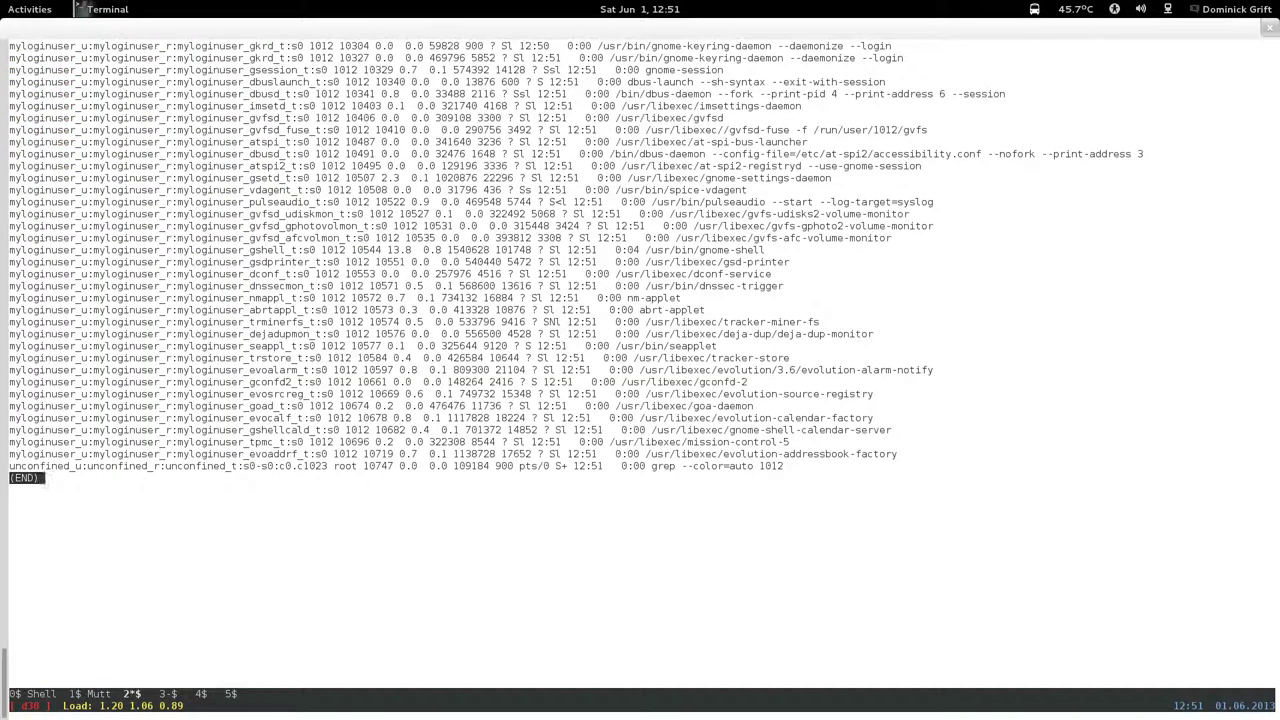
pyautogui.moveTo(229, 48); pyautogui.dragTo(897, 456)
pyautogui.click(893, 450)
pyautogui.write('qls -alZ ')
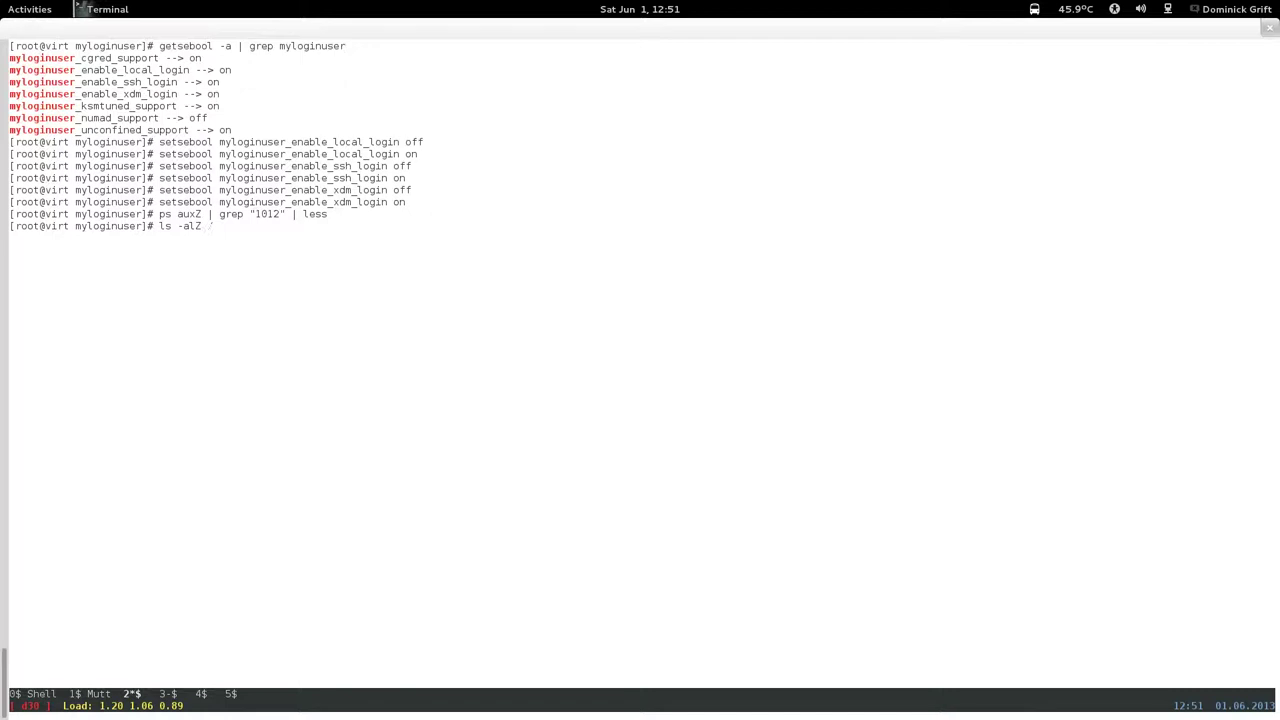
pyautogui.write('/home/myloginuser')
# List /home/myloginuser with contexts, highlighting Downloads and the four .bash files labelled user_home_t
pyautogui.press('Return')
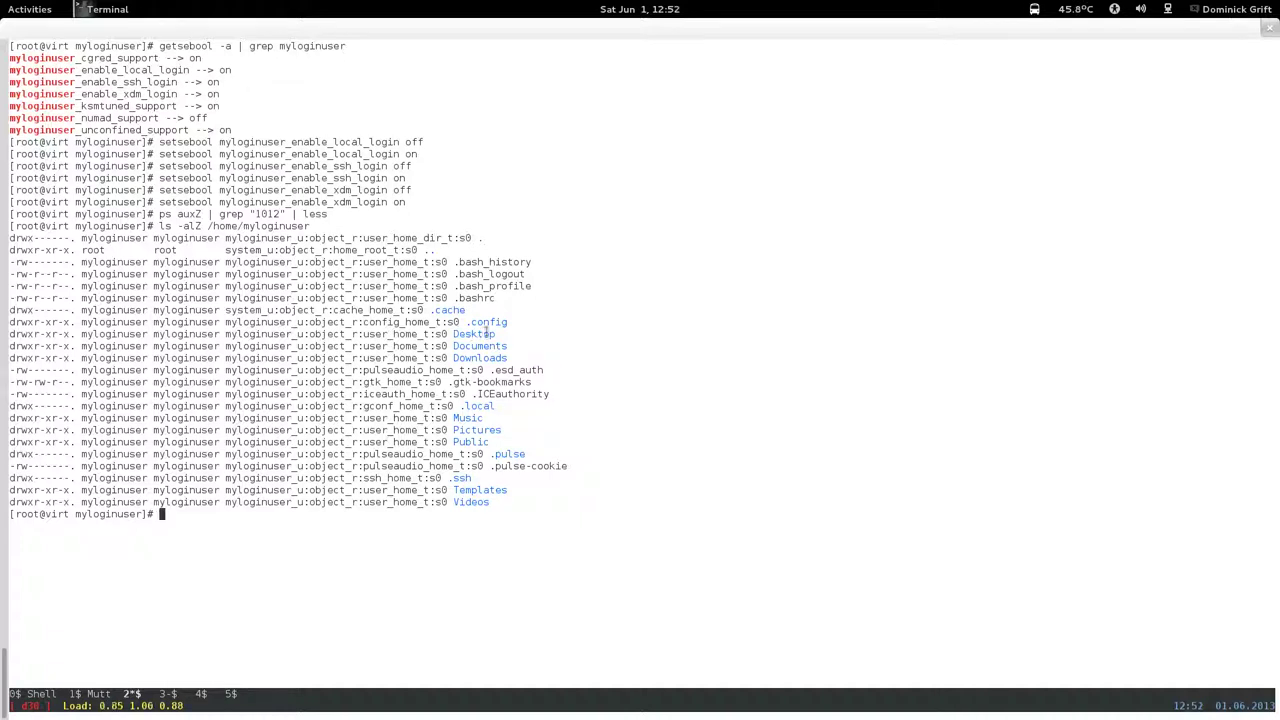
pyautogui.moveTo(454, 358); pyautogui.dragTo(495, 370)
pyautogui.click(466, 416)
pyautogui.moveTo(502, 298)
pyautogui.mouseDown()
pyautogui.moveTo(135, 256)
pyautogui.moveTo(6, 262)
pyautogui.mouseUp()
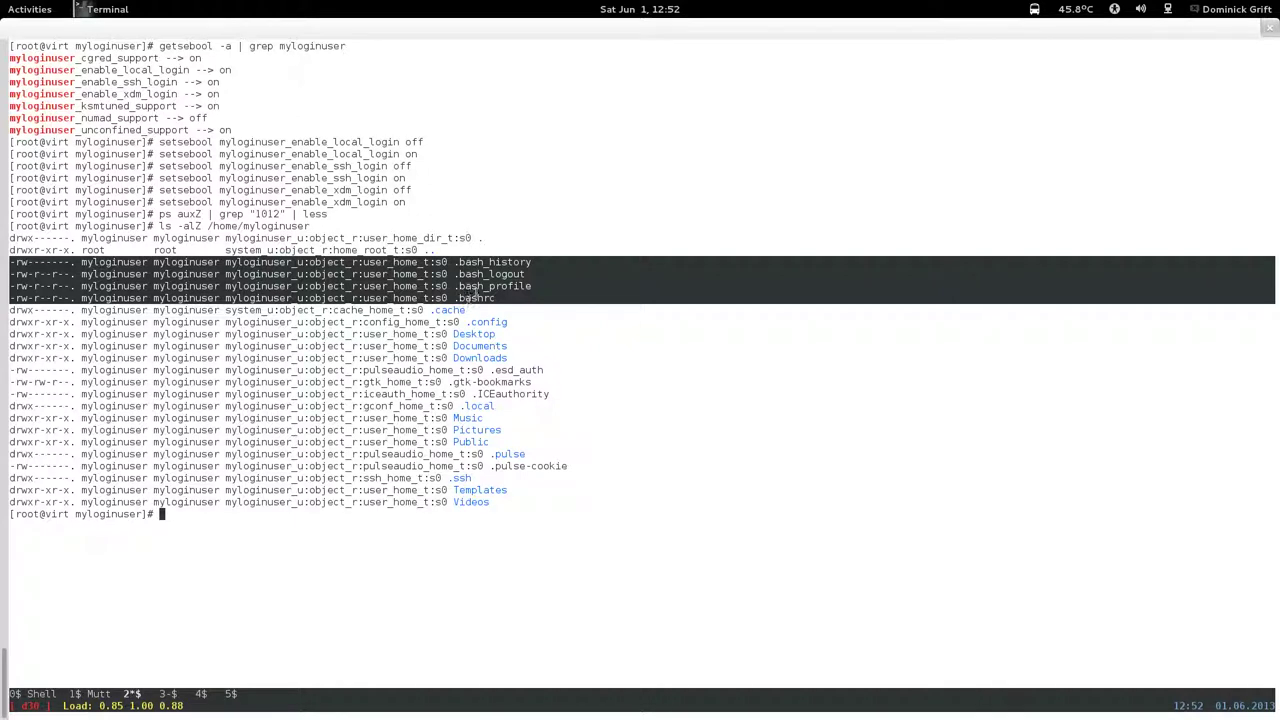
pyautogui.click(513, 297)
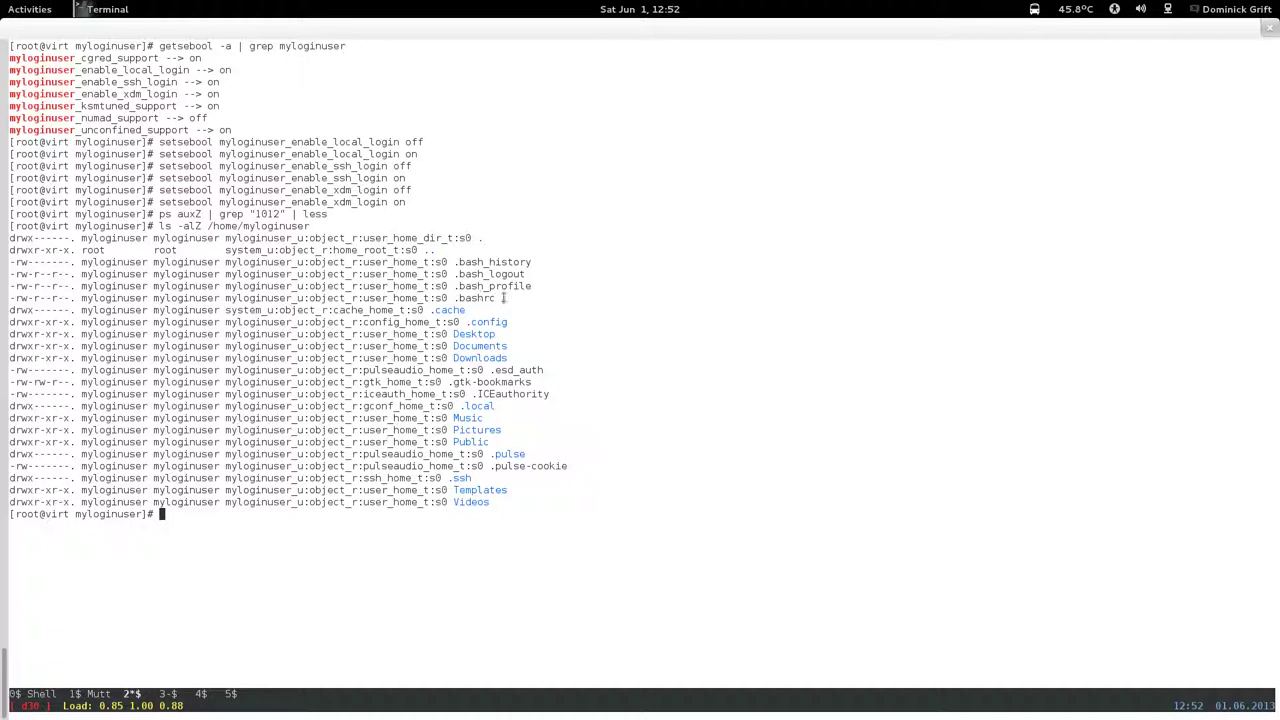
pyautogui.moveTo(505, 297)
pyautogui.mouseDown()
pyautogui.moveTo(190, 296)
pyautogui.moveTo(15, 264)
pyautogui.mouseUp()
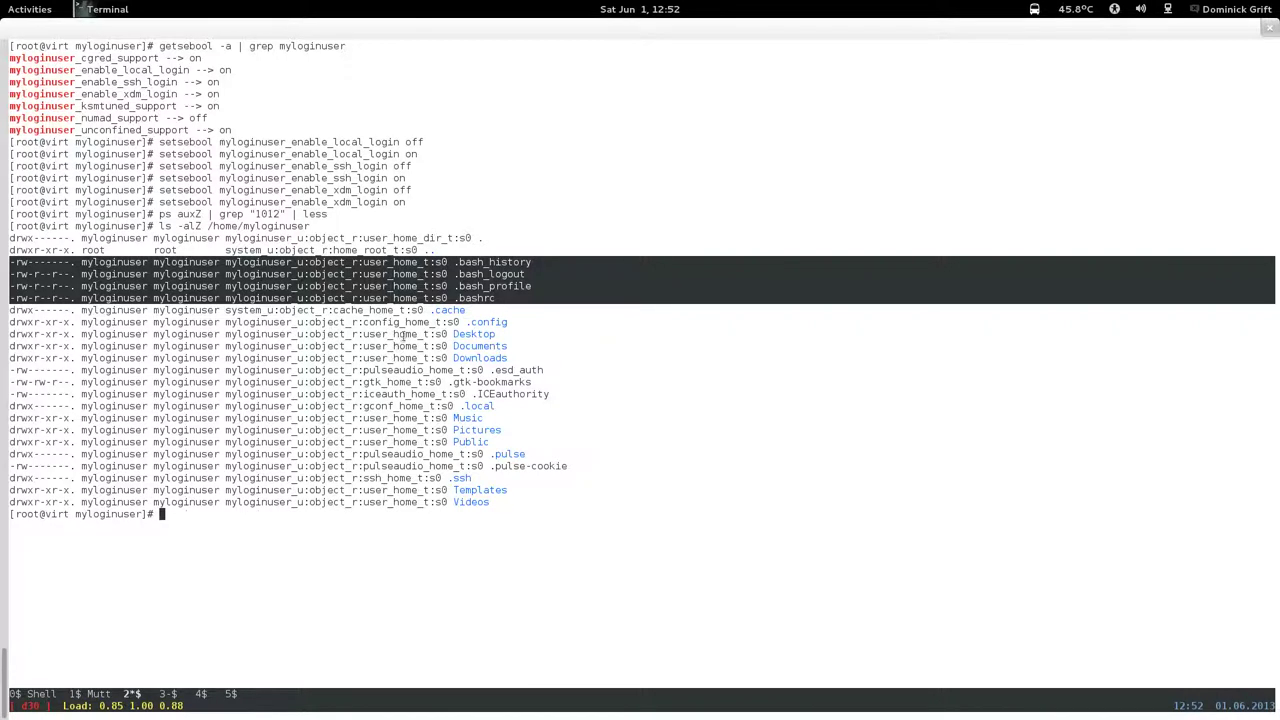
pyautogui.moveTo(355, 334); pyautogui.dragTo(524, 360)
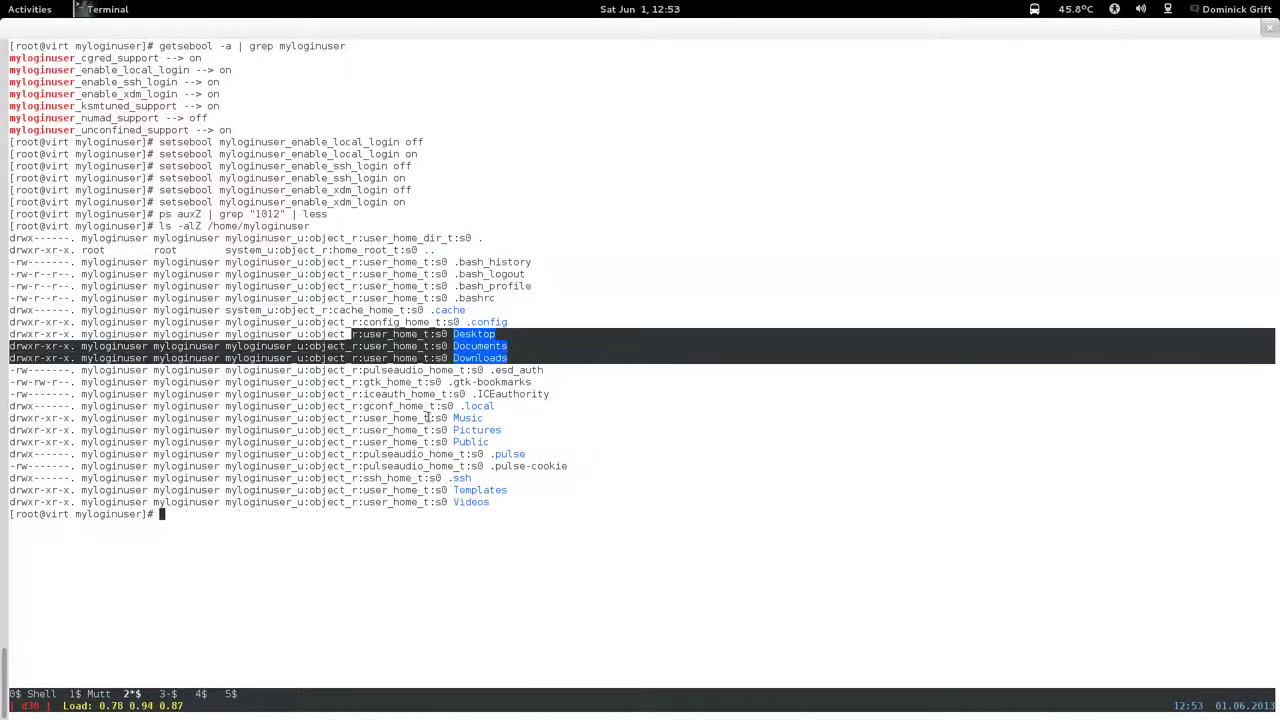
pyautogui.moveTo(418, 418); pyautogui.dragTo(448, 418)
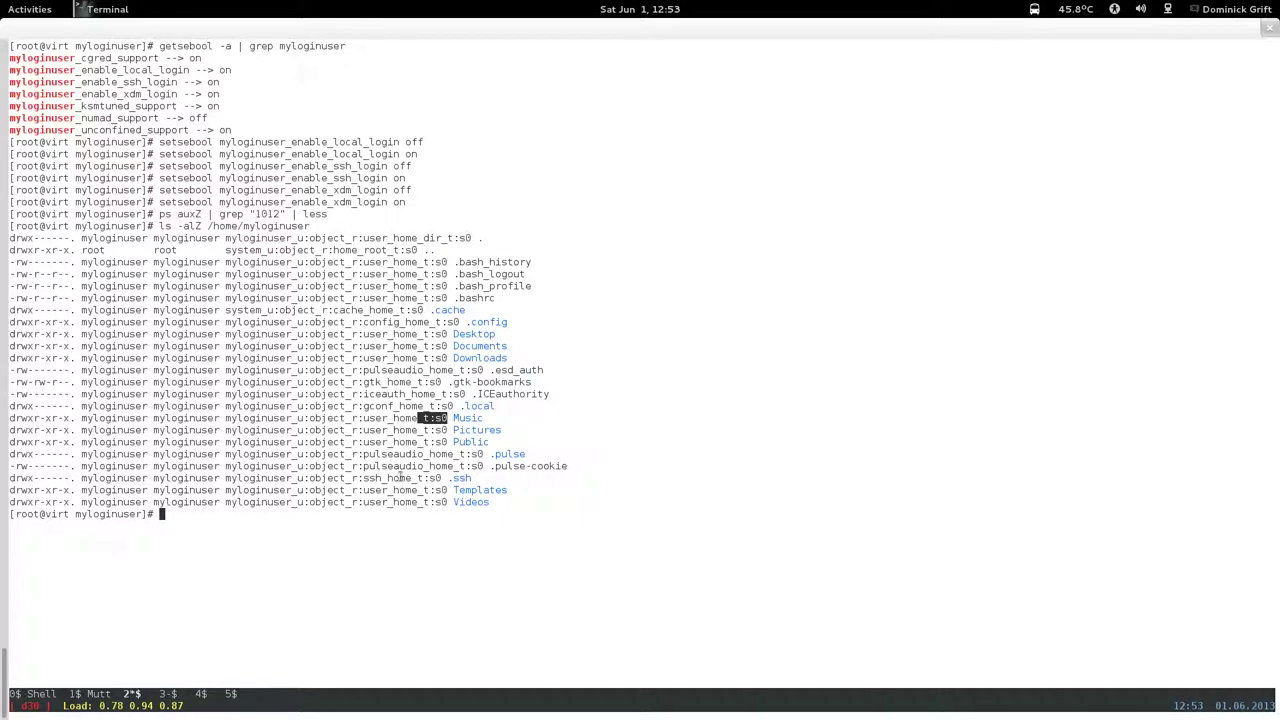
pyautogui.moveTo(455, 433); pyautogui.dragTo(502, 432)
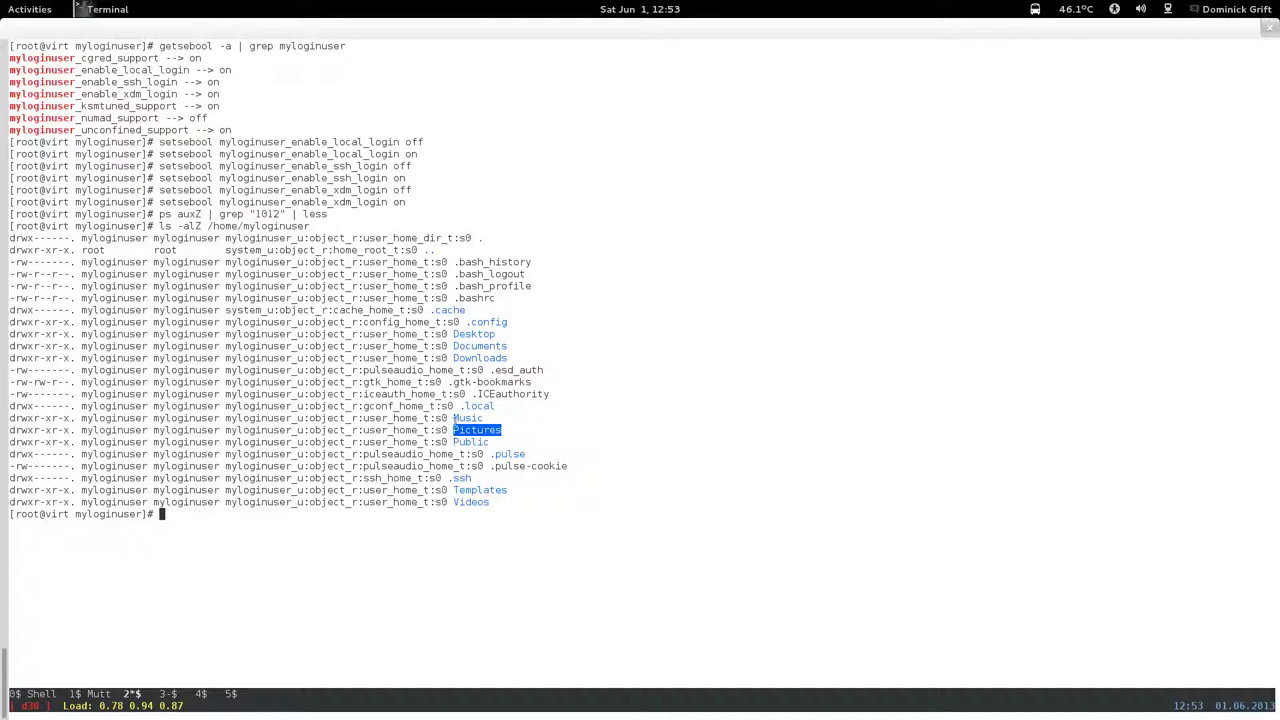
pyautogui.doubleClick(457, 418)
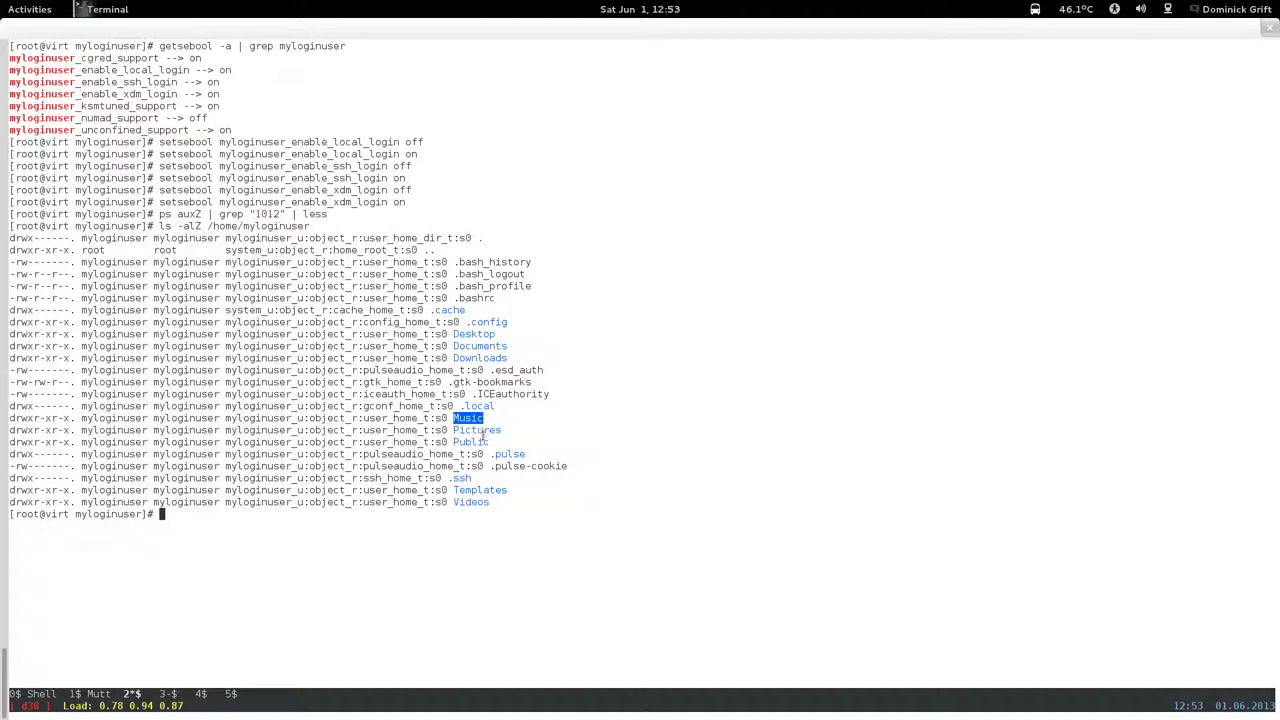
pyautogui.moveTo(455, 431); pyautogui.dragTo(506, 430)
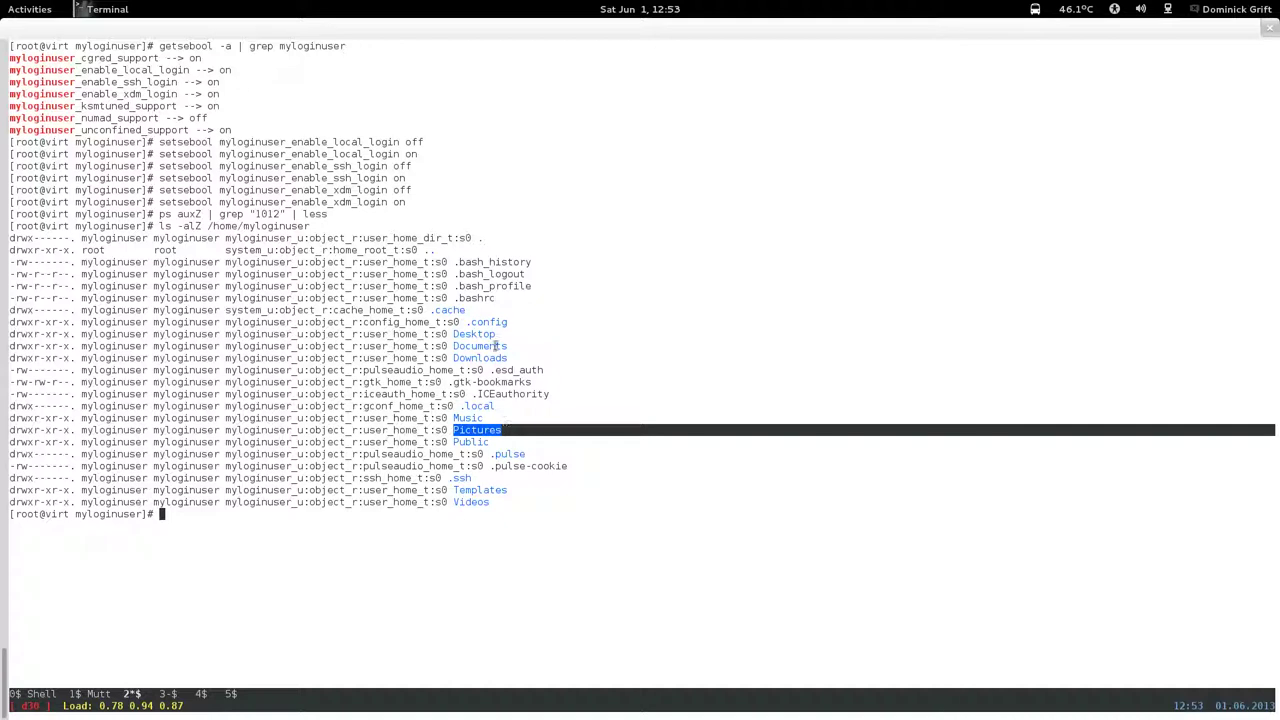
pyautogui.moveTo(452, 350); pyautogui.dragTo(506, 350)
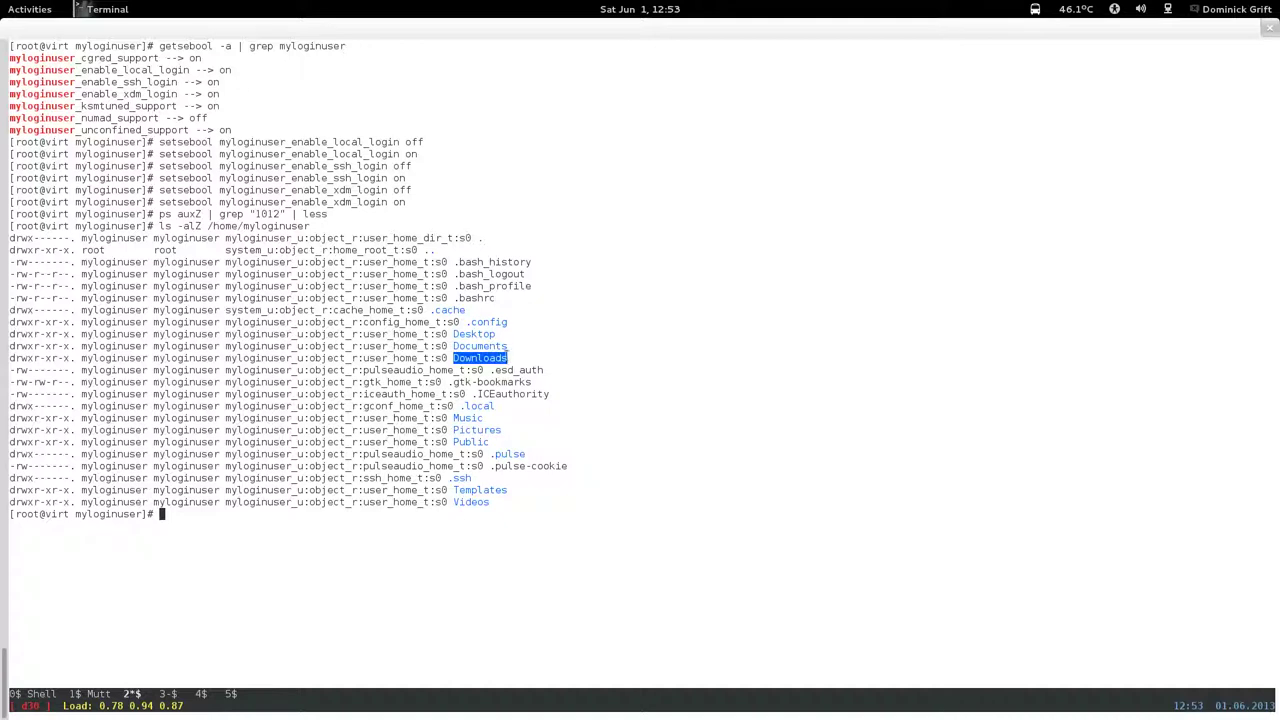
pyautogui.click(494, 345)
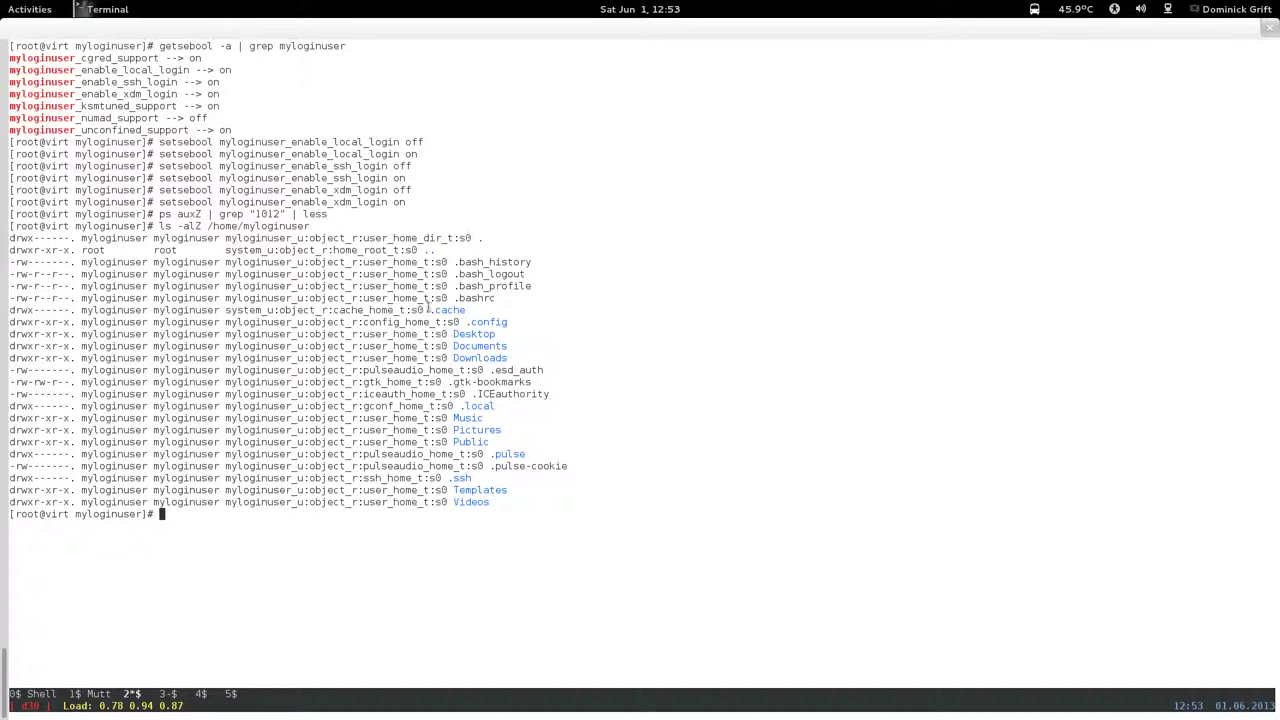
pyautogui.doubleClick(432, 310)
pyautogui.doubleClick(478, 322)
pyautogui.doubleClick(466, 406)
pyautogui.click(448, 430)
pyautogui.doubleClick(500, 454)
pyautogui.moveTo(498, 454); pyautogui.dragTo(516, 467)
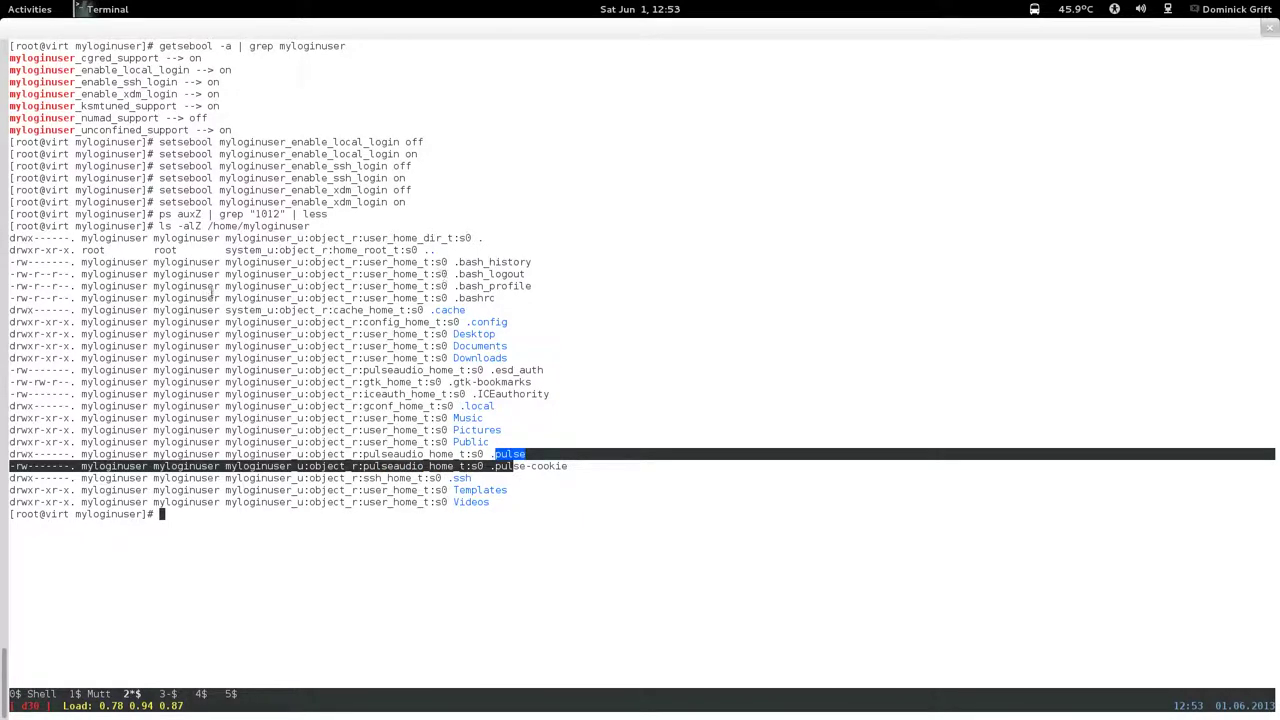
# List /home/myloginuser/.cache with contexts and point out per-app types like abrt_cache_home_t
pyautogui.press('Up')
pyautogui.write('.cache')
pyautogui.press('Return')
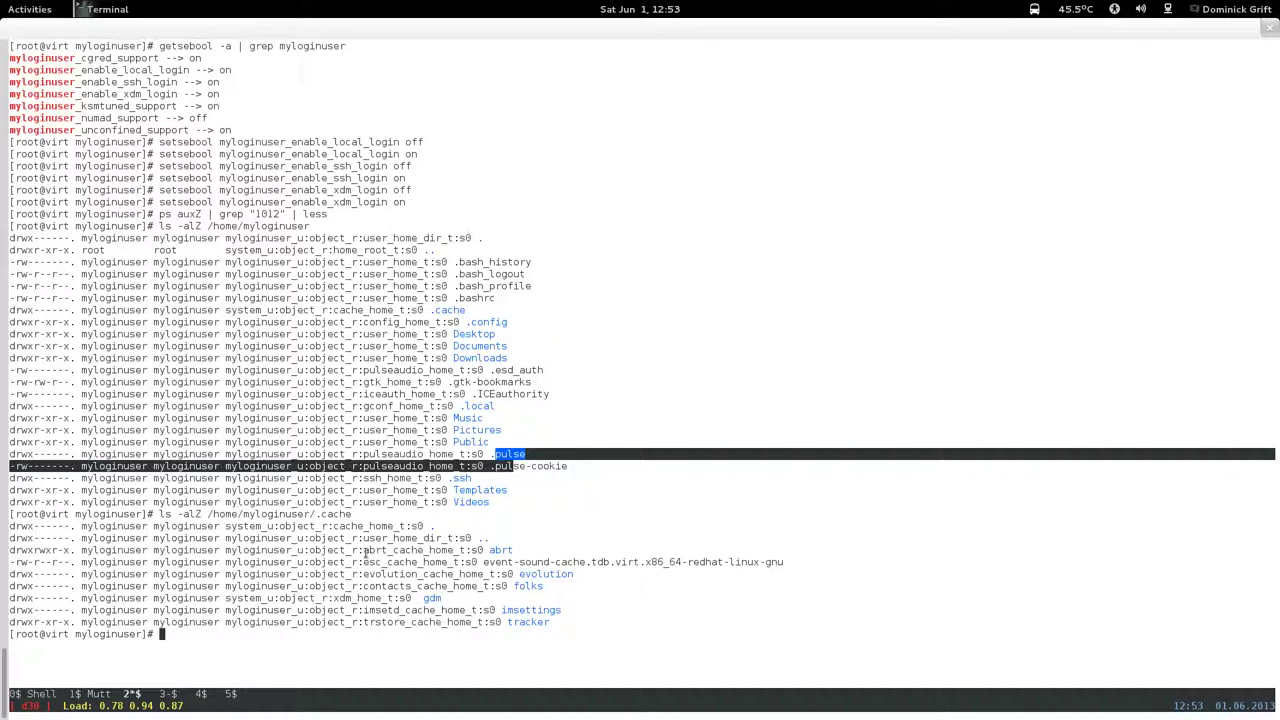
pyautogui.moveTo(364, 550)
pyautogui.mouseDown()
pyautogui.moveTo(546, 598)
pyautogui.moveTo(566, 622)
pyautogui.mouseUp()
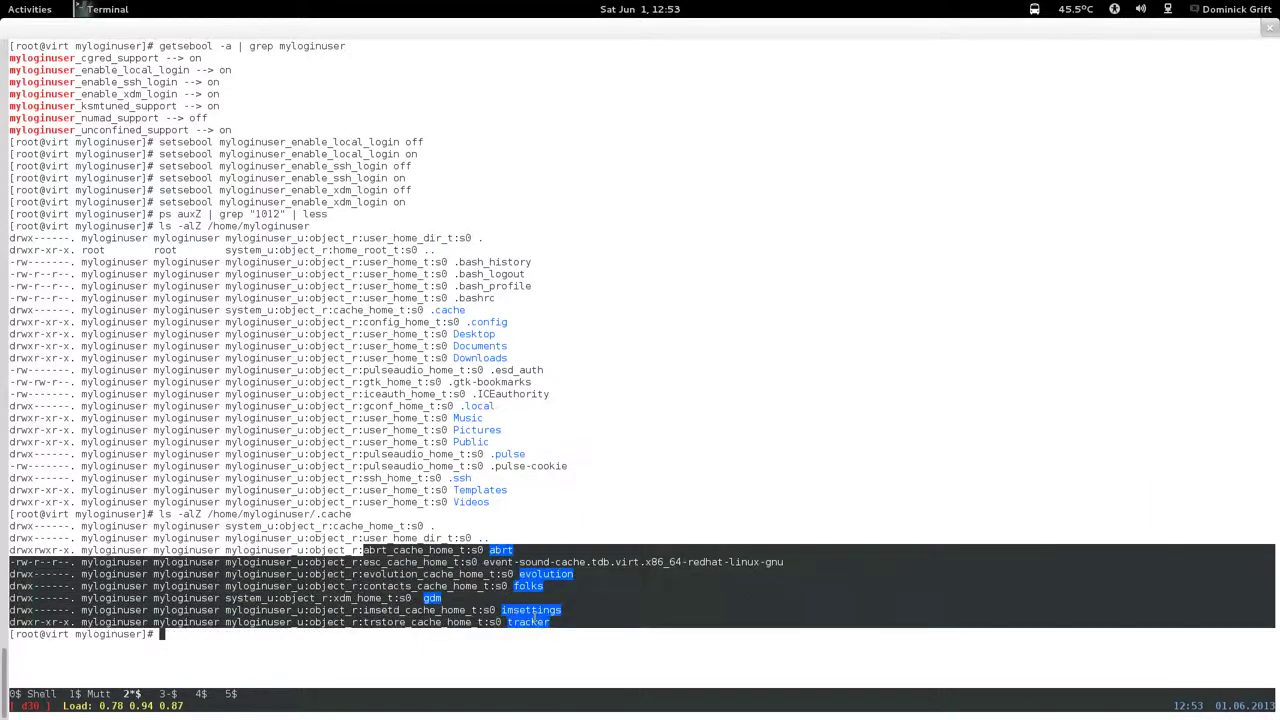
pyautogui.click(355, 554)
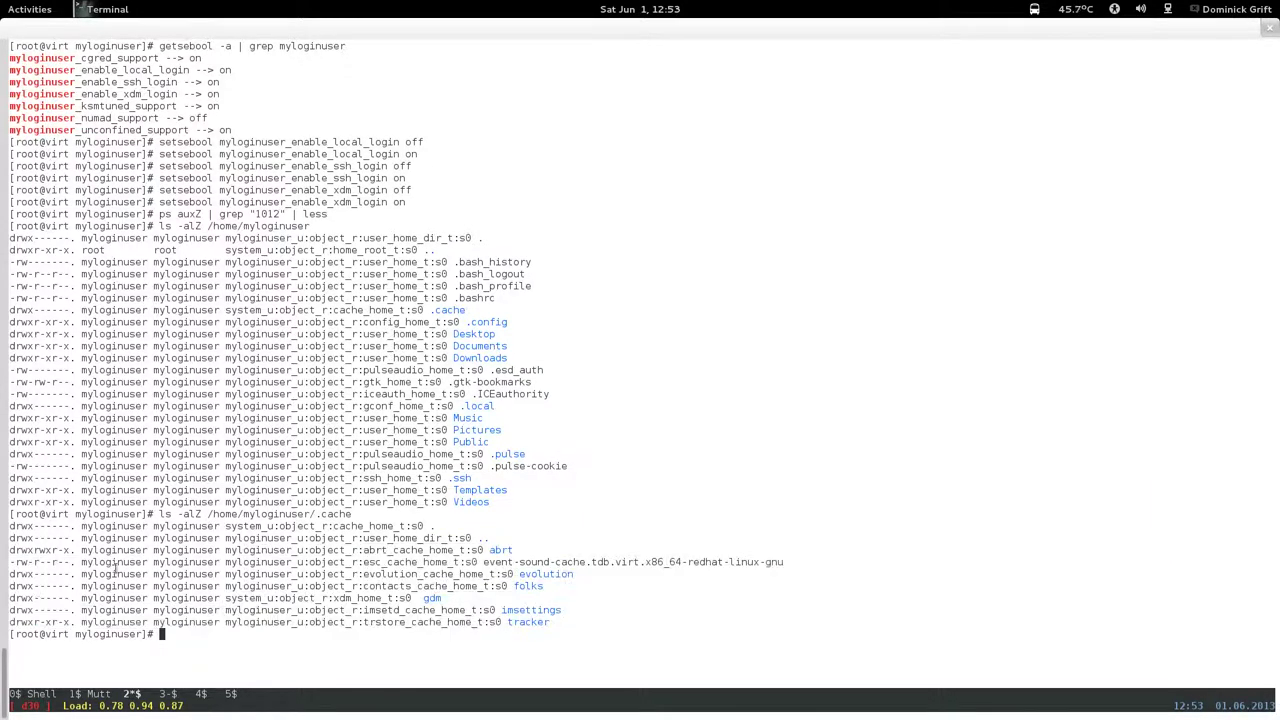
pyautogui.moveTo(108, 550); pyautogui.dragTo(624, 616)
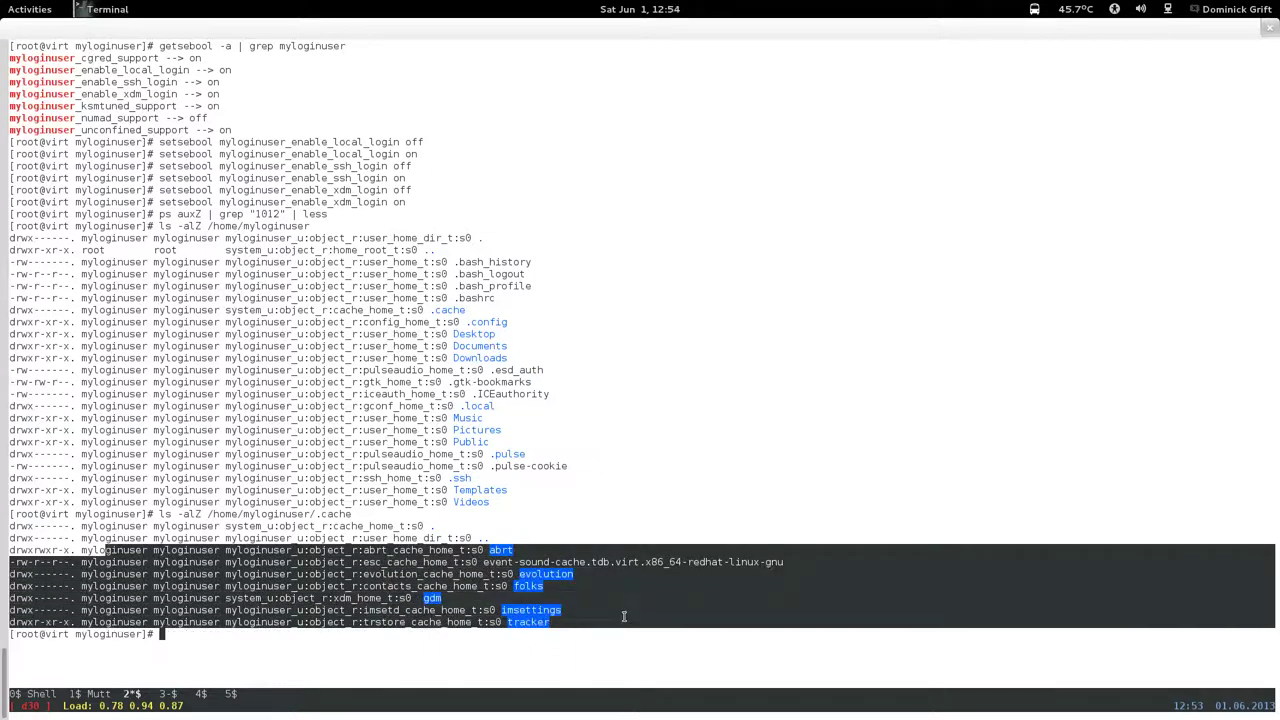
pyautogui.click(387, 572)
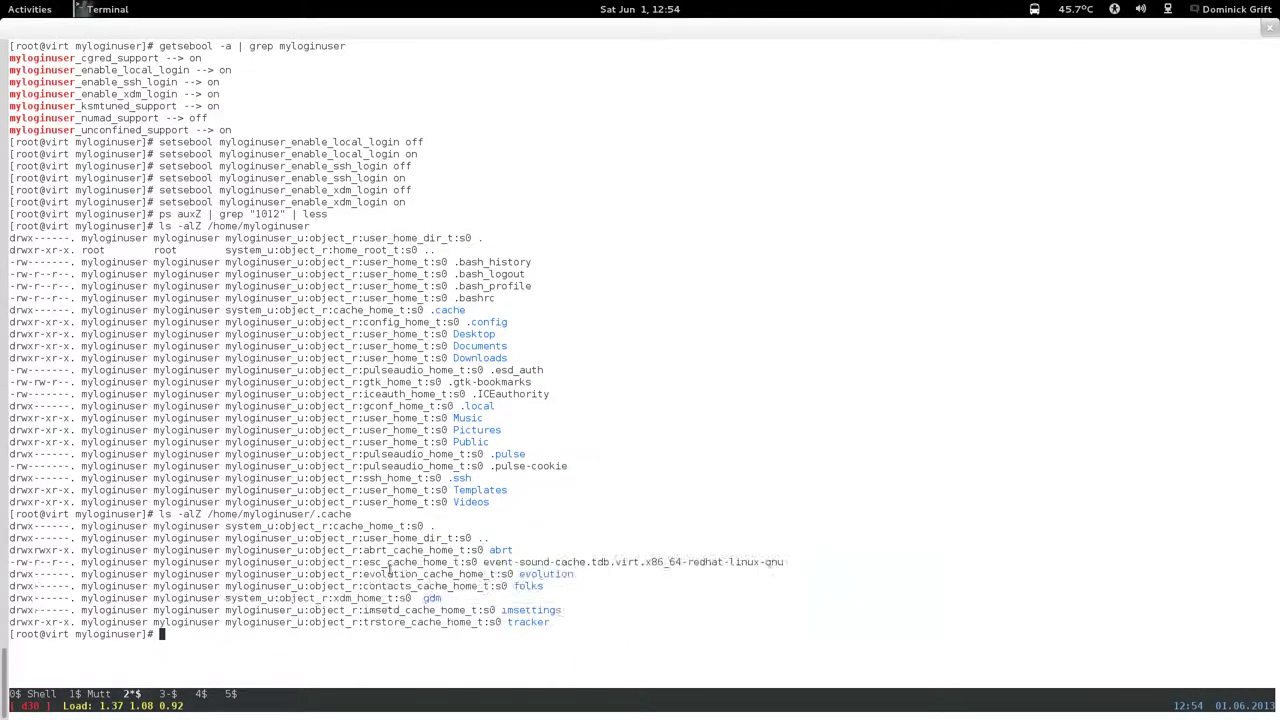
pyautogui.moveTo(387, 562)
pyautogui.mouseDown()
pyautogui.moveTo(398, 578)
pyautogui.moveTo(600, 609)
pyautogui.moveTo(600, 624)
pyautogui.mouseUp()
pyautogui.click(594, 600)
# List /home/myloginuser/.config with contexts, showing types like dconf_config_home_t
pyautogui.press('Up')
pyautogui.press('BackSpace')
pyautogui.press('BackSpace')
pyautogui.press('BackSpace')
pyautogui.press('BackSpace')
pyautogui.press('BackSpace')
pyautogui.write('config')
pyautogui.press('Return')
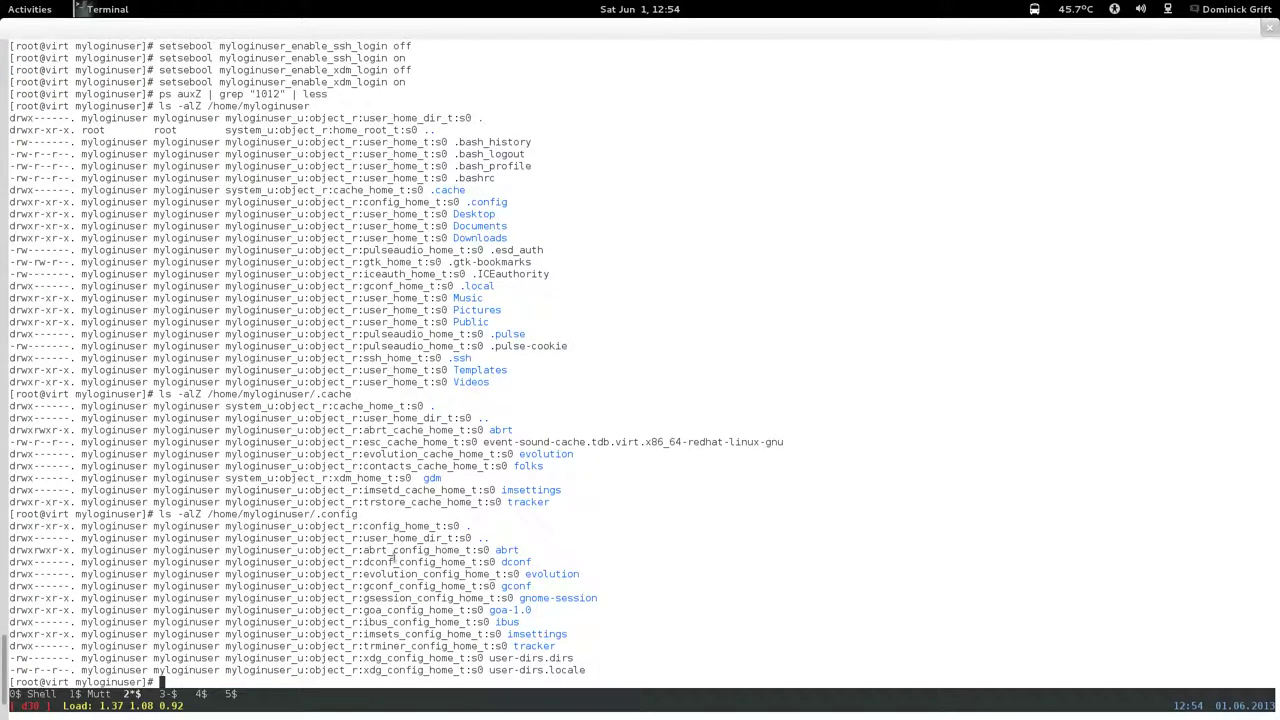
pyautogui.moveTo(355, 550); pyautogui.dragTo(598, 664)
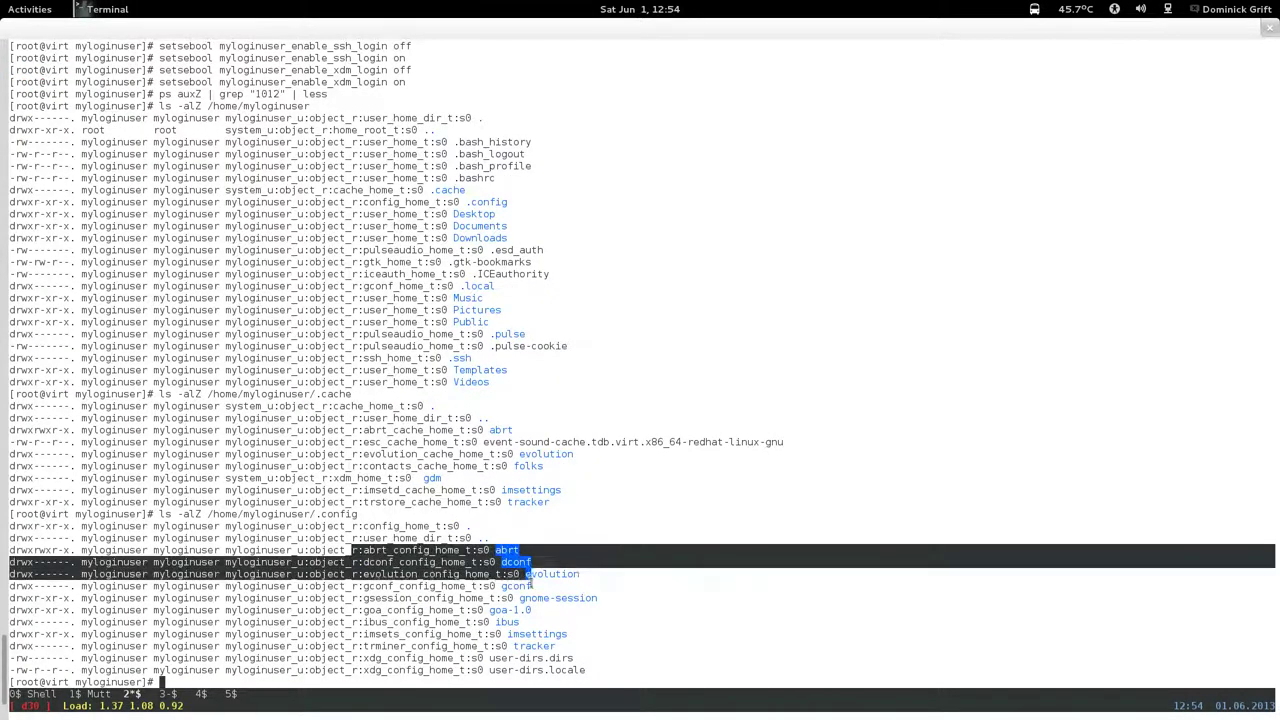
pyautogui.click(597, 664)
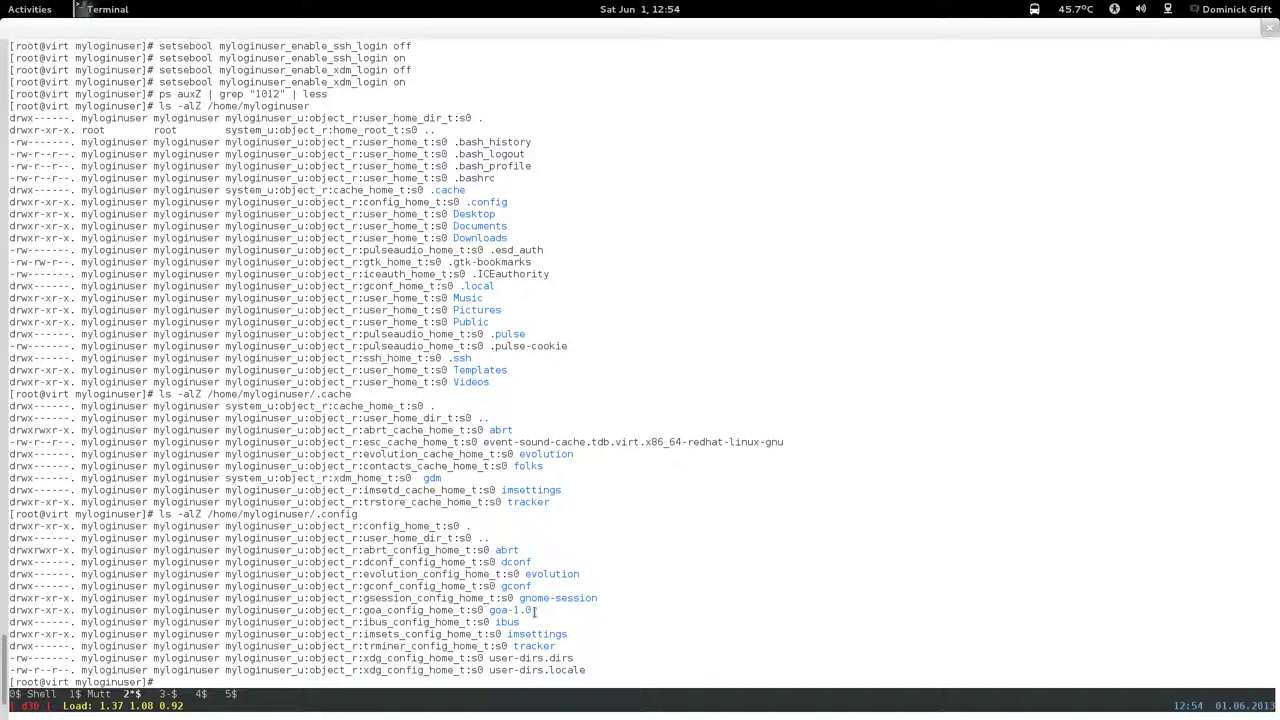
pyautogui.press('Up')
# List /home/myloginuser/.local/share with contexts, correcting the stray-dot typo in the path
pyautogui.press('BackSpace')
pyautogui.press('BackSpace')
pyautogui.press('BackSpace')
pyautogui.press('BackSpace')
pyautogui.press('BackSpace')
pyautogui.press('BackSpace')
pyautogui.write('loca/')
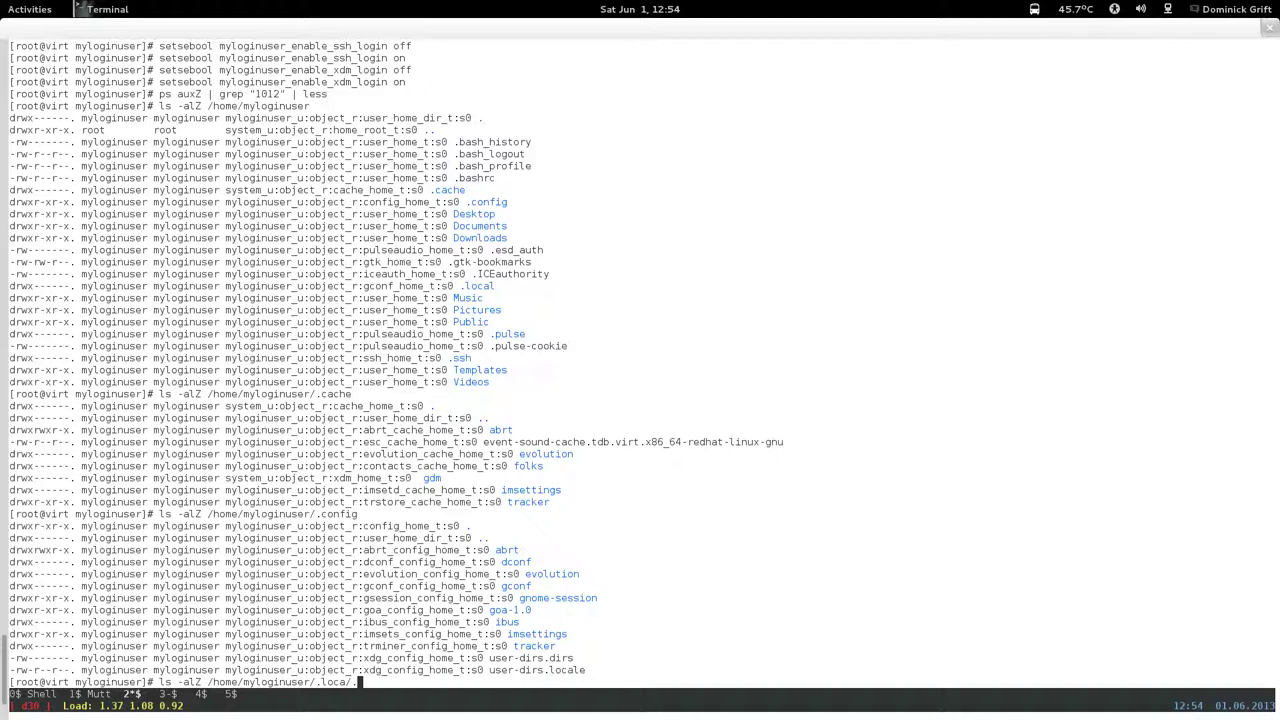
pyautogui.press('BackSpace')
pyautogui.write('l')
pyautogui.write('/.share')
pyautogui.press('Return')
pyautogui.press('Up')
pyautogui.press('Left')
pyautogui.press('Left')
pyautogui.press('Left')
pyautogui.press('Left')
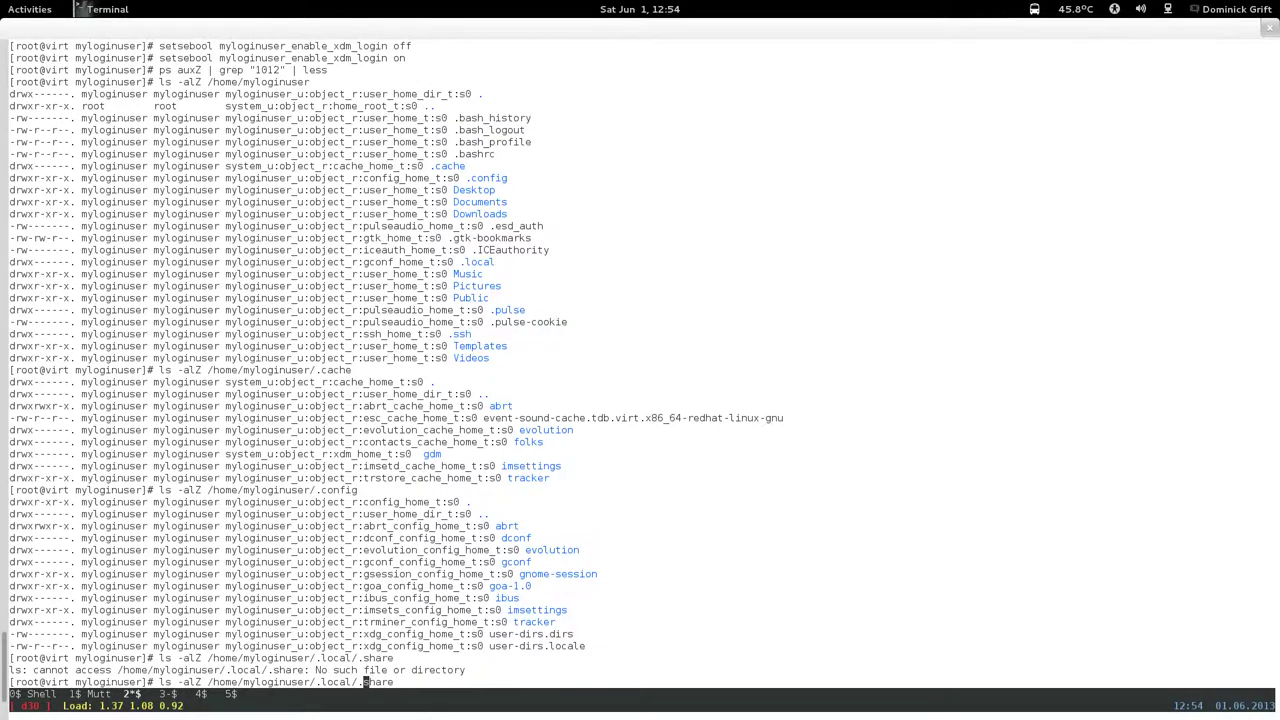
pyautogui.press('BackSpace')
pyautogui.press('Return')
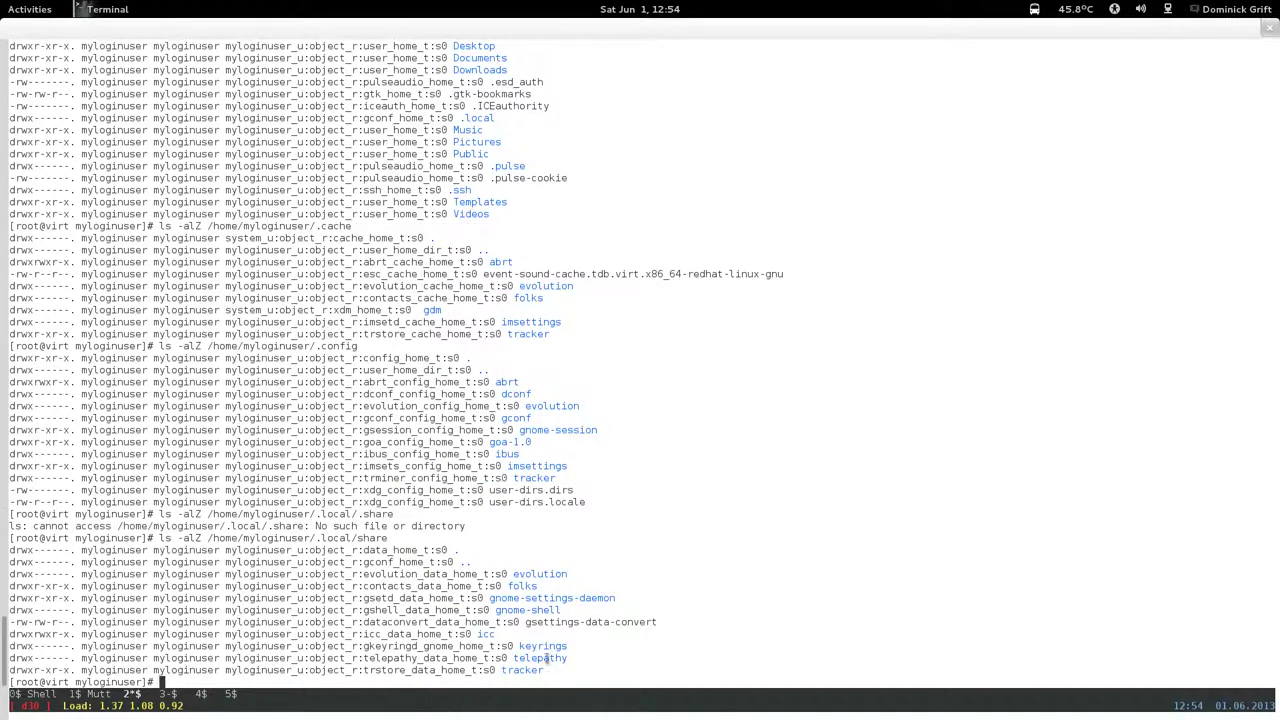
# Point out the keyrings, evolution and gnome-shell entries' per-app SELinux types
pyautogui.moveTo(527, 600)
pyautogui.mouseDown()
pyautogui.moveTo(380, 664)
pyautogui.moveTo(567, 647)
pyautogui.mouseUp()
pyautogui.click(497, 660)
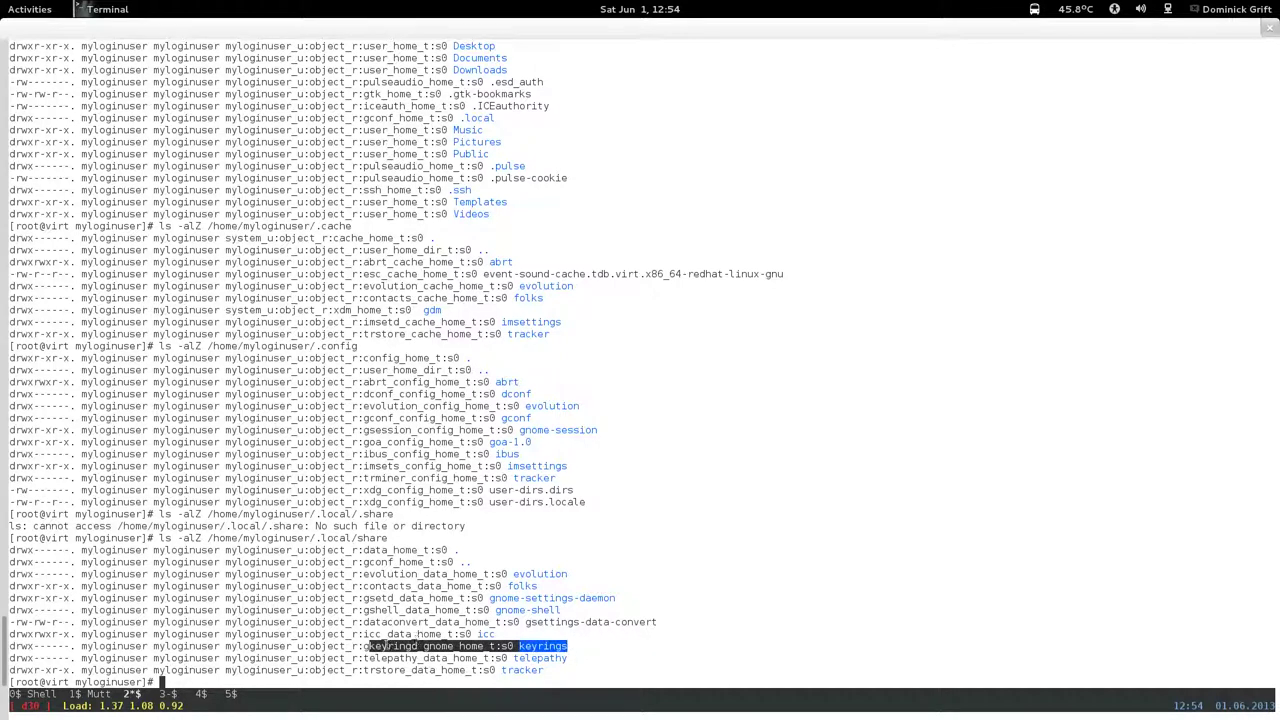
pyautogui.click(370, 648)
pyautogui.moveTo(370, 648); pyautogui.dragTo(568, 650)
pyautogui.moveTo(571, 573); pyautogui.dragTo(590, 576)
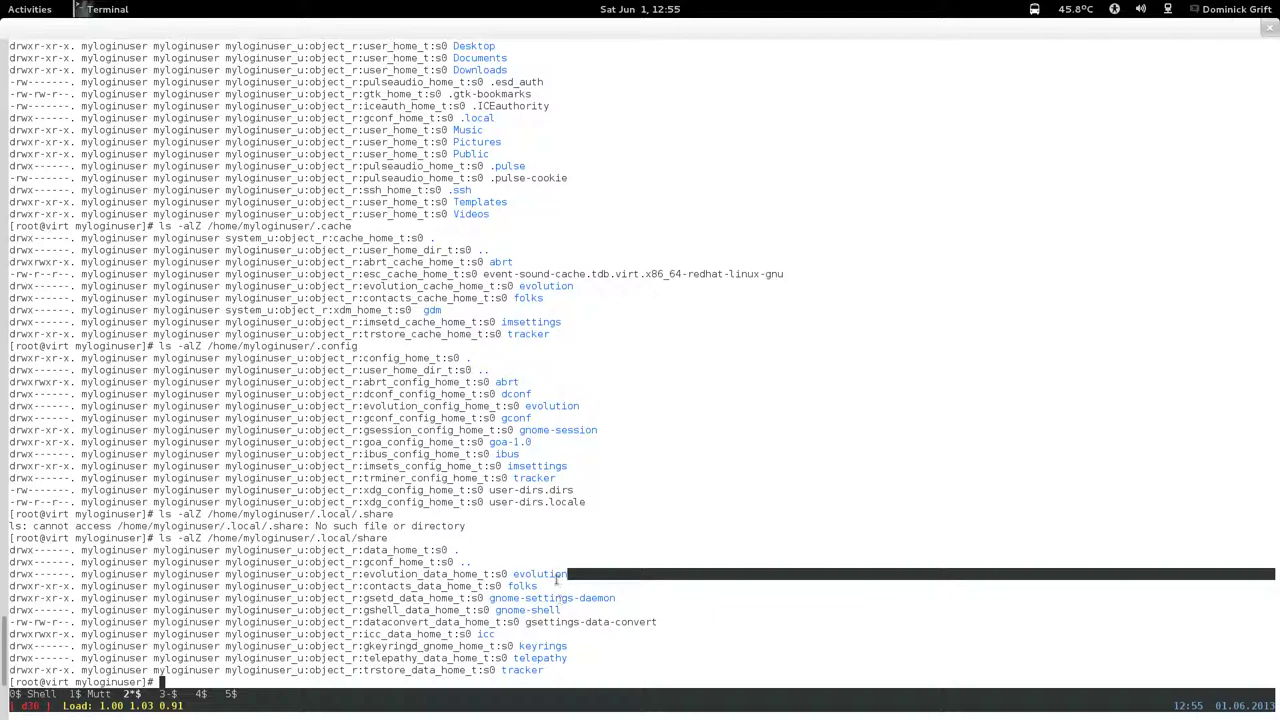
pyautogui.click(569, 600)
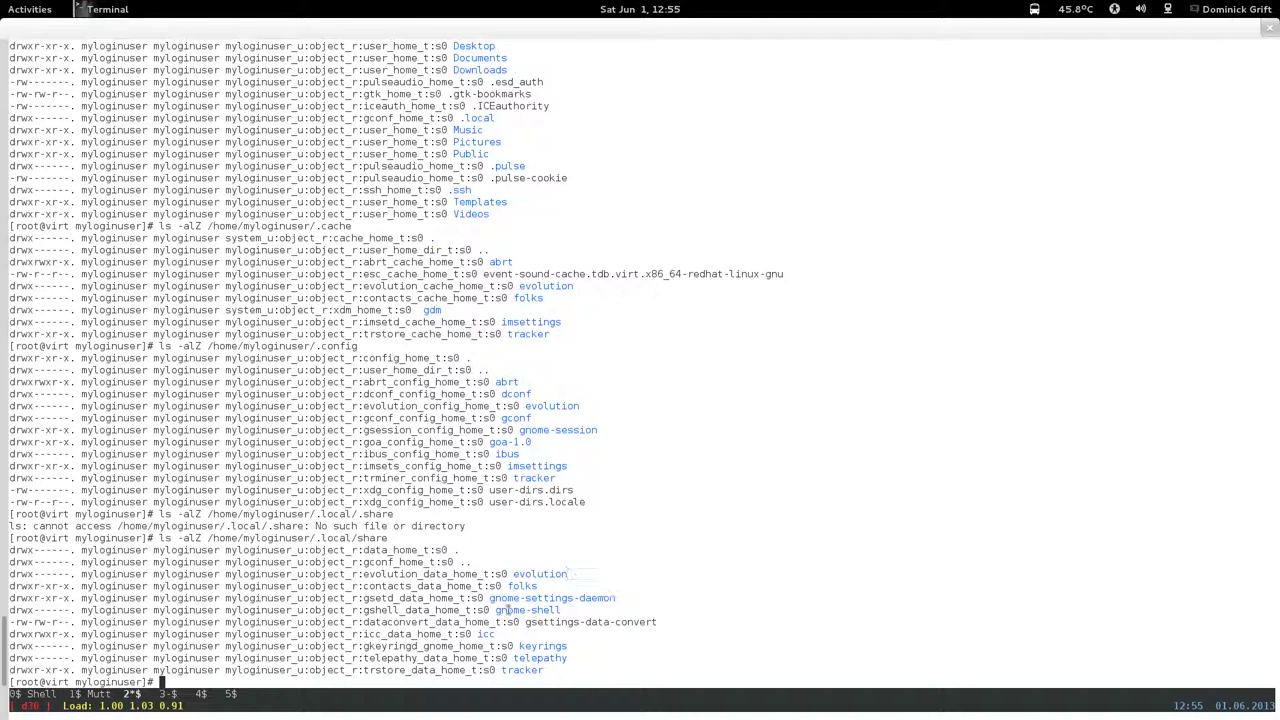
pyautogui.moveTo(499, 610); pyautogui.dragTo(526, 611)
pyautogui.moveTo(493, 610); pyautogui.dragTo(560, 608)
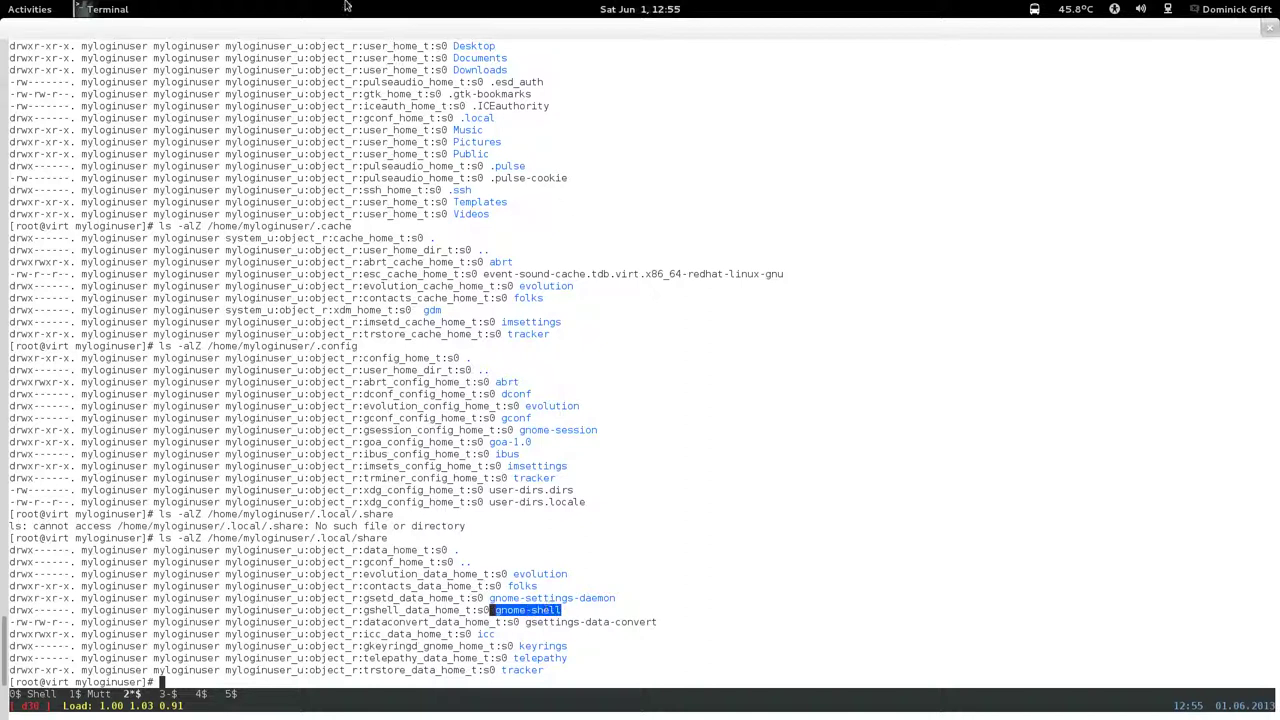
pyautogui.moveTo(2, 2)
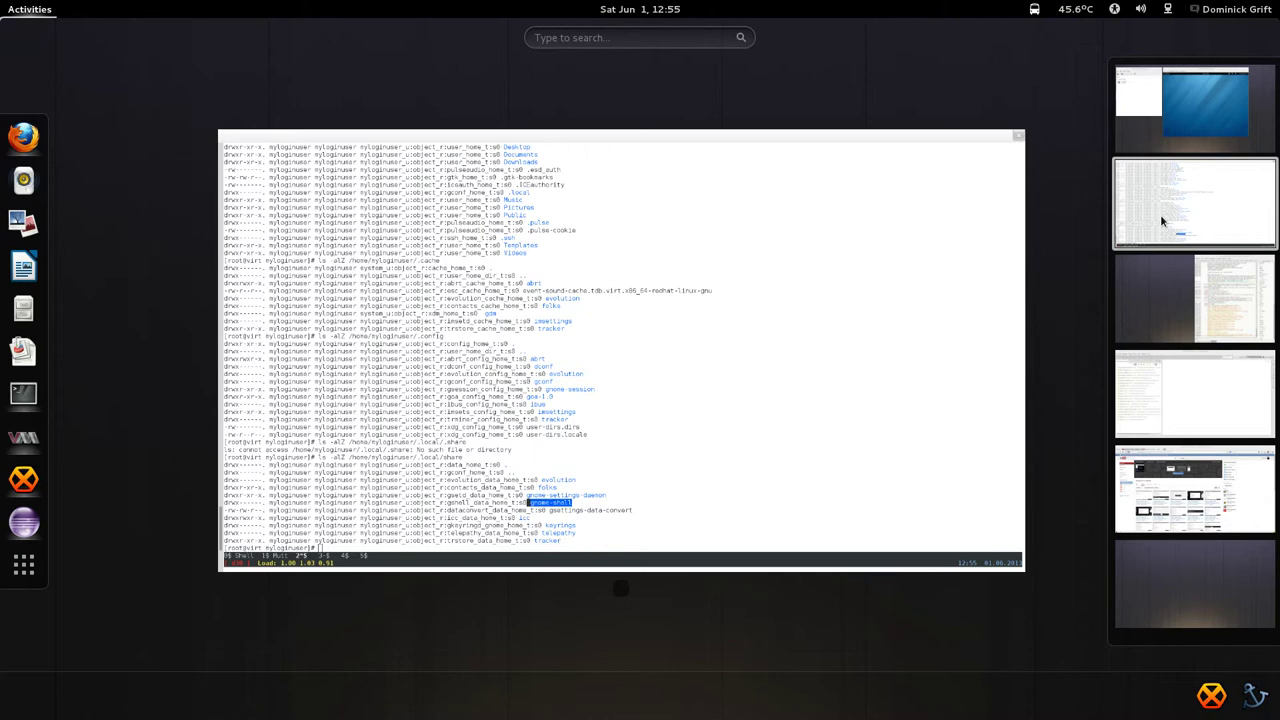
pyautogui.click(1162, 221)
pyautogui.press('super')
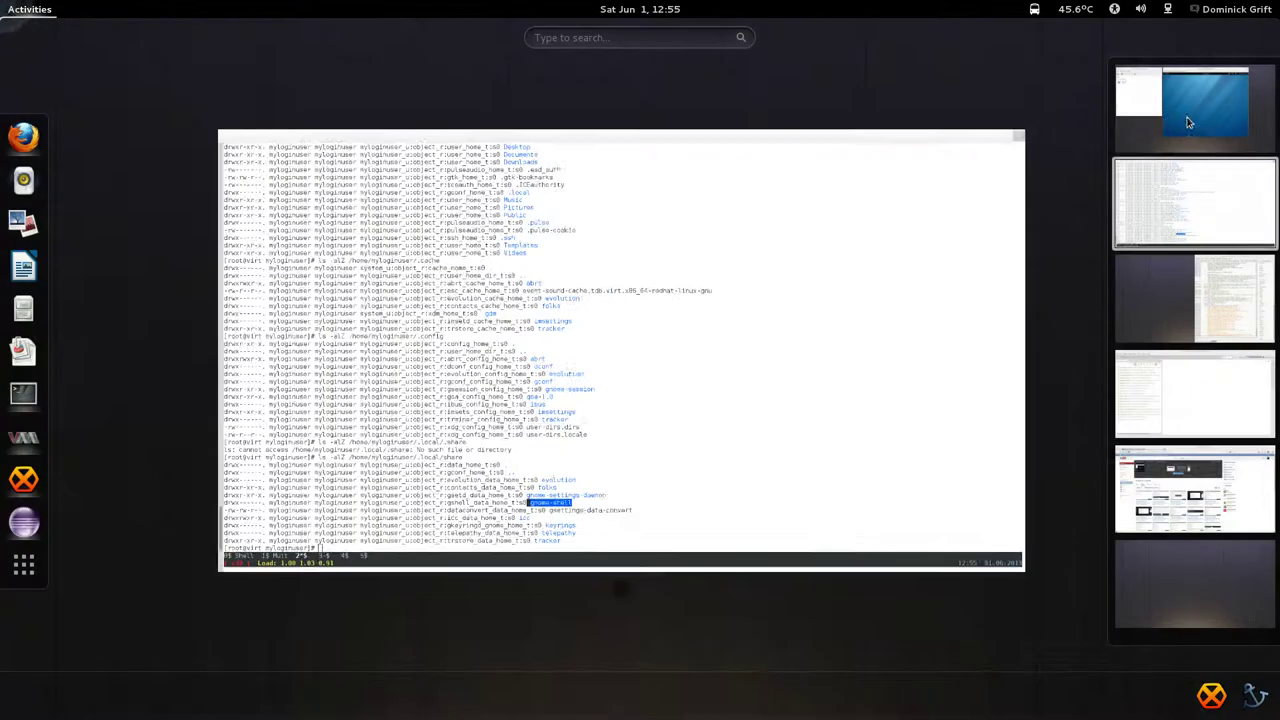
pyautogui.click(1188, 122)
pyautogui.click(741, 284)
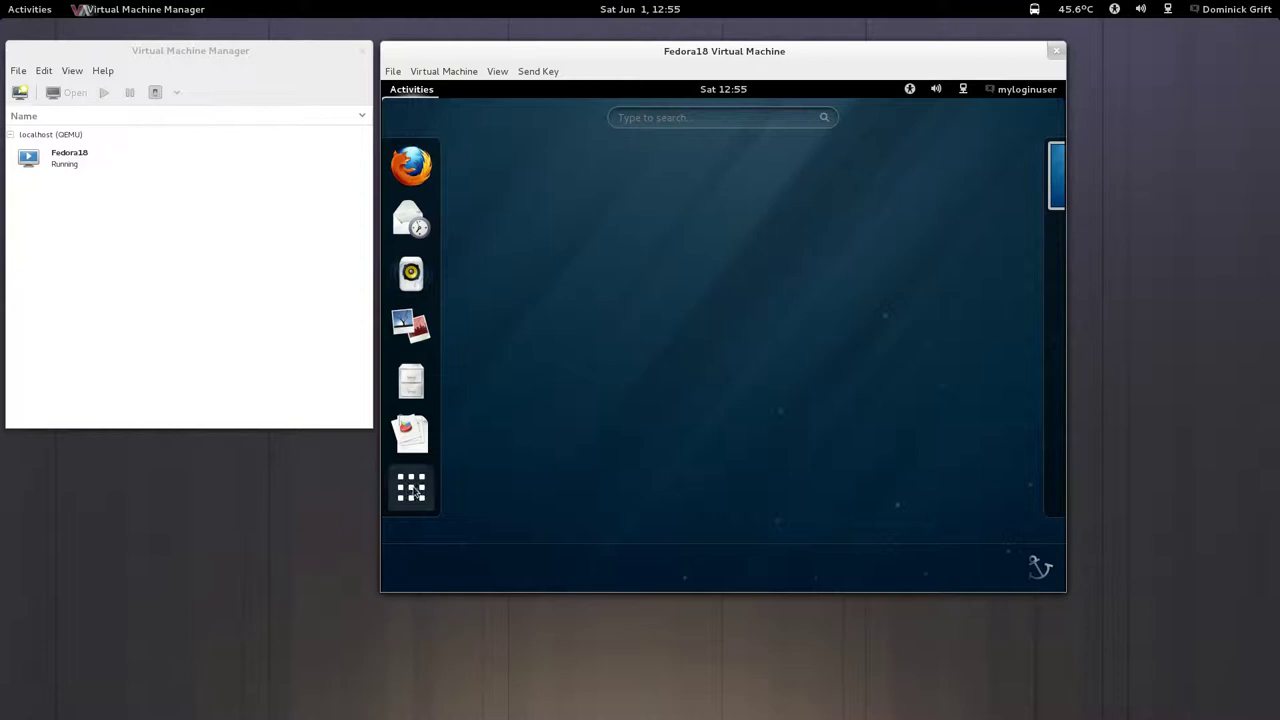
pyautogui.click(412, 488)
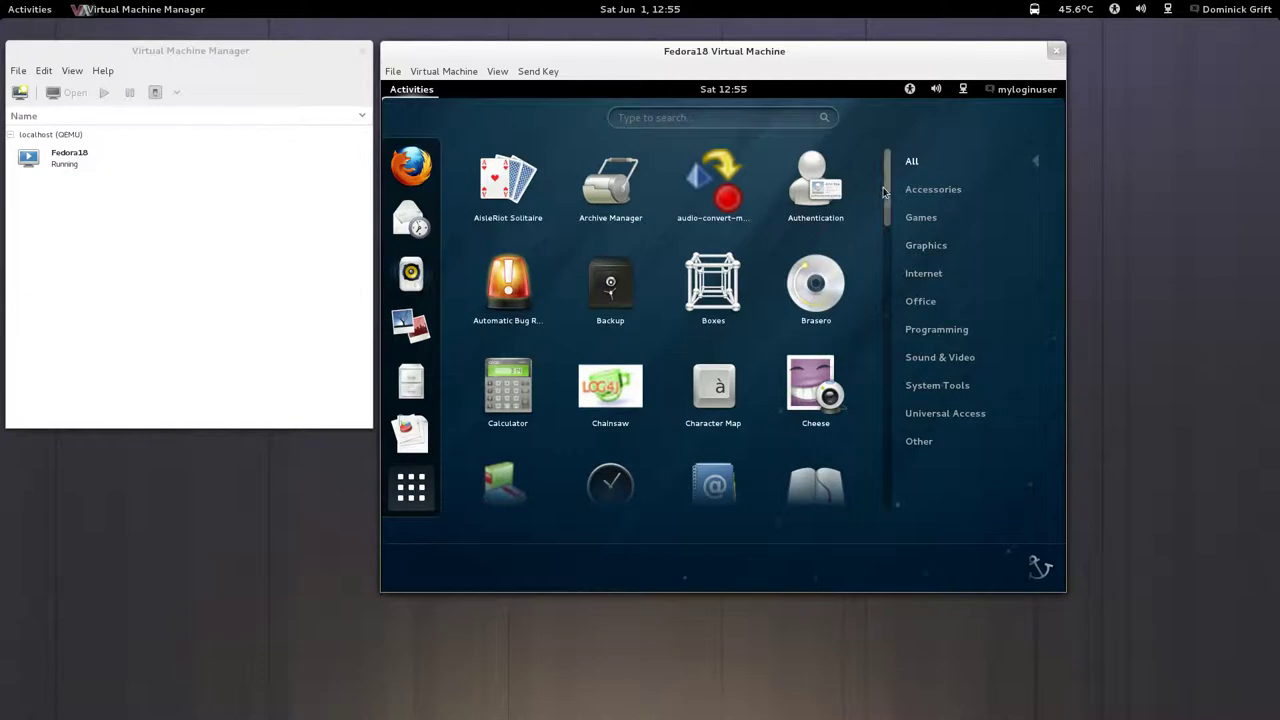
pyautogui.scroll(-5, 897, 515)
pyautogui.click(737, 457)
pyautogui.click(888, 546)
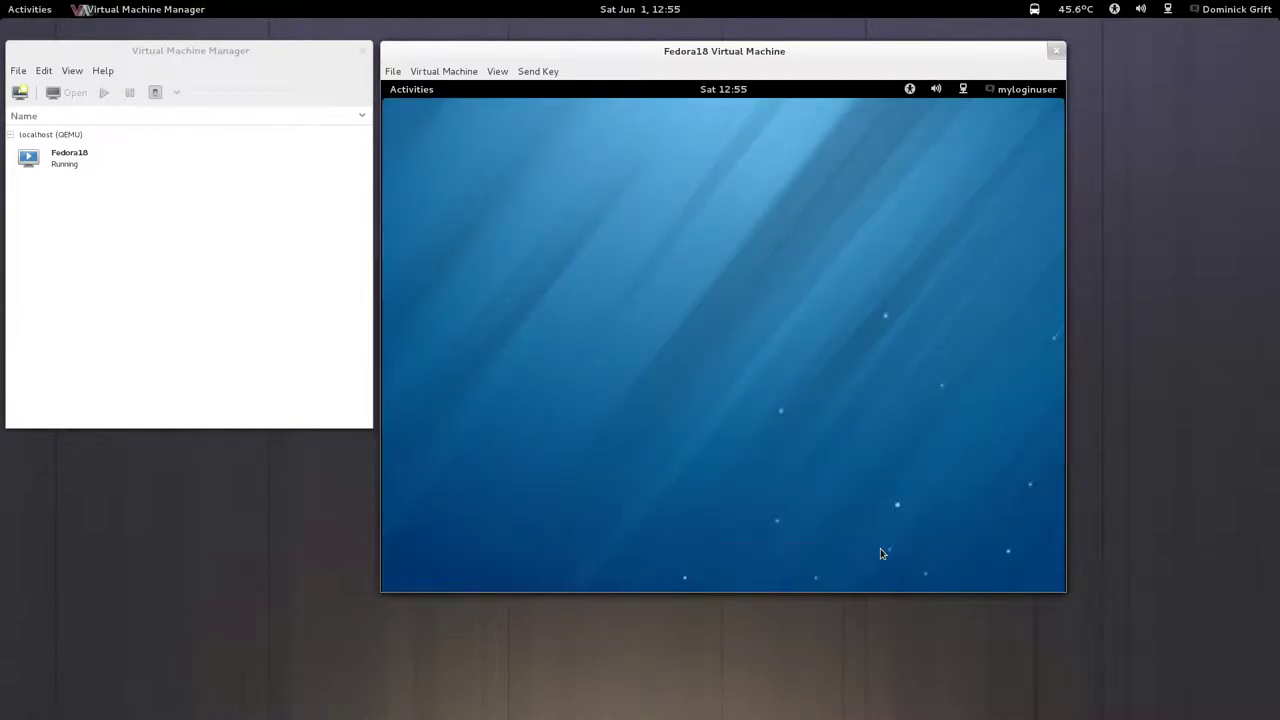
pyautogui.click(408, 90)
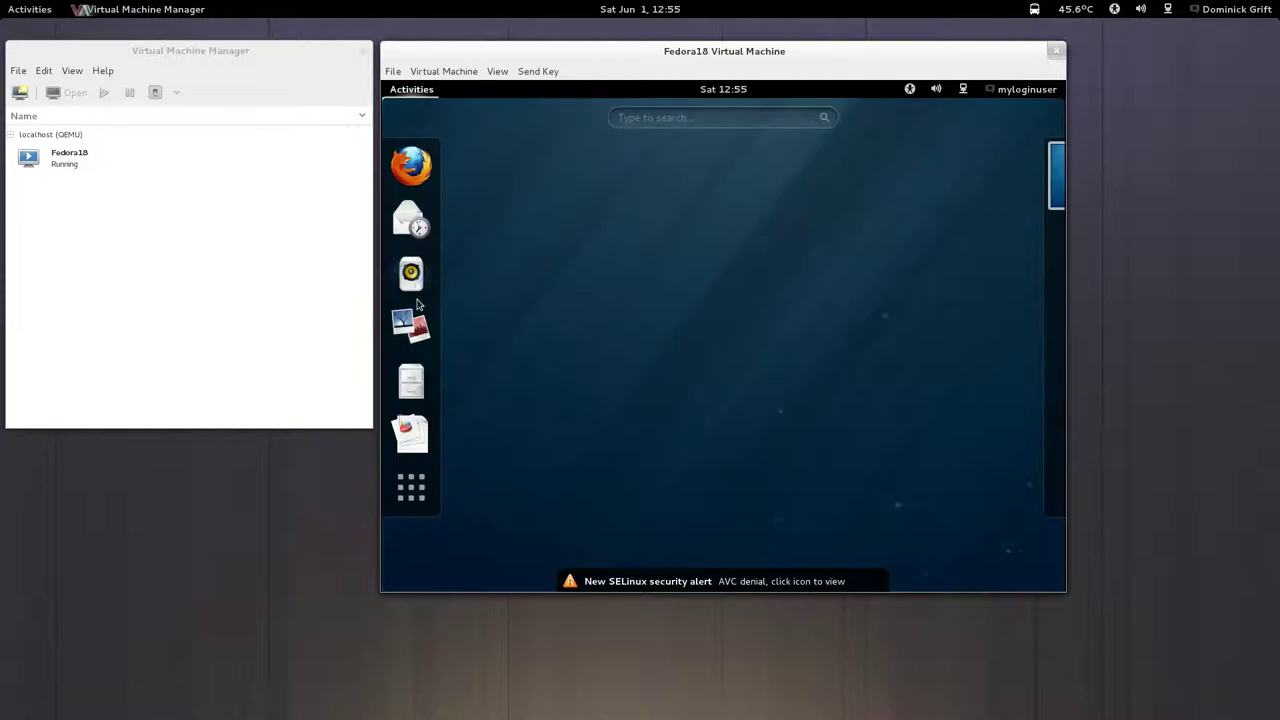
pyautogui.moveTo(720, 540)
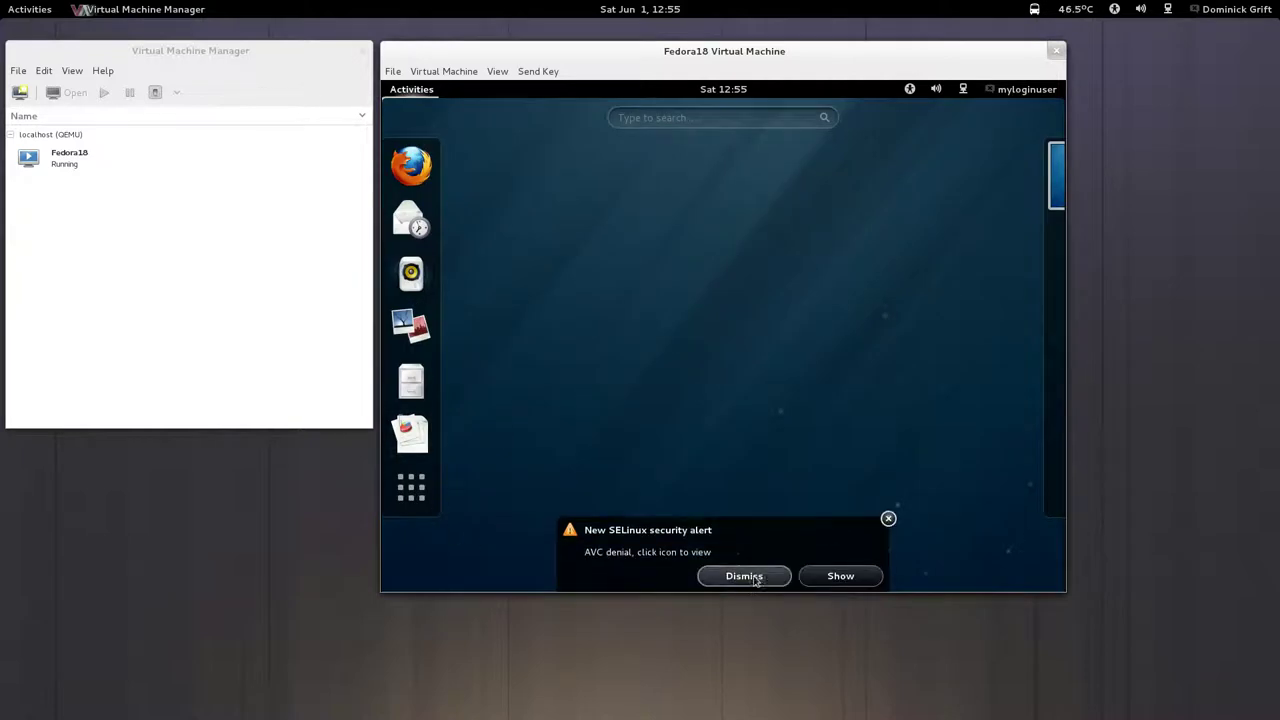
pyautogui.click(746, 580)
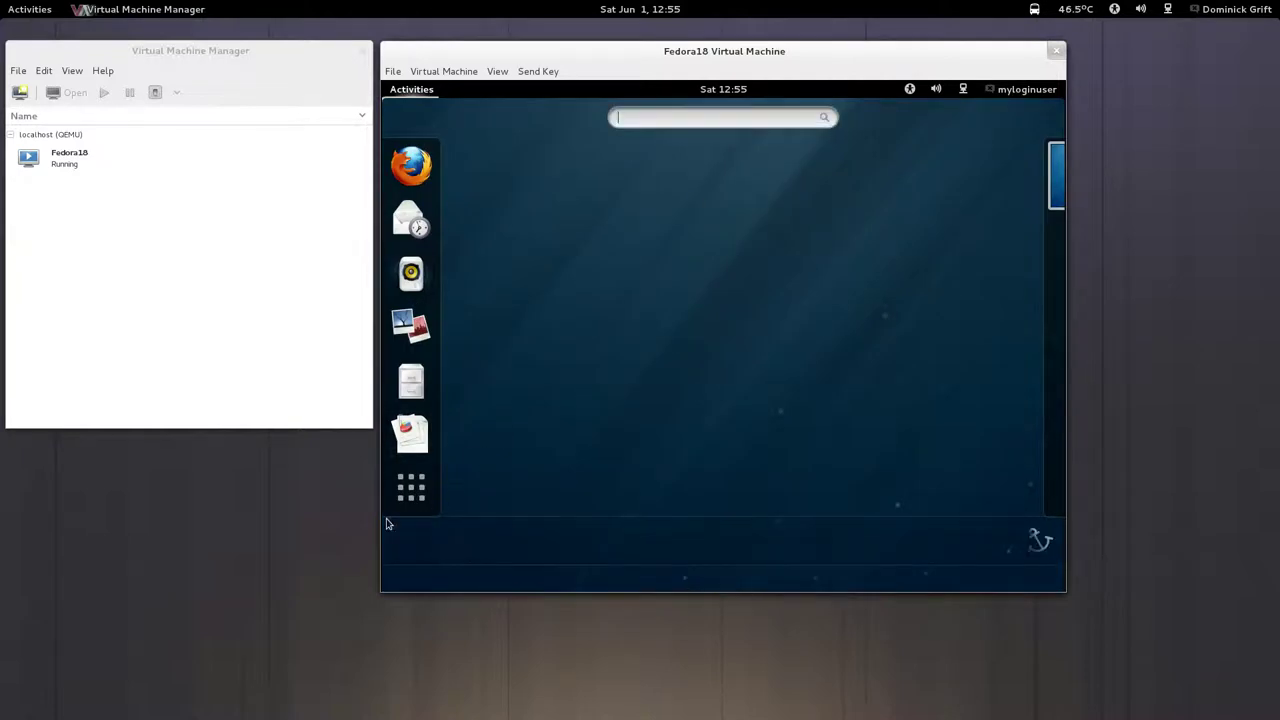
pyautogui.click(410, 488)
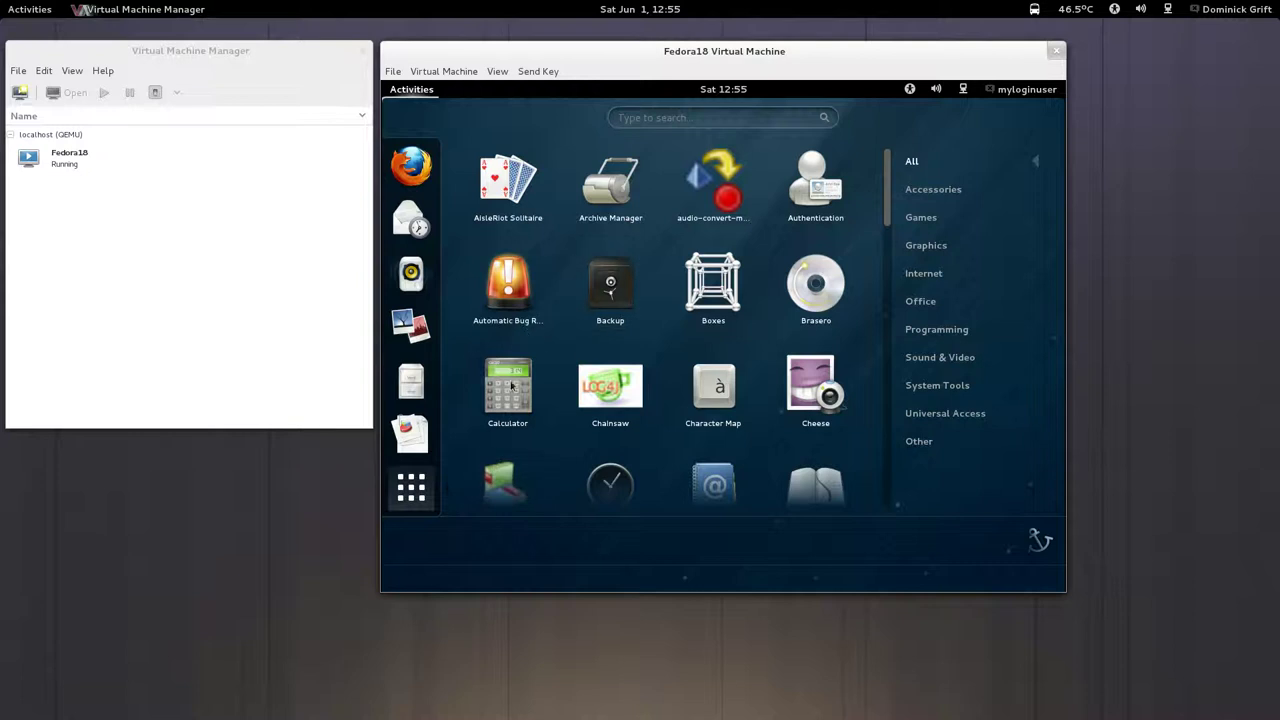
pyautogui.click(511, 410)
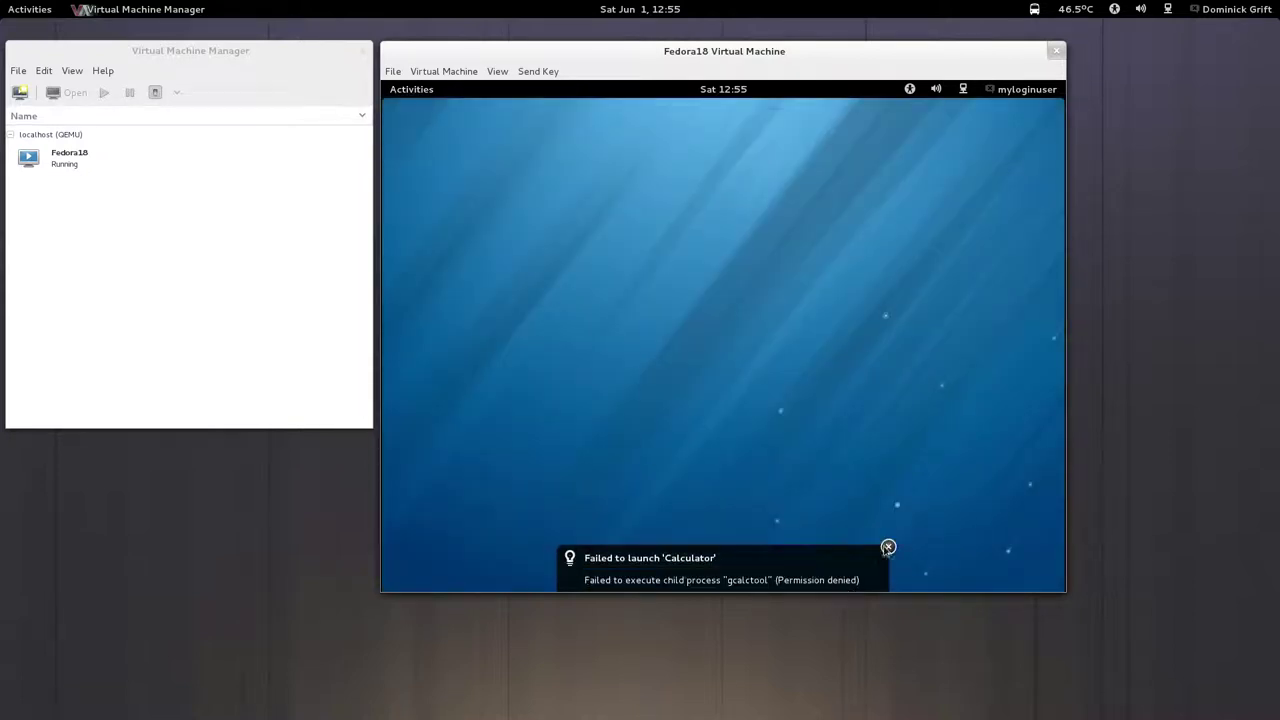
pyautogui.click(887, 548)
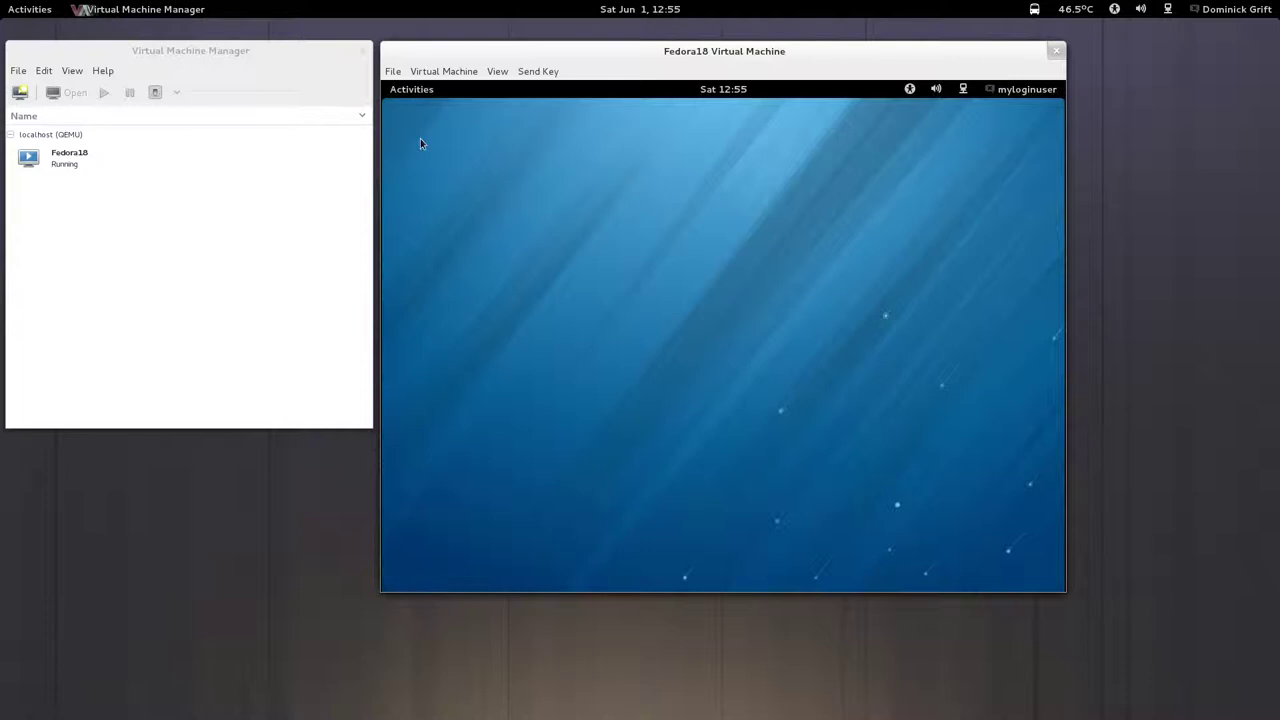
# Launch Terminal from the bottom of the guest's Show Applications grid
pyautogui.click(410, 89)
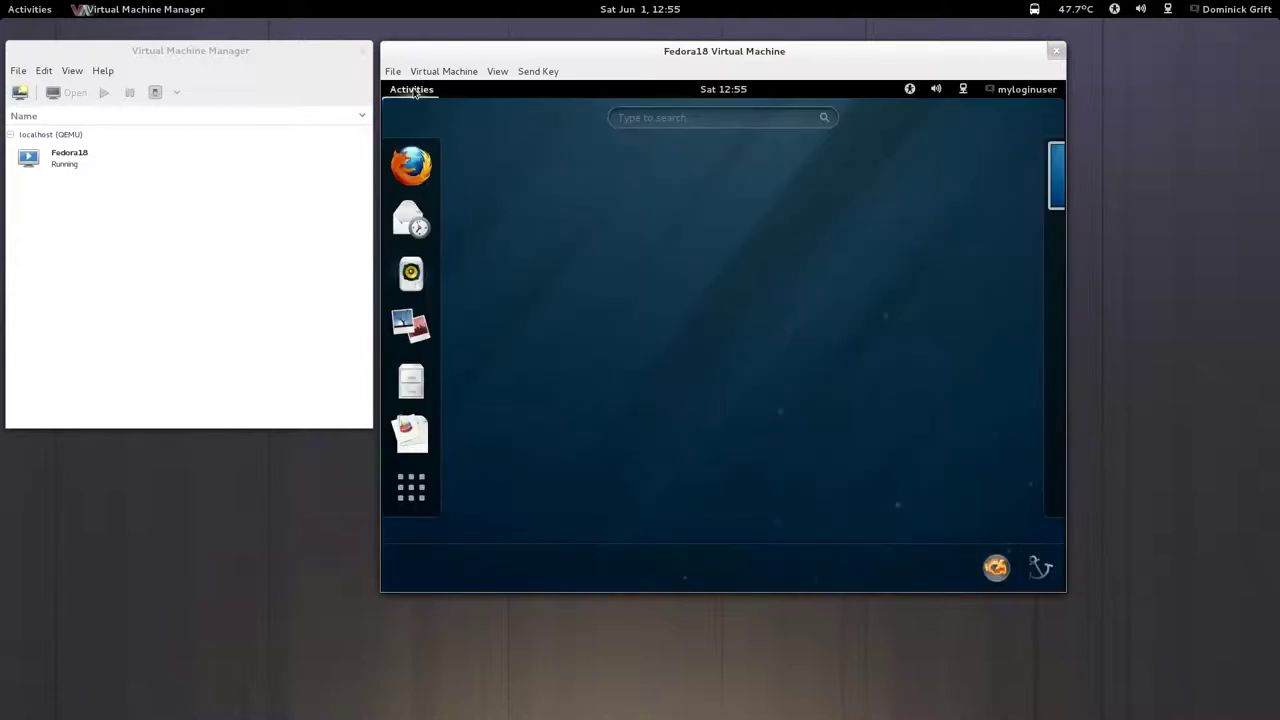
pyautogui.click(410, 487)
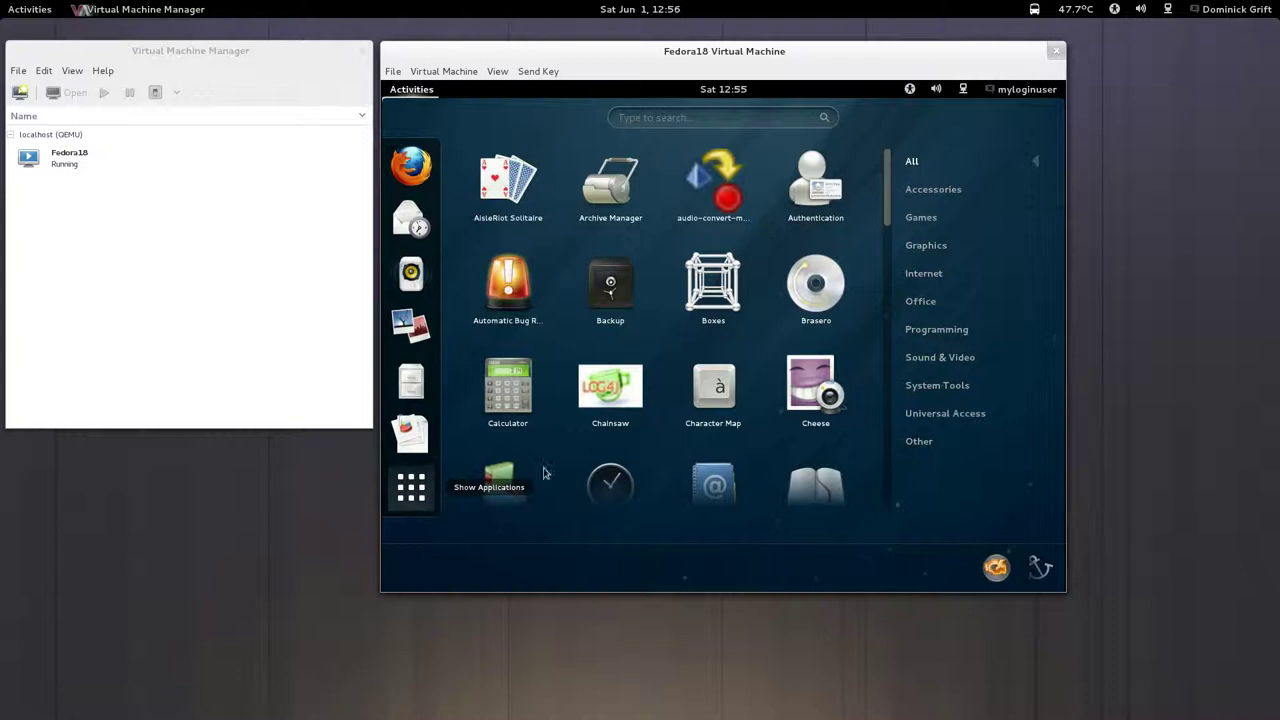
pyautogui.scroll(-3, 601, 443)
pyautogui.scroll(-2, 601, 443)
pyautogui.scroll(-1, 601, 443)
pyautogui.scroll(-1, 601, 443)
pyautogui.scroll(-1, 601, 443)
pyautogui.scroll(-3, 601, 443)
pyautogui.scroll(-1, 601, 443)
pyautogui.scroll(-1, 601, 443)
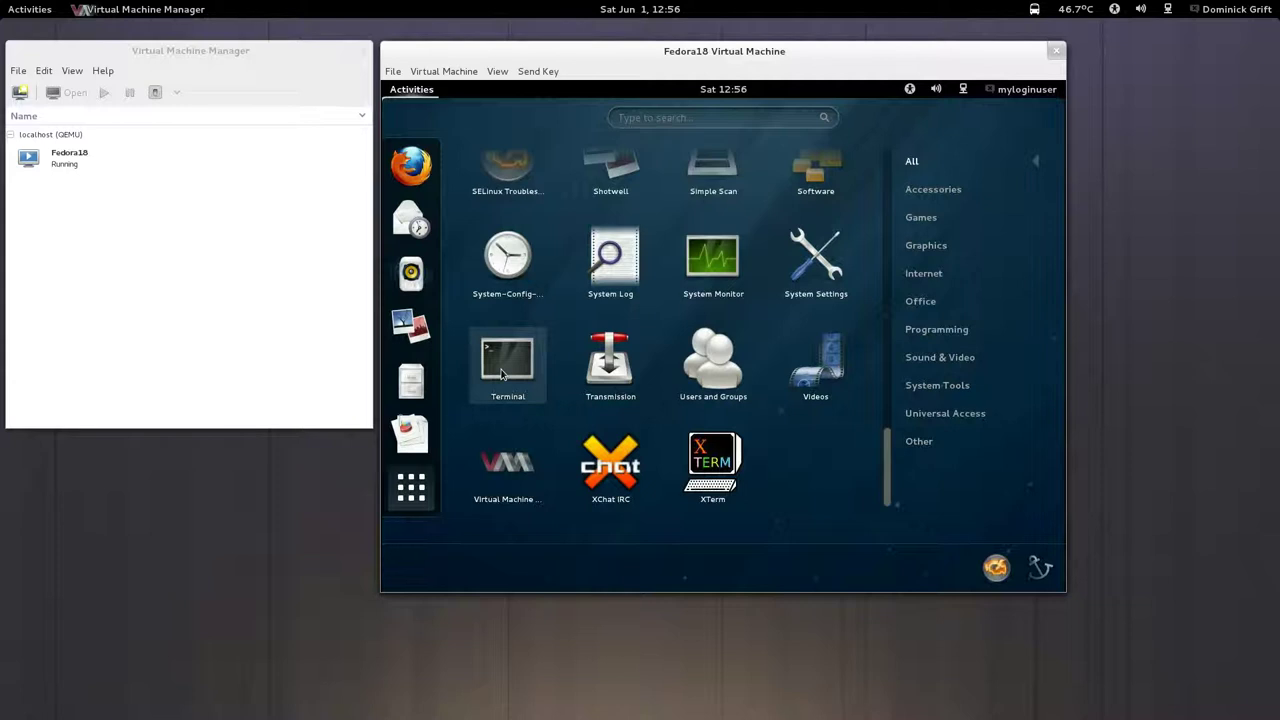
pyautogui.click(502, 374)
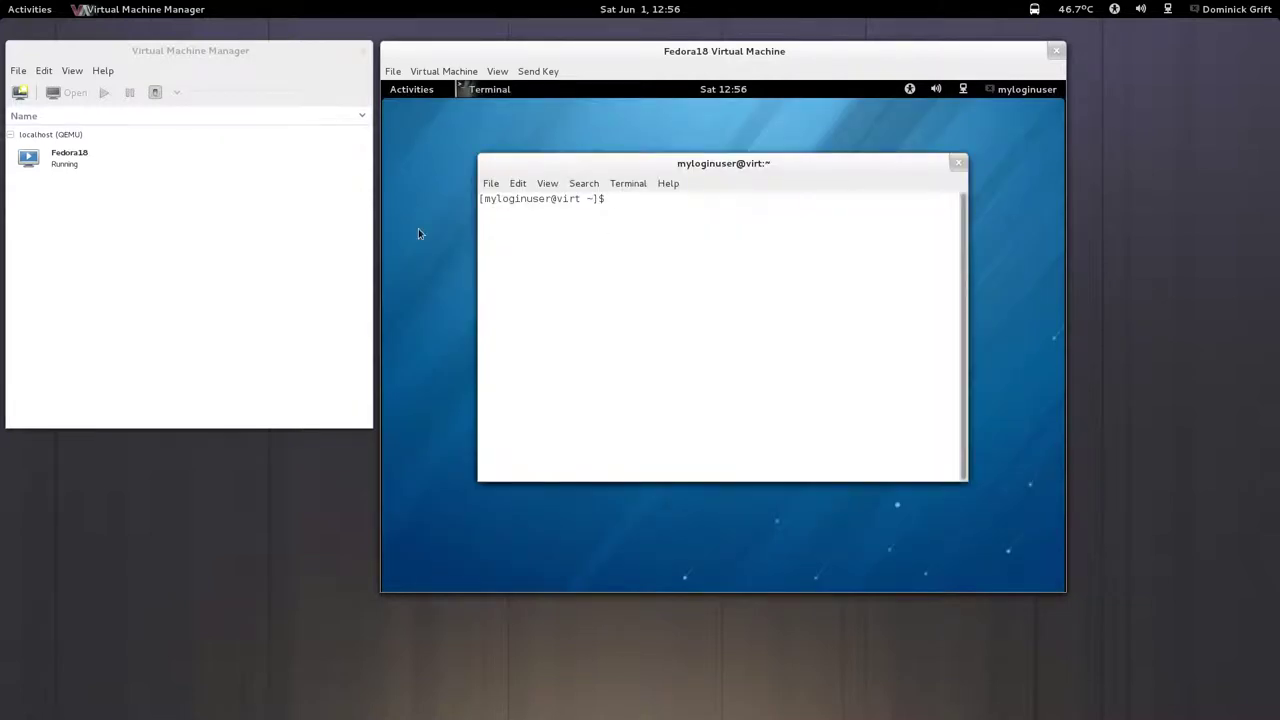
# Move the guest terminal up and run id to show the myloginuser SELinux context
pyautogui.moveTo(560, 163); pyautogui.dragTo(547, 140)
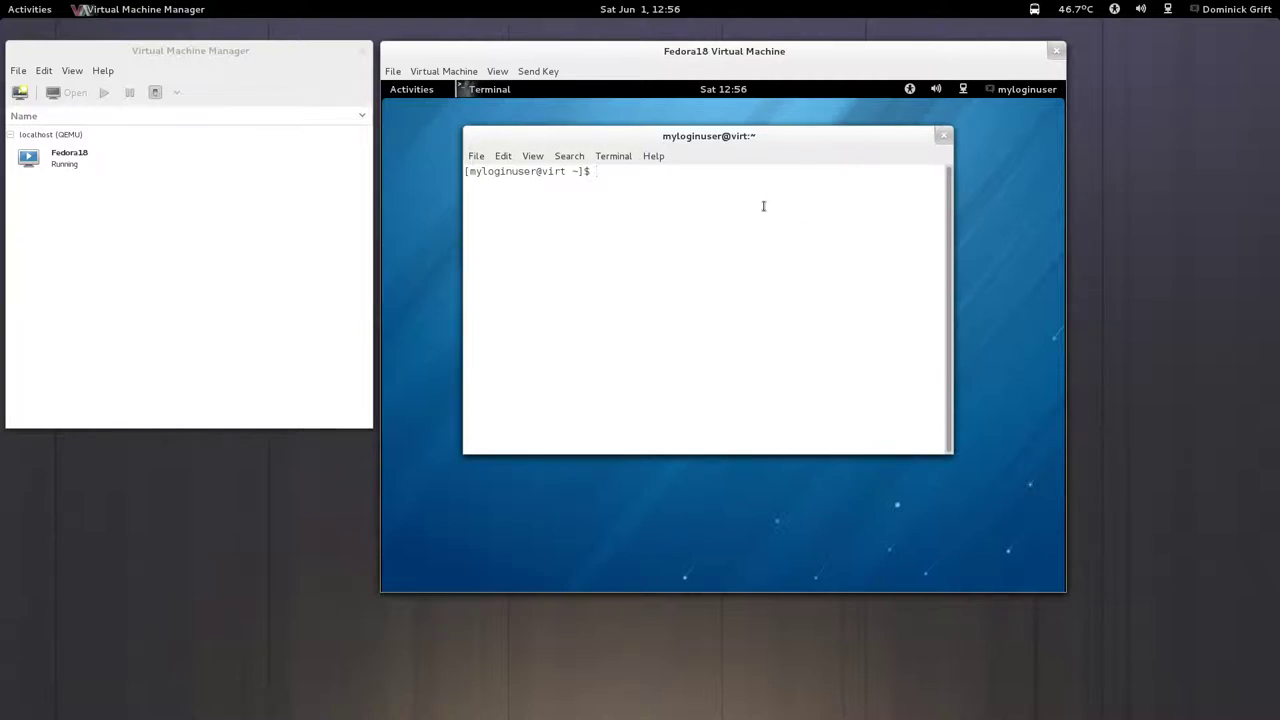
pyautogui.write('id')
pyautogui.press('Return')
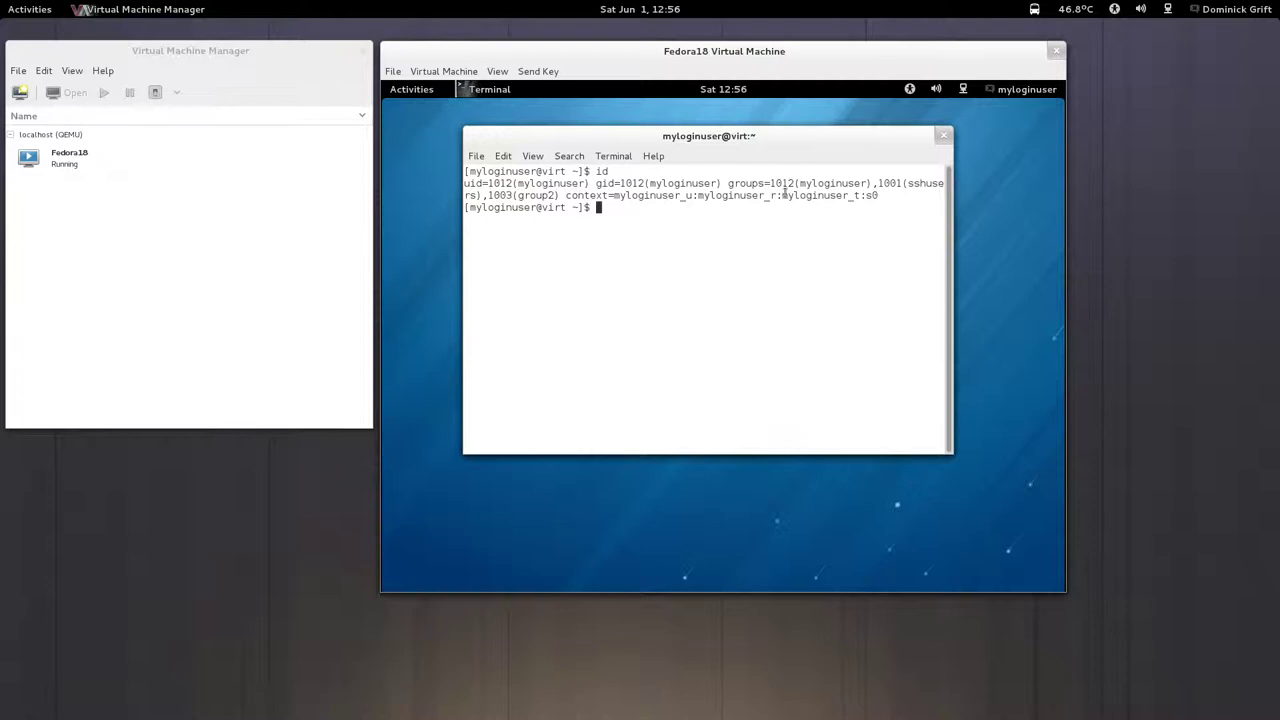
pyautogui.moveTo(782, 195); pyautogui.dragTo(846, 197)
pyautogui.click(846, 197)
# Run ls -alZ / and ls -alZ /etc, maximize the terminal, and mark the terminfo entry
pyautogui.write('ls -alZ /')
pyautogui.press('Return')
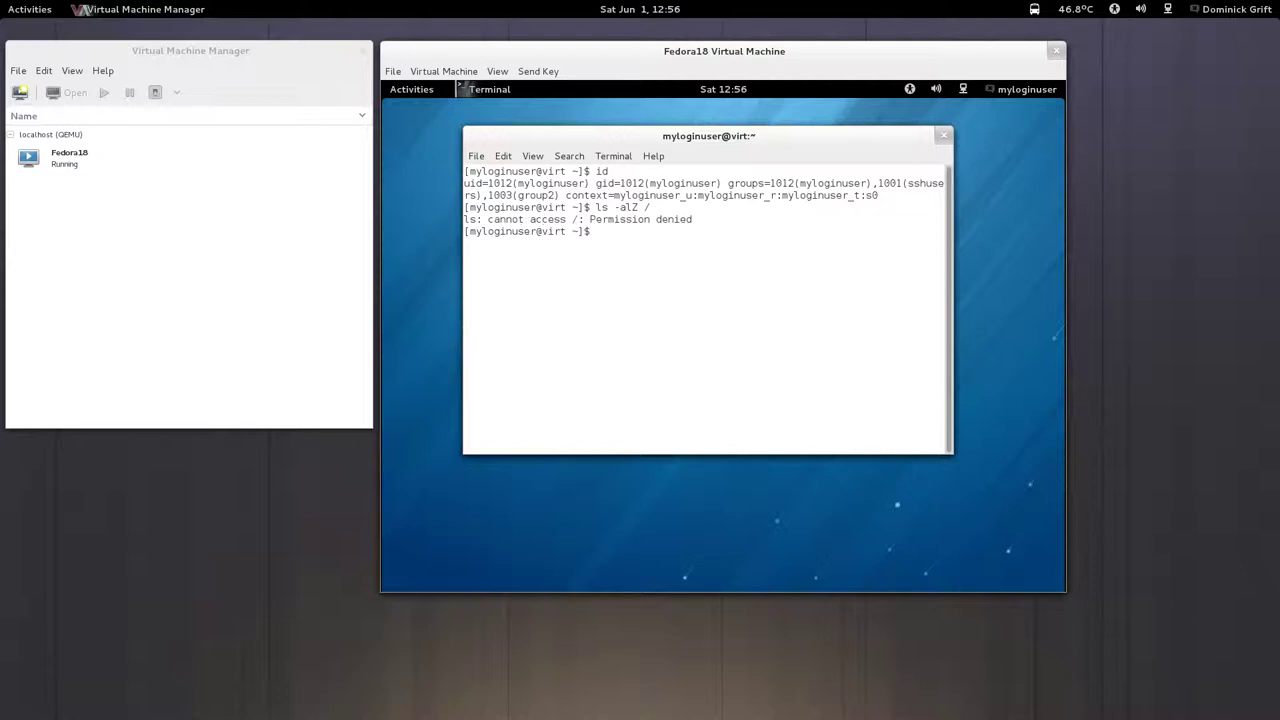
pyautogui.write('ls -alZ ')
pyautogui.write('/etc')
pyautogui.press('Return')
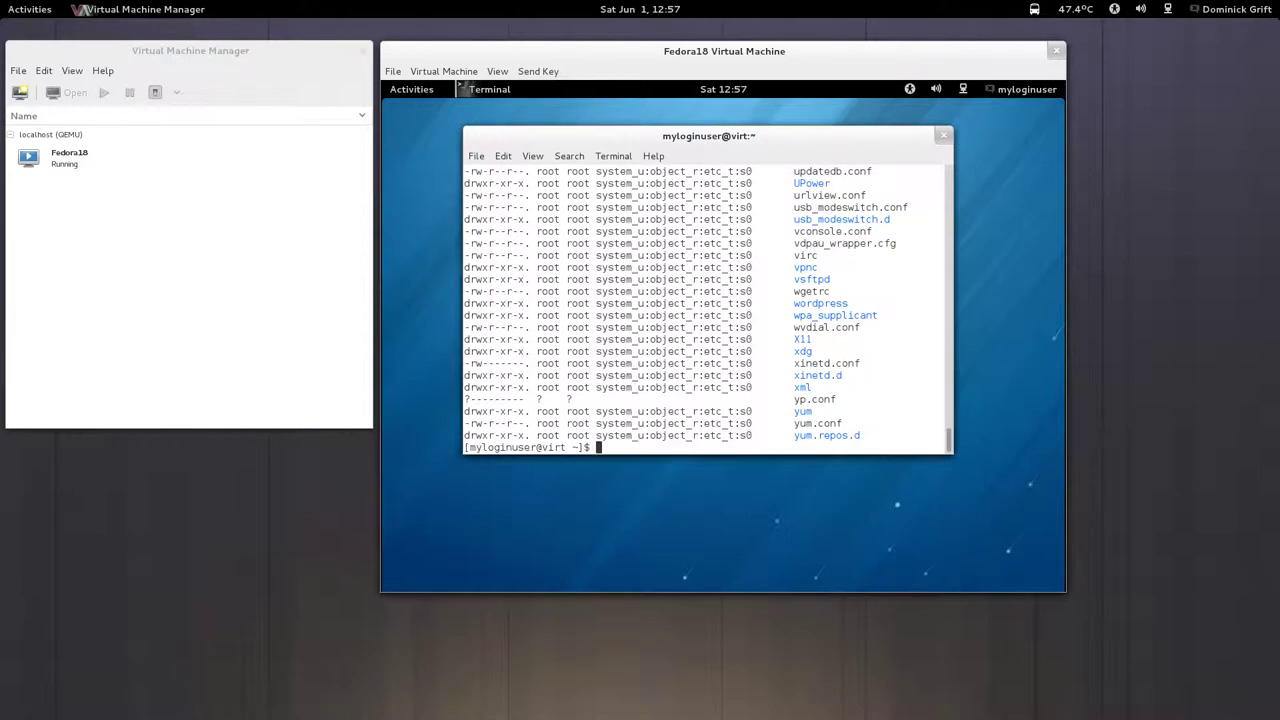
pyautogui.doubleClick(852, 134)
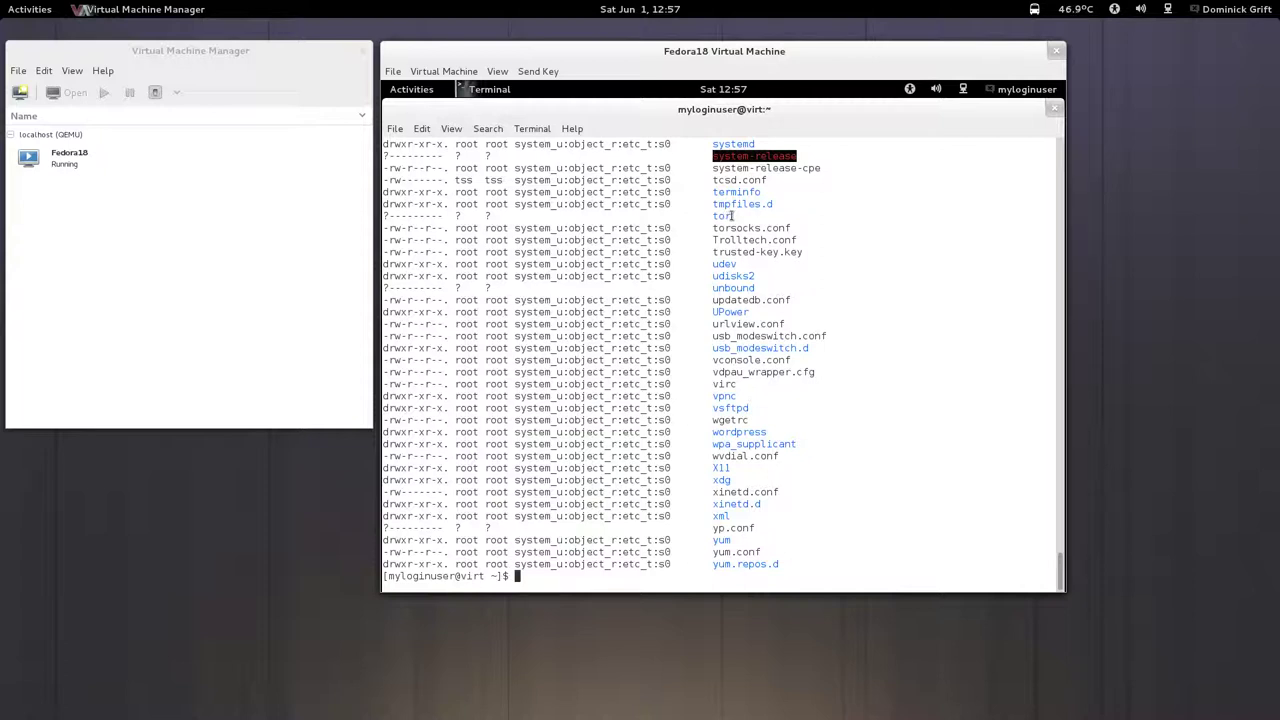
pyautogui.moveTo(714, 190); pyautogui.dragTo(775, 190)
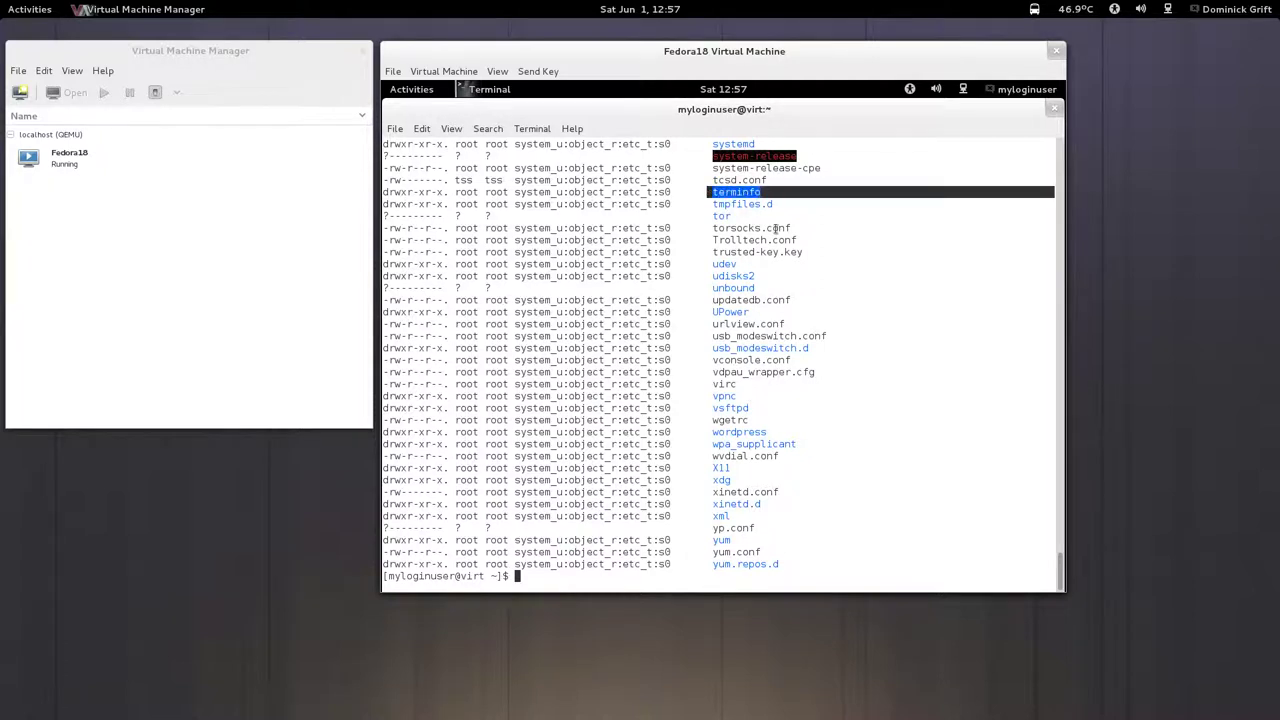
pyautogui.click(775, 228)
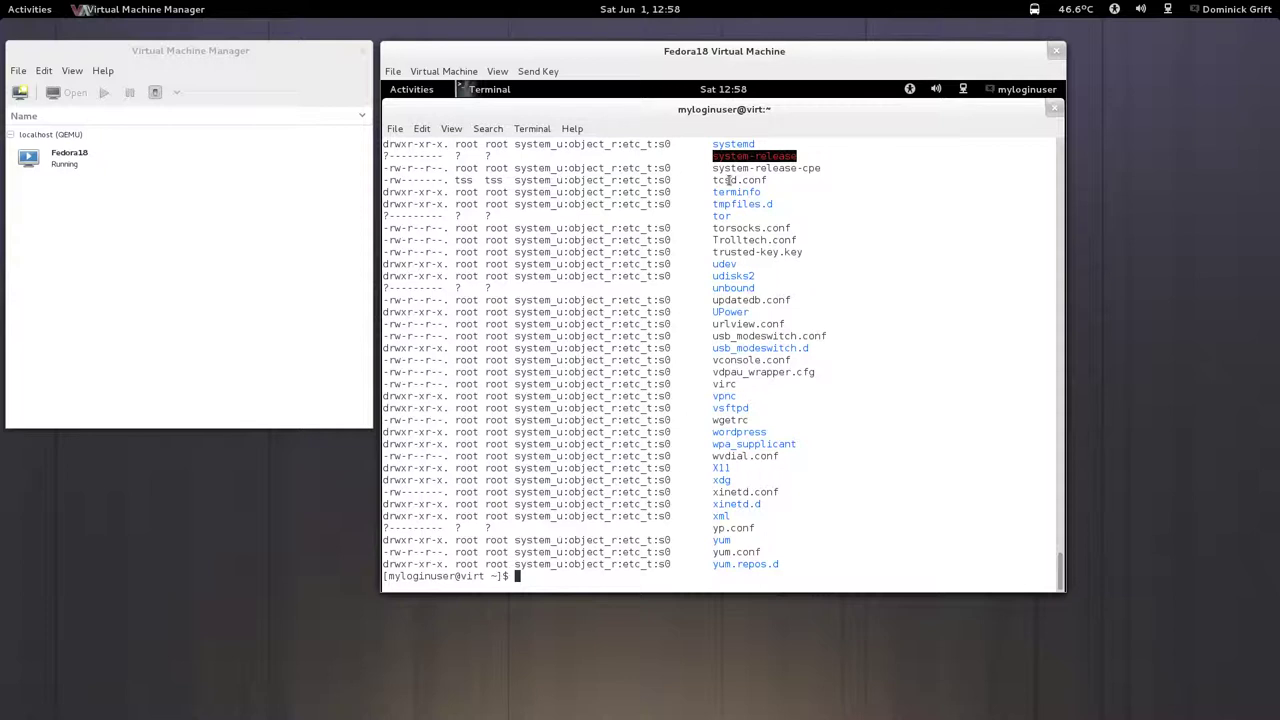
# Print /etc/torsocks.conf with cat, copying the file name from the listing
pyautogui.moveTo(715, 228); pyautogui.dragTo(790, 228)
pyautogui.rightClick(785, 232)
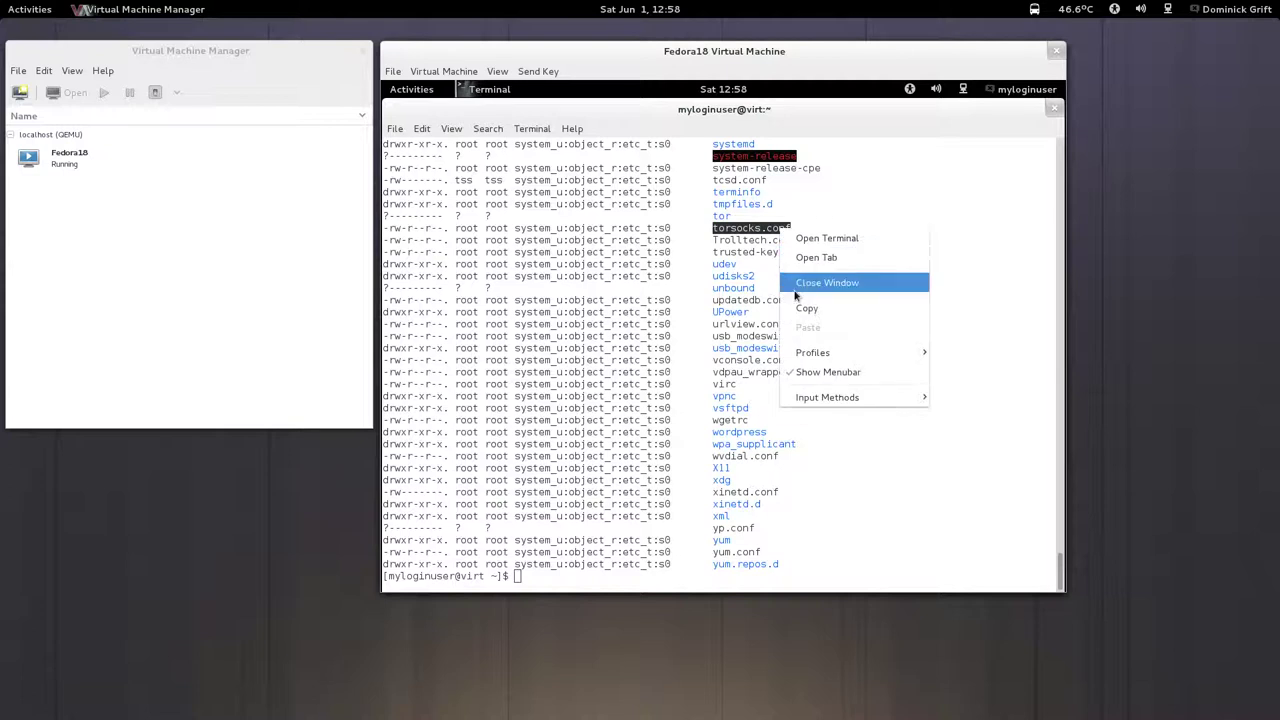
pyautogui.click(804, 308)
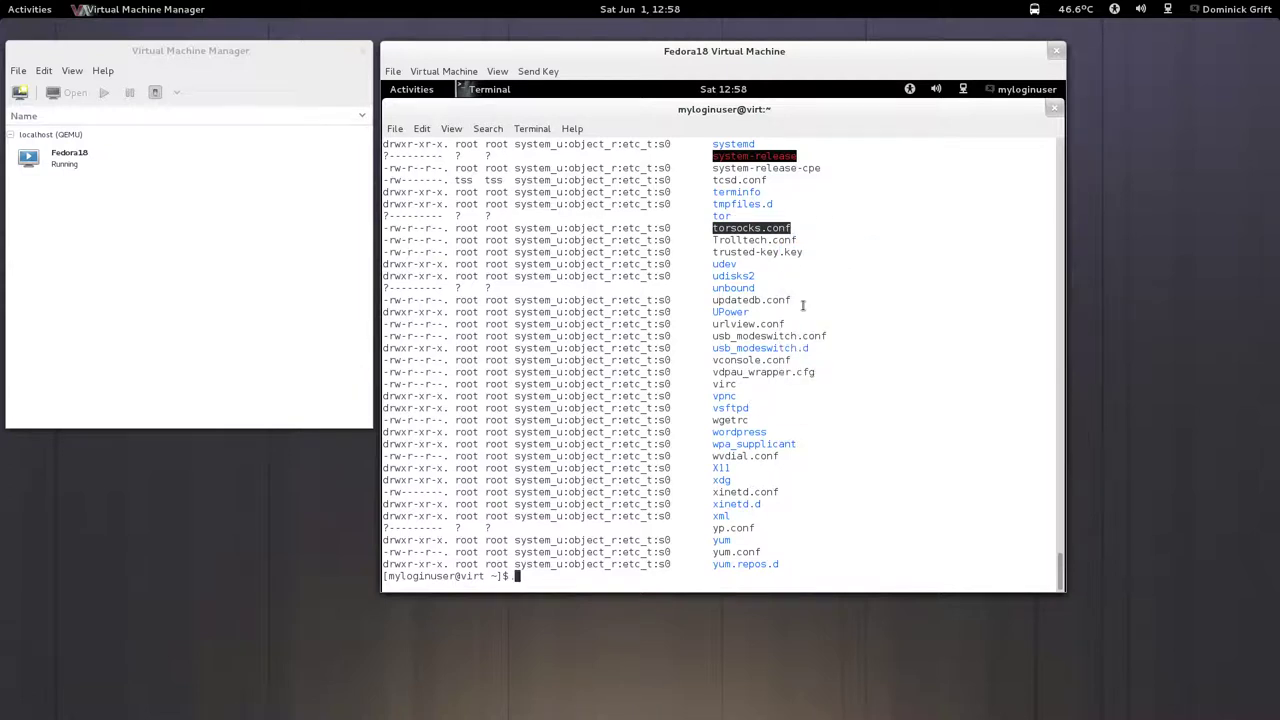
pyautogui.write('cat /etc/')
pyautogui.rightClick(888, 397)
pyautogui.click(910, 491)
pyautogui.press('Return')
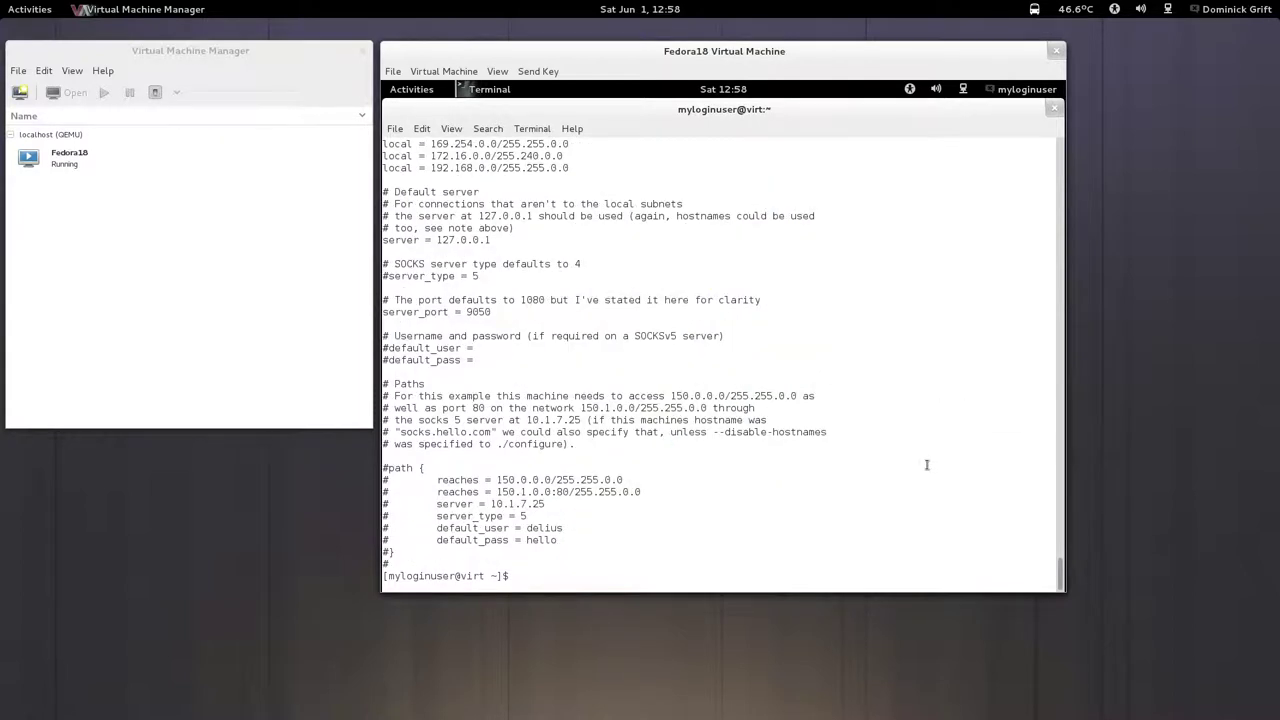
# Run cat /etc/passwd, which fails with Permission denied
pyautogui.press('Up')
pyautogui.press('Down')
pyautogui.press('Up')
pyautogui.press('BackSpace')
pyautogui.press('BackSpace')
pyautogui.press('BackSpace')
pyautogui.press('BackSpace')
pyautogui.press('BackSpace')
pyautogui.press('BackSpace')
pyautogui.press('BackSpace')
pyautogui.press('BackSpace')
pyautogui.press('BackSpace')
pyautogui.press('BackSpace')
pyautogui.write('passwd')
pyautogui.press('Return')
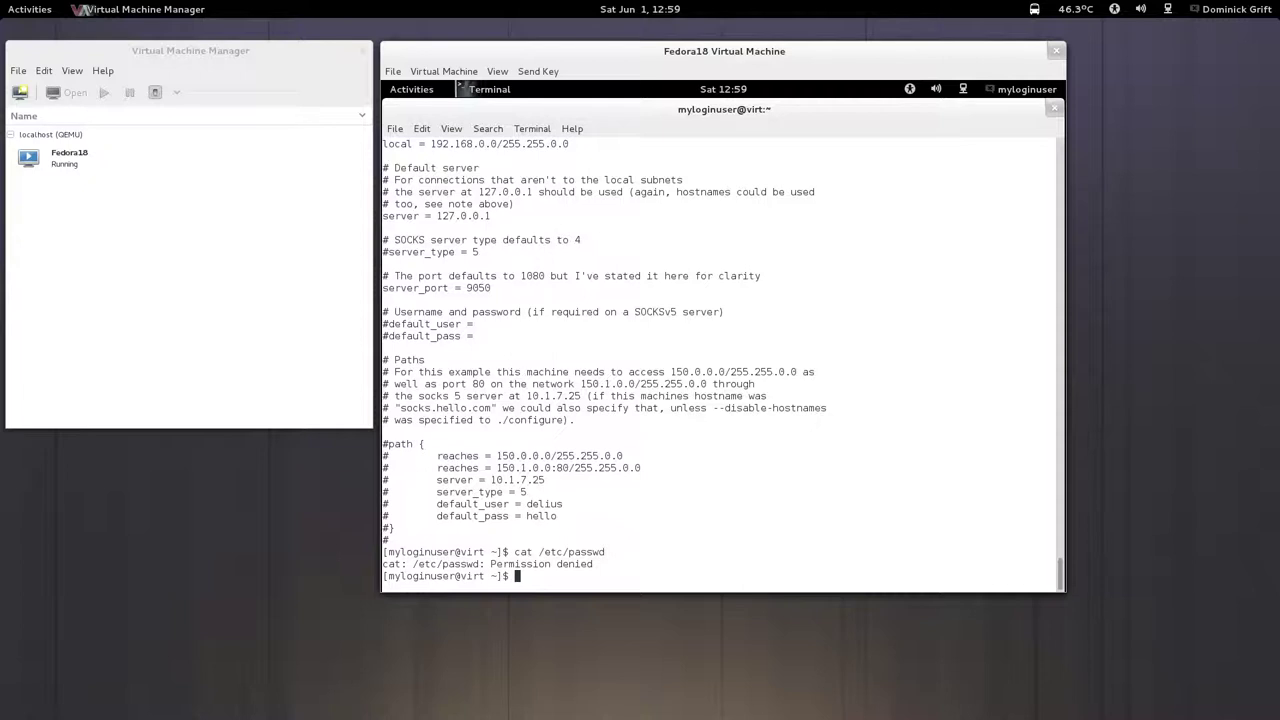
# Check the guest's mailbox, then send a test mail titled 'bla' from the host root terminal
pyautogui.write('mail')
pyautogui.press('Return')
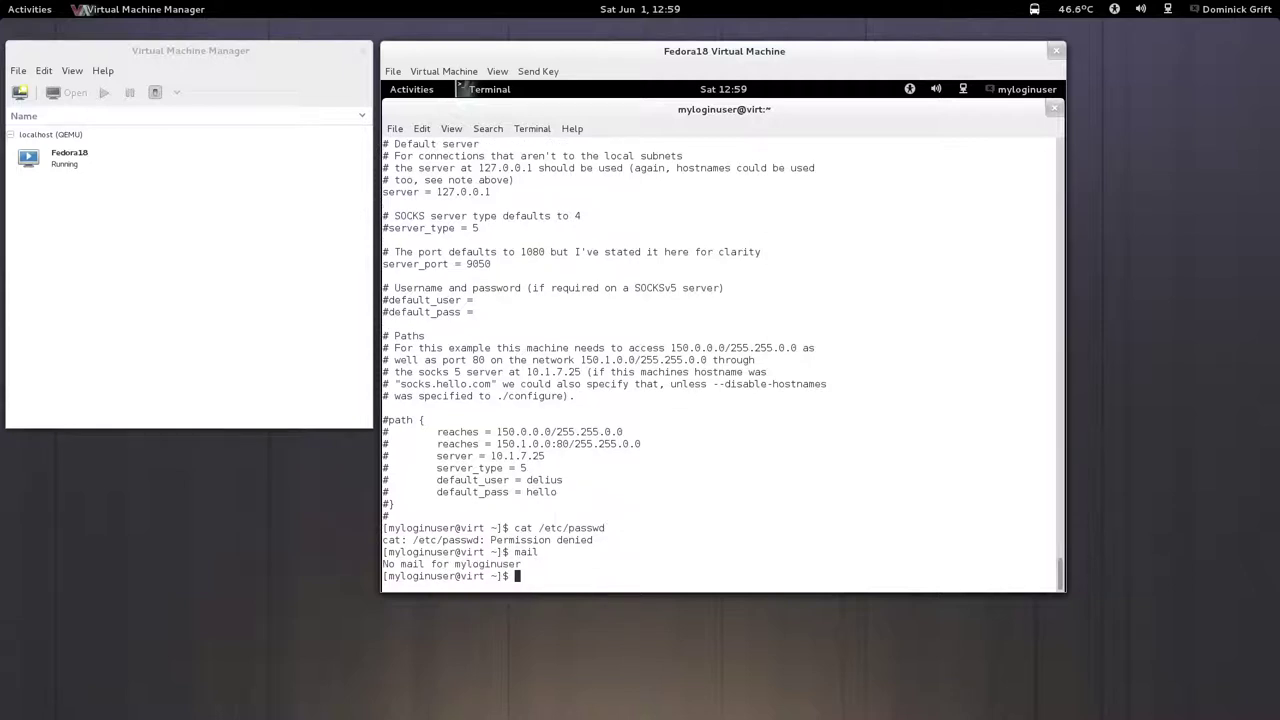
pyautogui.moveTo(5, 5)
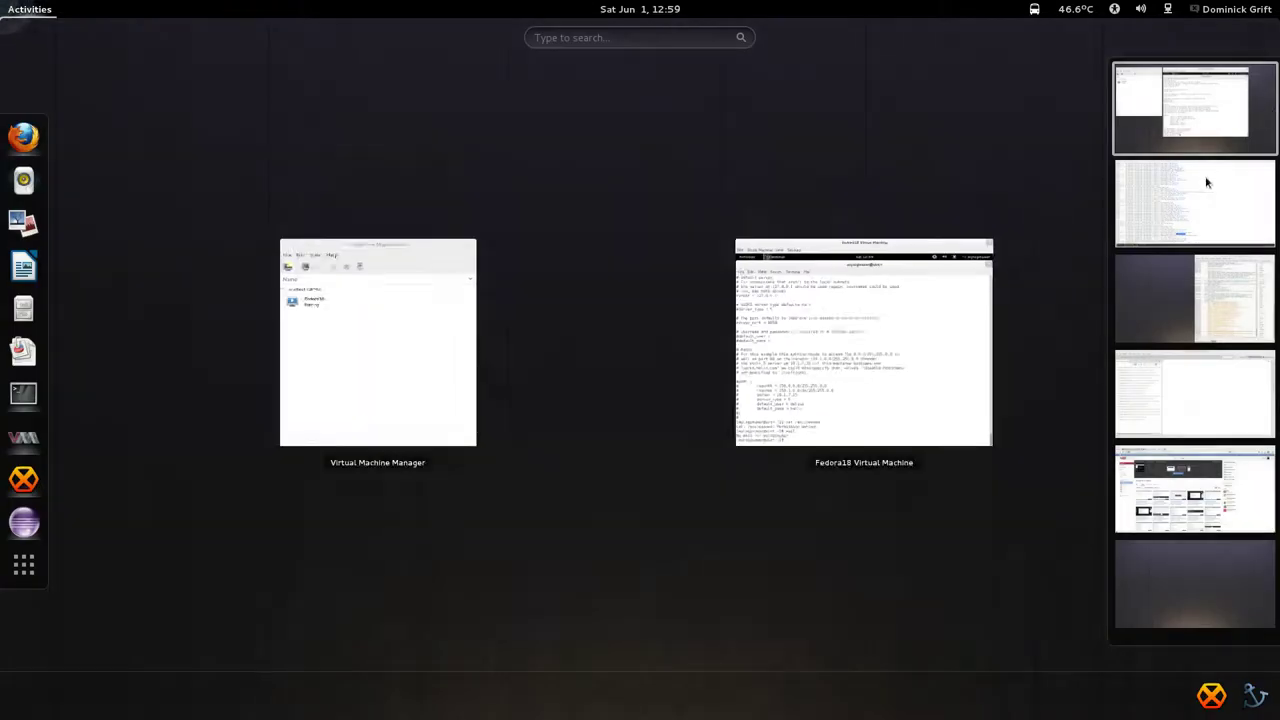
pyautogui.click(1206, 185)
pyautogui.click(837, 314)
pyautogui.press('Up')
pyautogui.press('Up')
pyautogui.press('Up')
pyautogui.press('Up')
pyautogui.press('Up')
pyautogui.press('Up')
pyautogui.press('Down')
pyautogui.press('Up')
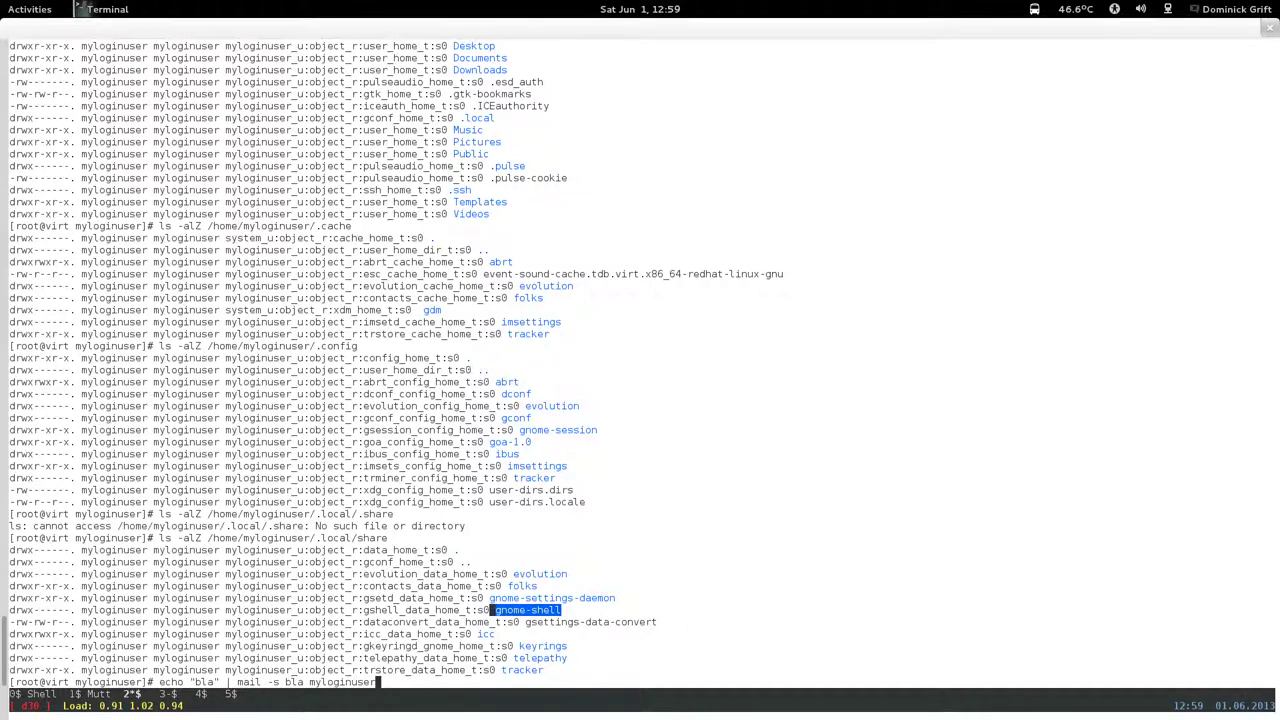
pyautogui.press('Return')
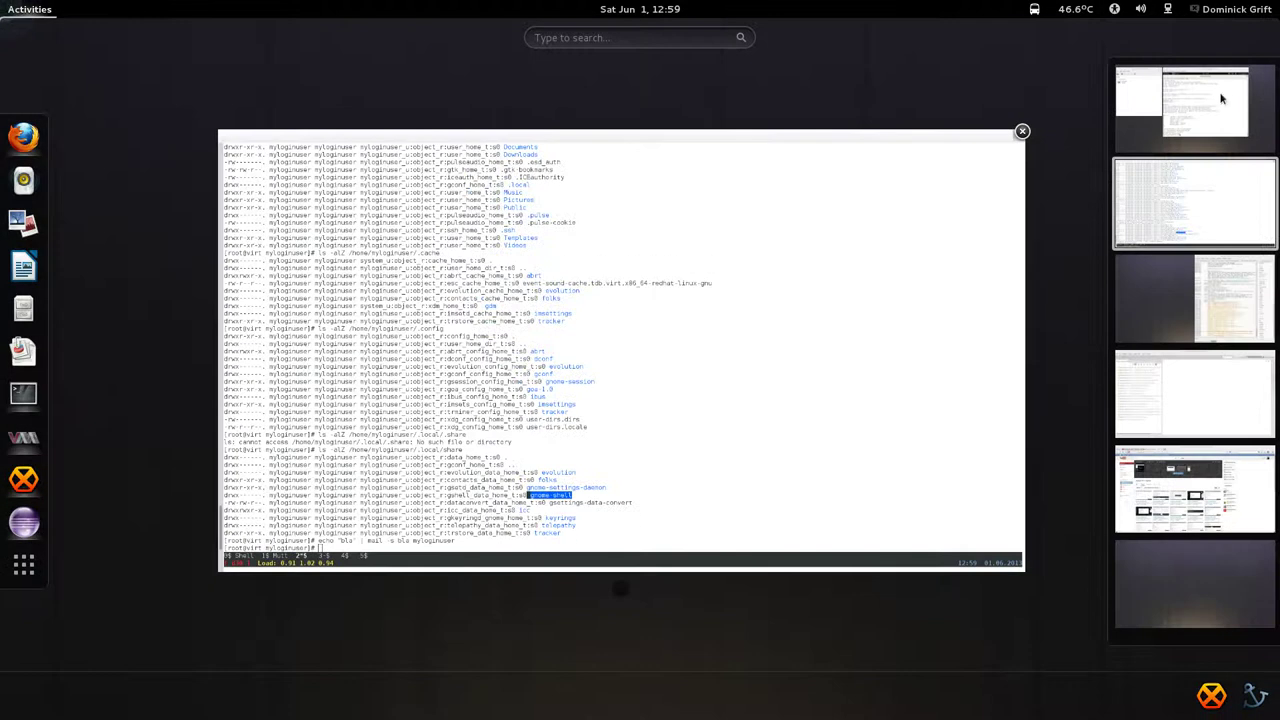
# Back in the guest, read message 1 in mail, delete it, and quit mail
pyautogui.hotkey('ctrl', 'alt', 'Up')
pyautogui.click(855, 376)
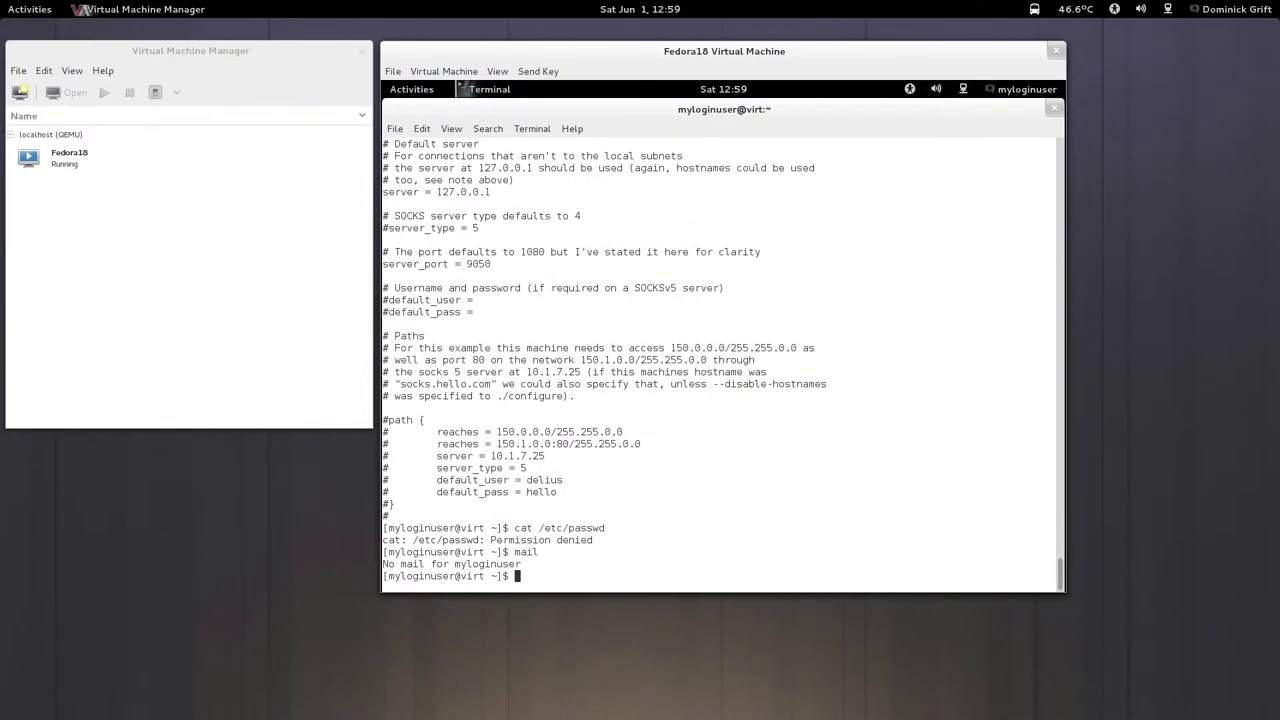
pyautogui.write('mail')
pyautogui.press('Return')
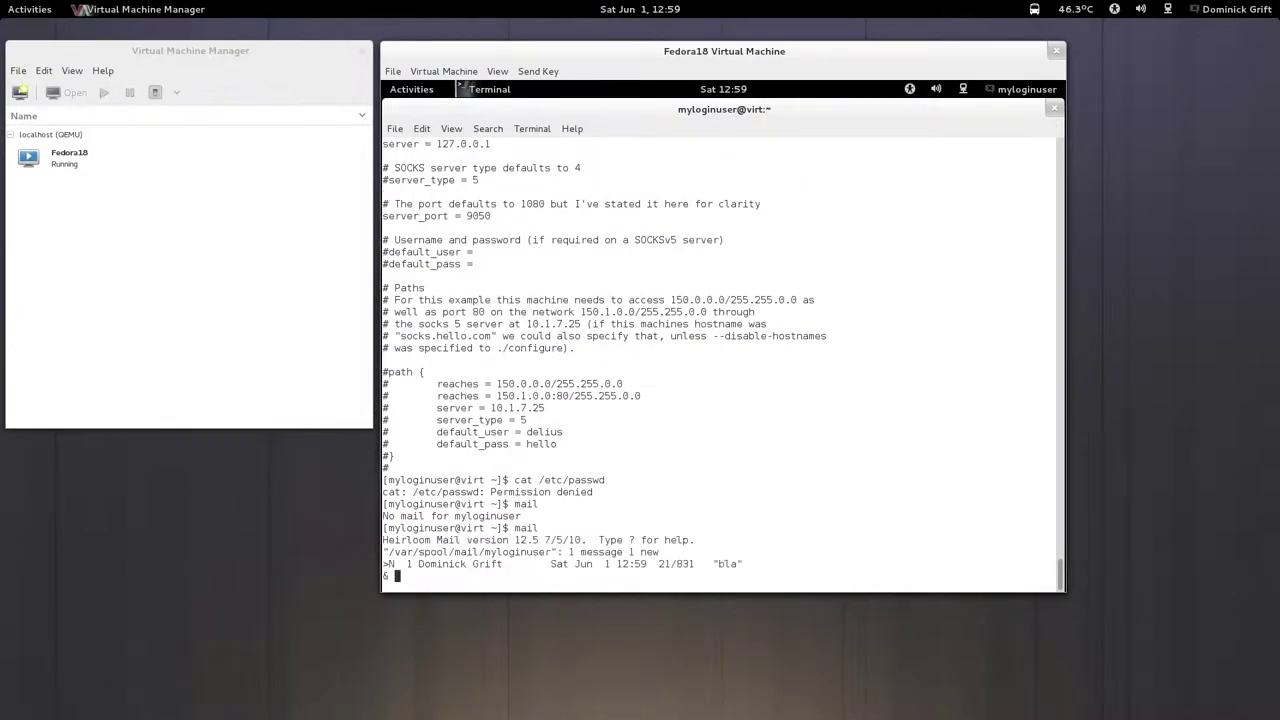
pyautogui.write('1')
pyautogui.press('Return')
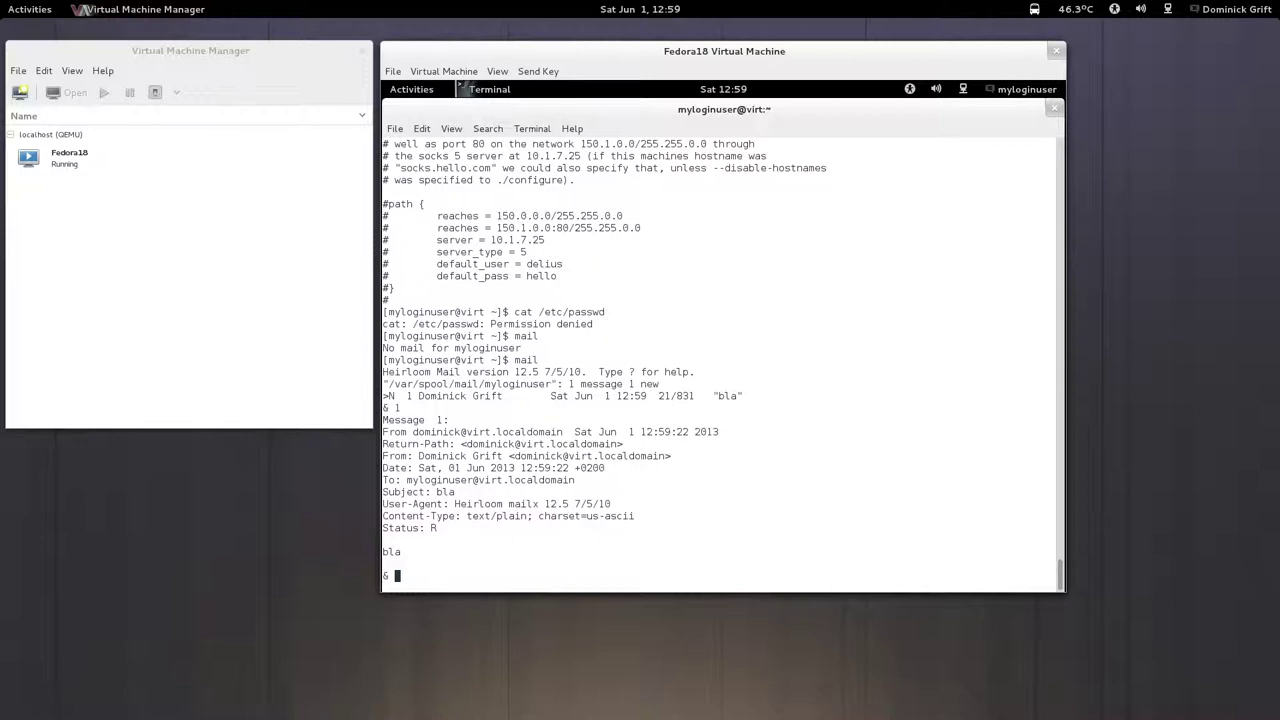
pyautogui.write('d')
pyautogui.press('Return')
pyautogui.write('q')
pyautogui.press('Return')
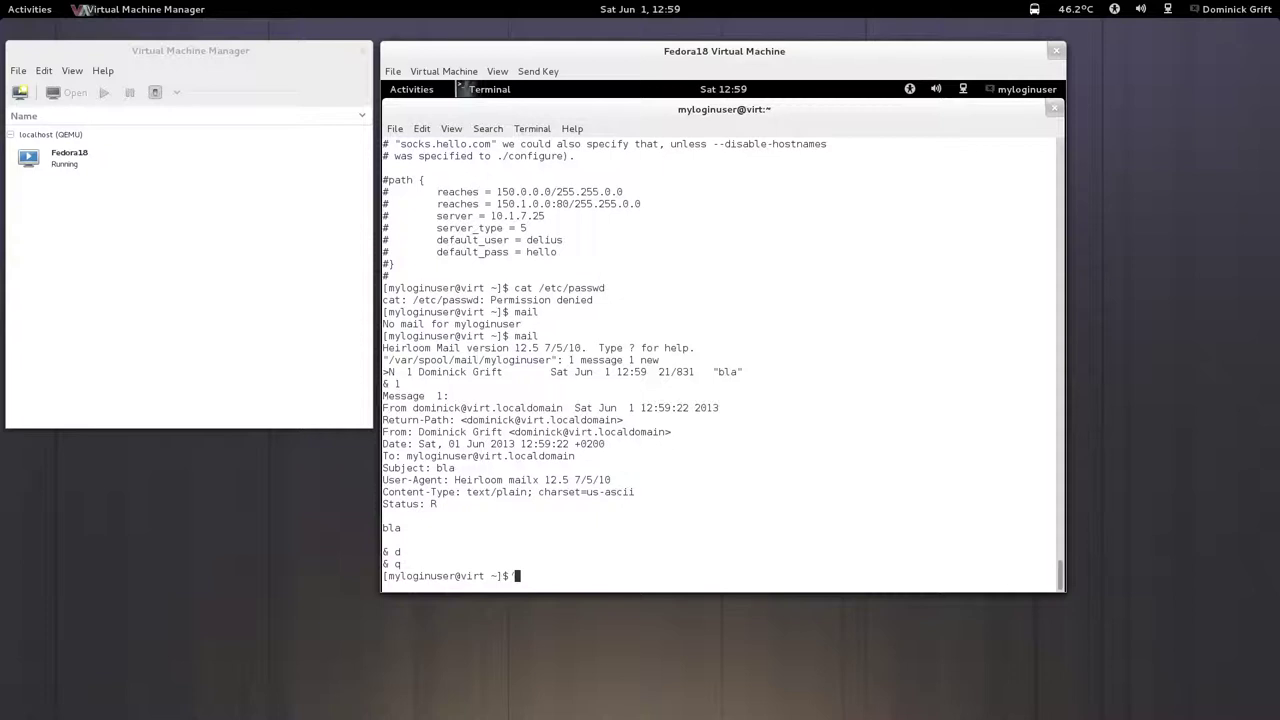
# Try cat /var/spool/mail/myloginuser and ls -alZ /tmp, both refused, then recall the listing command
pyautogui.write('cat /var/s')
pyautogui.write('pool/mail/myloginuser')
pyautogui.press('Return')
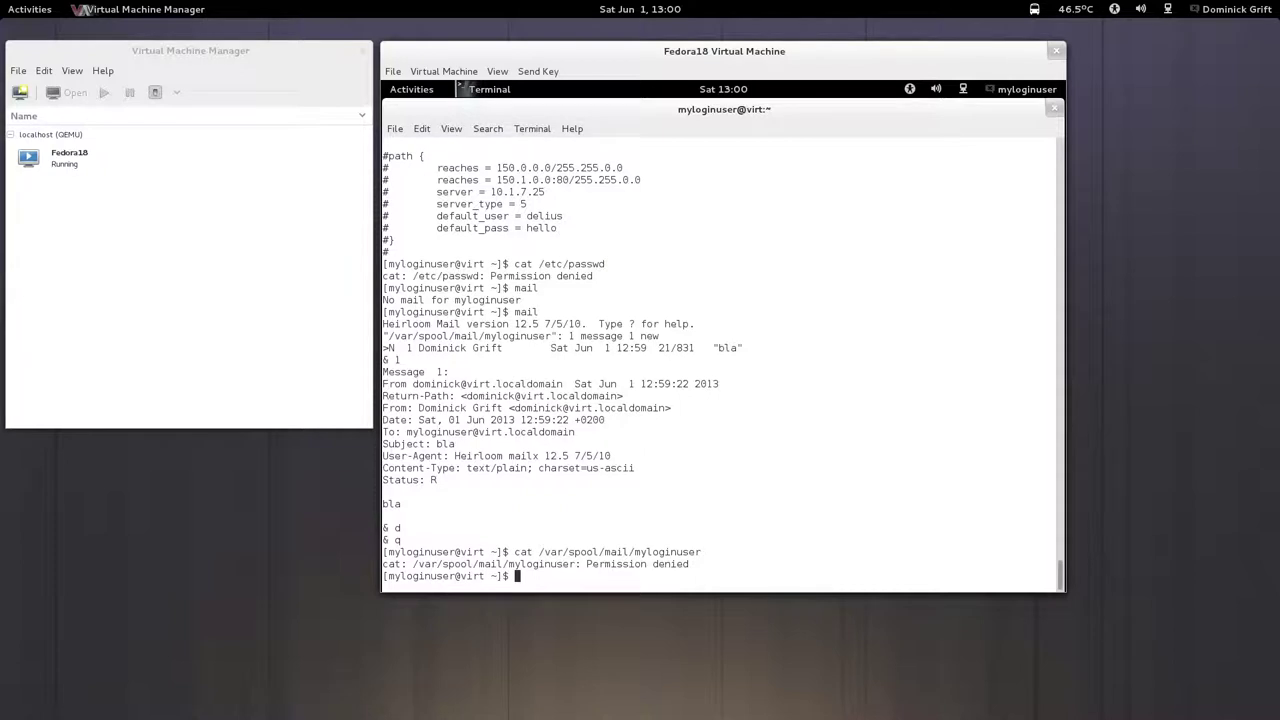
pyautogui.write('ls -alZ /tmp')
pyautogui.press('Return')
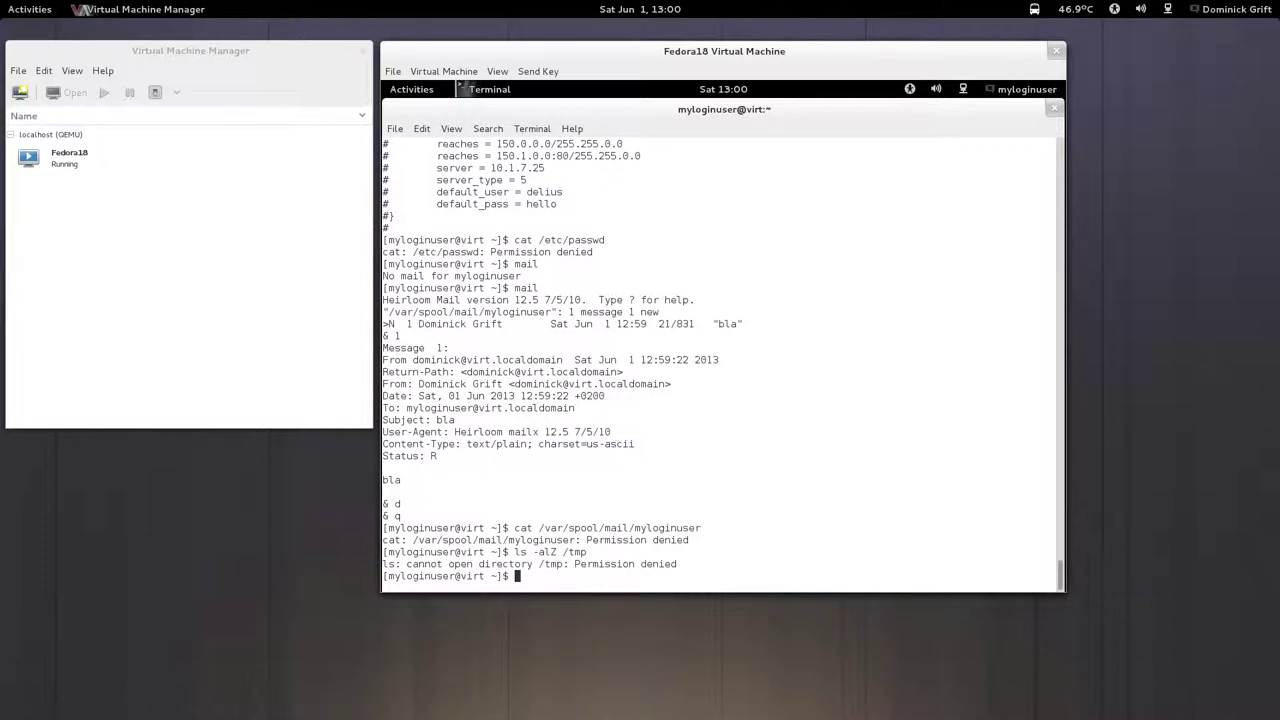
pyautogui.press('Up')
pyautogui.press('BackSpace')
pyautogui.press('BackSpace')
pyautogui.press('BackSpace')
# Change the recalled command to ls -alZ /dev/shm and run it, getting Permission denied
pyautogui.write('dev/s')
pyautogui.write('hm')
pyautogui.press('Return')
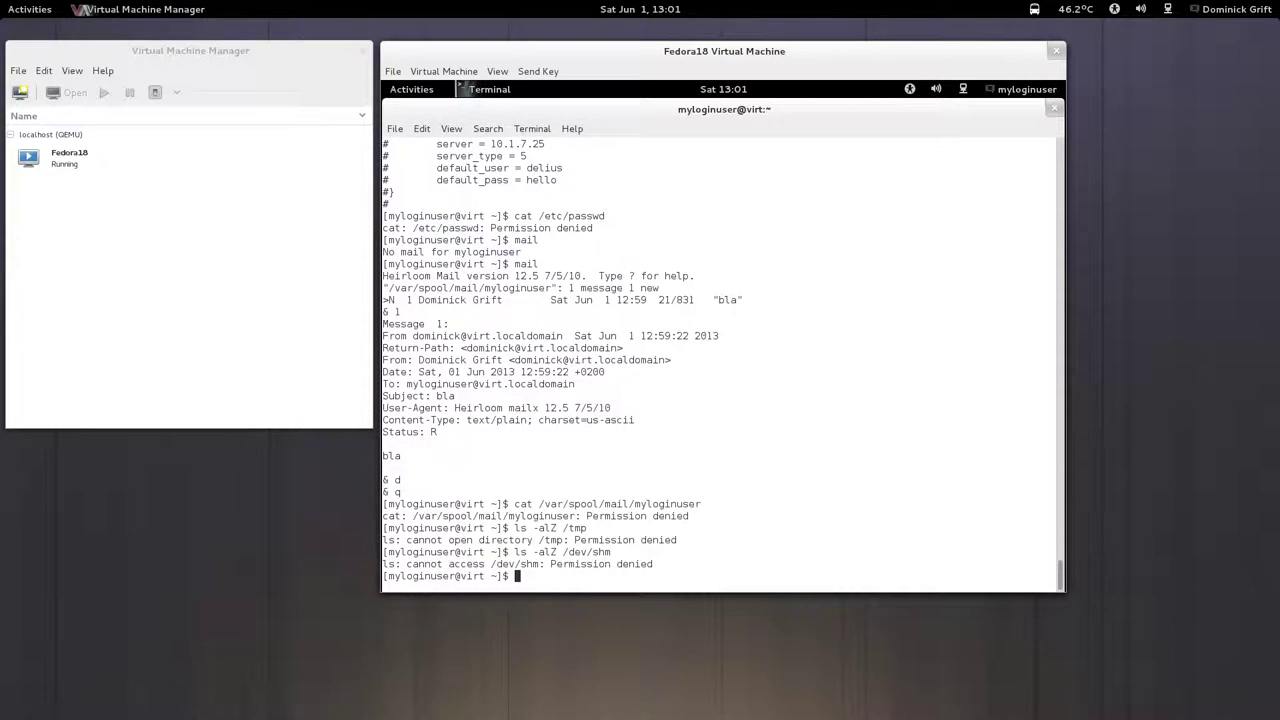
# Run ps auxZ and highlight the gterm and gptyhelper process contexts
pyautogui.write('ps auxZ')
pyautogui.press('Return')
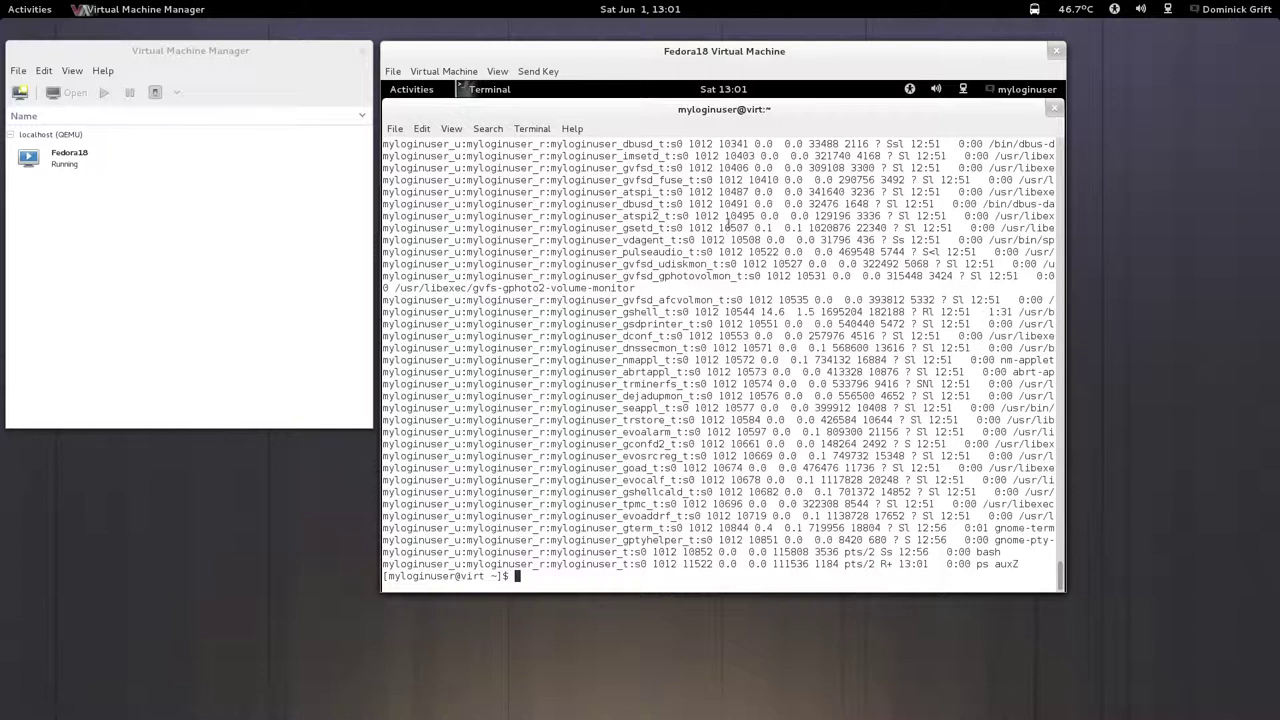
pyautogui.moveTo(708, 229); pyautogui.dragTo(704, 384)
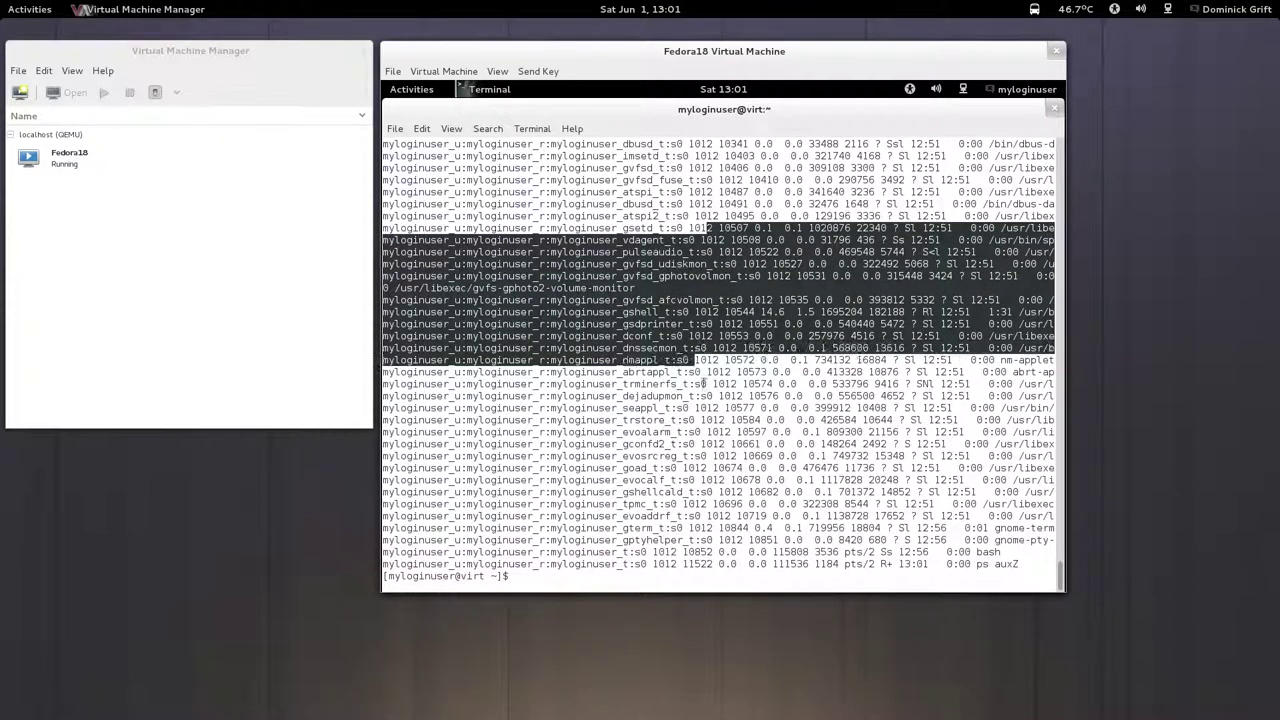
pyautogui.click(668, 522)
pyautogui.moveTo(634, 528); pyautogui.dragTo(652, 528)
pyautogui.click(965, 534)
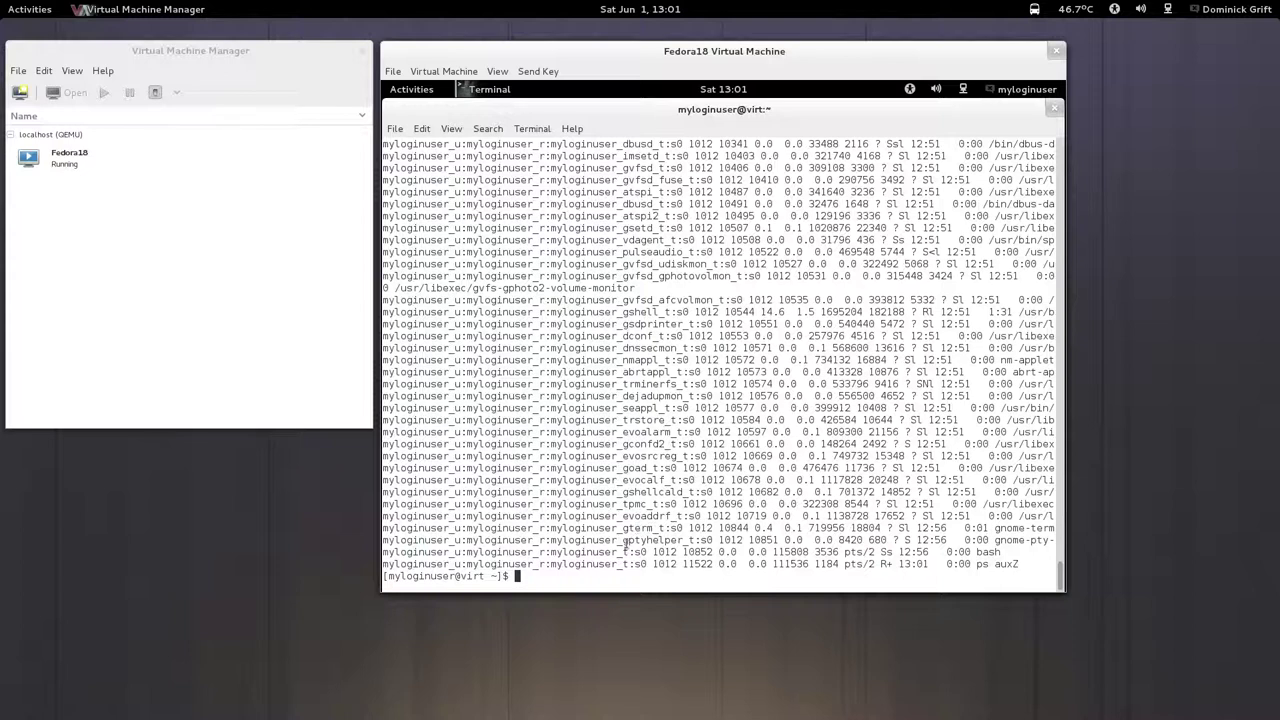
pyautogui.moveTo(623, 540); pyautogui.dragTo(664, 541)
pyautogui.click(666, 541)
# Highlight the bash, gvfsd, pulseaudio and udiskmon rows running in myloginuser contexts
pyautogui.moveTo(549, 552); pyautogui.dragTo(624, 552)
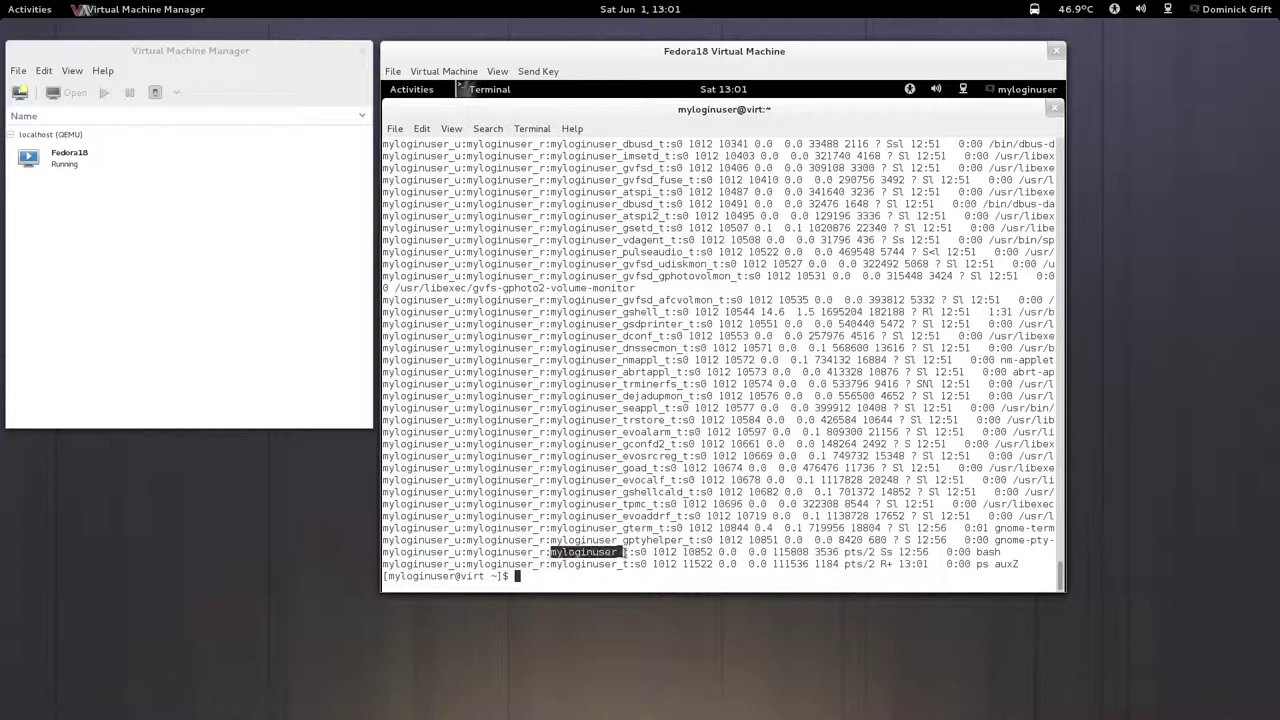
pyautogui.moveTo(640, 216); pyautogui.dragTo(686, 445)
pyautogui.click(673, 289)
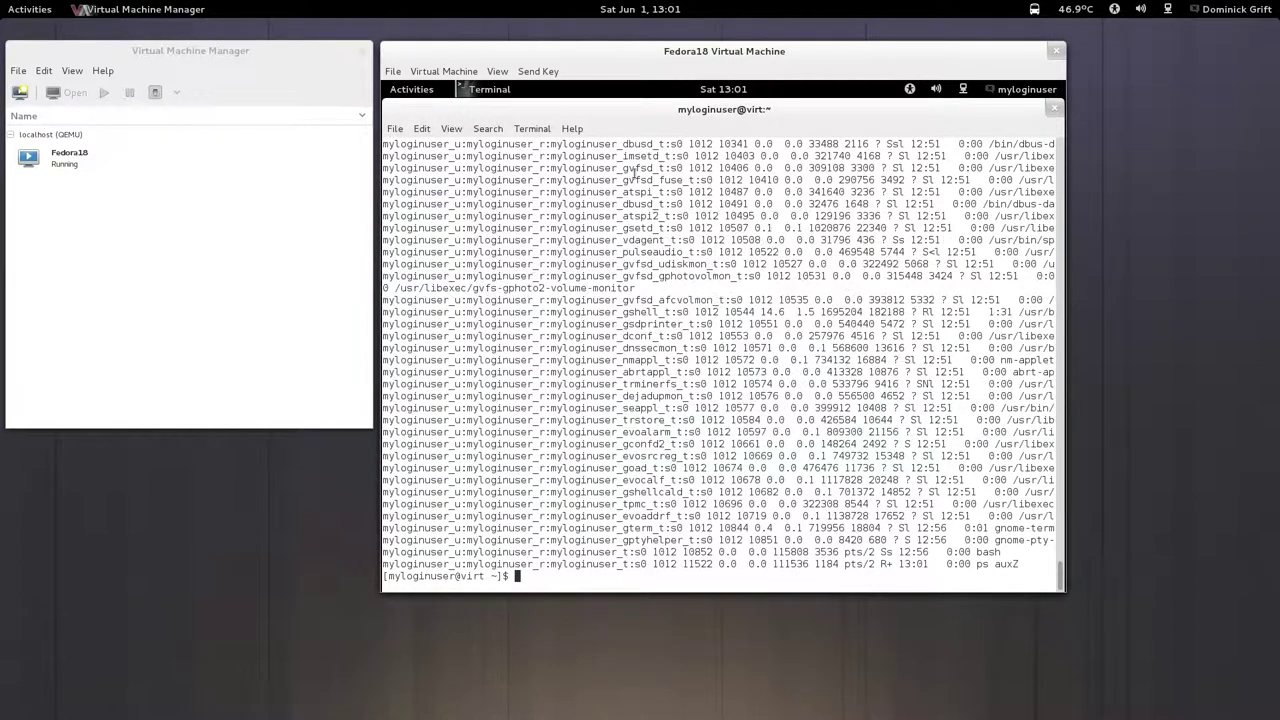
pyautogui.moveTo(625, 168); pyautogui.dragTo(648, 479)
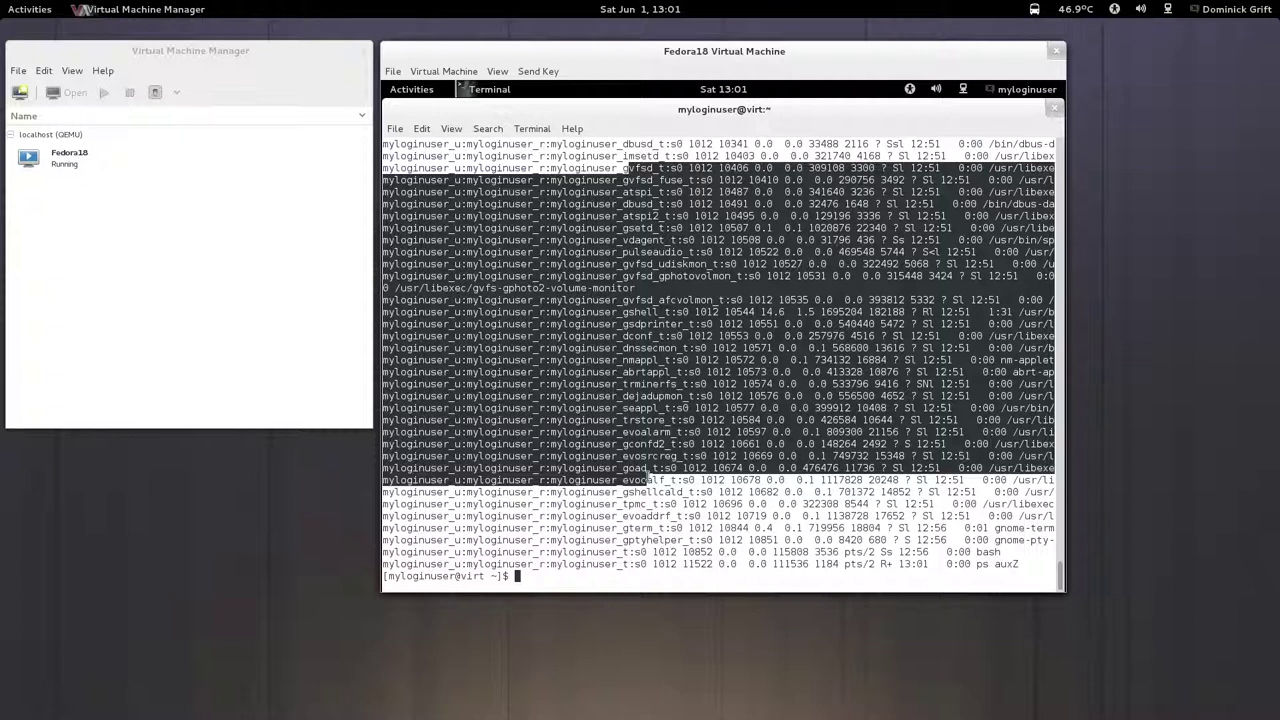
pyautogui.click(677, 366)
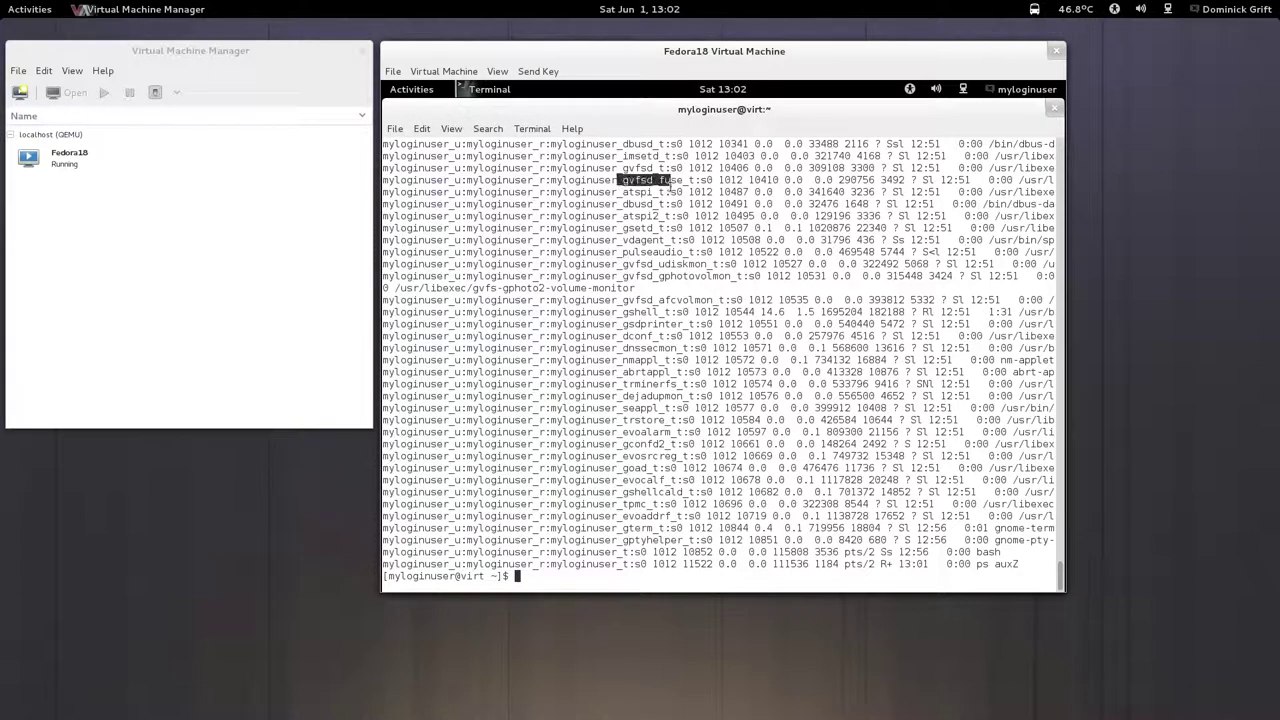
pyautogui.moveTo(676, 276); pyautogui.dragTo(646, 276)
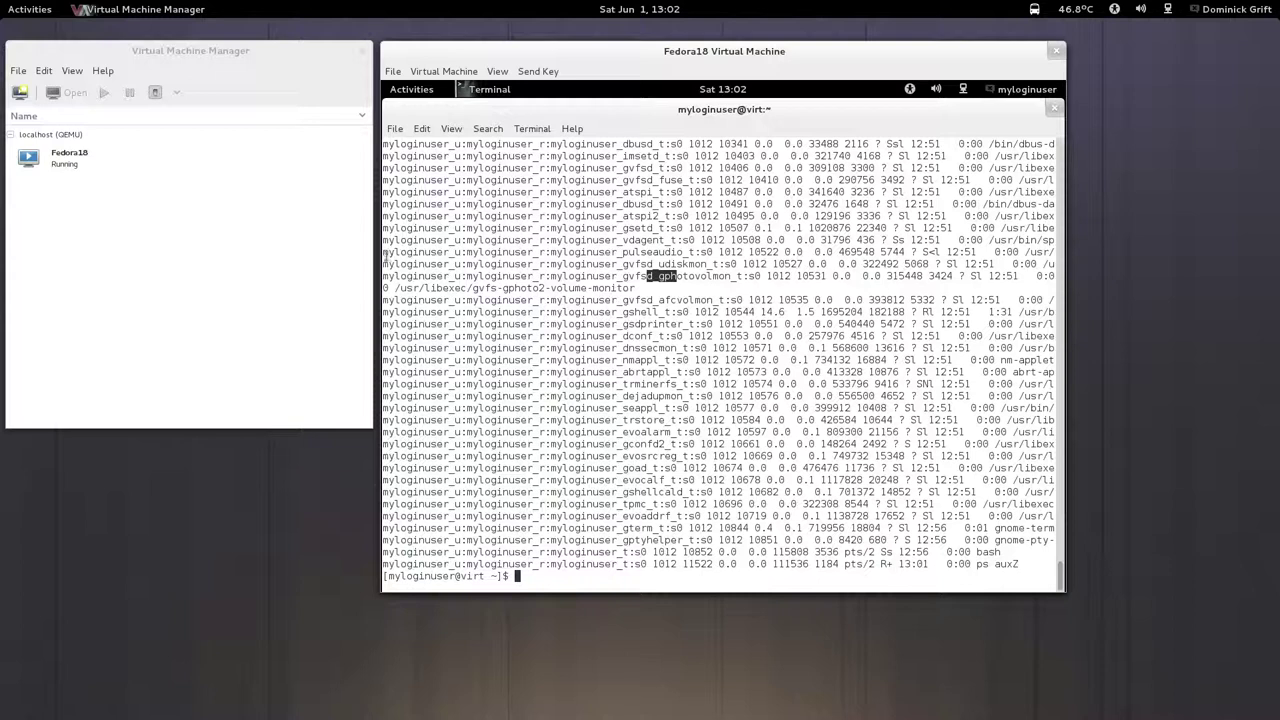
pyautogui.moveTo(386, 252)
pyautogui.mouseDown()
pyautogui.moveTo(636, 276)
pyautogui.moveTo(1052, 252)
pyautogui.moveTo(925, 253)
pyautogui.mouseUp()
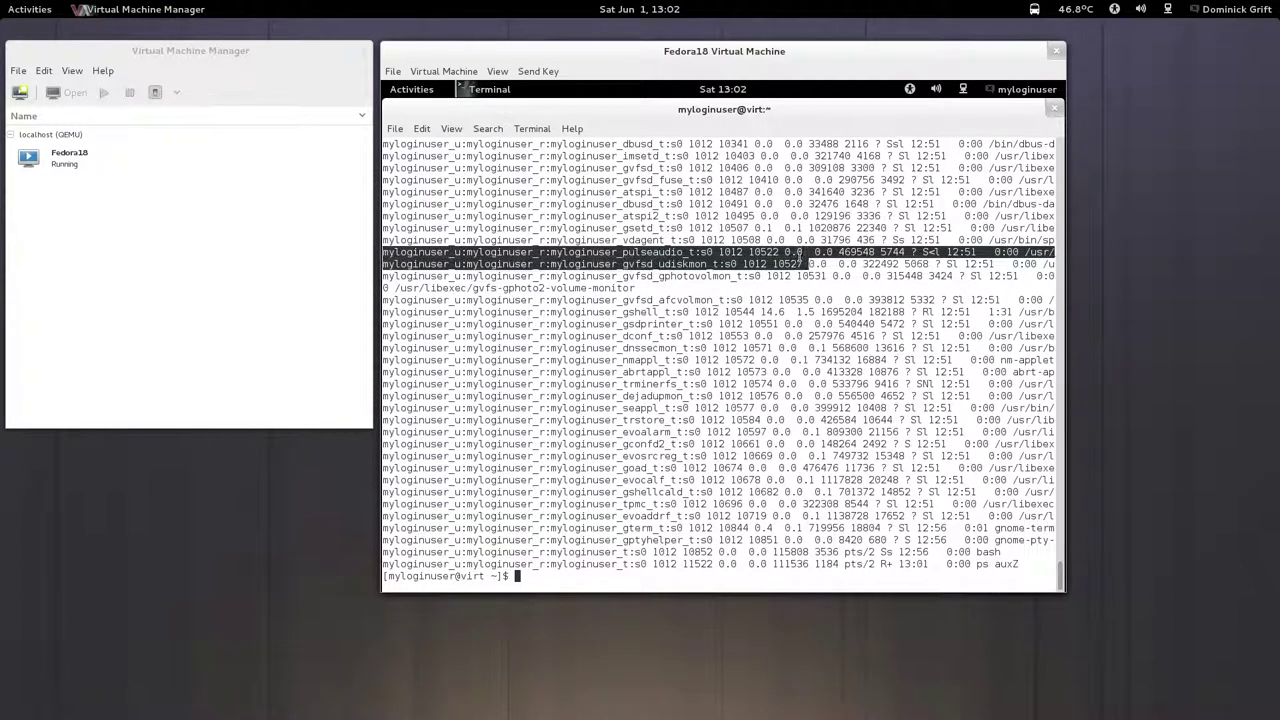
pyautogui.click(749, 290)
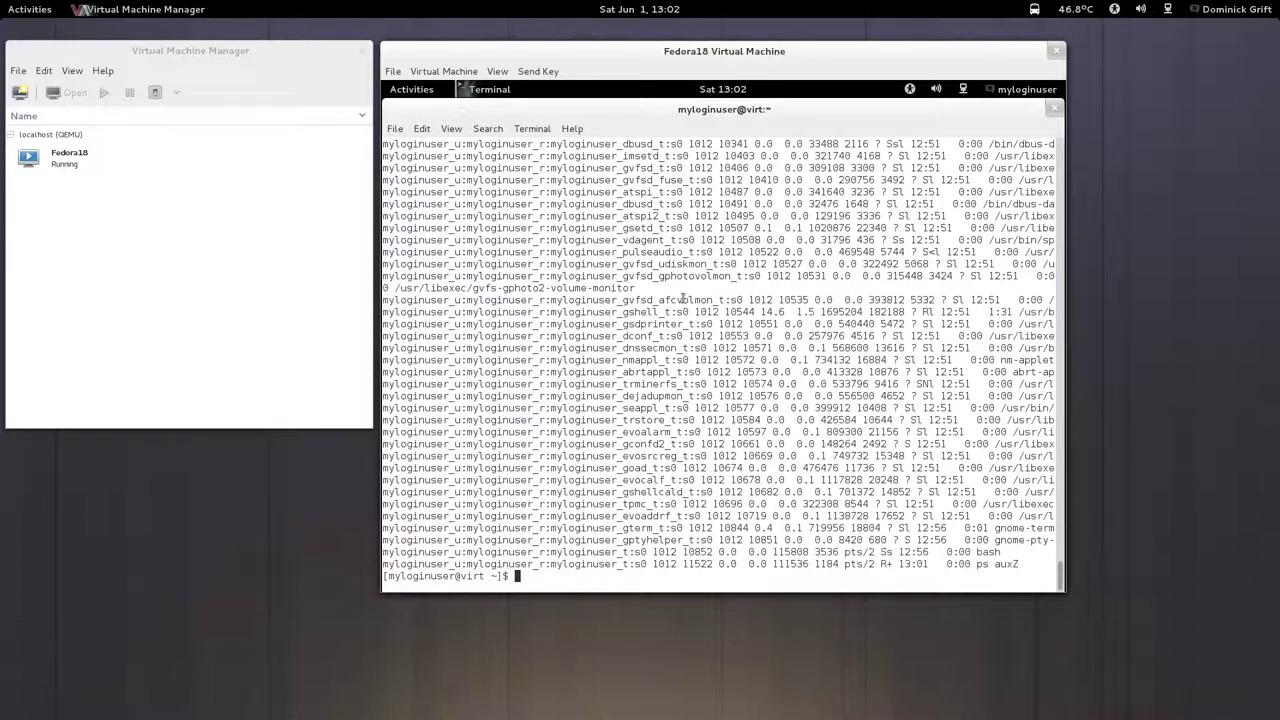
# Run top and quit it, show memory with free, then run df -h, denied on every mount
pyautogui.write('to')
pyautogui.write('p')
pyautogui.press('Return')
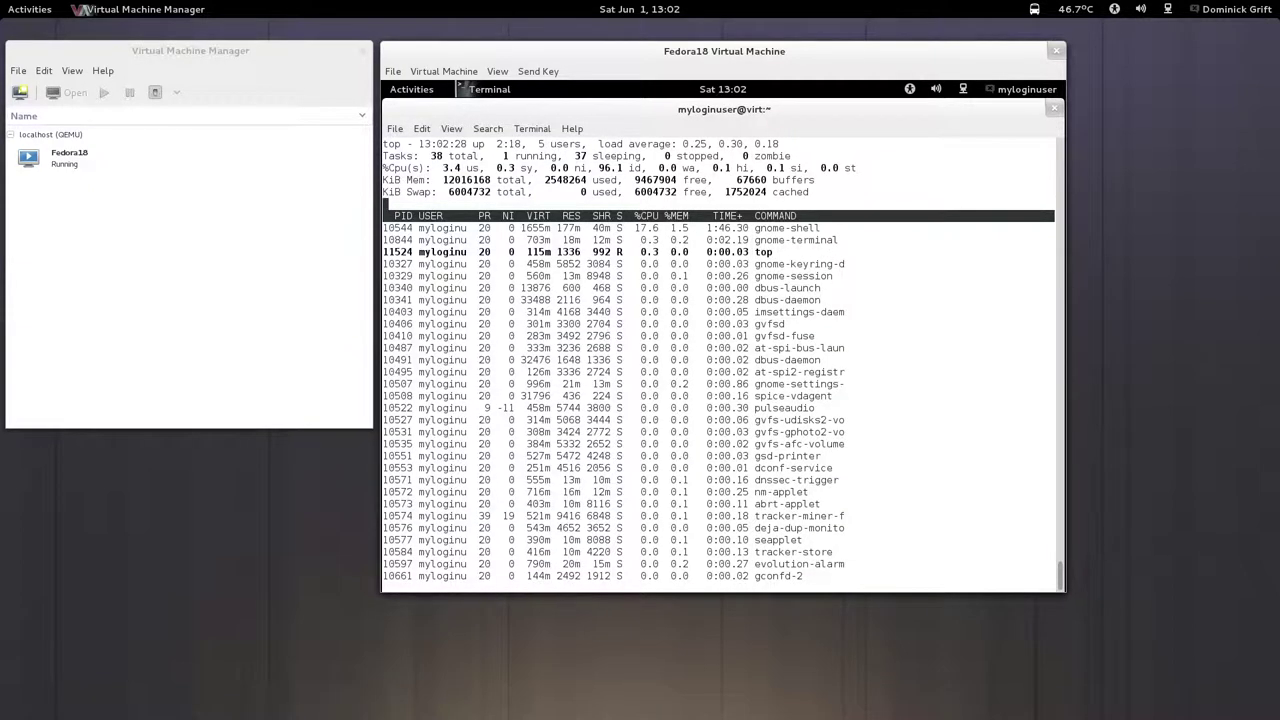
pyautogui.press('q')
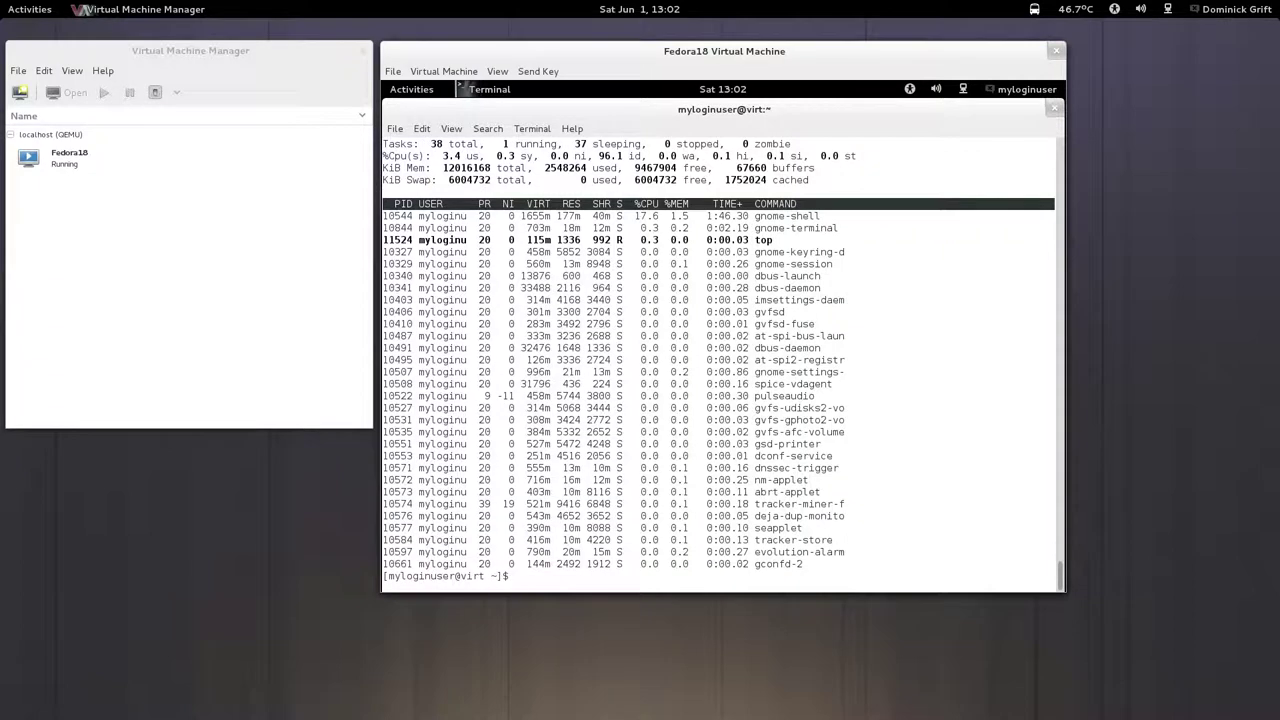
pyautogui.write('free')
pyautogui.press('Return')
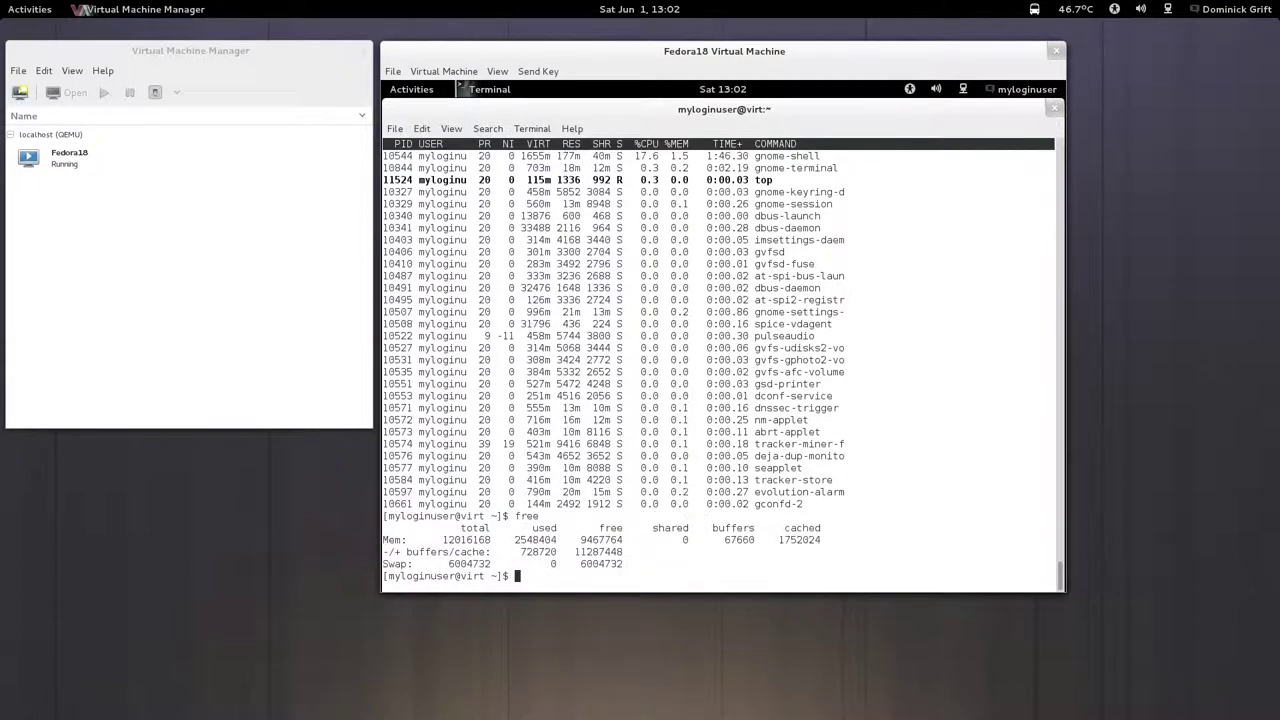
pyautogui.write('df -h')
pyautogui.press('Return')
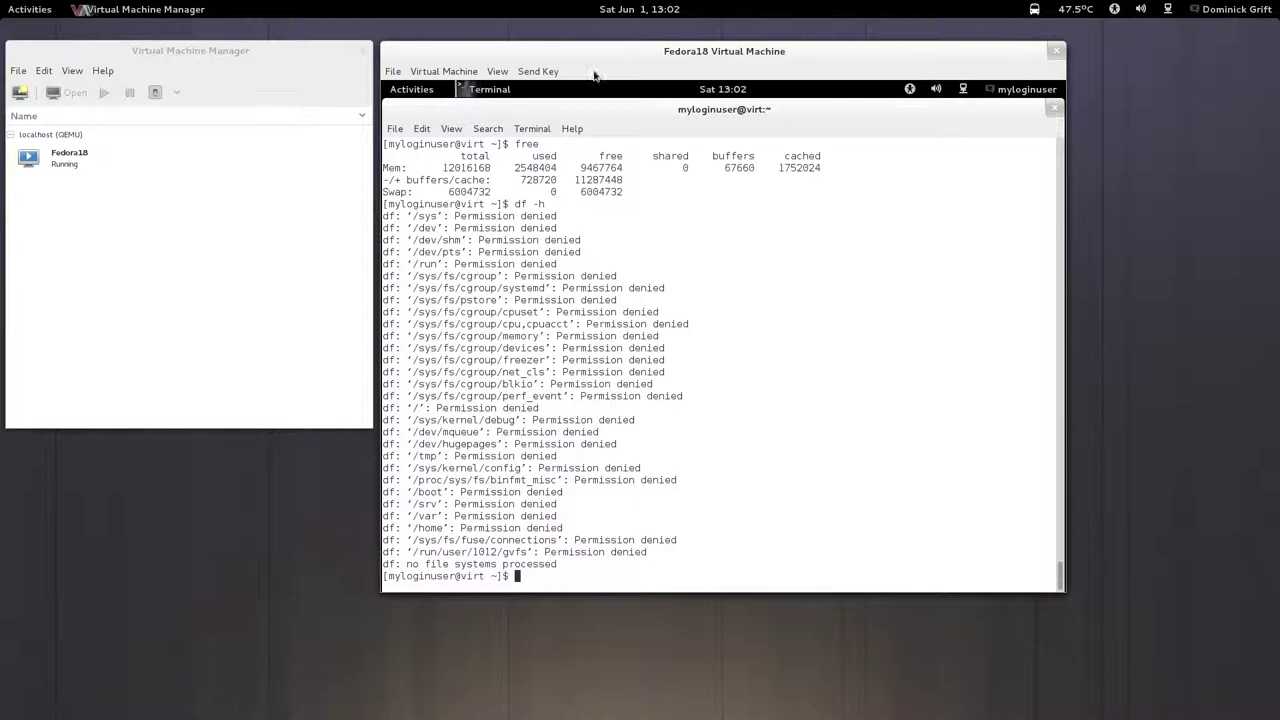
# Open the Activities overview, view the SELinux alert notification, and dismiss it
pyautogui.click(411, 89)
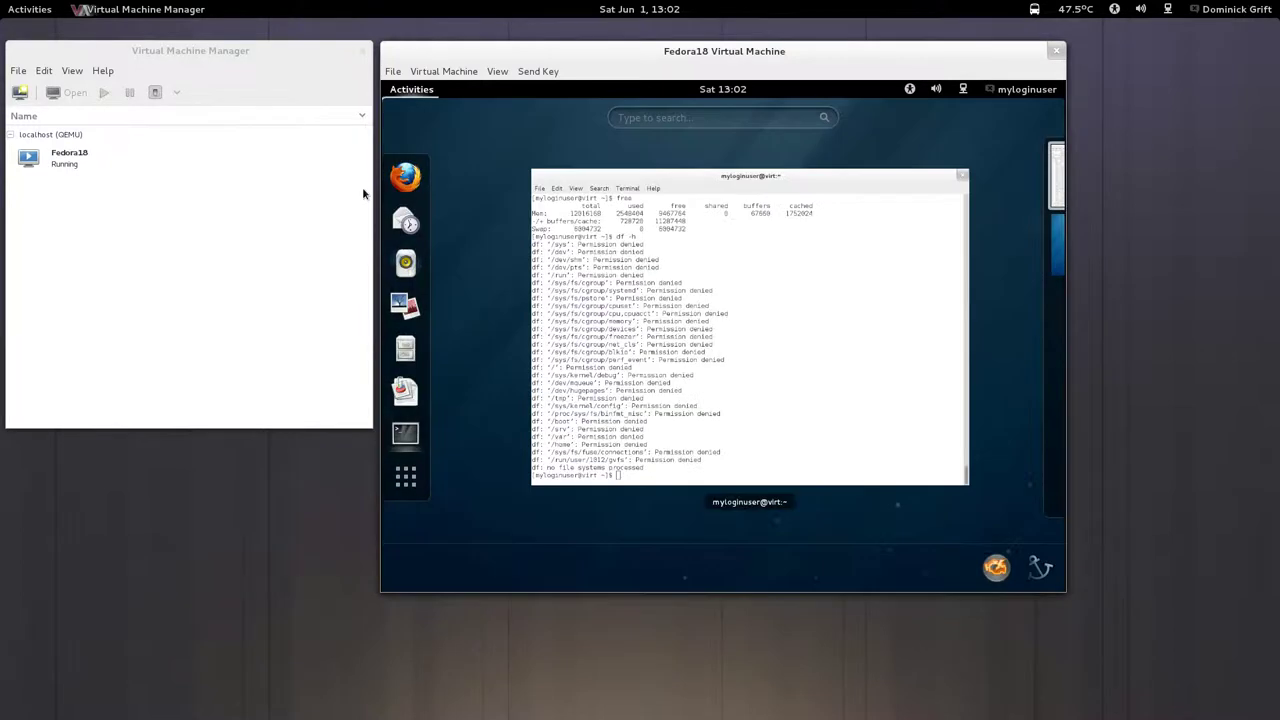
pyautogui.moveTo(749, 327)
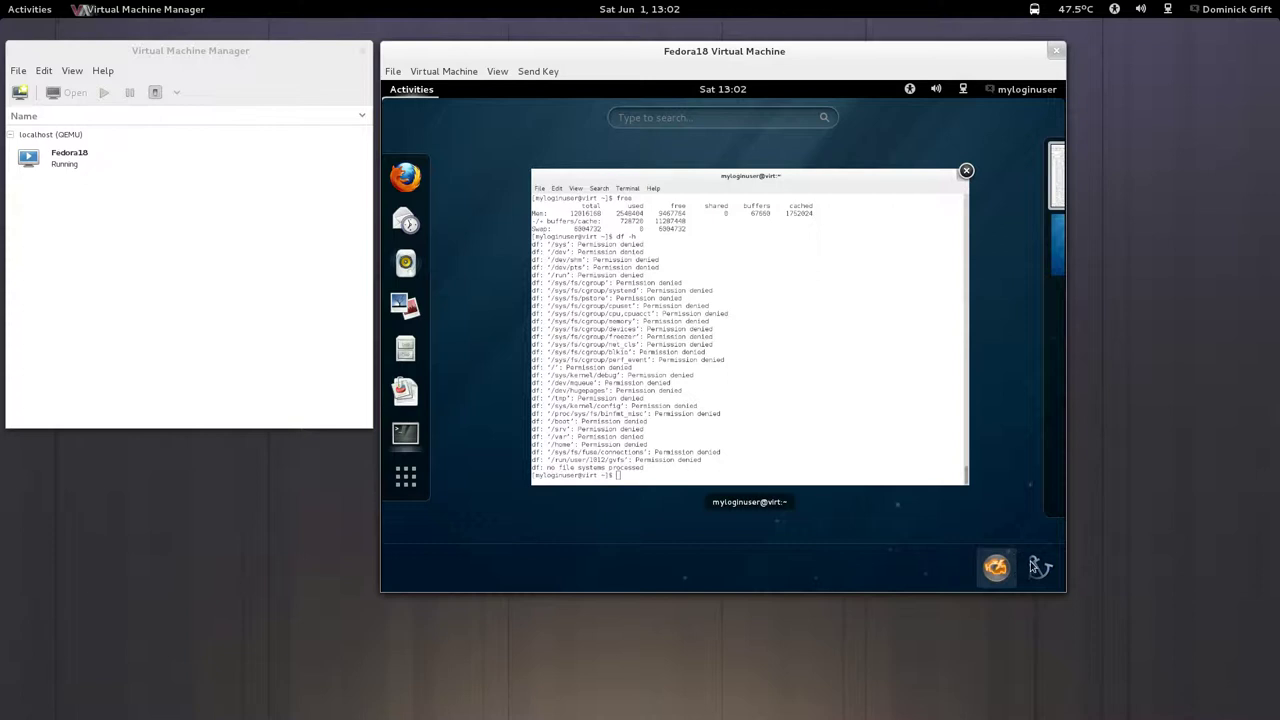
pyautogui.click(1033, 563)
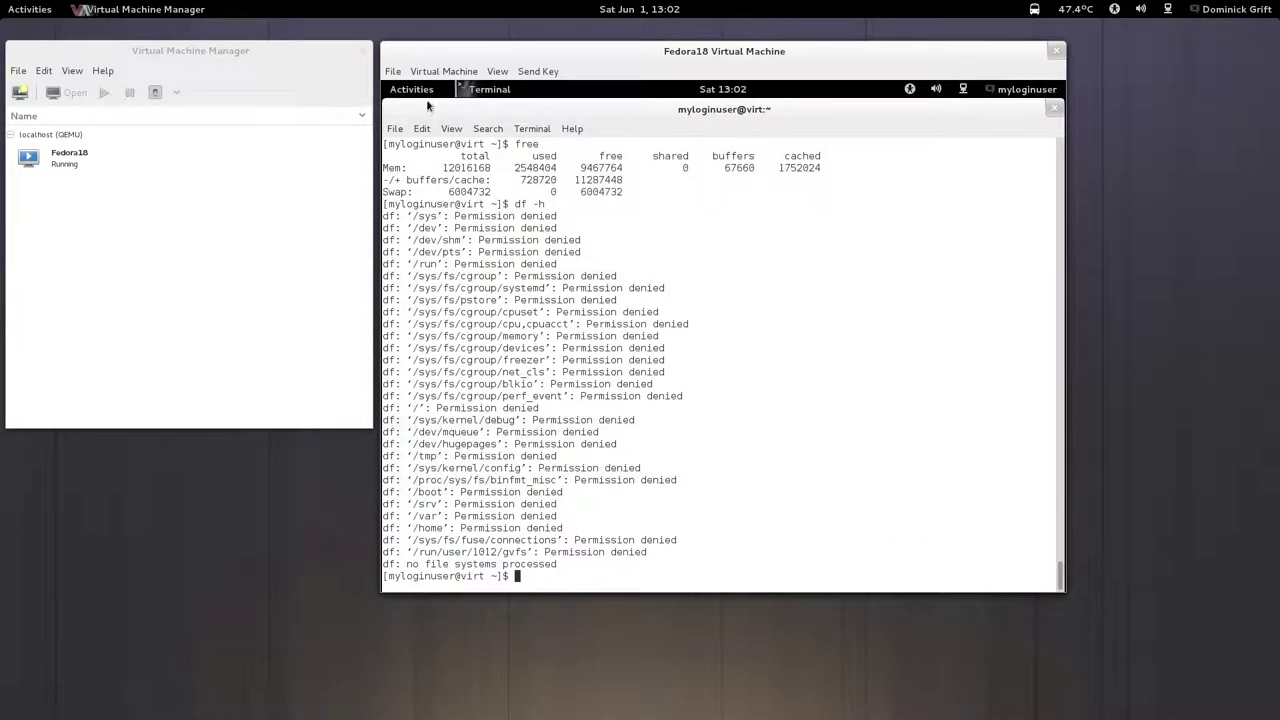
pyautogui.click(412, 90)
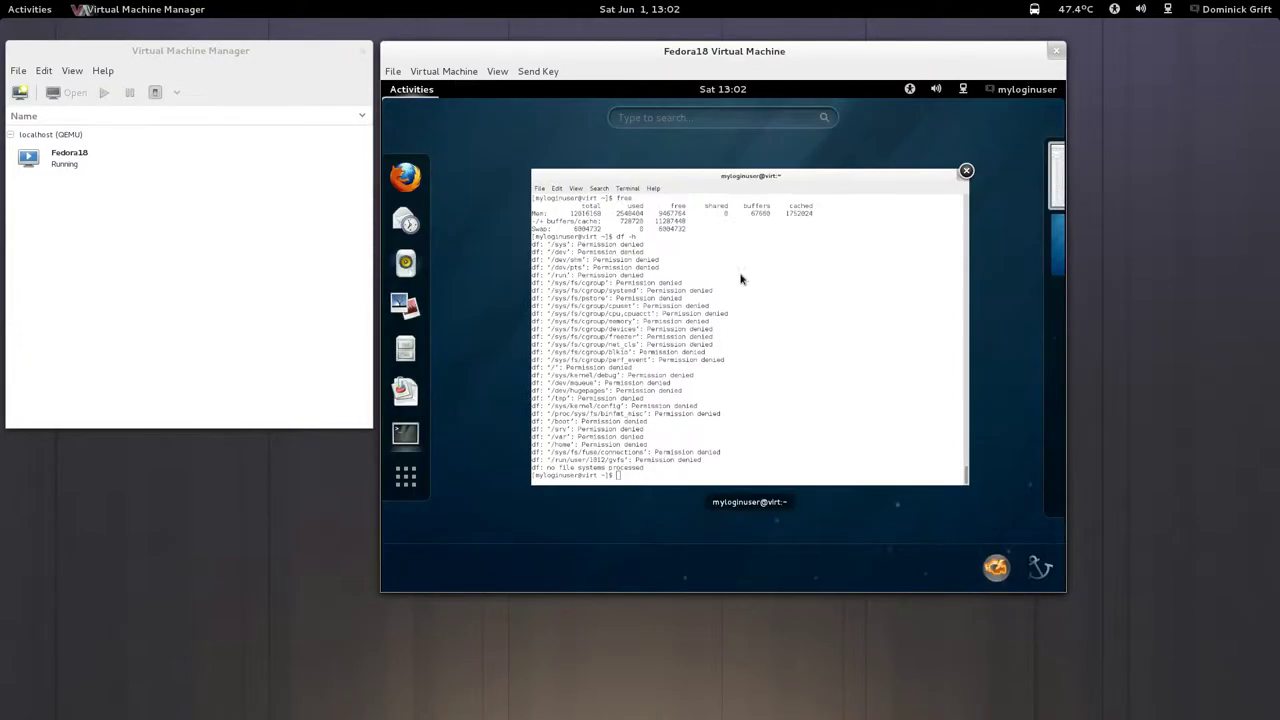
pyautogui.click(994, 569)
pyautogui.click(1050, 571)
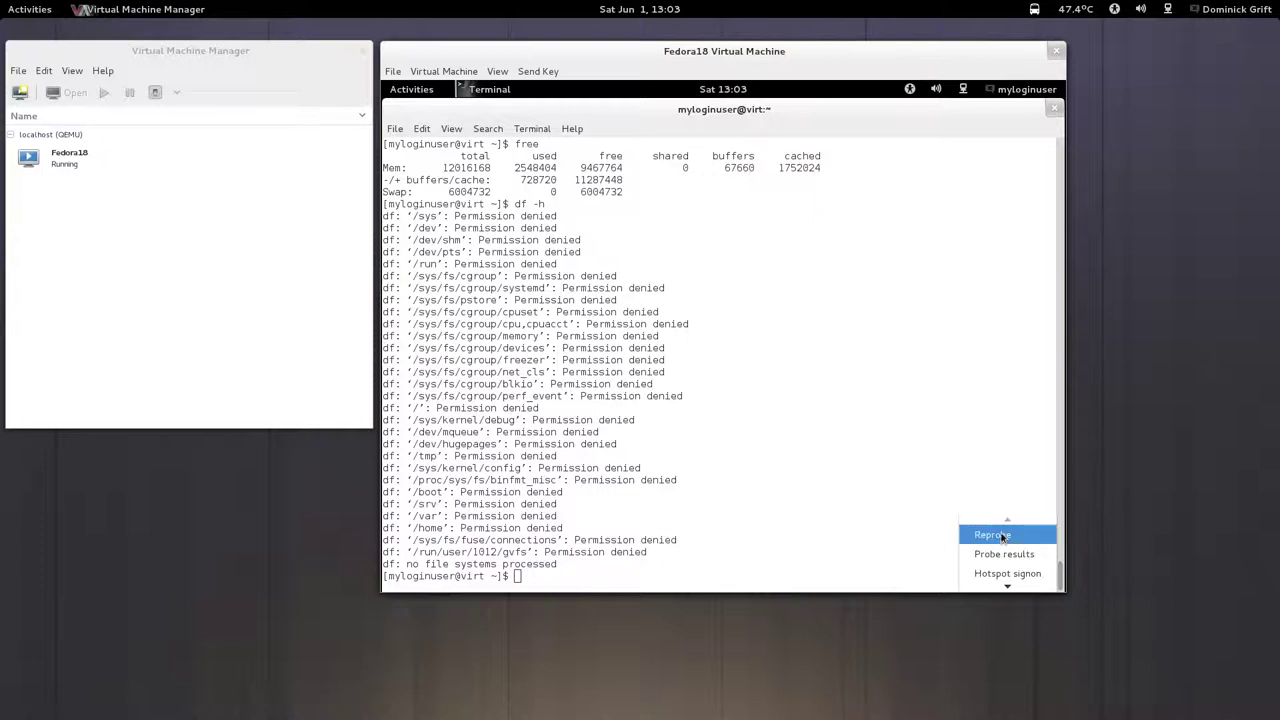
pyautogui.click(938, 325)
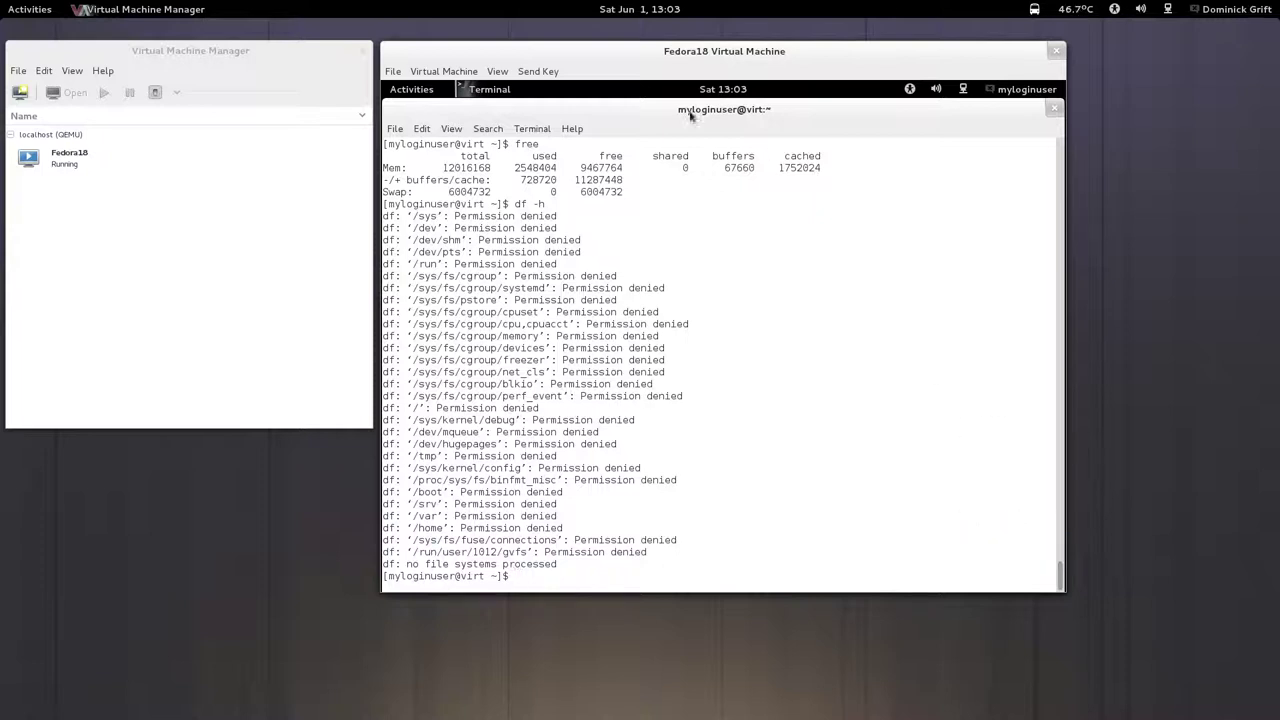
pyautogui.click(421, 90)
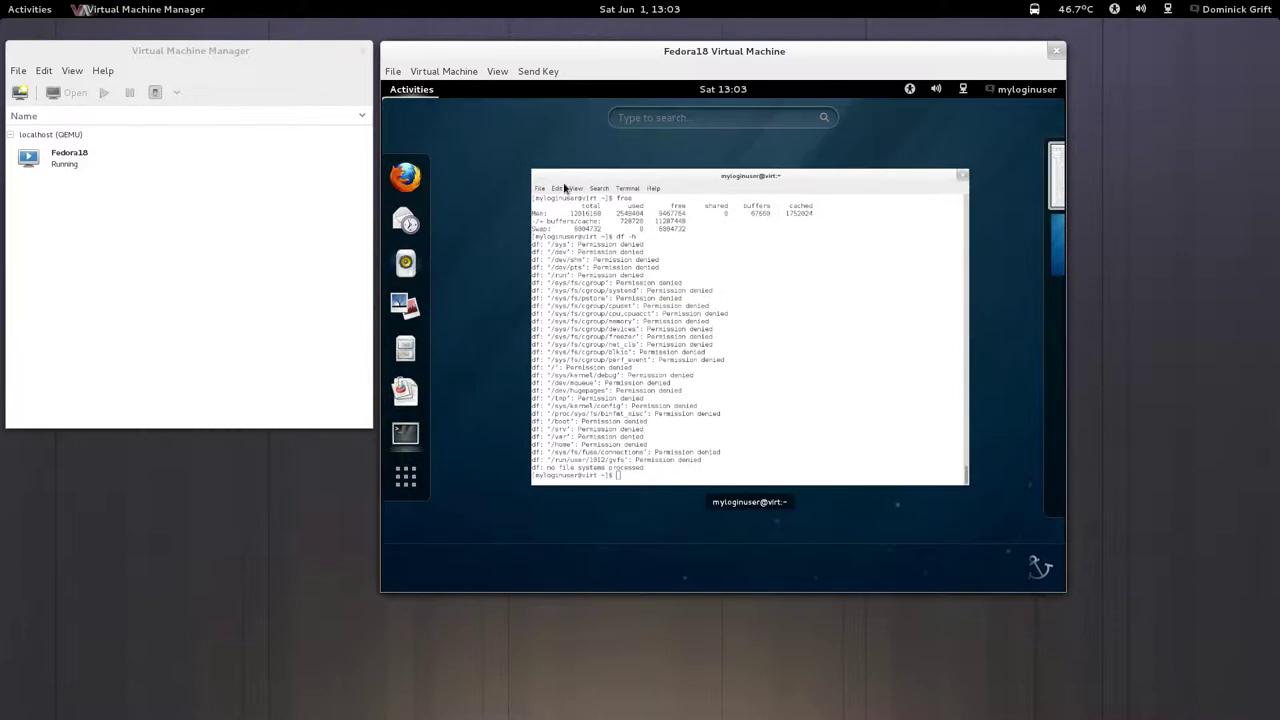
pyautogui.moveTo(748, 327)
pyautogui.click(858, 268)
# Open and close the guest user account menu and the calendar
pyautogui.click(395, 90)
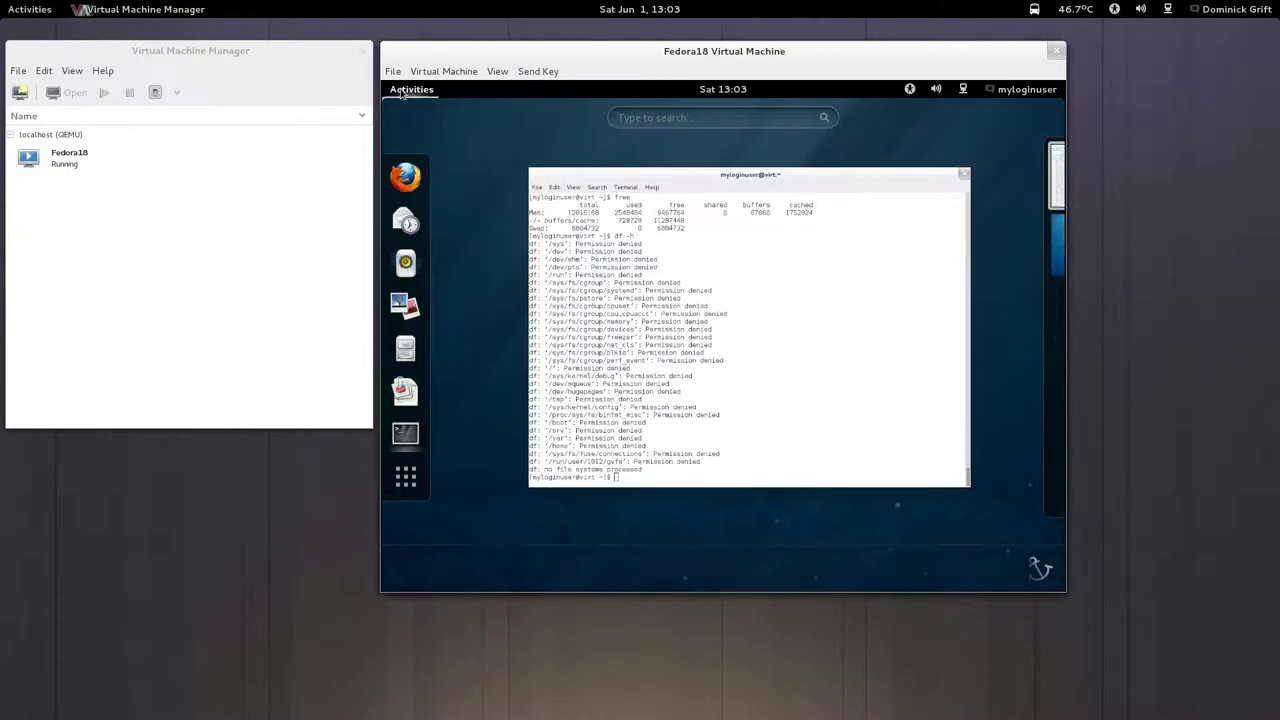
pyautogui.click(1003, 90)
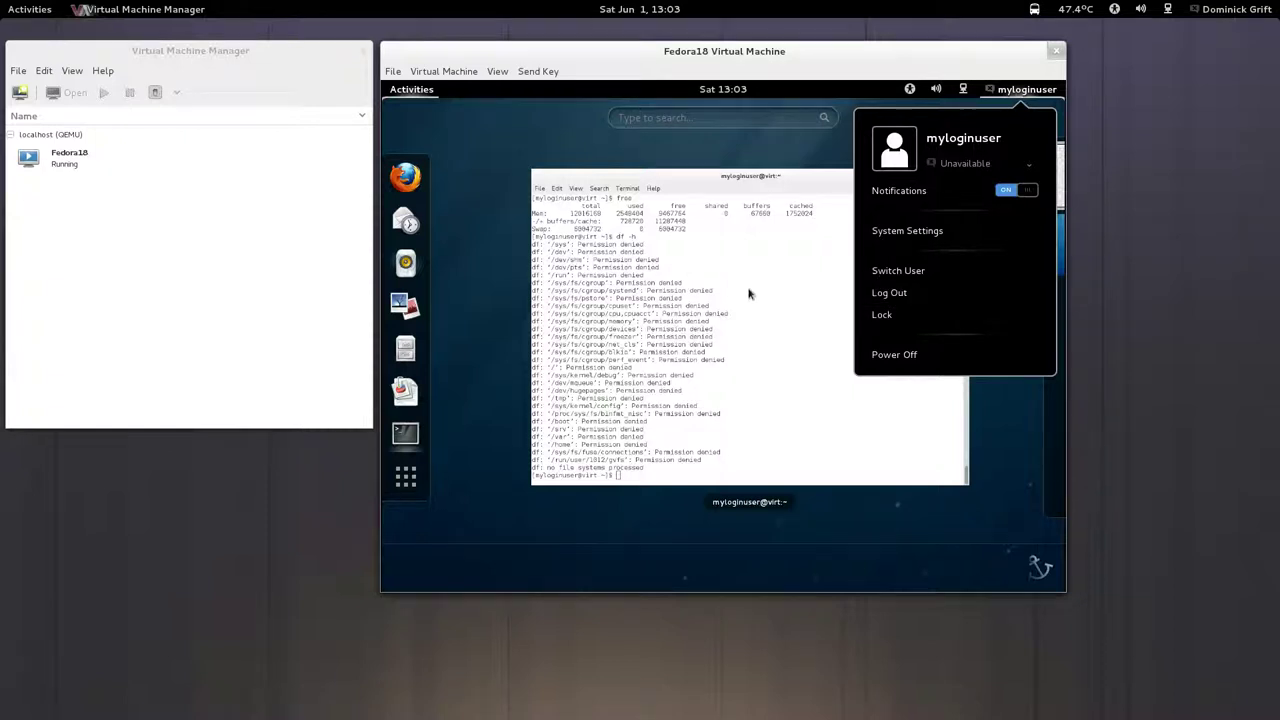
pyautogui.click(748, 293)
pyautogui.click(705, 92)
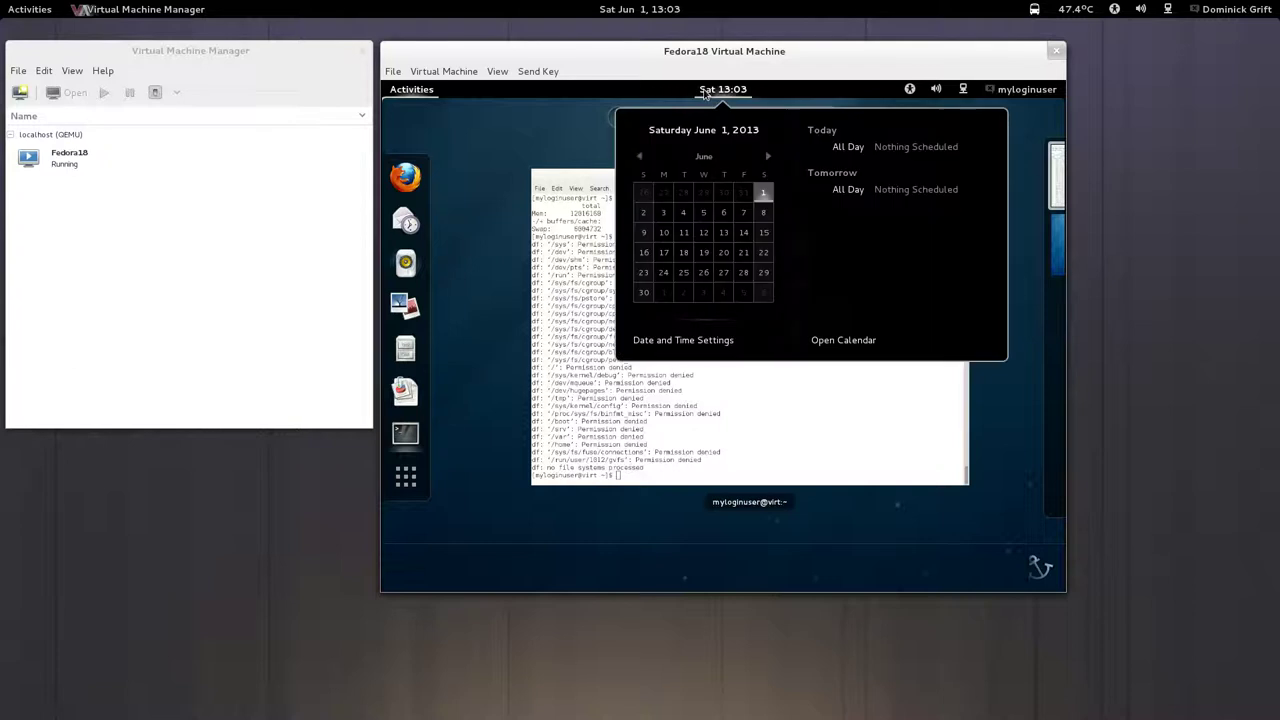
pyautogui.click(705, 92)
pyautogui.click(403, 92)
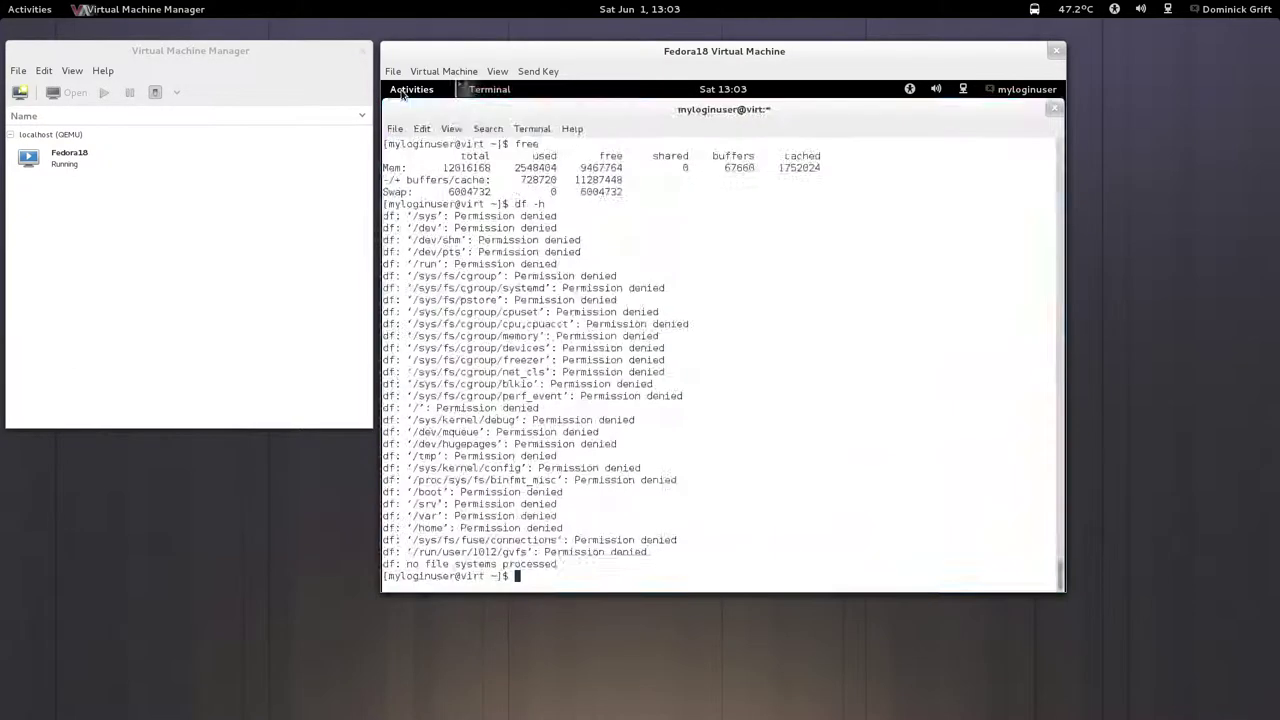
# Launch Dictionary from Show Applications > Office, then close its launch-failure notification
pyautogui.click(403, 94)
pyautogui.click(405, 477)
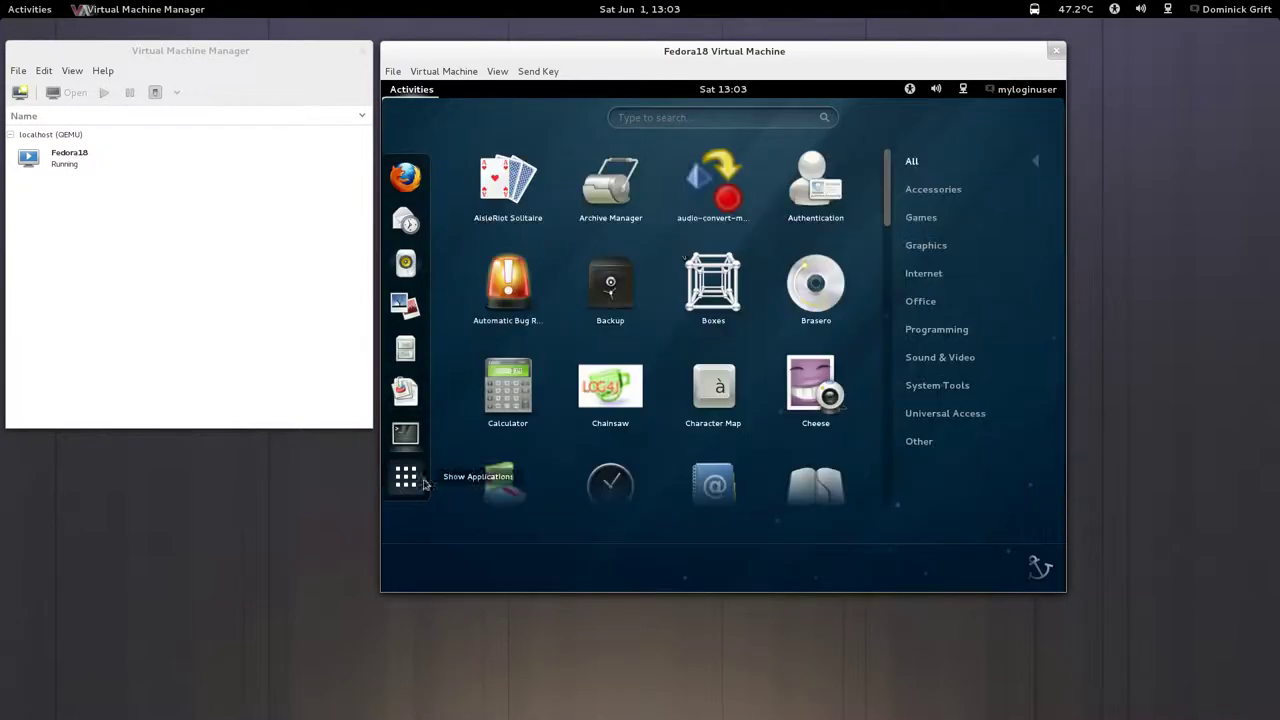
pyautogui.click(906, 304)
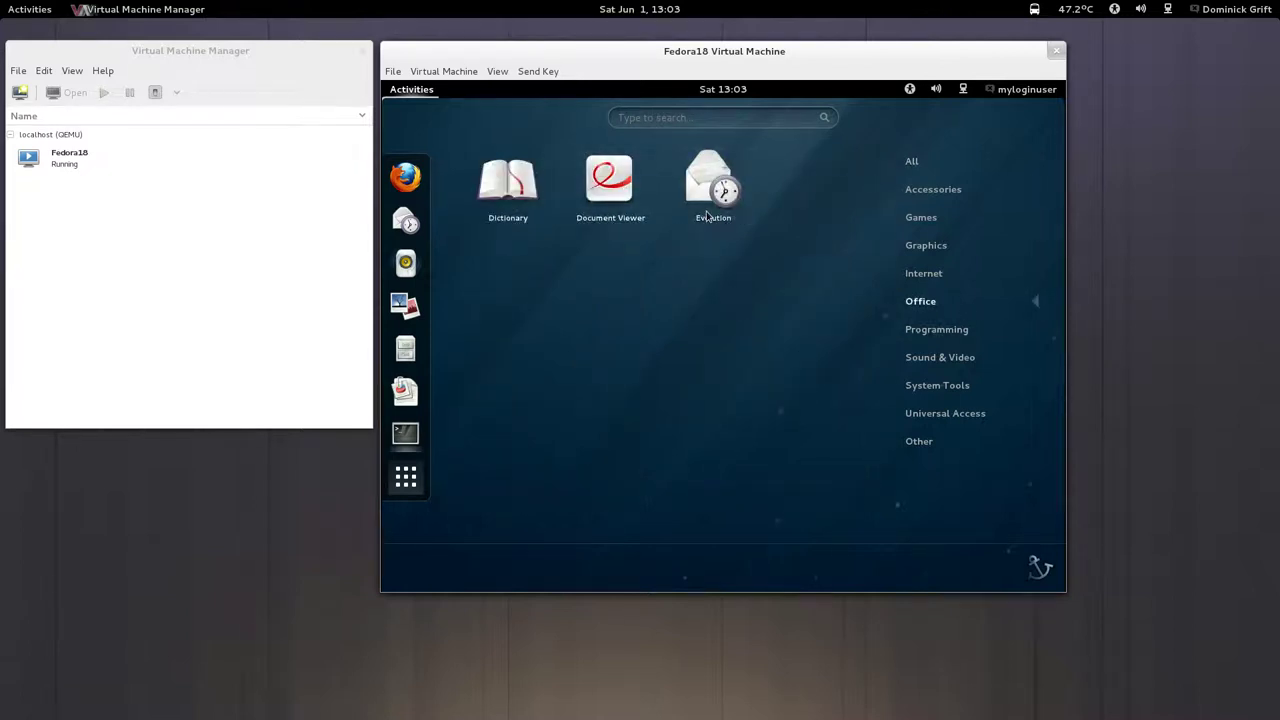
pyautogui.click(518, 195)
pyautogui.moveTo(722, 561)
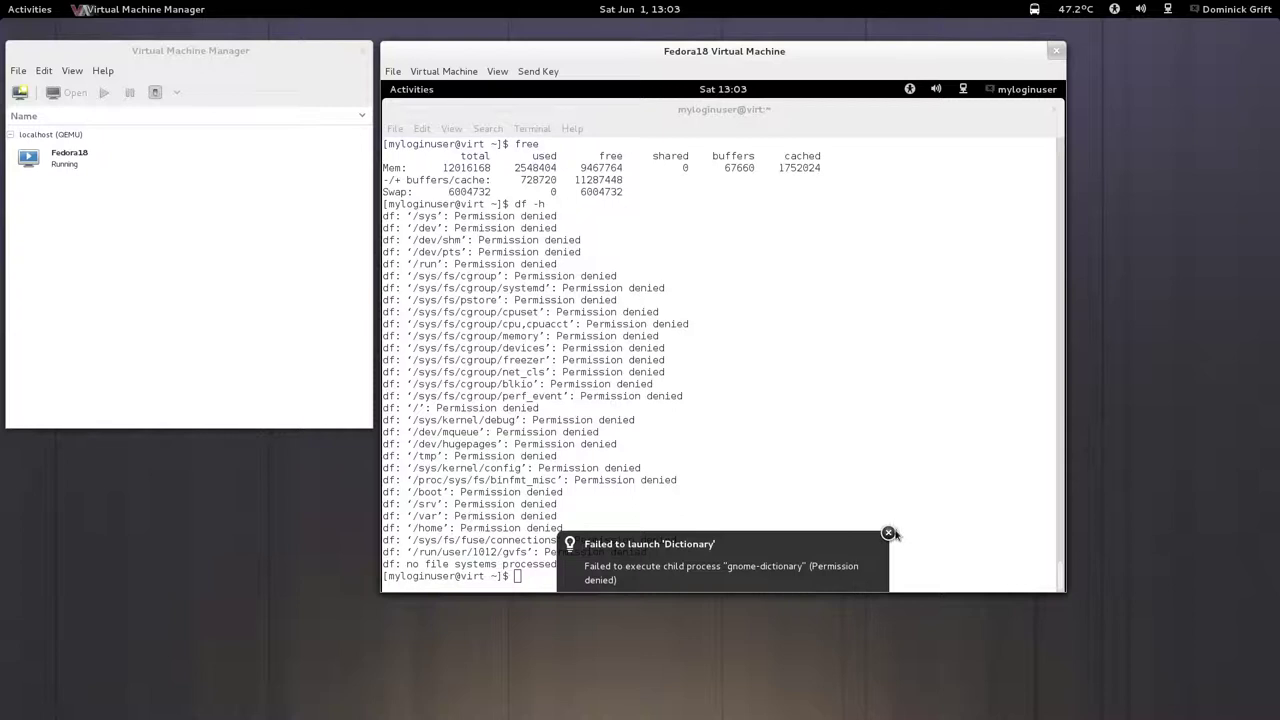
pyautogui.click(891, 531)
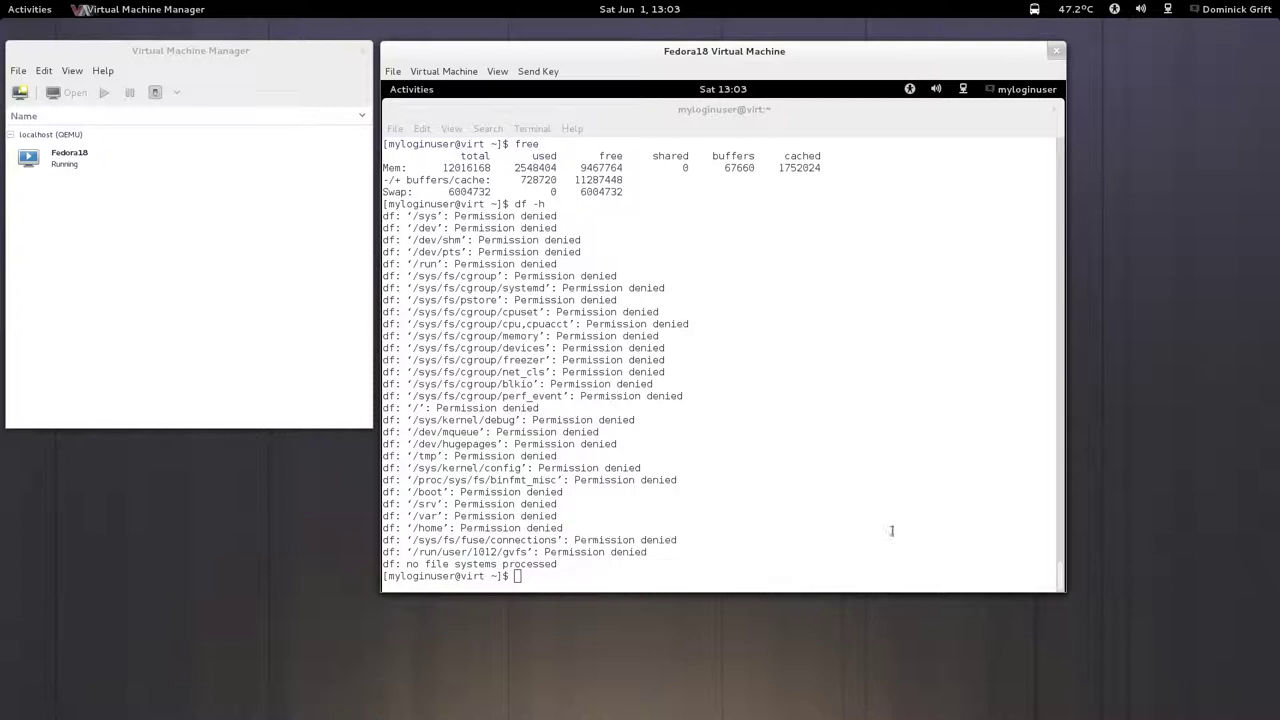
# Restore and shift the terminal window, and lower the guest sound volume slightly
pyautogui.doubleClick(800, 104)
pyautogui.moveTo(735, 136); pyautogui.dragTo(765, 150)
pyautogui.click(936, 89)
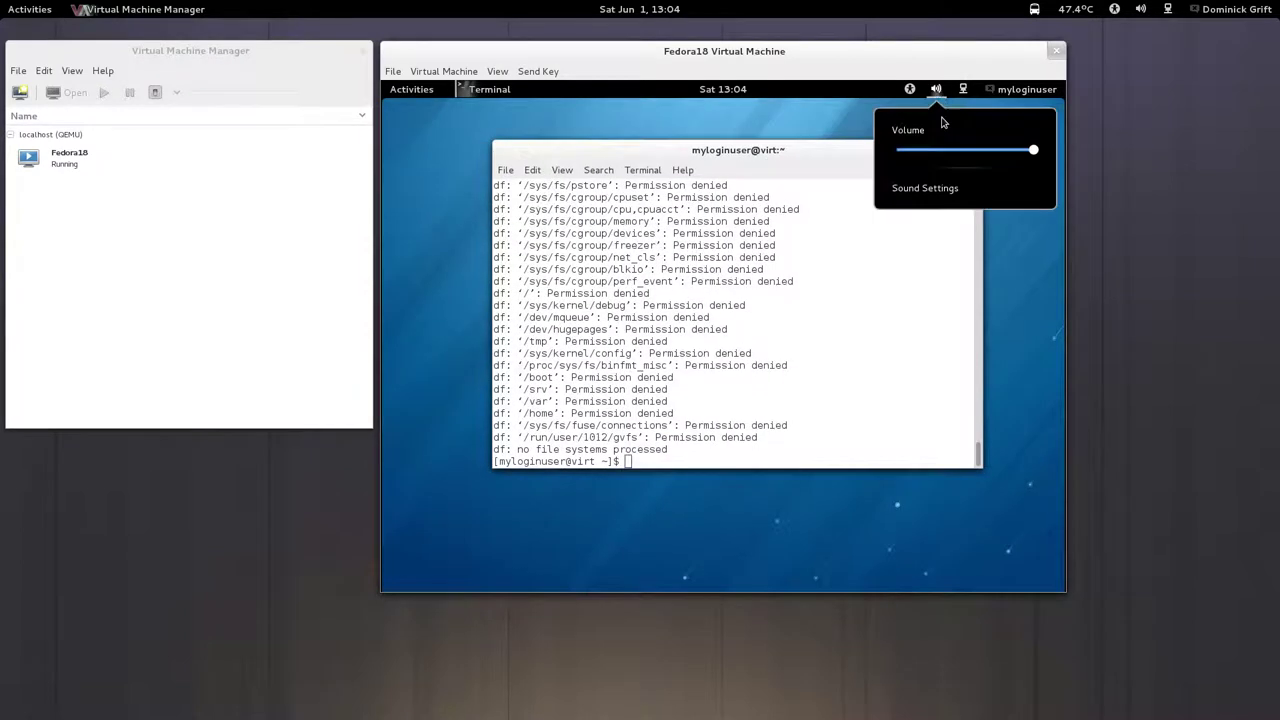
pyautogui.moveTo(1032, 150)
pyautogui.mouseDown()
pyautogui.moveTo(988, 157)
pyautogui.moveTo(1056, 151)
pyautogui.mouseUp()
pyautogui.click(937, 91)
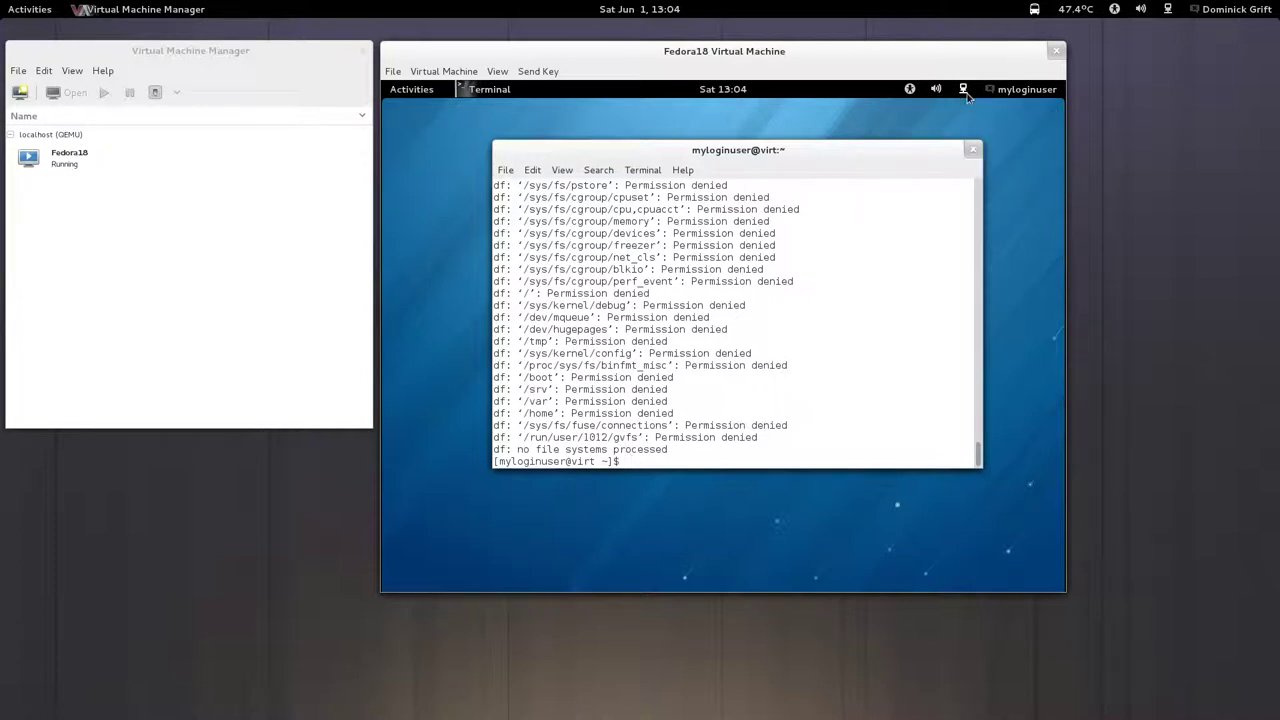
# Try Network Settings, dismiss the failure notice, and open the myloginuser session menu
pyautogui.click(965, 95)
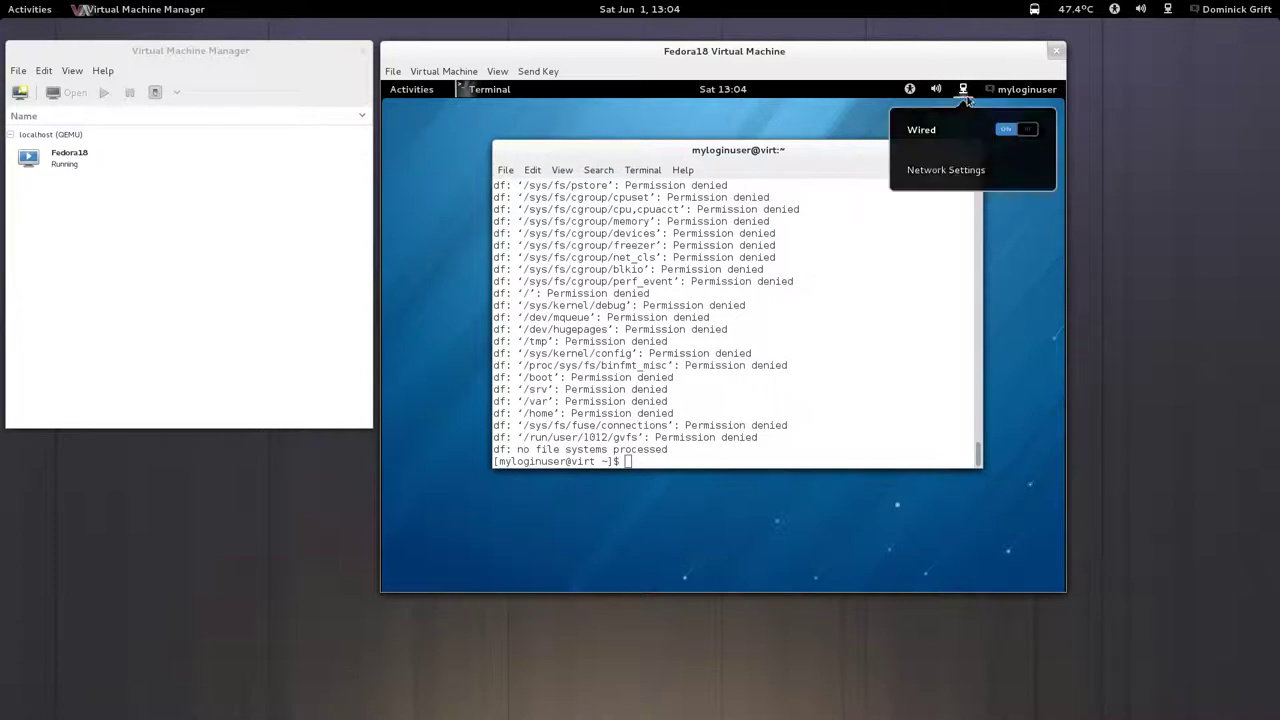
pyautogui.click(944, 171)
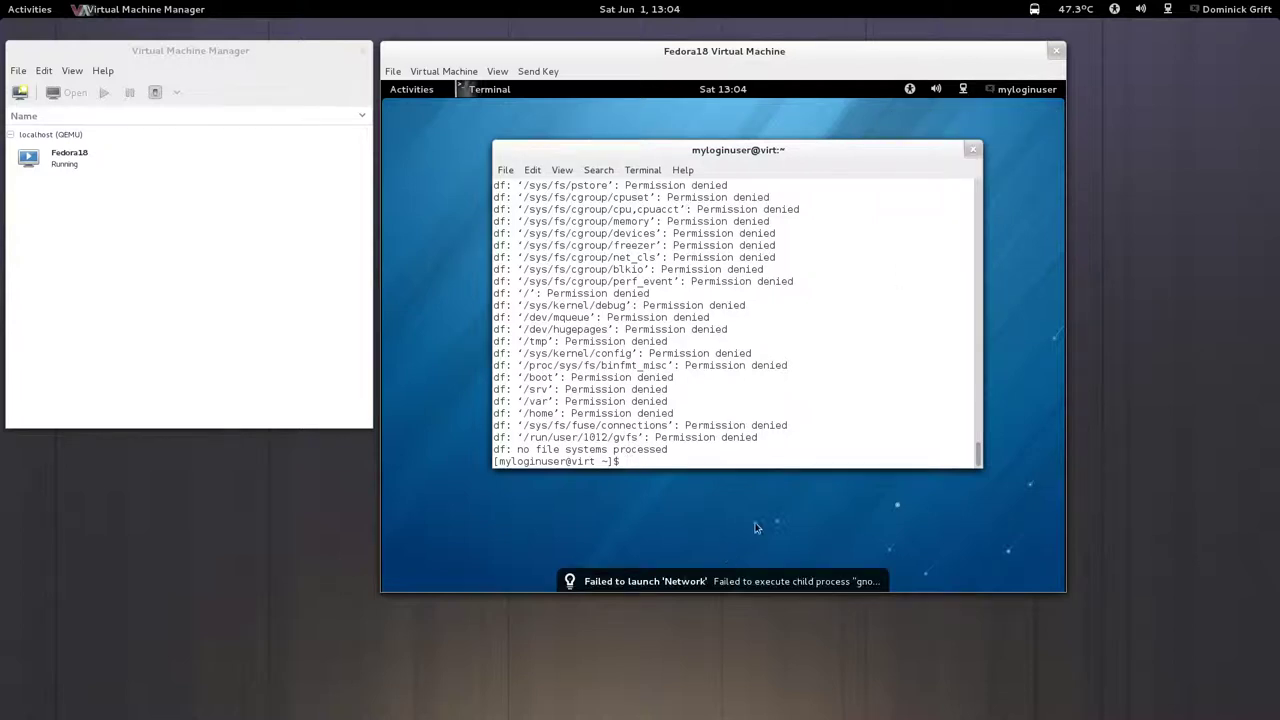
pyautogui.click(888, 533)
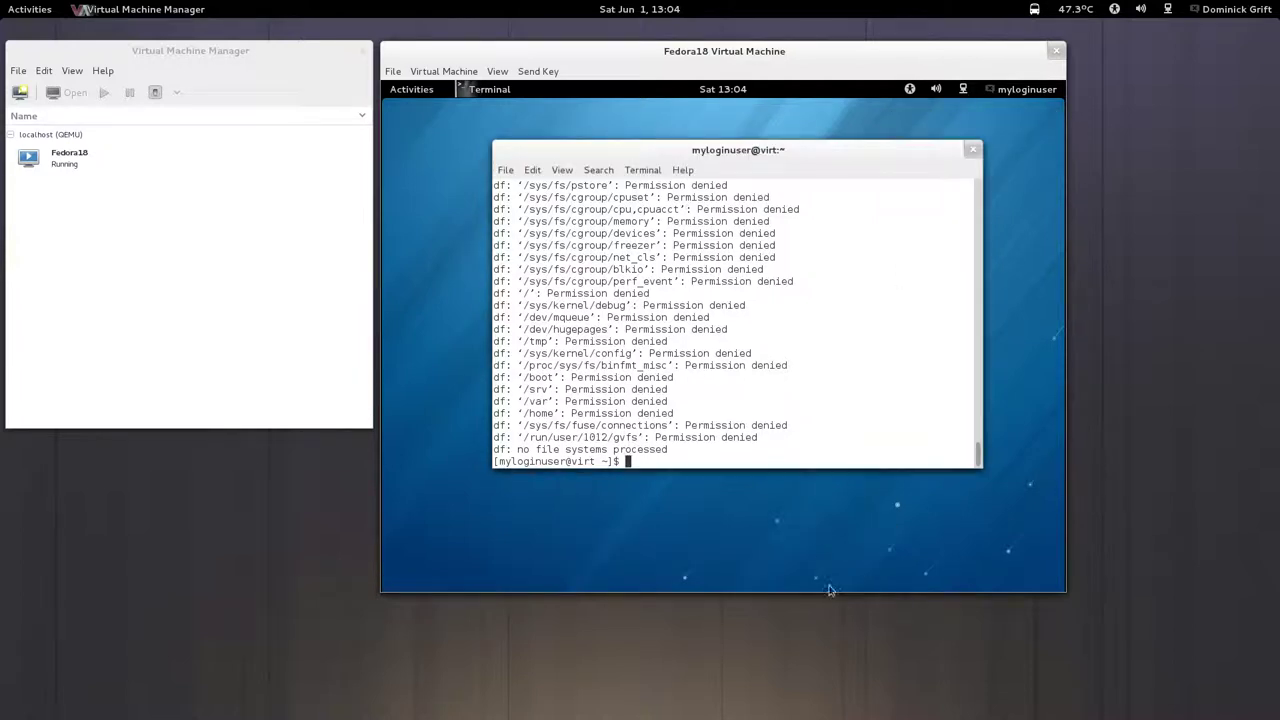
pyautogui.click(1010, 91)
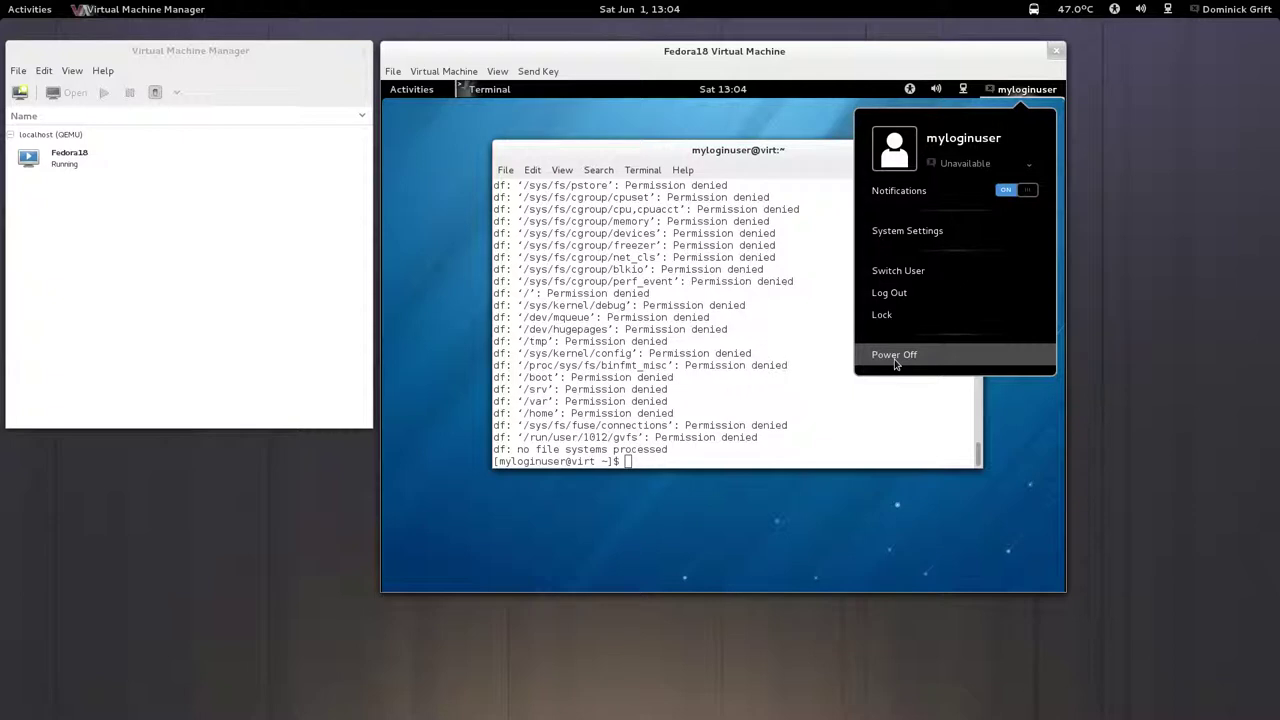
# Choose Power Off in the user menu and pick Restart in the dialog
pyautogui.click(895, 356)
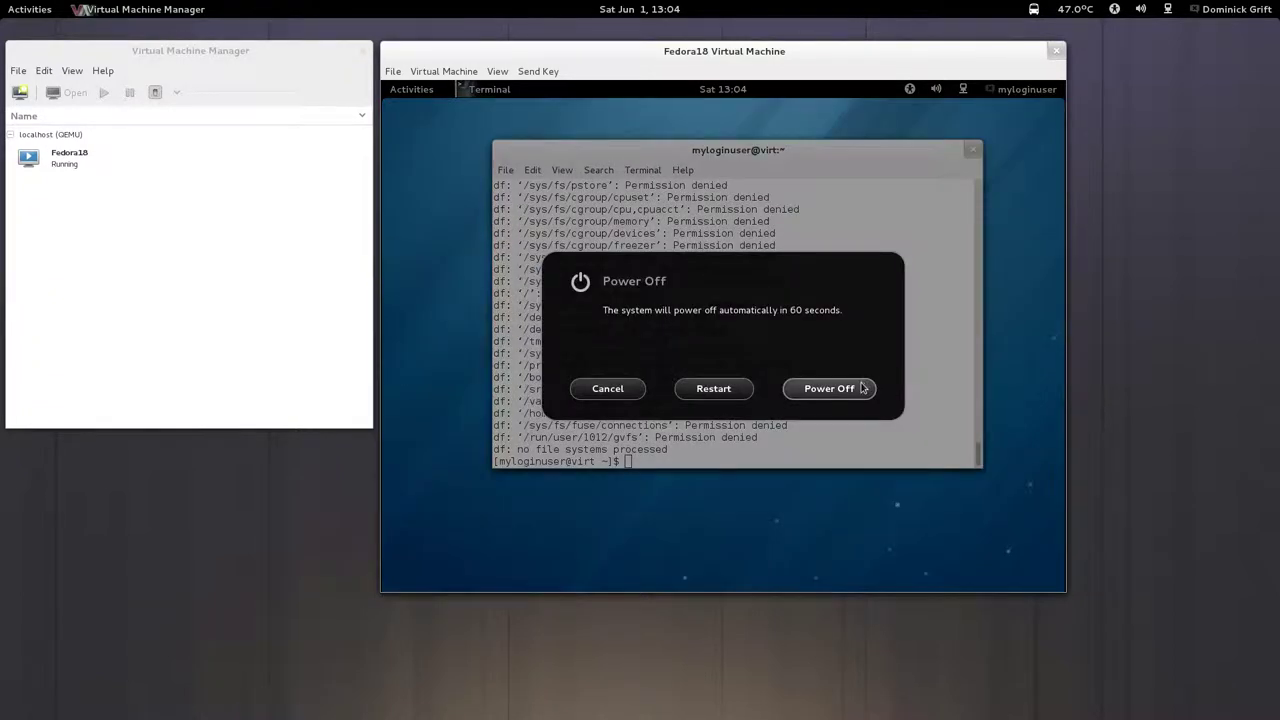
pyautogui.click(703, 389)
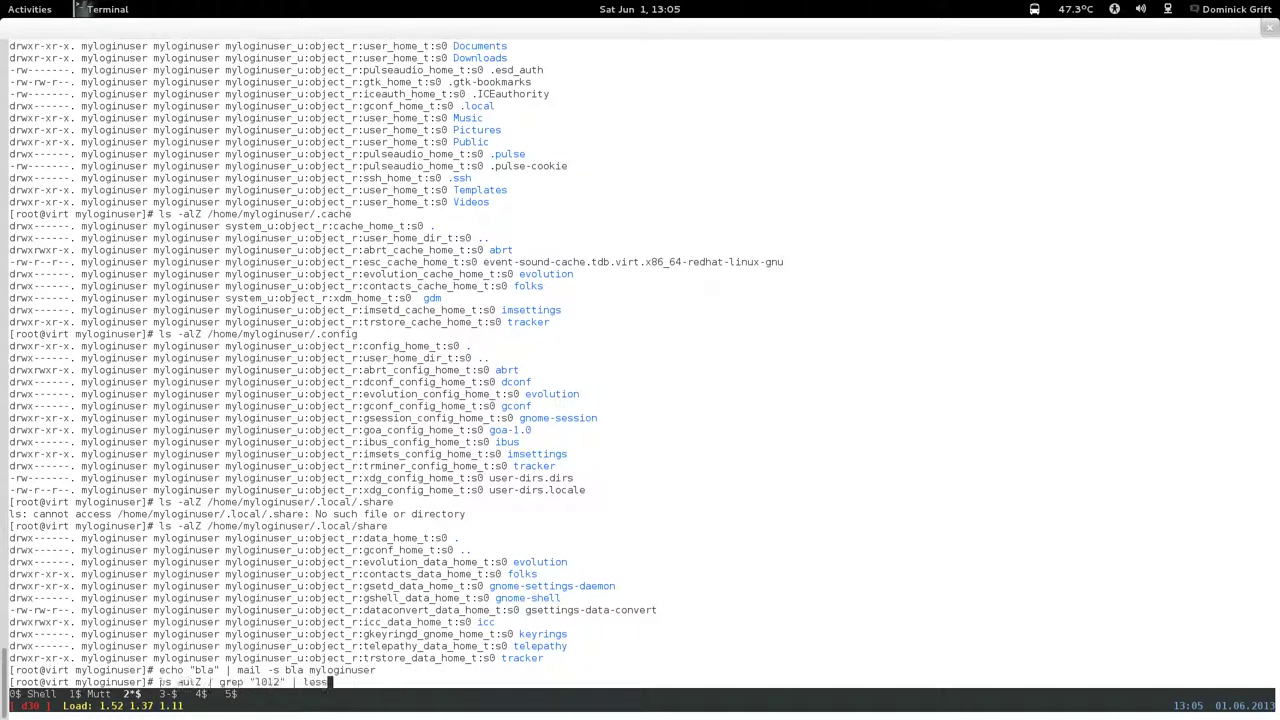
pyautogui.press('Up')
pyautogui.press('Up')
pyautogui.press('Up')
pyautogui.press('Up')
pyautogui.press('Up')
# Rerun the recalled ausearch | audit2allow | less command with start time 13:04
pyautogui.press('Left')
pyautogui.press('Left')
pyautogui.press('Left')
pyautogui.press('Left')
pyautogui.press('Left')
pyautogui.press('Left')
pyautogui.press('Left')
pyautogui.press('Left')
pyautogui.press('Left')
pyautogui.press('BackSpace')
pyautogui.press('BackSpace')
pyautogui.press('BackSpace')
pyautogui.press('BackSpace')
pyautogui.press('BackSpace')
pyautogui.write('13:00')
pyautogui.press('Return')
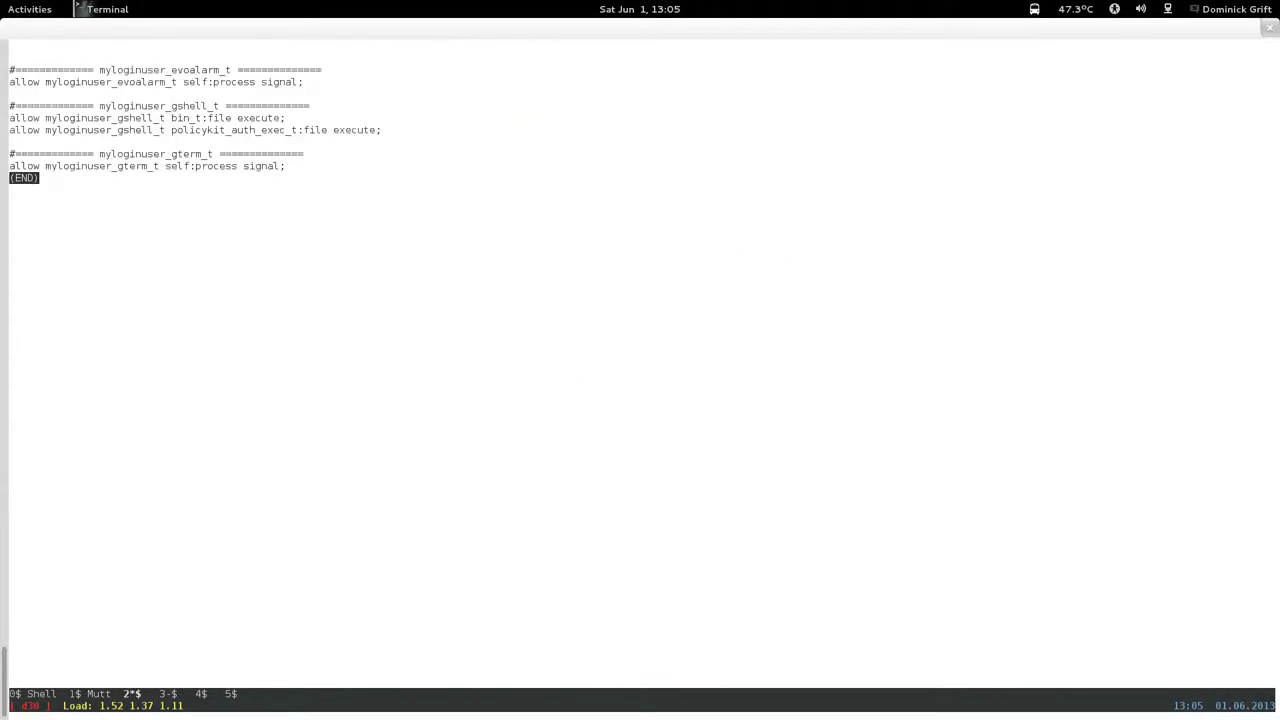
# Select the policykit_auth_exec_t, gterm and evoalarm allow rules in the output
pyautogui.moveTo(390, 131); pyautogui.dragTo(5, 129)
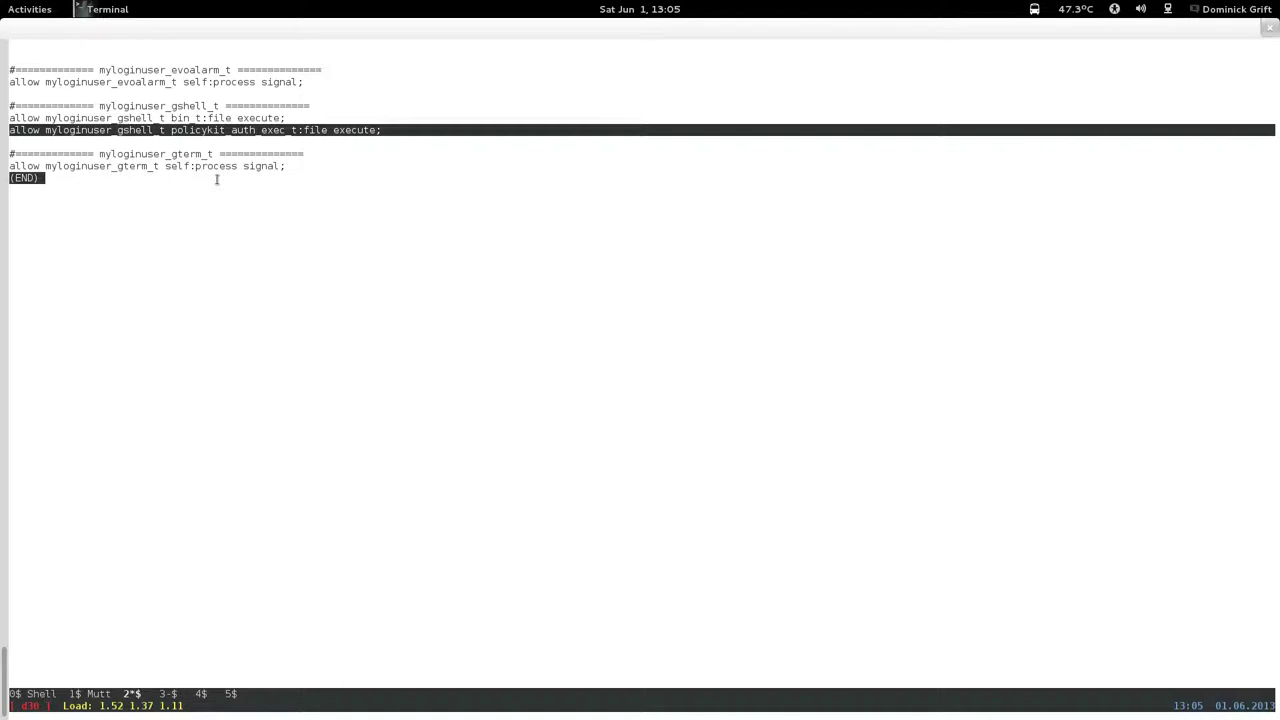
pyautogui.moveTo(289, 166); pyautogui.dragTo(14, 166)
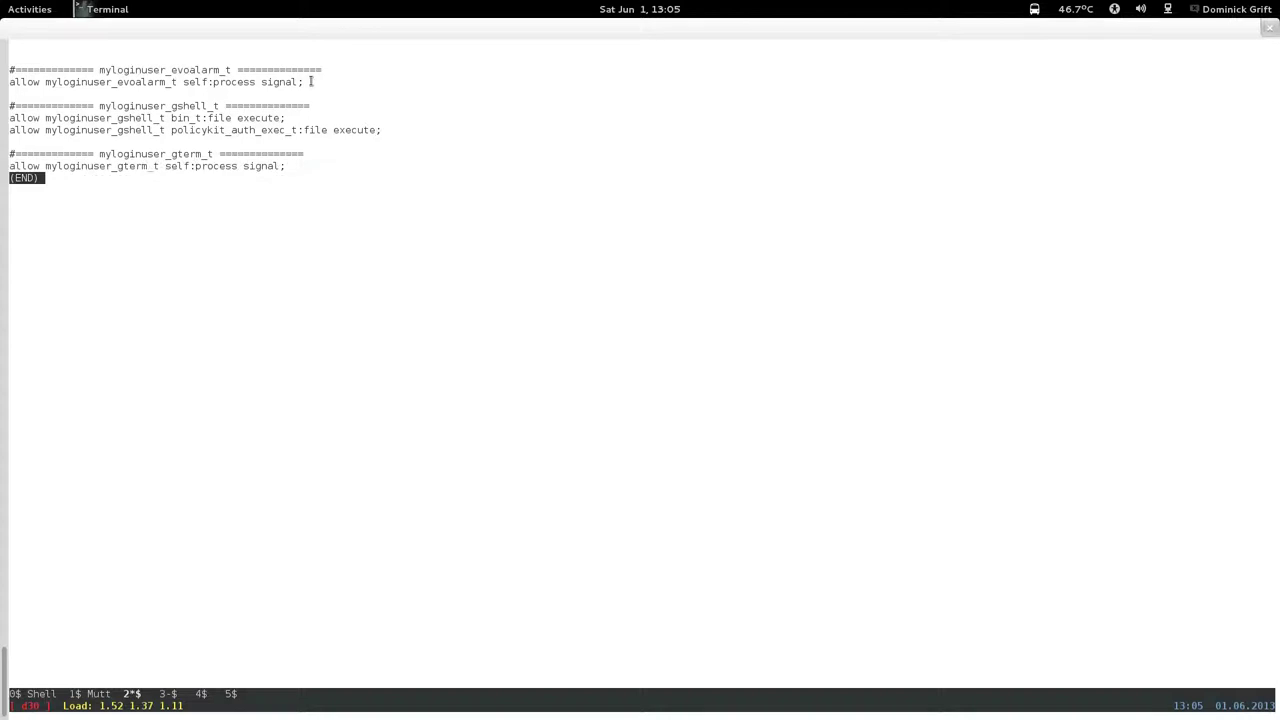
pyautogui.moveTo(311, 82); pyautogui.dragTo(14, 82)
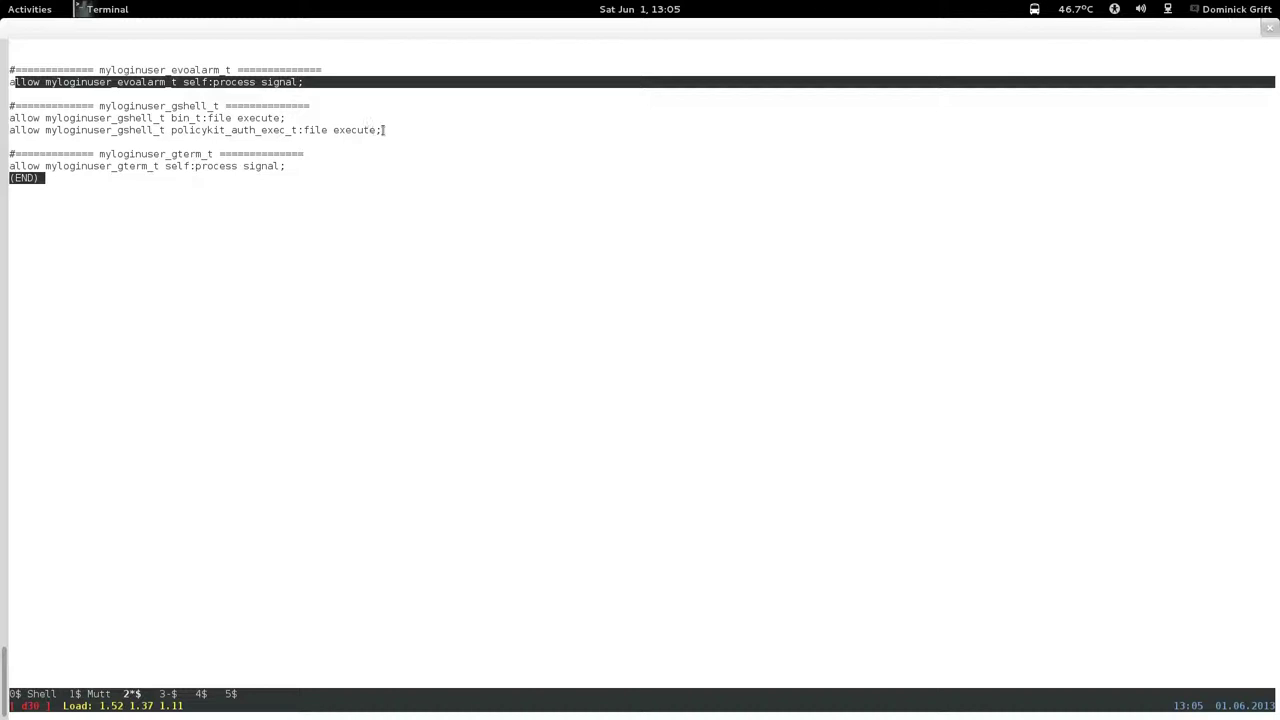
pyautogui.moveTo(384, 130); pyautogui.dragTo(14, 130)
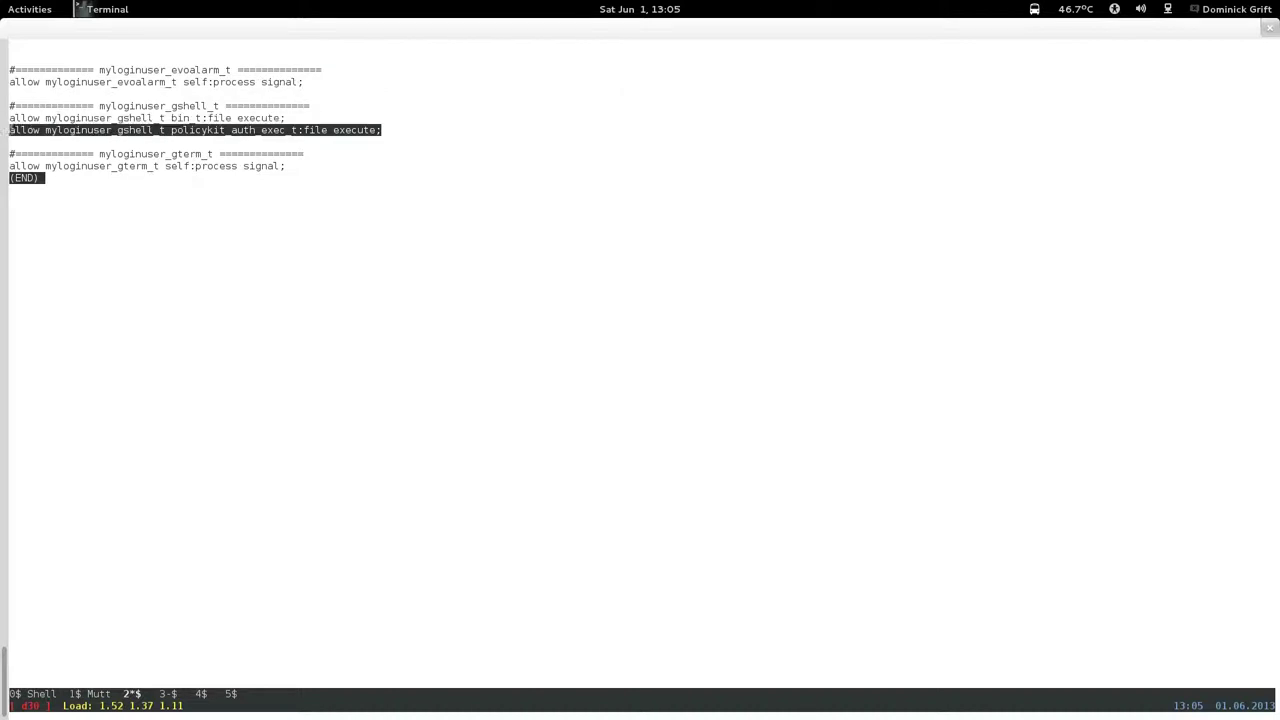
pyautogui.click(61, 133)
# Quit less and rerun the search for user_avc records since 13:04 through audit2allow
pyautogui.press('q')
pyautogui.press('Up')
pyautogui.hotkey('ctrl', 'Left')
pyautogui.hotkey('ctrl', 'Left')
pyautogui.hotkey('ctrl', 'Left')
pyautogui.hotkey('ctrl', 'Left')
pyautogui.hotkey('ctrl', 'Left')
pyautogui.hotkey('ctrl', 'Left')
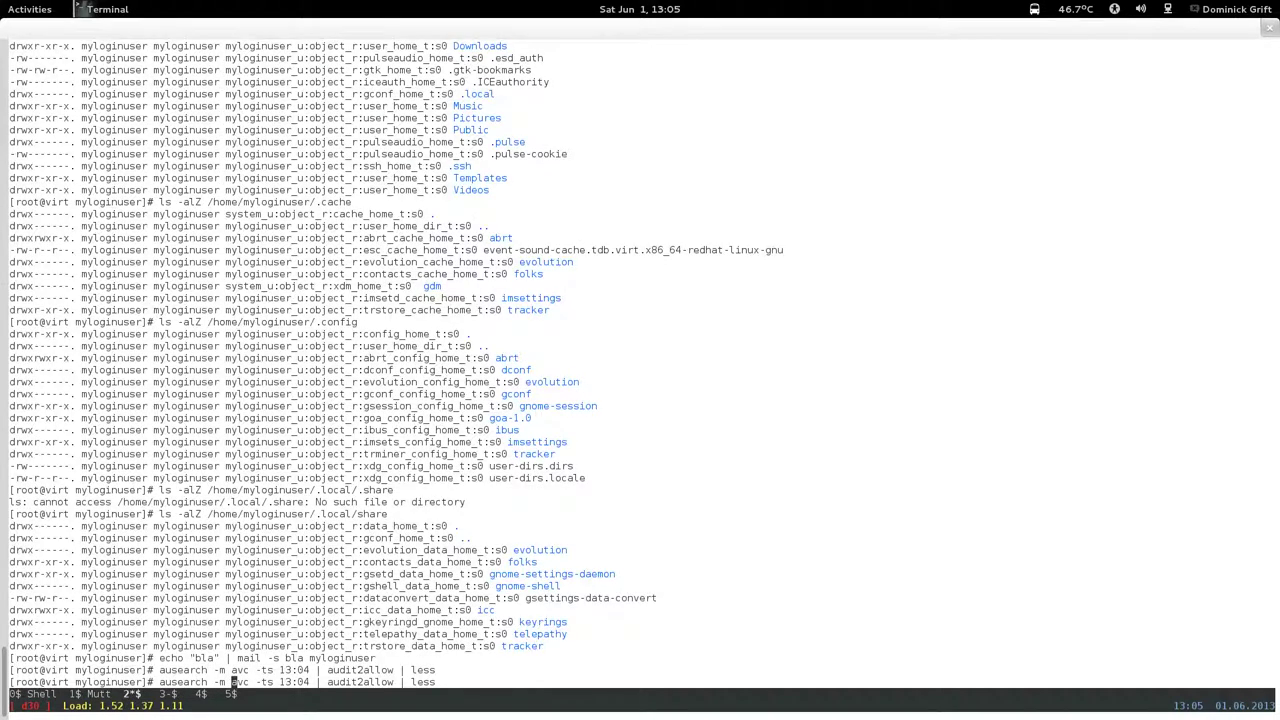
pyautogui.write('user')
pyautogui.press('Return')
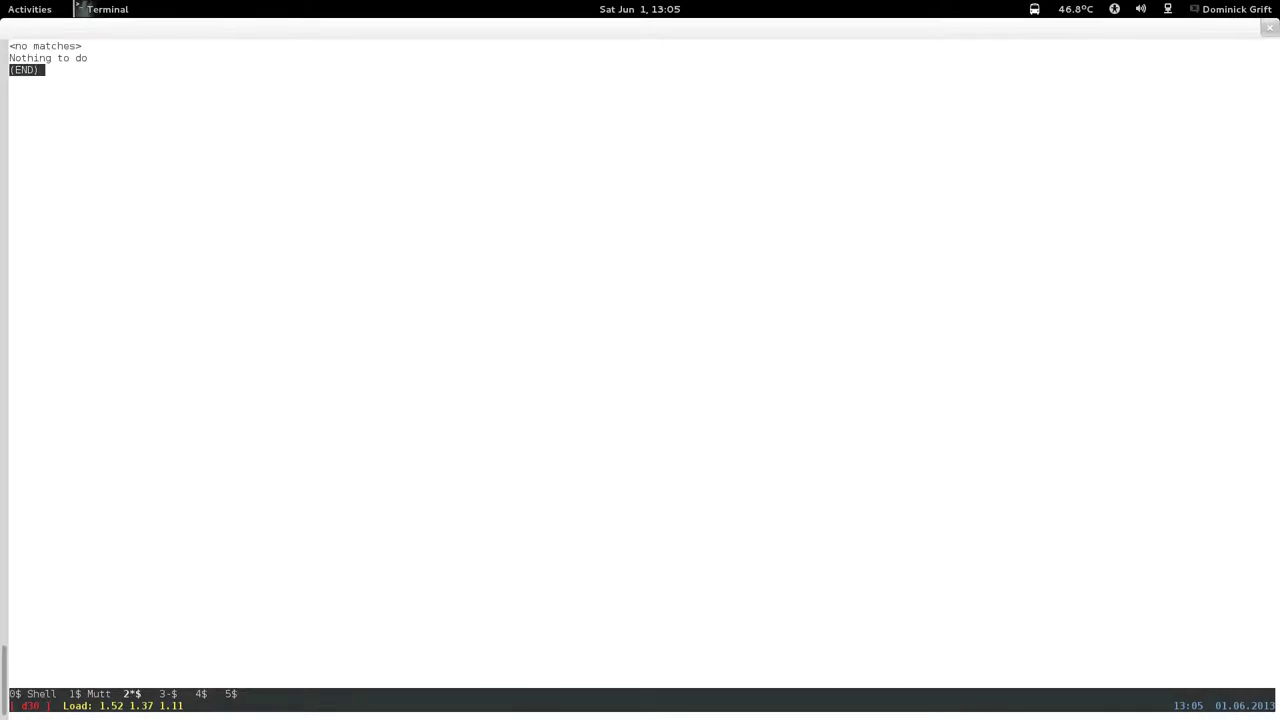
# Pipe the last 100 lines of /var/log/messages to audit2allow, then open the window overview
pyautogui.write('qtail -n 100 ')
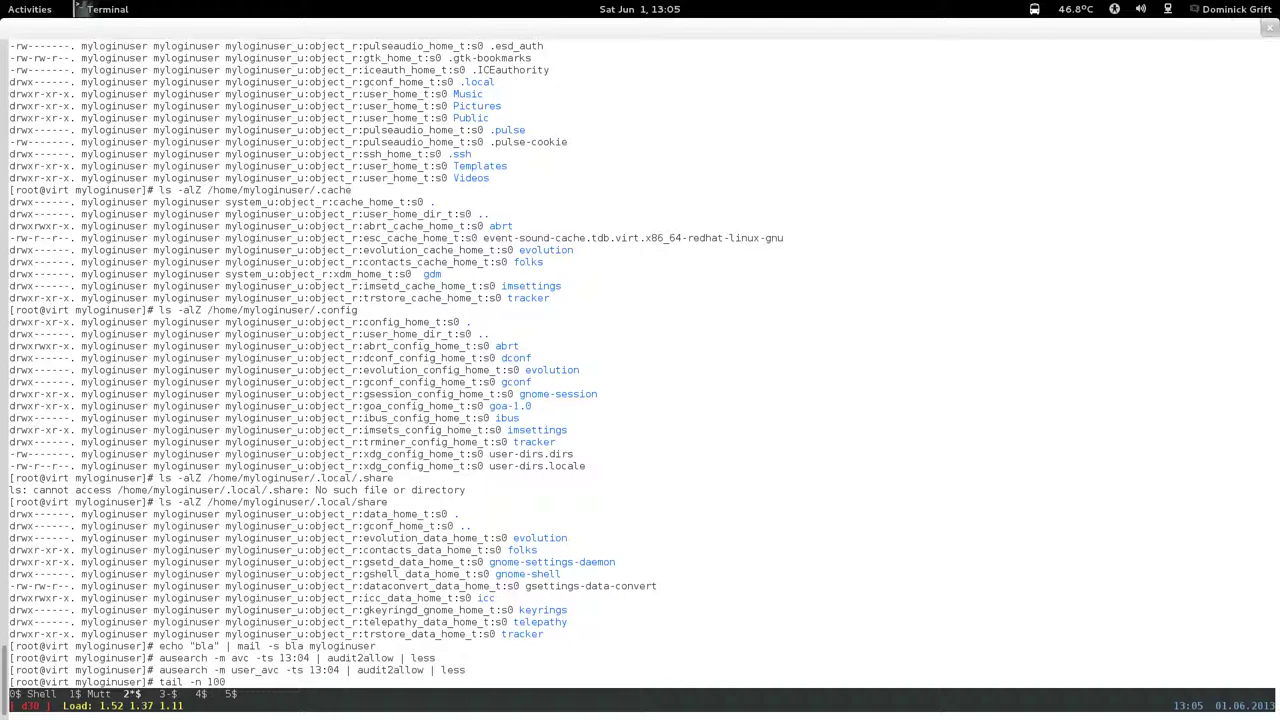
pyautogui.write('ar/log/messages')
pyautogui.hotkey('ctrl', 'Left')
pyautogui.hotkey('ctrl', 'Left')
pyautogui.hotkey('ctrl', 'Left')
pyautogui.hotkey('ctrl', 'Right')
pyautogui.hotkey('ctrl', 'Right')
pyautogui.hotkey('ctrl', 'Right')
pyautogui.write('| audit2allow')
pyautogui.press('Return')
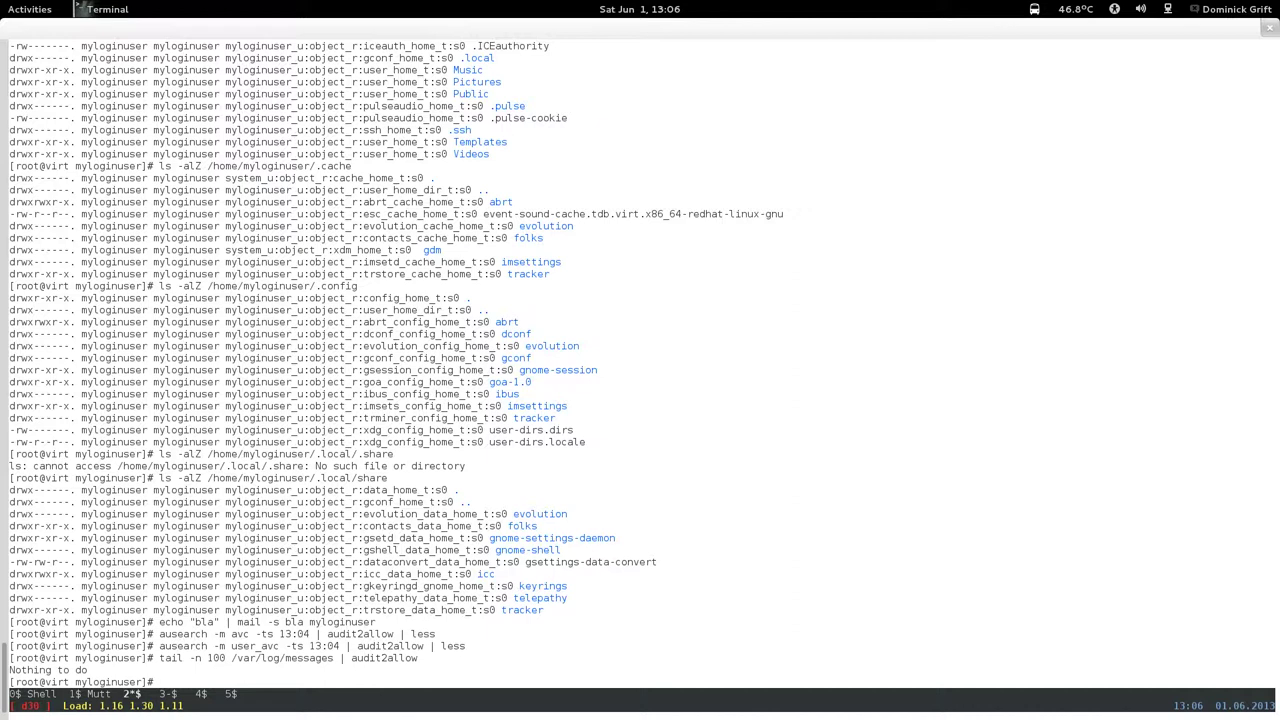
pyautogui.press('super')
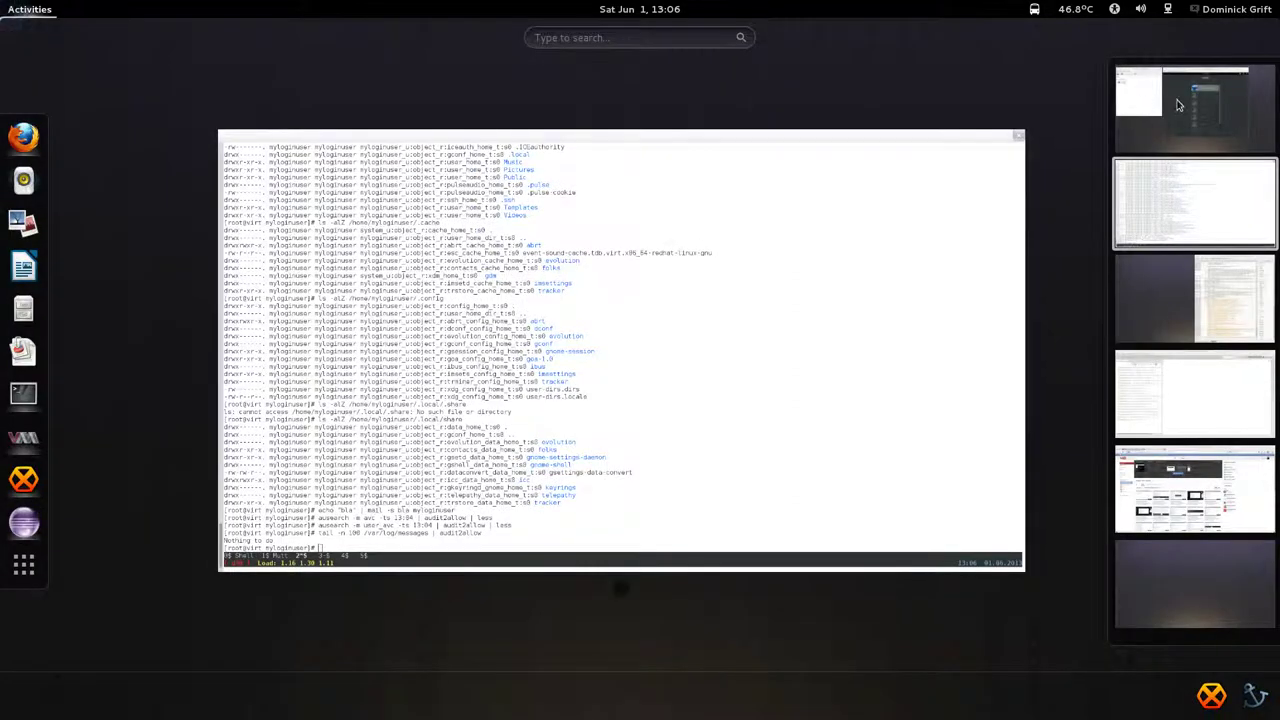
# Log into the Fedora18 guest as myloginuser by entering the account password
pyautogui.scroll(1, 1160, 220)
pyautogui.click(970, 356)
pyautogui.click(751, 252)
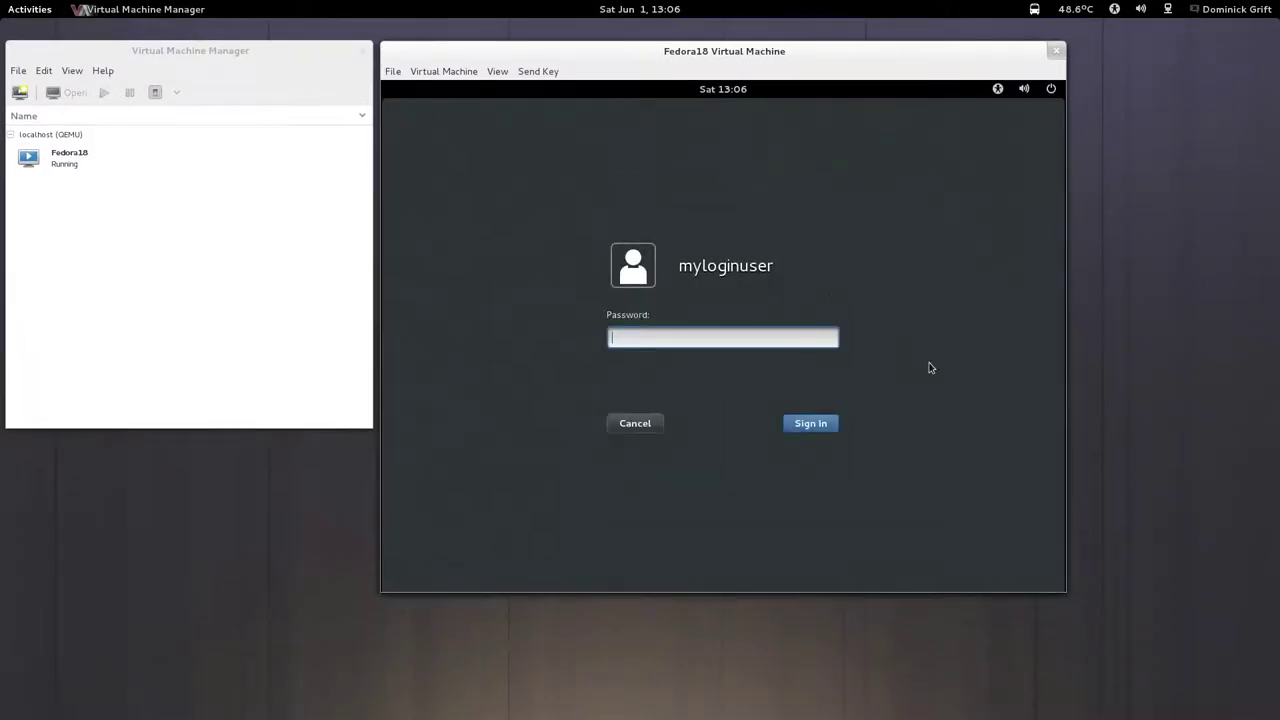
pyautogui.write('***************')
pyautogui.press('Return')
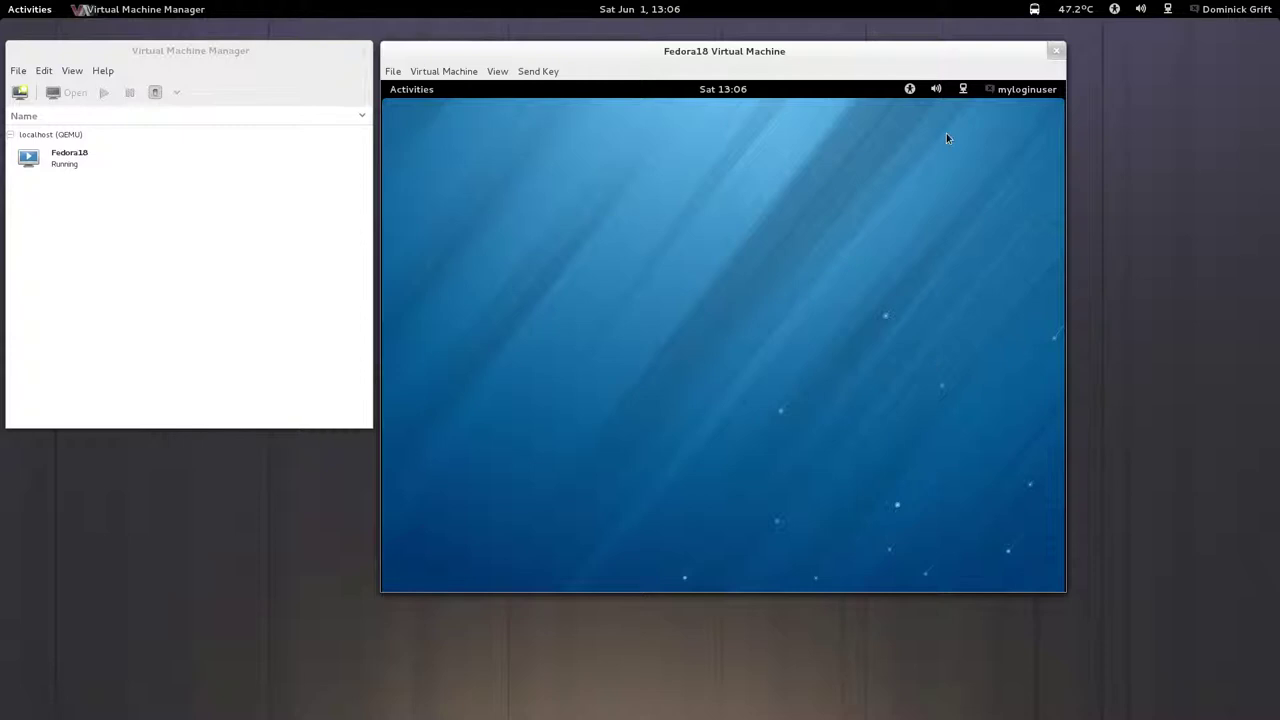
# Briefly open and close the guest's user menu and Activities overview
pyautogui.click(1012, 92)
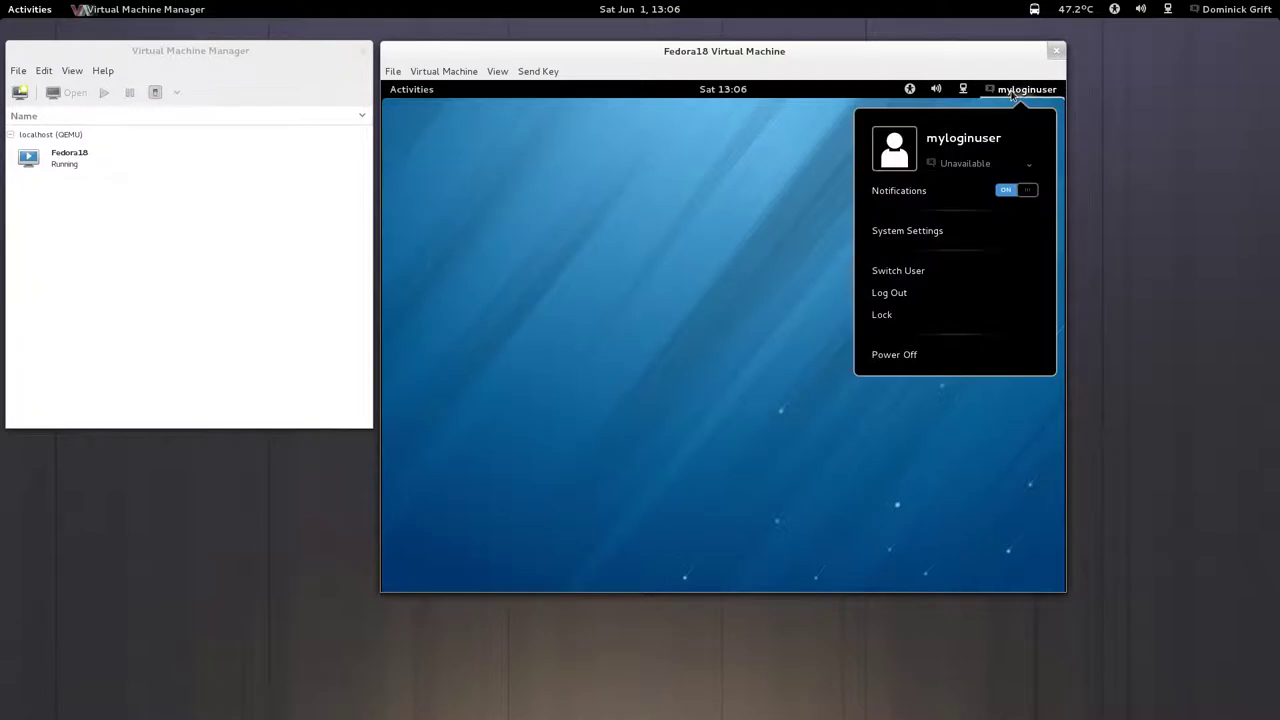
pyautogui.click(1012, 92)
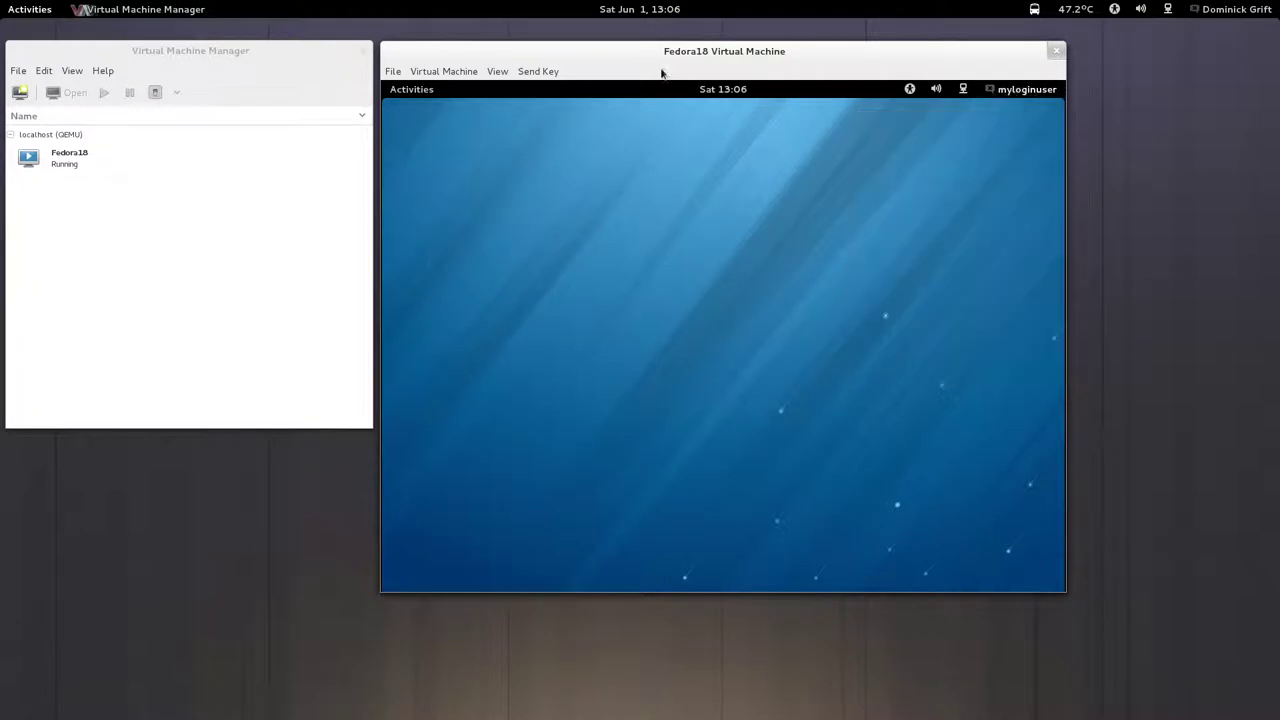
pyautogui.click(405, 92)
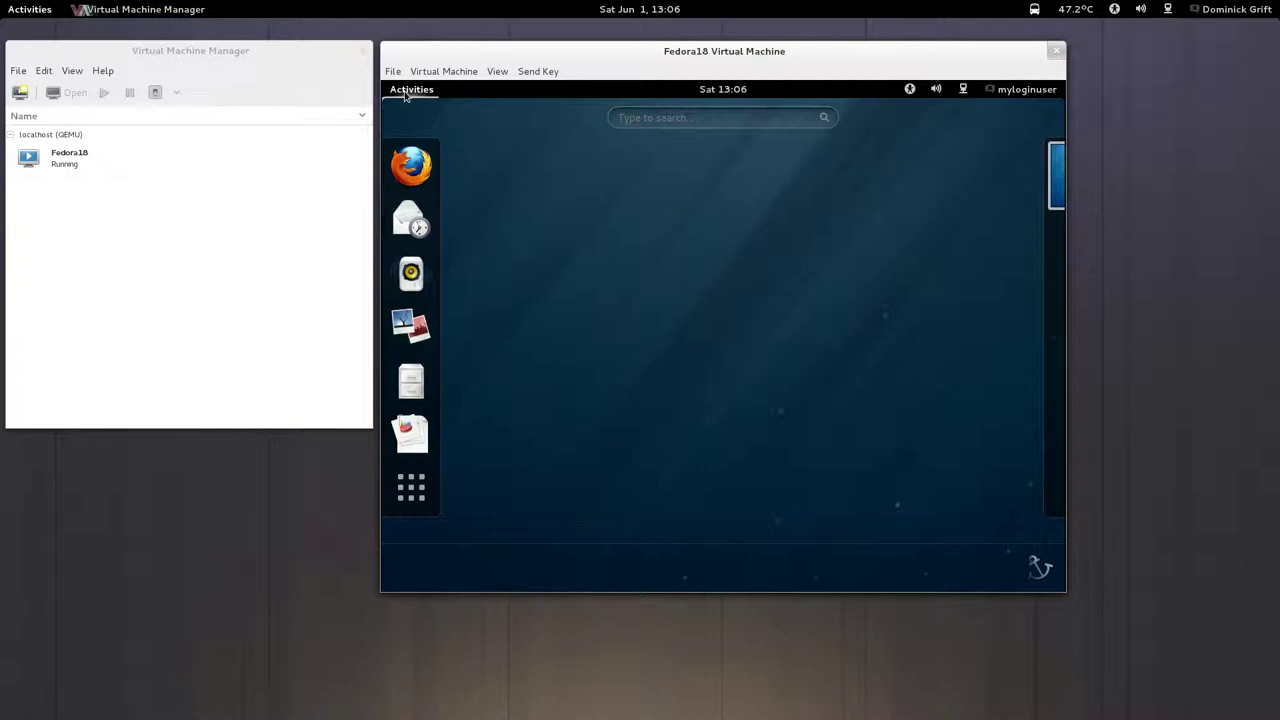
pyautogui.click(405, 92)
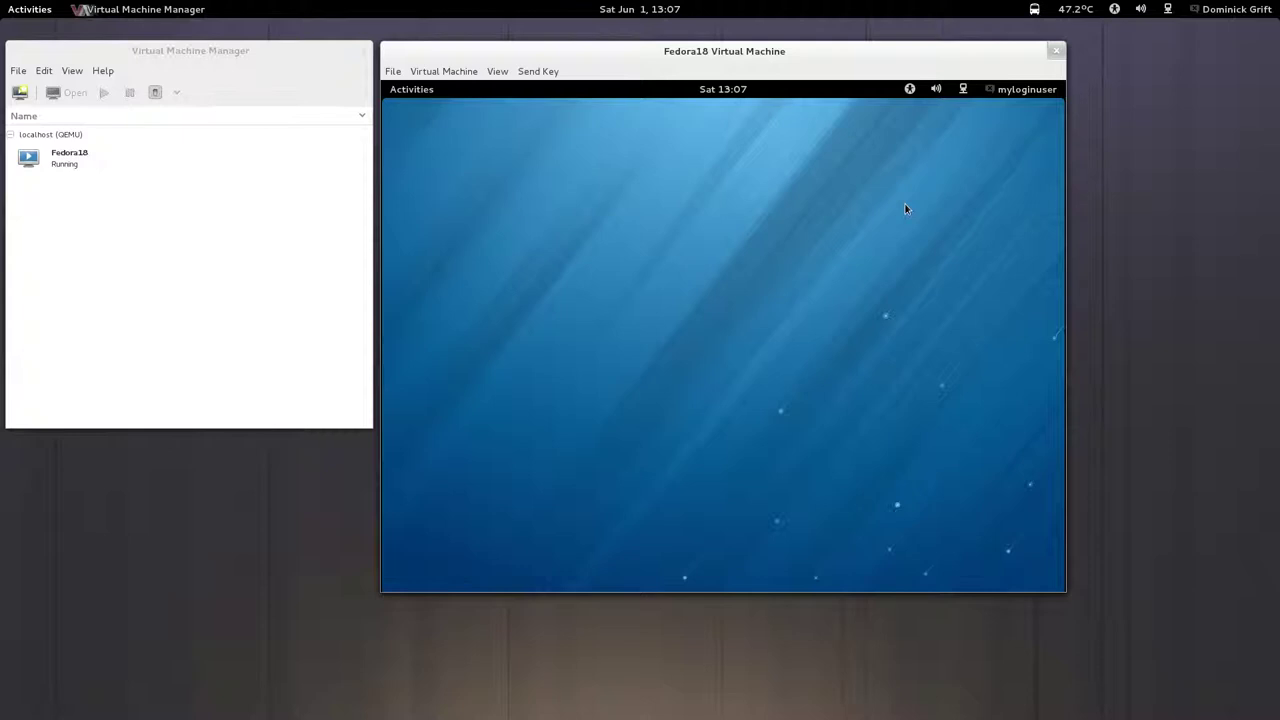
# Show the guest's full application grid from Activities and scroll through it
pyautogui.click(411, 89)
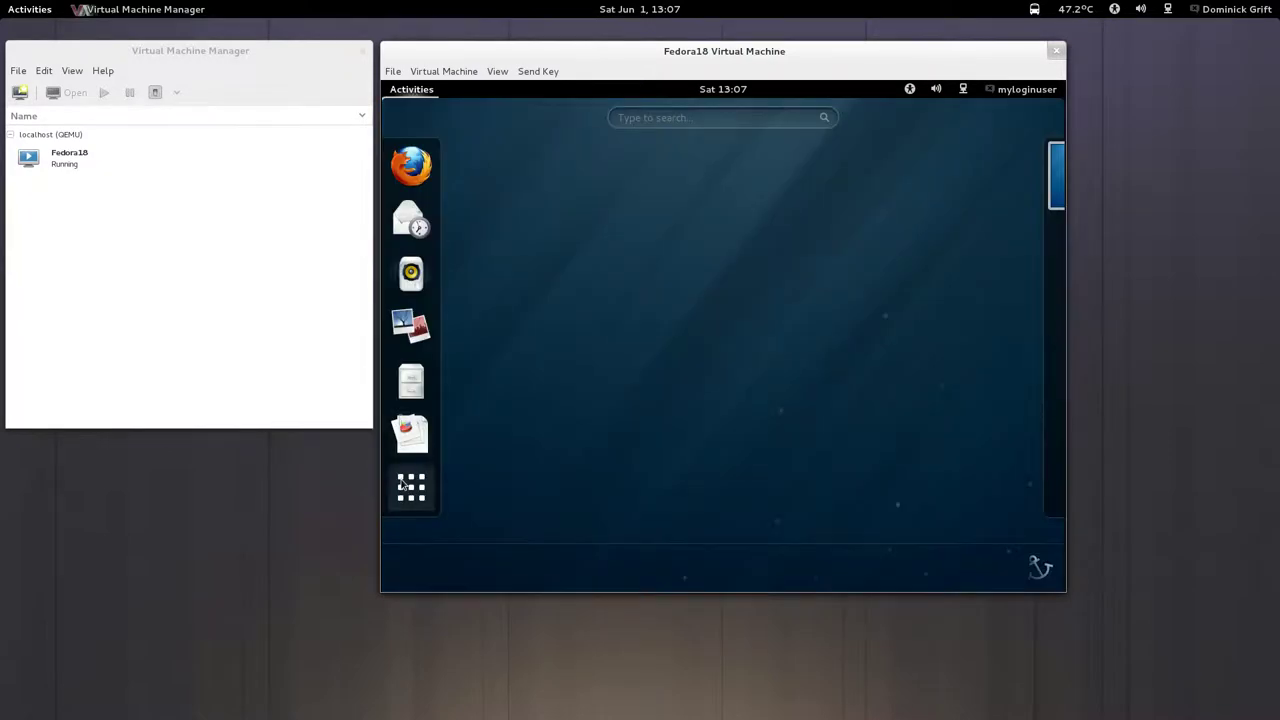
pyautogui.click(408, 486)
pyautogui.scroll(-5, 540, 440)
pyautogui.scroll(-5, 543, 436)
pyautogui.scroll(-5, 543, 436)
pyautogui.scroll(-5, 544, 437)
# Launch a guest terminal, run ls -alZ .config, and dismiss the SELinux alert
pyautogui.click(520, 372)
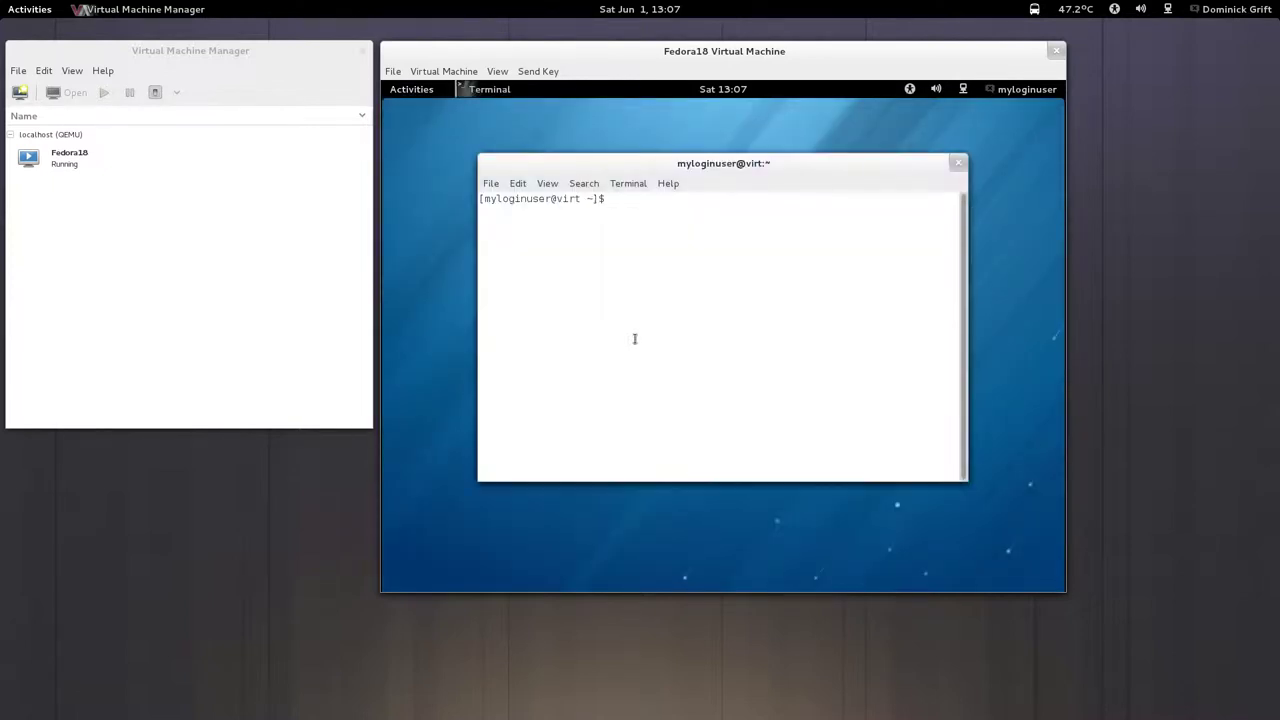
pyautogui.write('ls -alZ .conf')
pyautogui.write('ig')
pyautogui.press('Return')
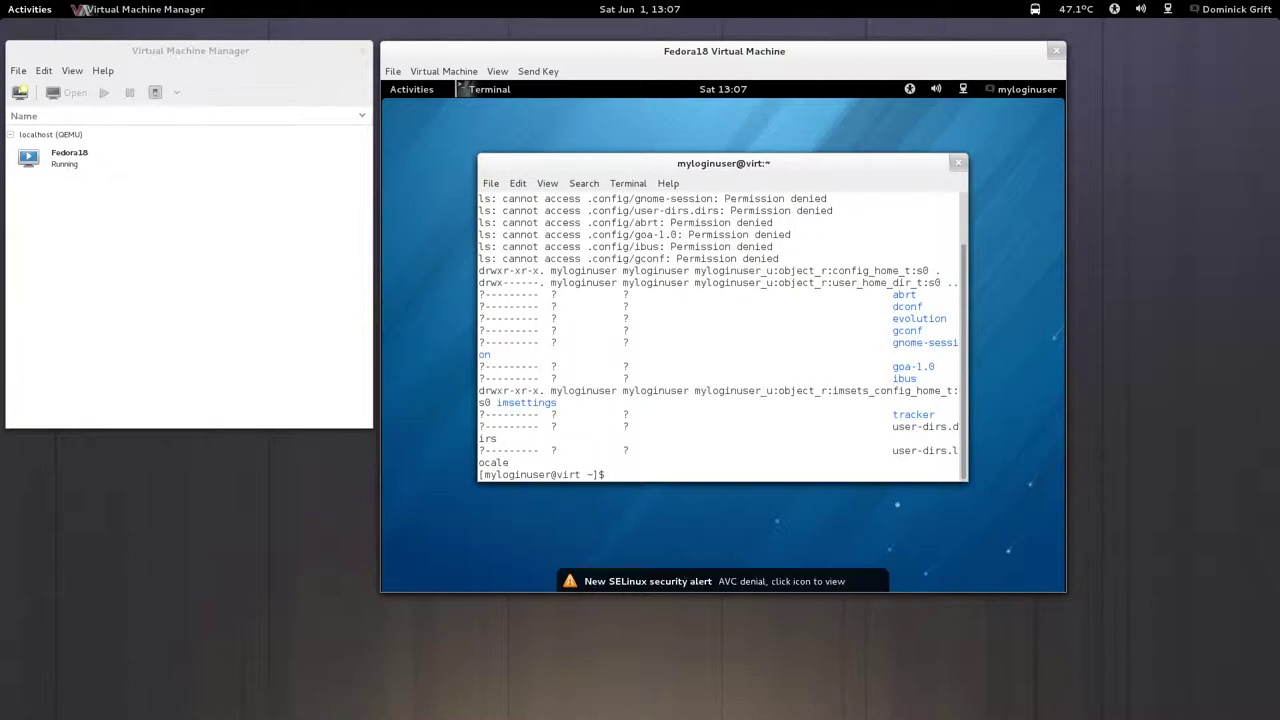
pyautogui.moveTo(722, 540)
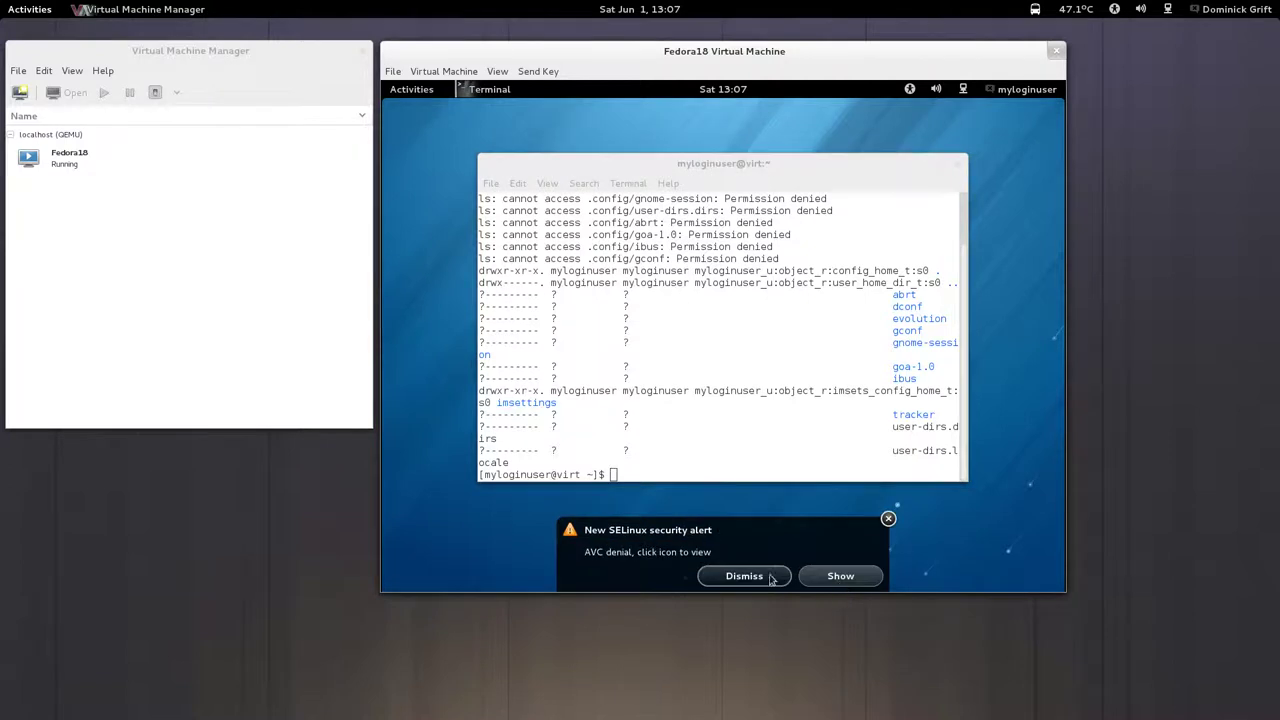
pyautogui.click(755, 578)
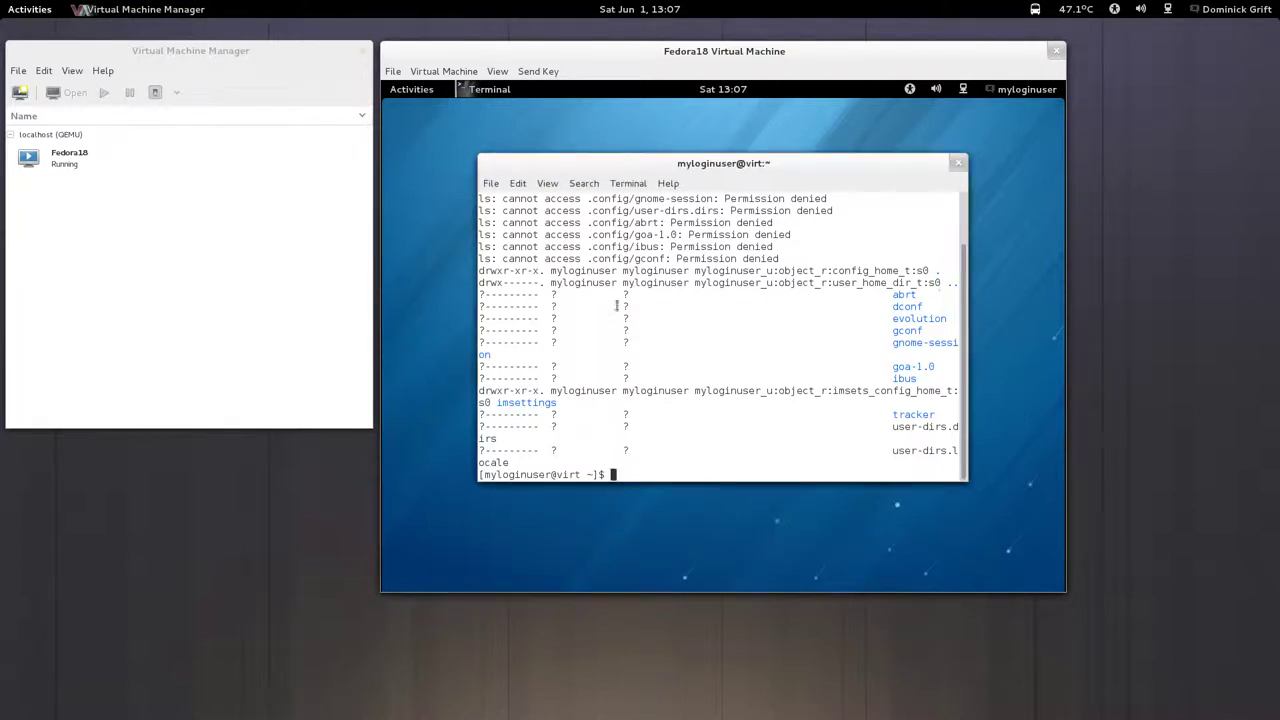
# Highlight the Permission-denied entries, abrt through ibus and tracker, in the .config listing
pyautogui.moveTo(493, 295); pyautogui.dragTo(973, 376)
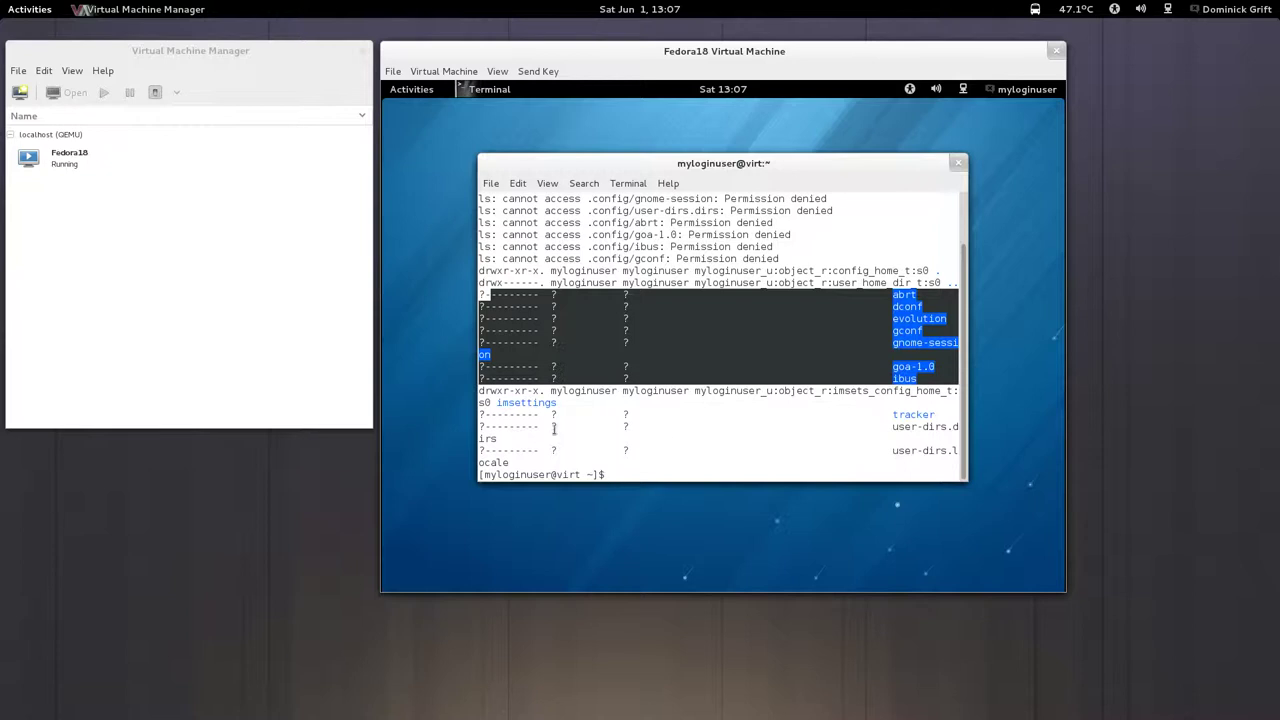
pyautogui.moveTo(520, 426); pyautogui.dragTo(925, 405)
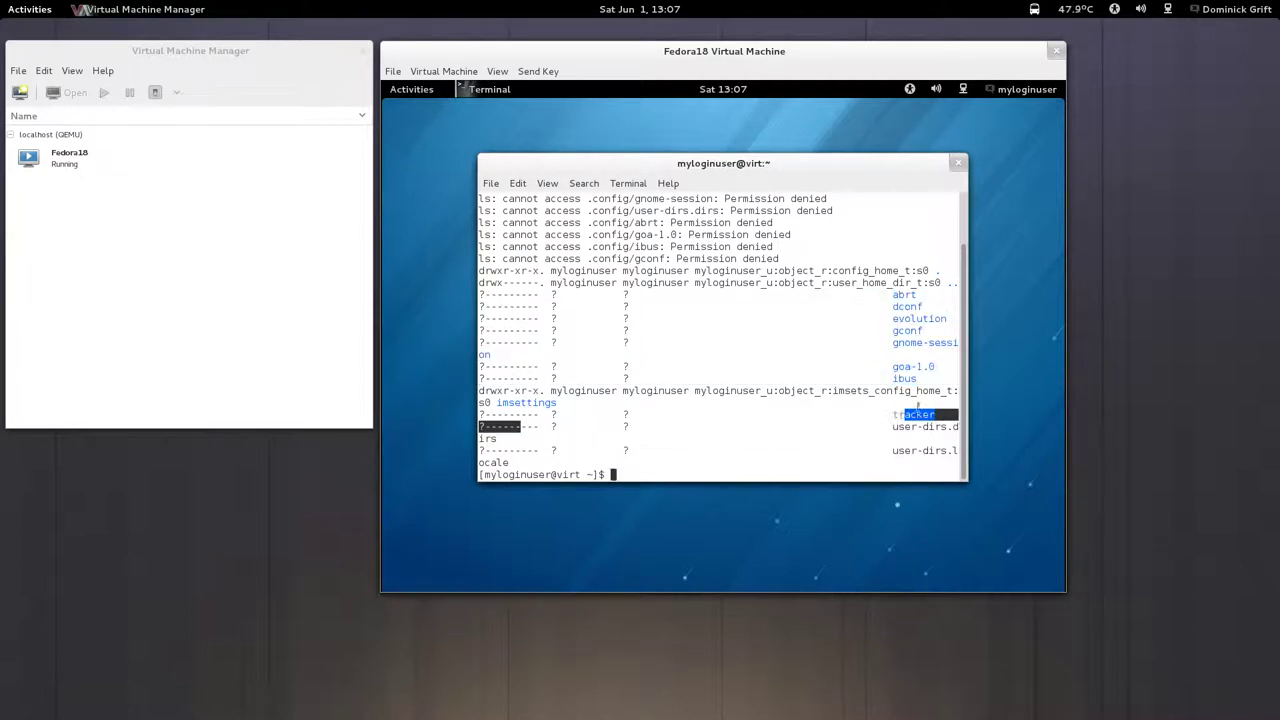
pyautogui.click(882, 299)
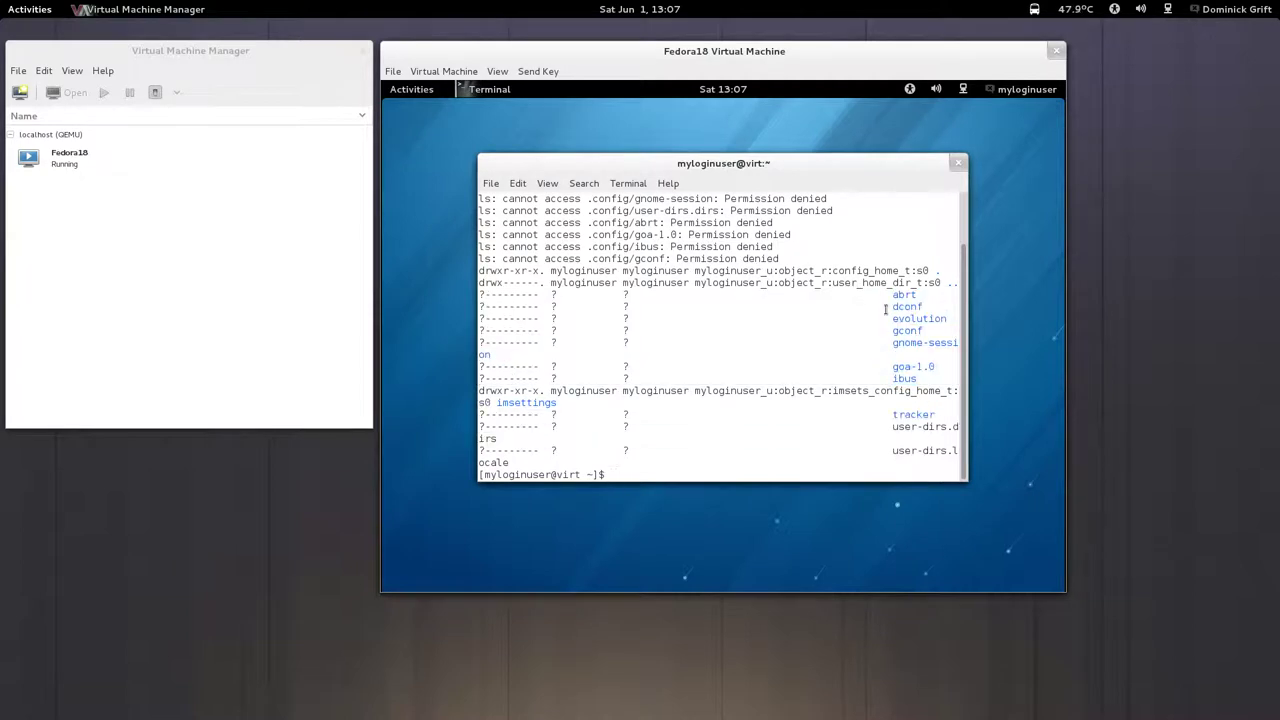
pyautogui.moveTo(885, 296); pyautogui.dragTo(933, 379)
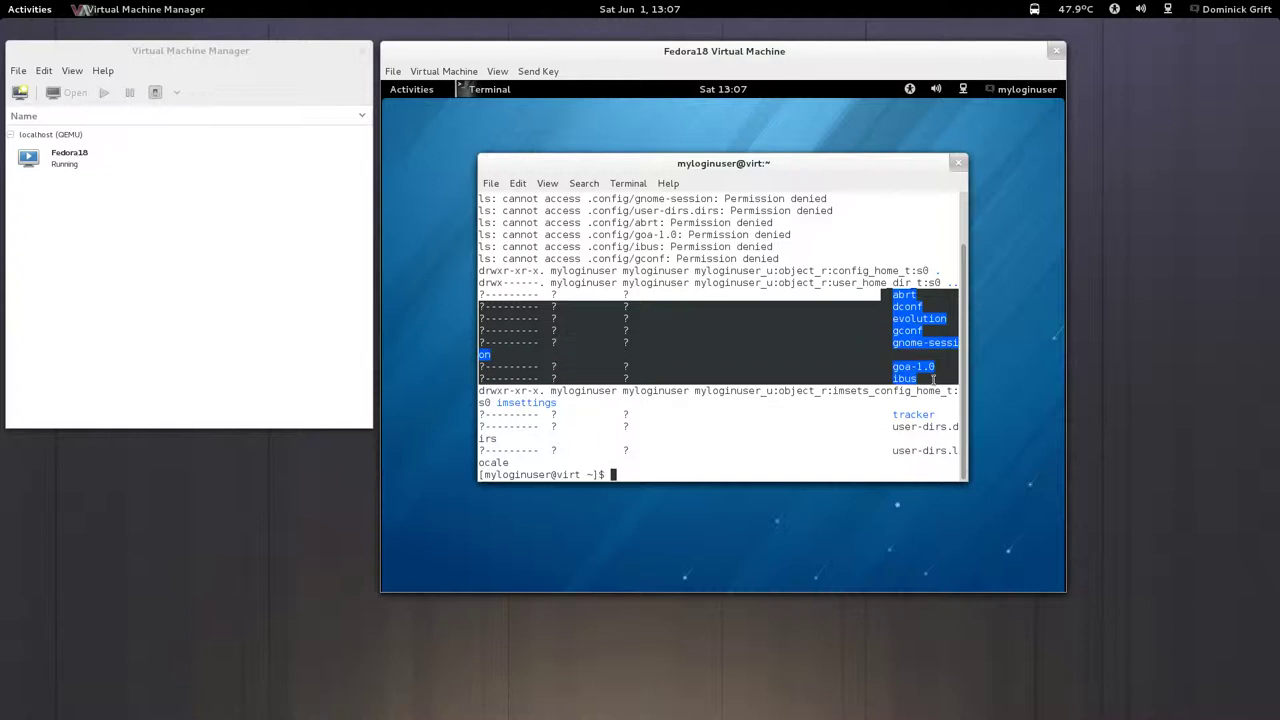
pyautogui.click(933, 379)
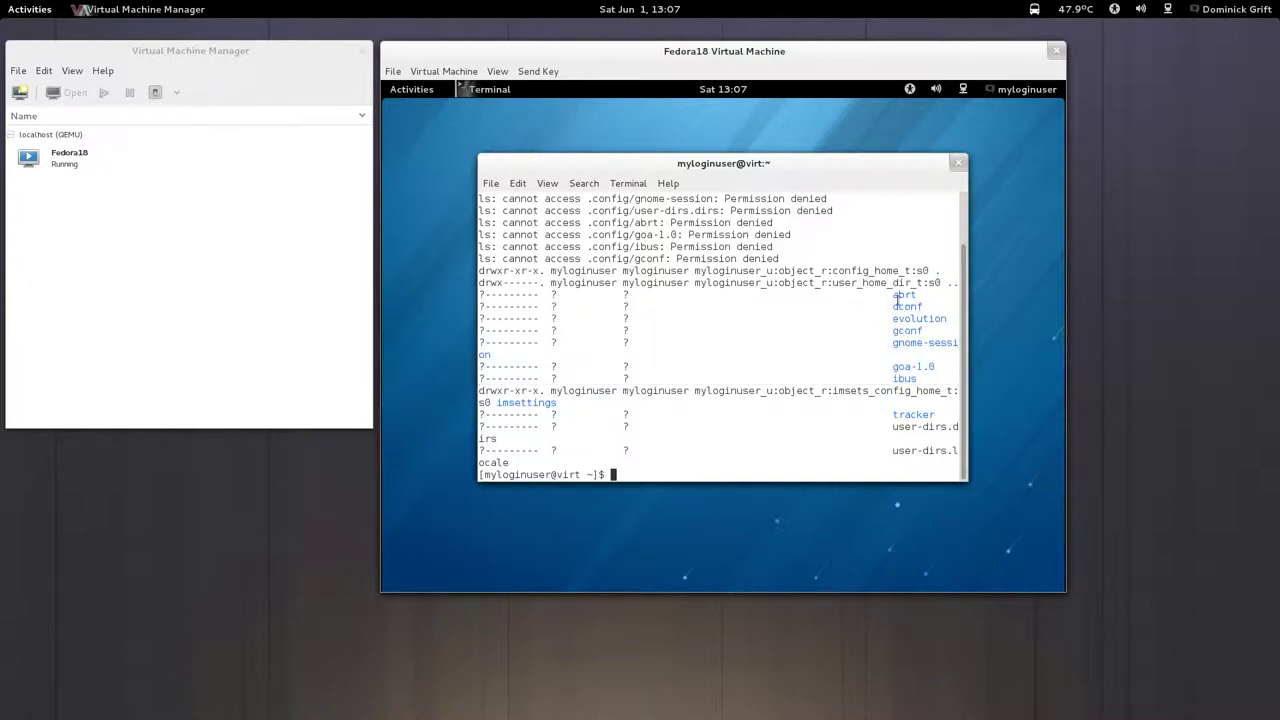
pyautogui.moveTo(892, 414); pyautogui.dragTo(906, 414)
pyautogui.click(885, 427)
pyautogui.moveTo(689, 274)
pyautogui.mouseDown()
pyautogui.moveTo(920, 444)
pyautogui.moveTo(955, 452)
pyautogui.mouseUp()
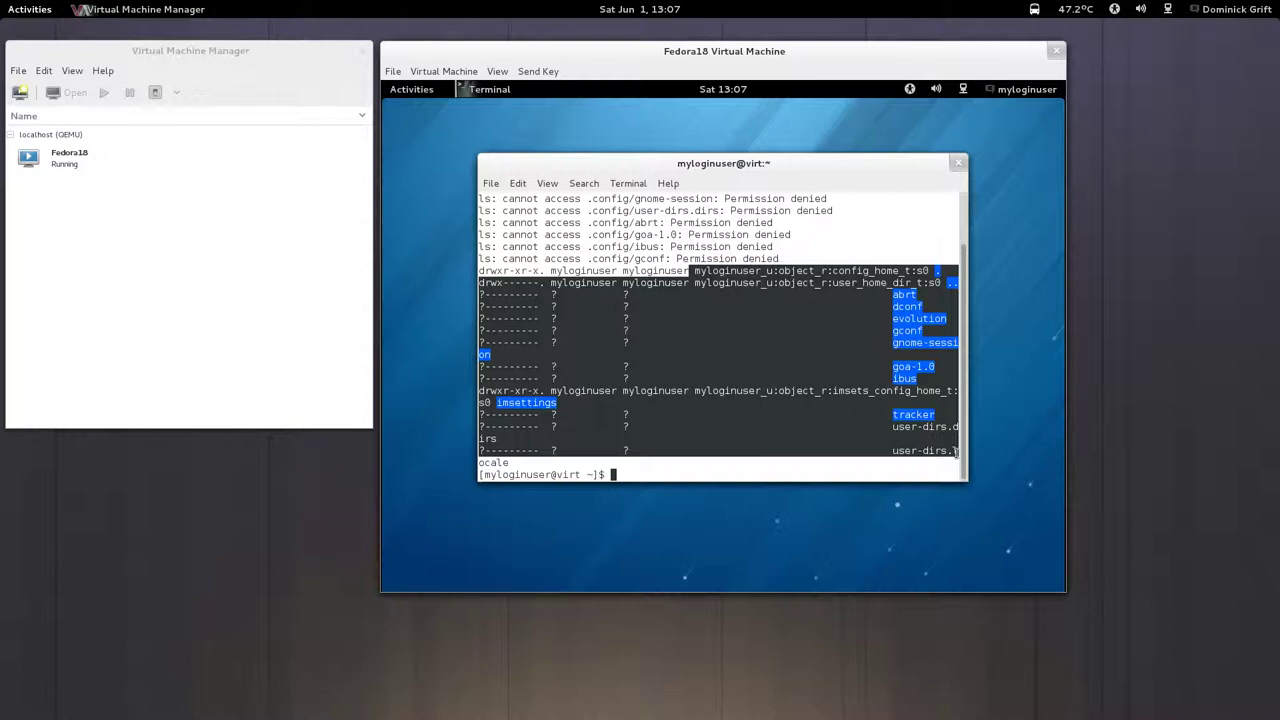
pyautogui.click(931, 452)
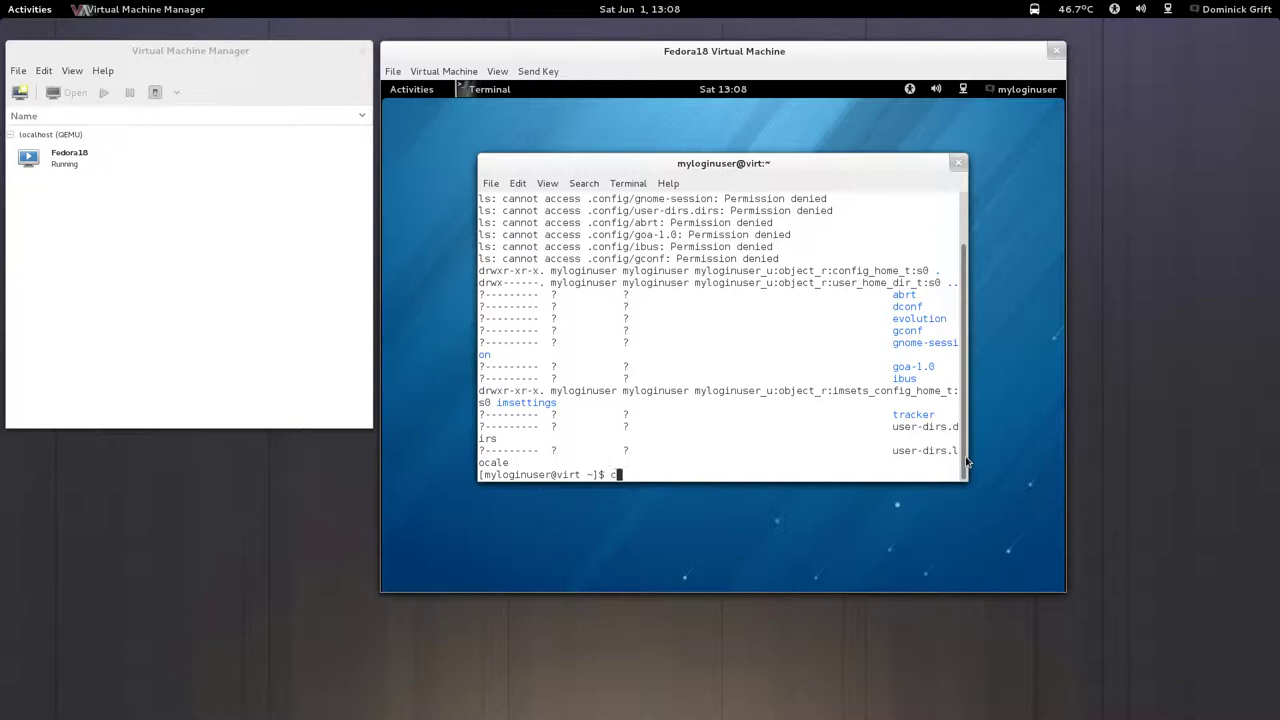
# Echo "test", then list /etc with SELinux labels using ls -alZ /etc
pyautogui.write('ca')
pyautogui.press('BackSpace')
pyautogui.press('BackSpace')
pyautogui.write('echo "test"')
pyautogui.press('Return')
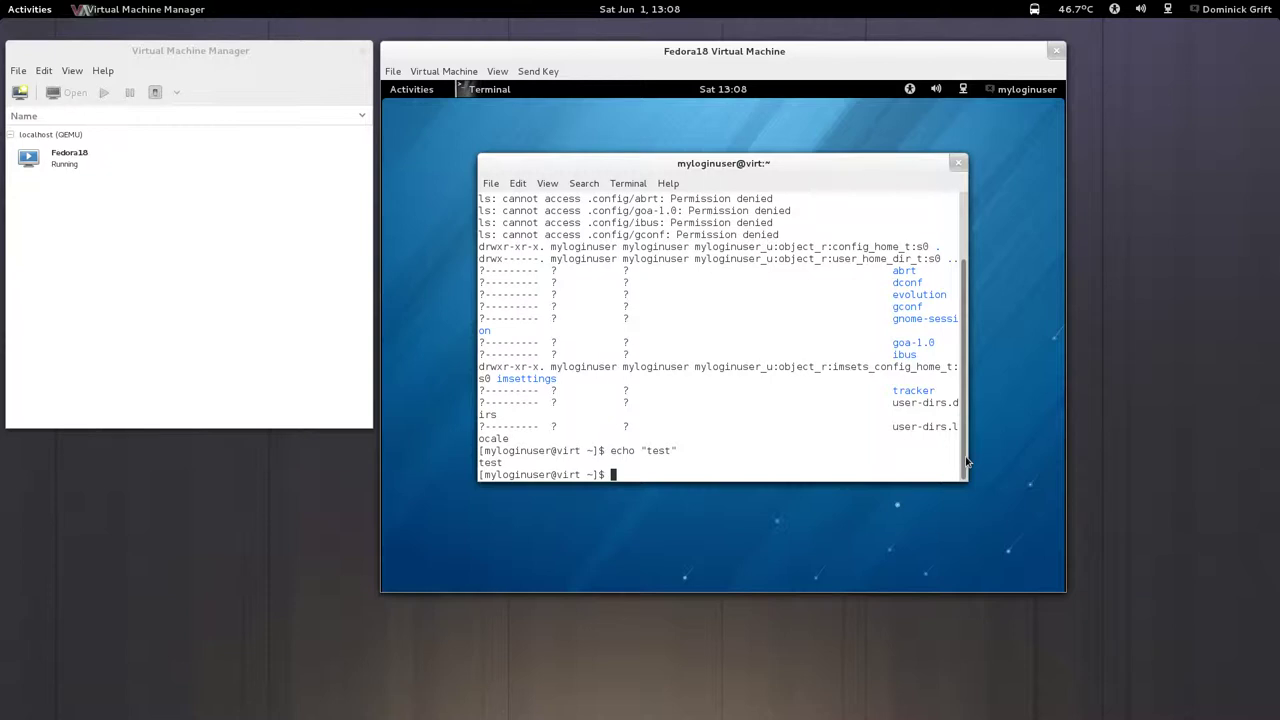
pyautogui.write('ls -alZ /et')
pyautogui.write('c')
pyautogui.press('Return')
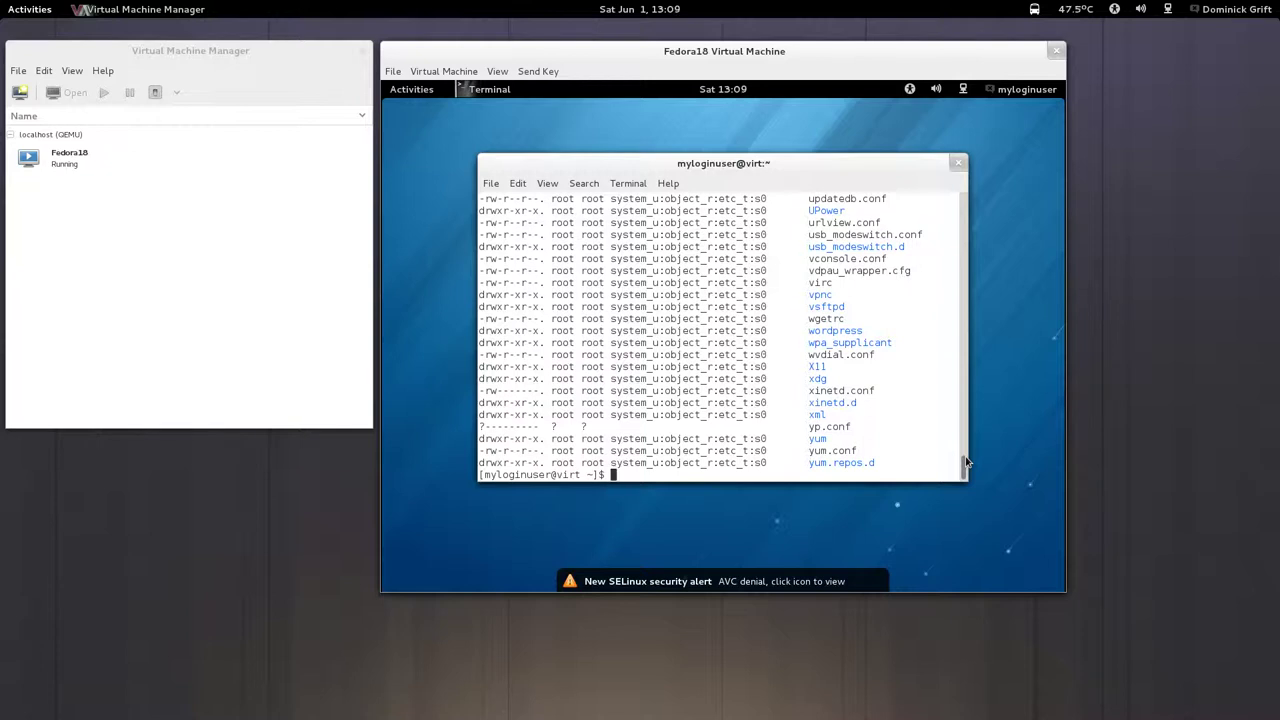
# Run getenforce and highlight its Enforcing result
pyautogui.write('getenforce')
pyautogui.press('Return')
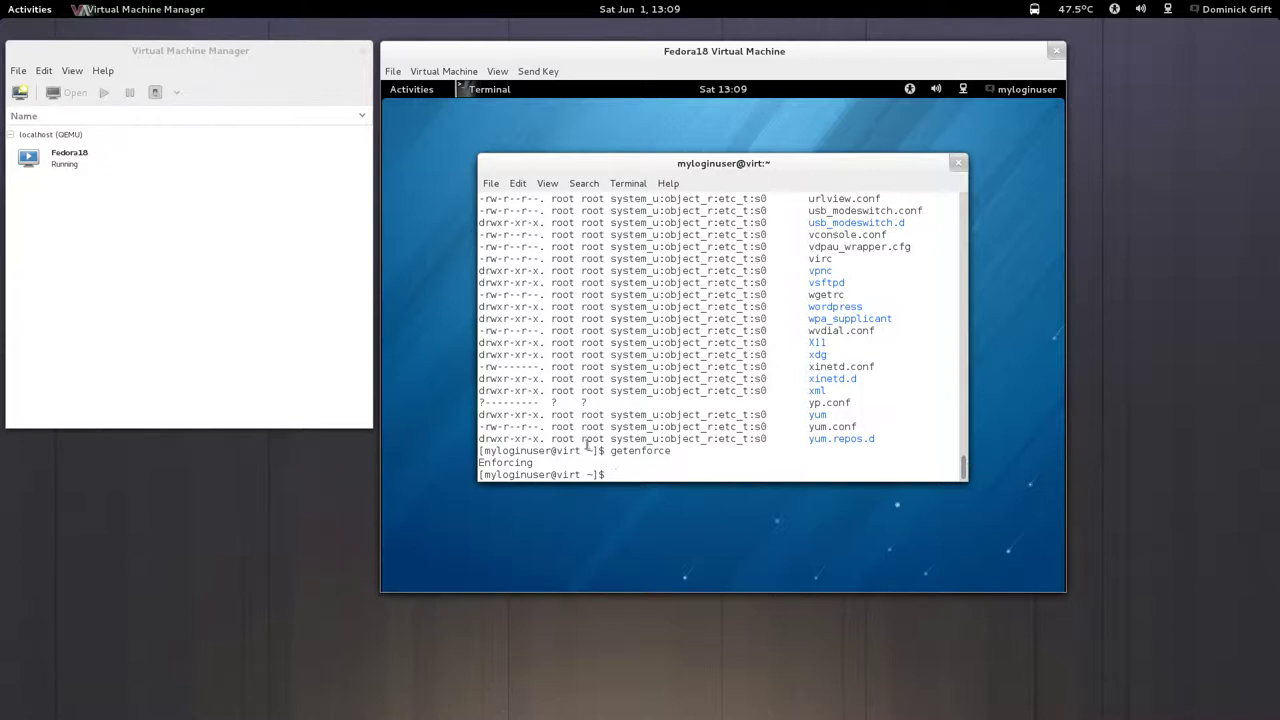
pyautogui.moveTo(480, 462); pyautogui.dragTo(541, 462)
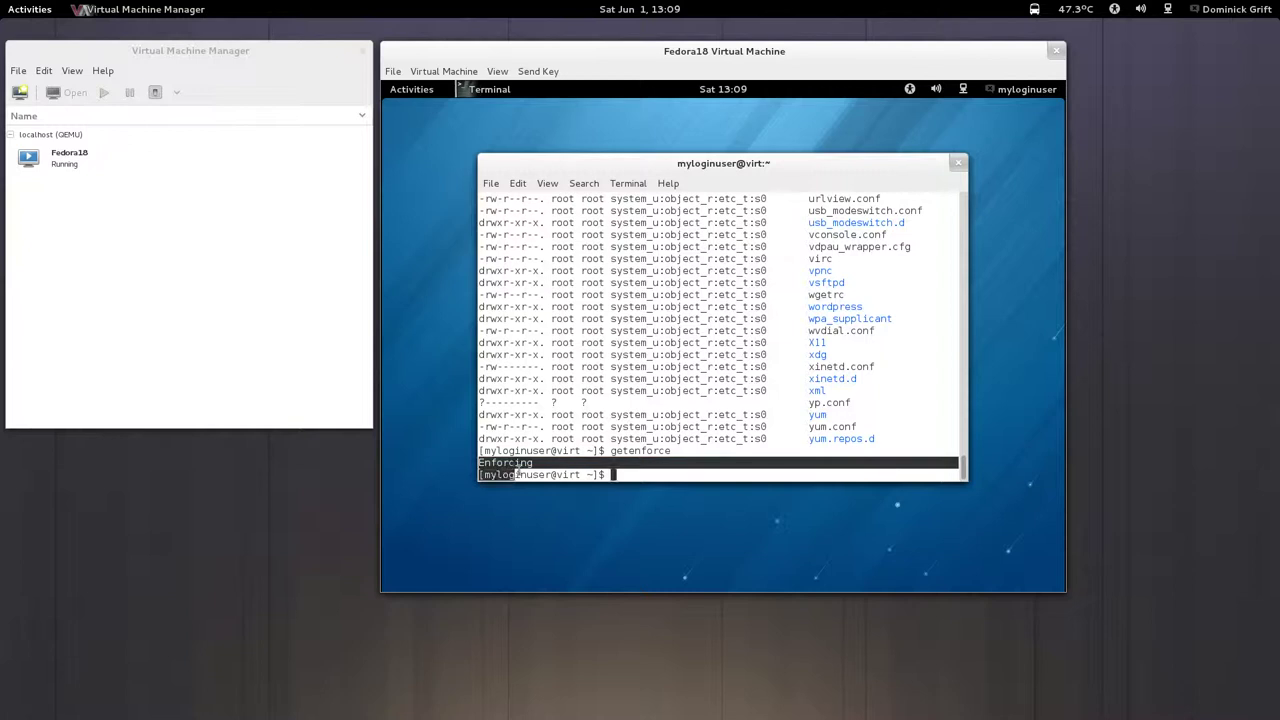
pyautogui.click(540, 462)
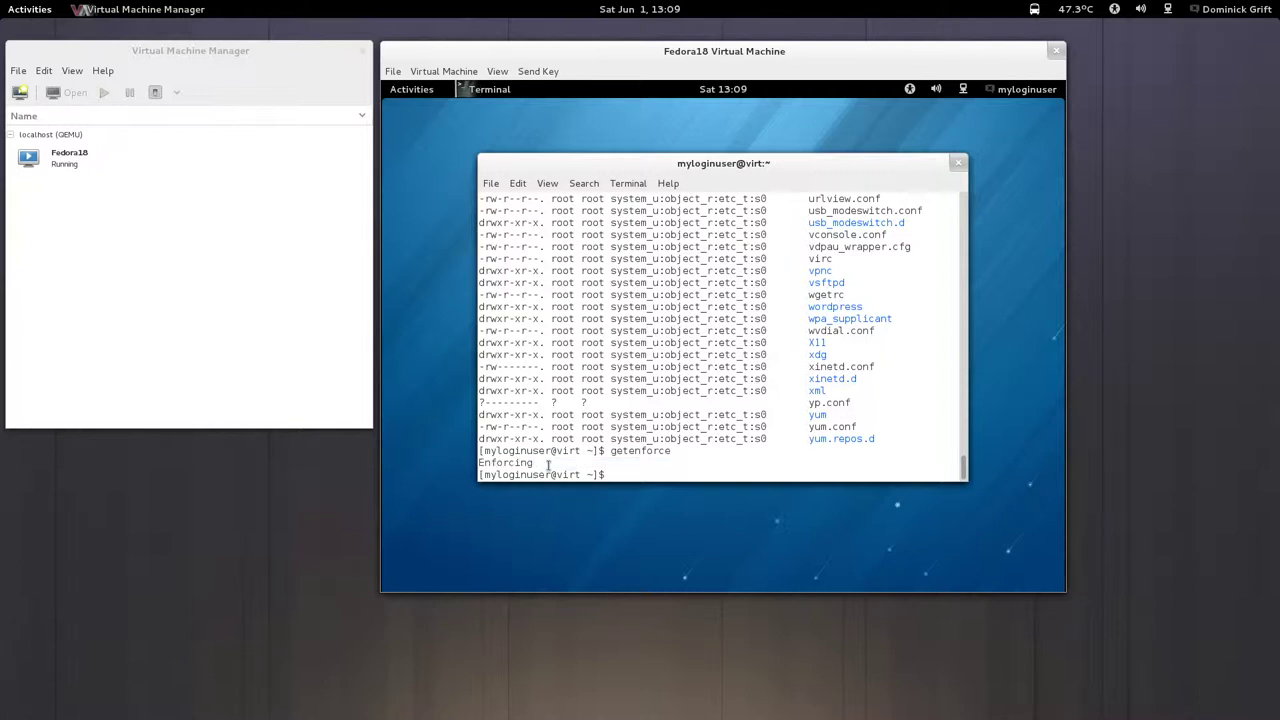
pyautogui.moveTo(642, 440); pyautogui.dragTo(544, 470)
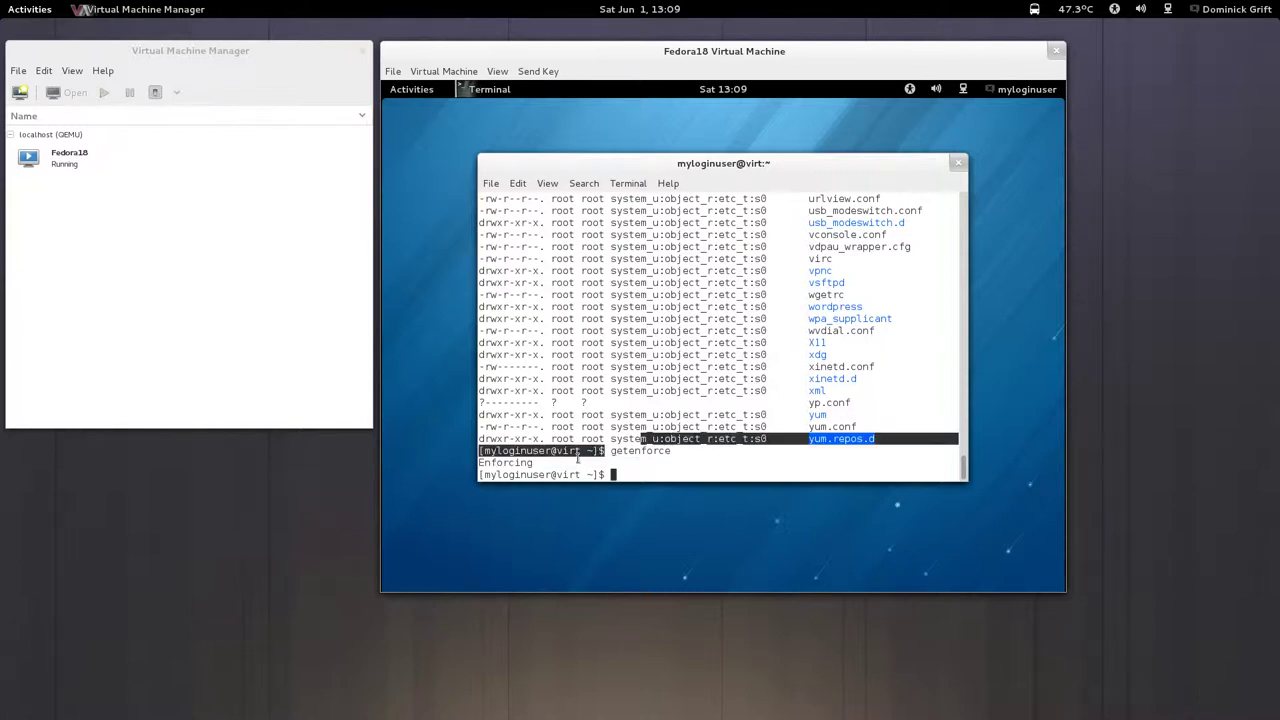
pyautogui.click(573, 455)
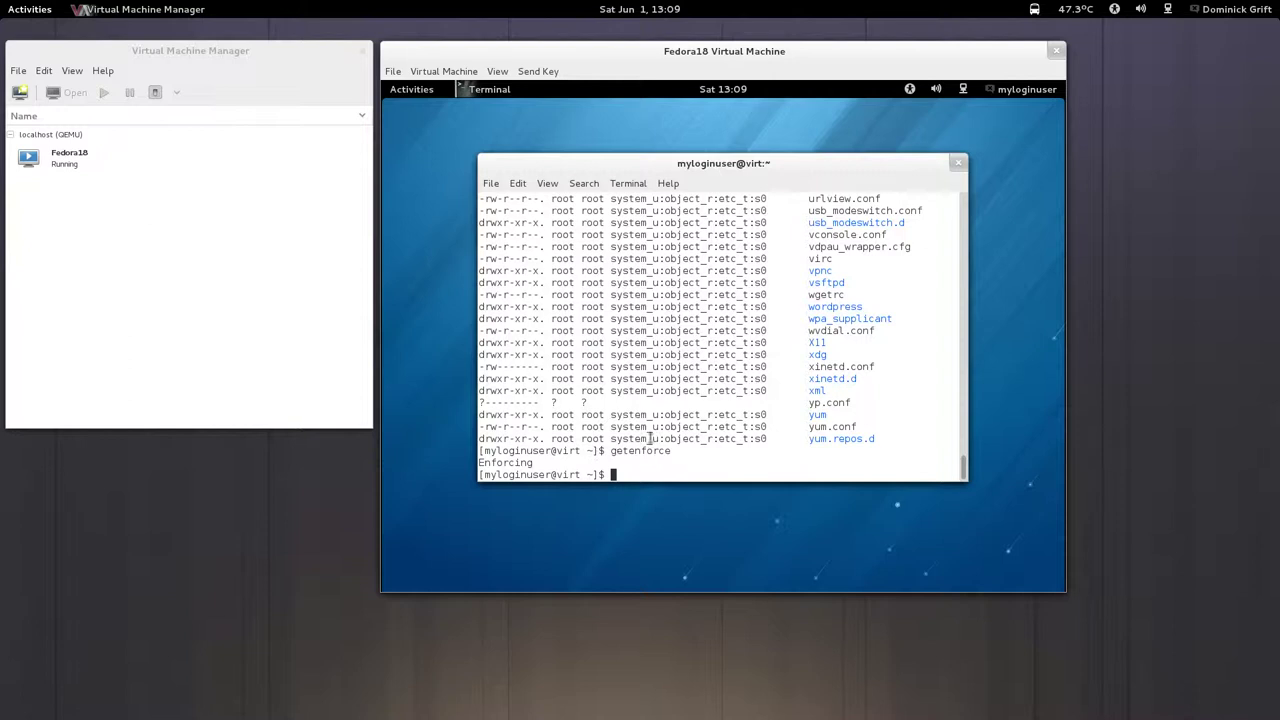
pyautogui.tripleClick(628, 448)
pyautogui.click(625, 441)
# Run id and highlight the myloginuser_u:myloginuser_r:myloginuser_t:s0 context
pyautogui.write('id')
pyautogui.press('Return')
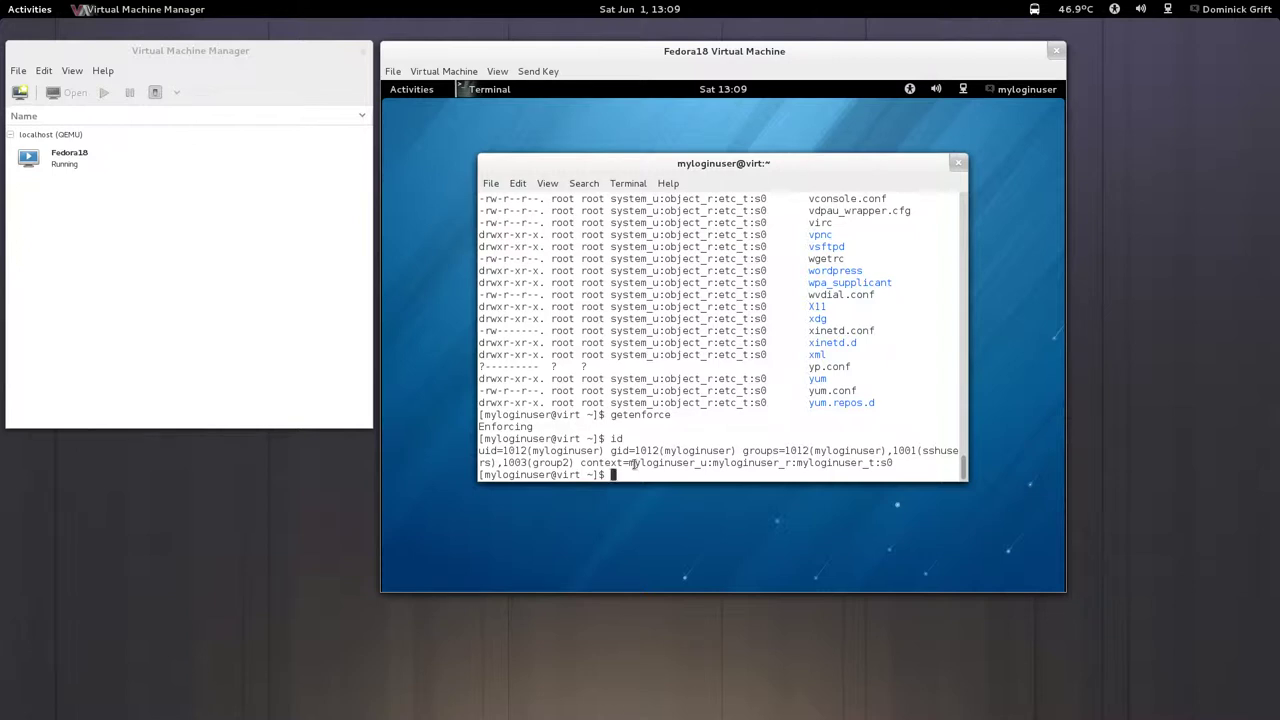
pyautogui.moveTo(632, 466); pyautogui.dragTo(887, 462)
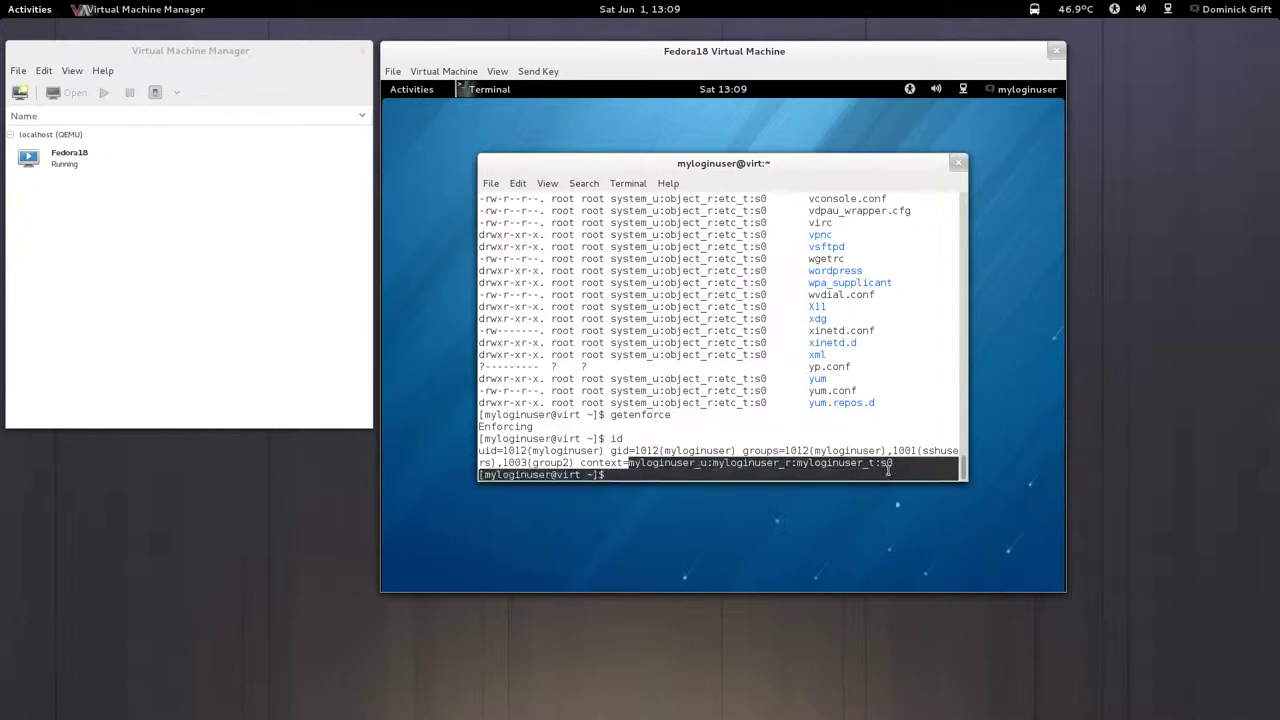
pyautogui.click(887, 455)
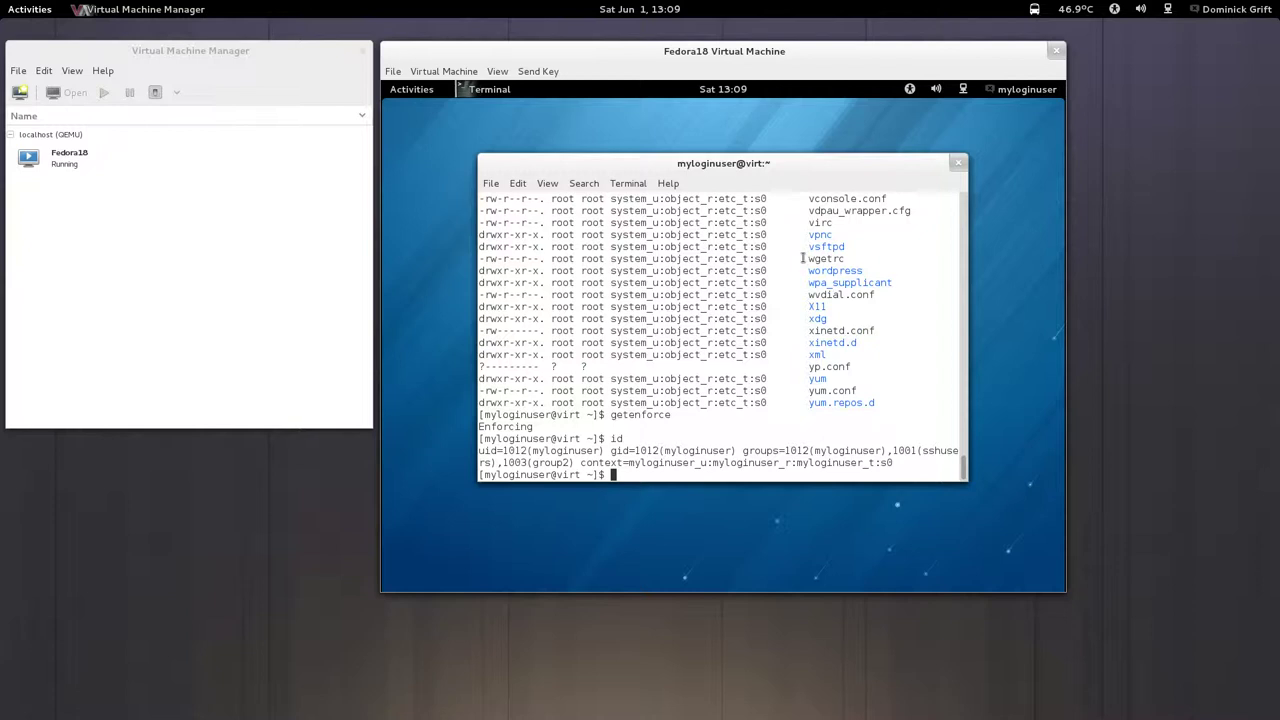
pyautogui.moveTo(800, 255); pyautogui.dragTo(806, 300)
pyautogui.click(806, 300)
pyautogui.moveTo(826, 397); pyautogui.dragTo(799, 213)
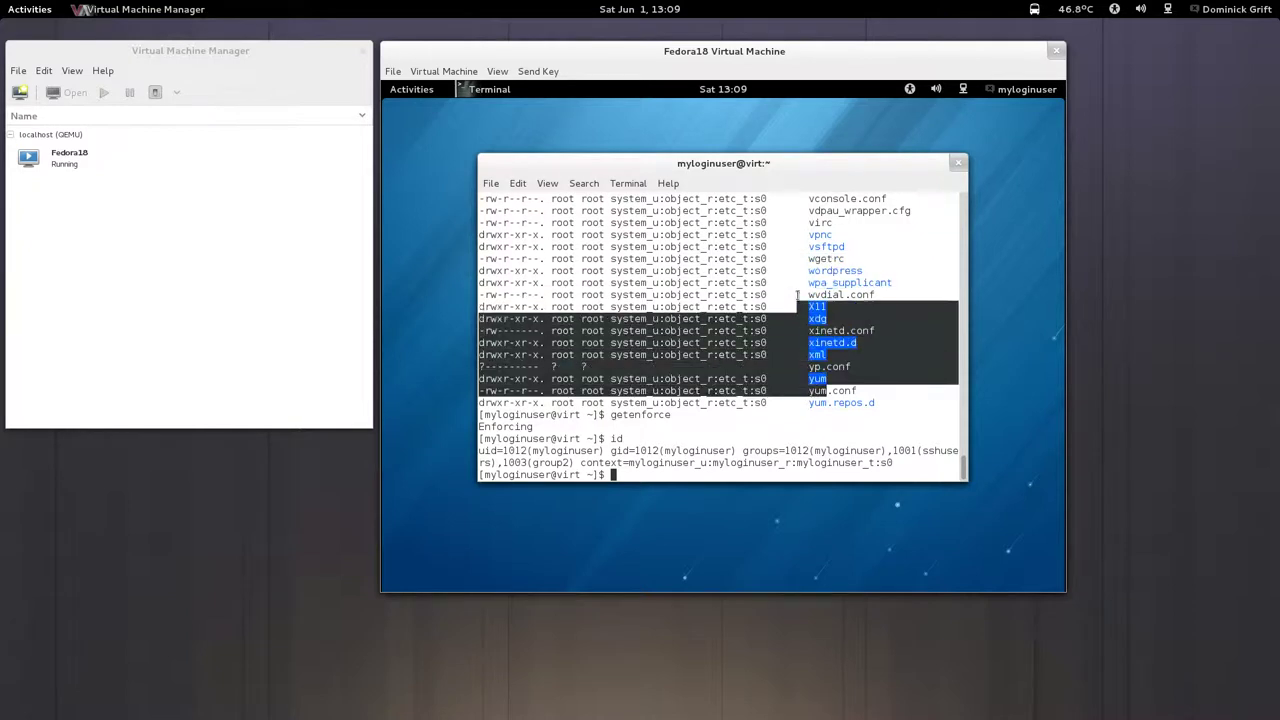
pyautogui.click(799, 213)
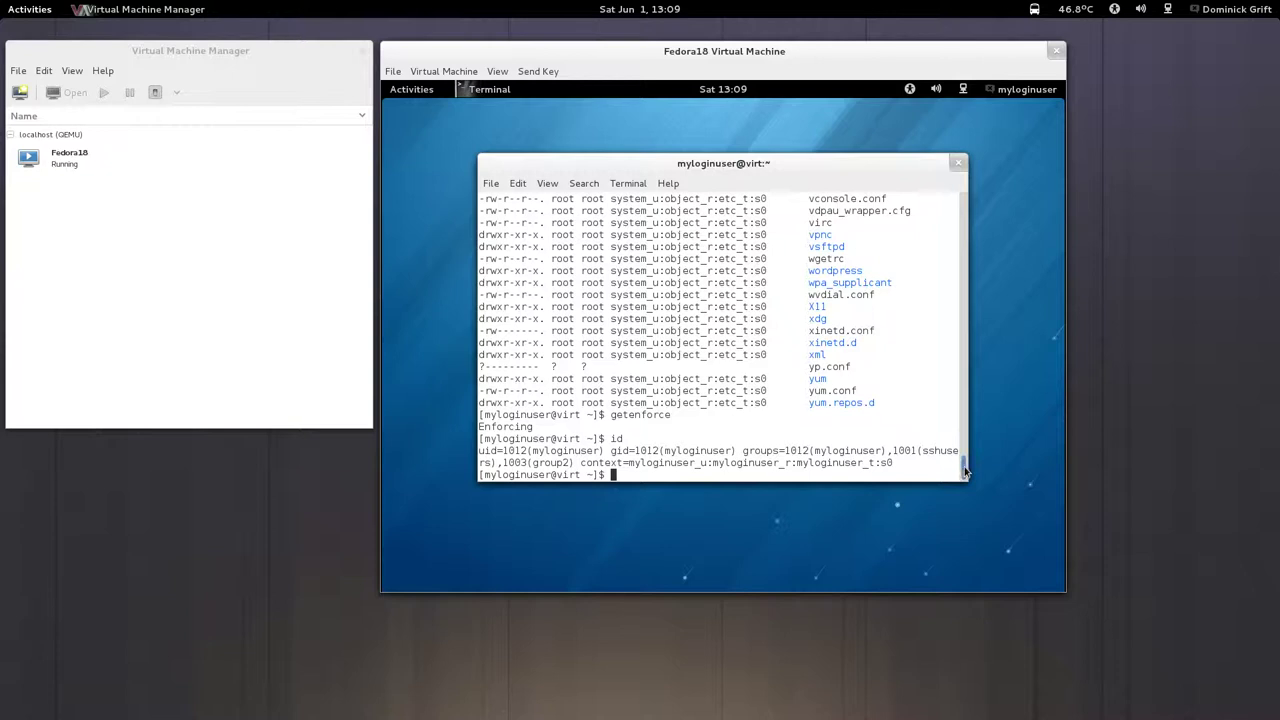
pyautogui.moveTo(964, 470); pyautogui.dragTo(963, 452)
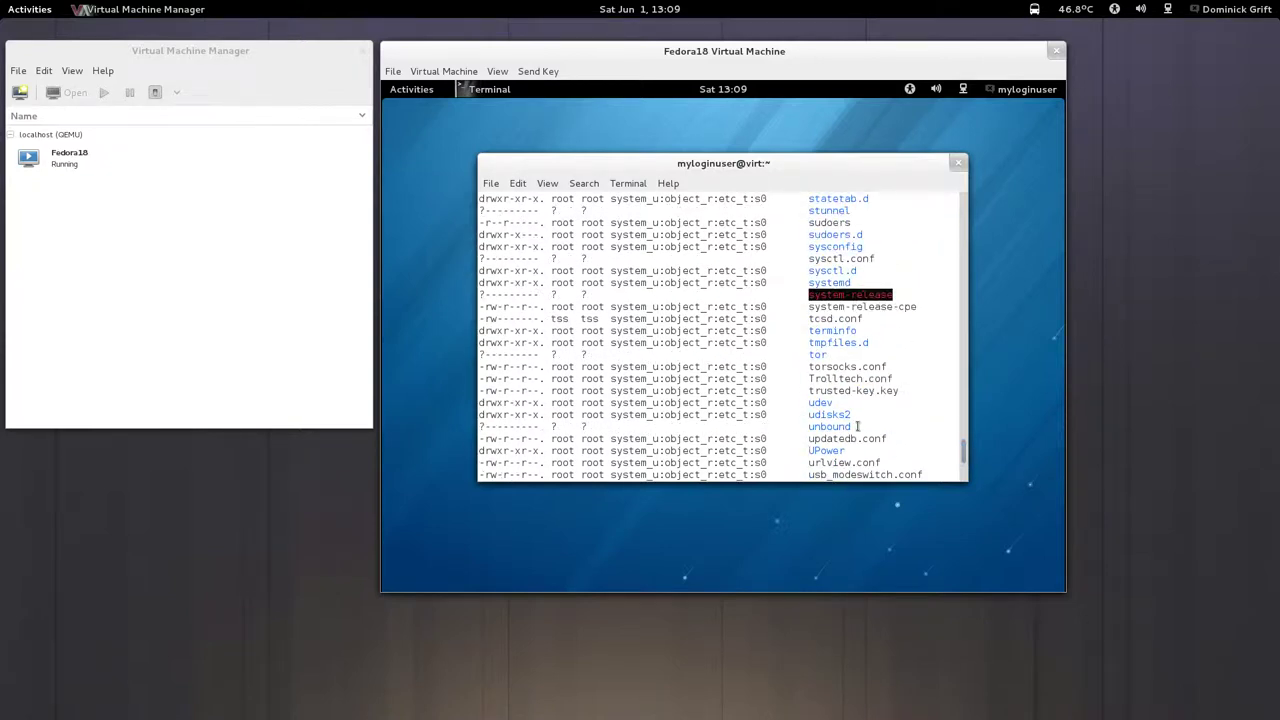
pyautogui.moveTo(812, 422); pyautogui.dragTo(520, 416)
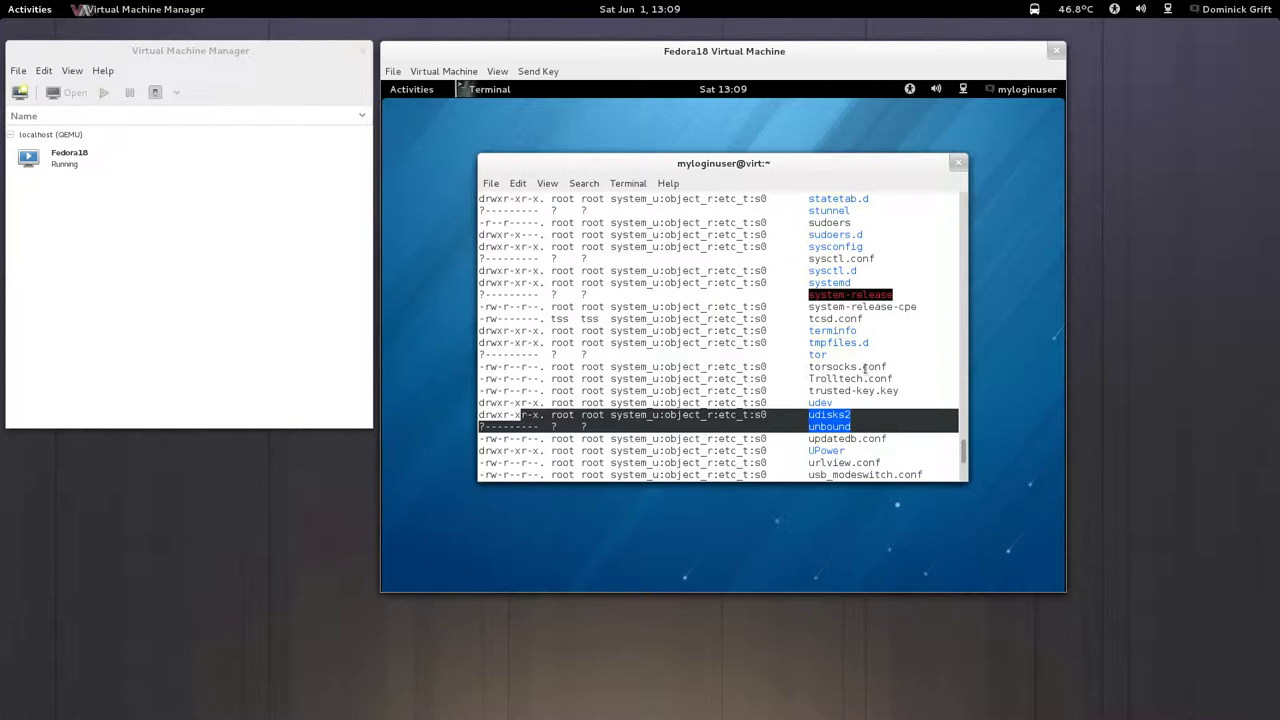
pyautogui.moveTo(860, 367); pyautogui.dragTo(510, 354)
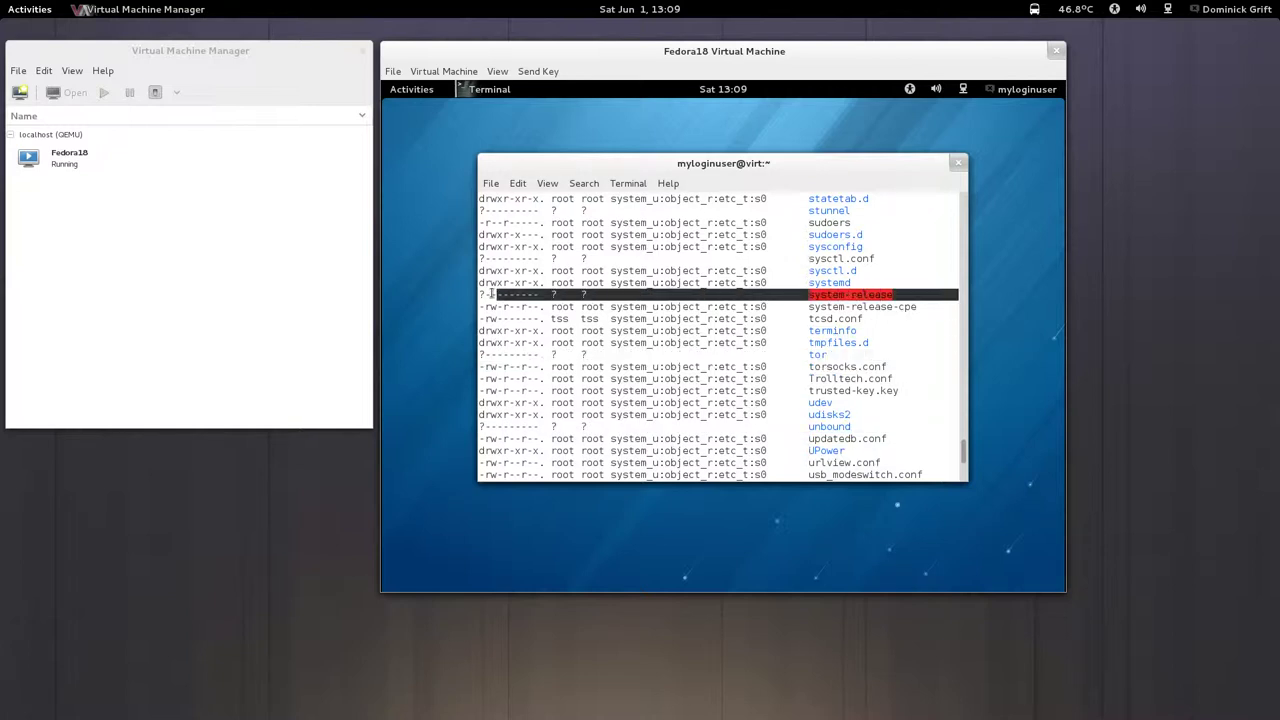
pyautogui.moveTo(926, 292); pyautogui.dragTo(484, 294)
pyautogui.moveTo(876, 258); pyautogui.dragTo(577, 258)
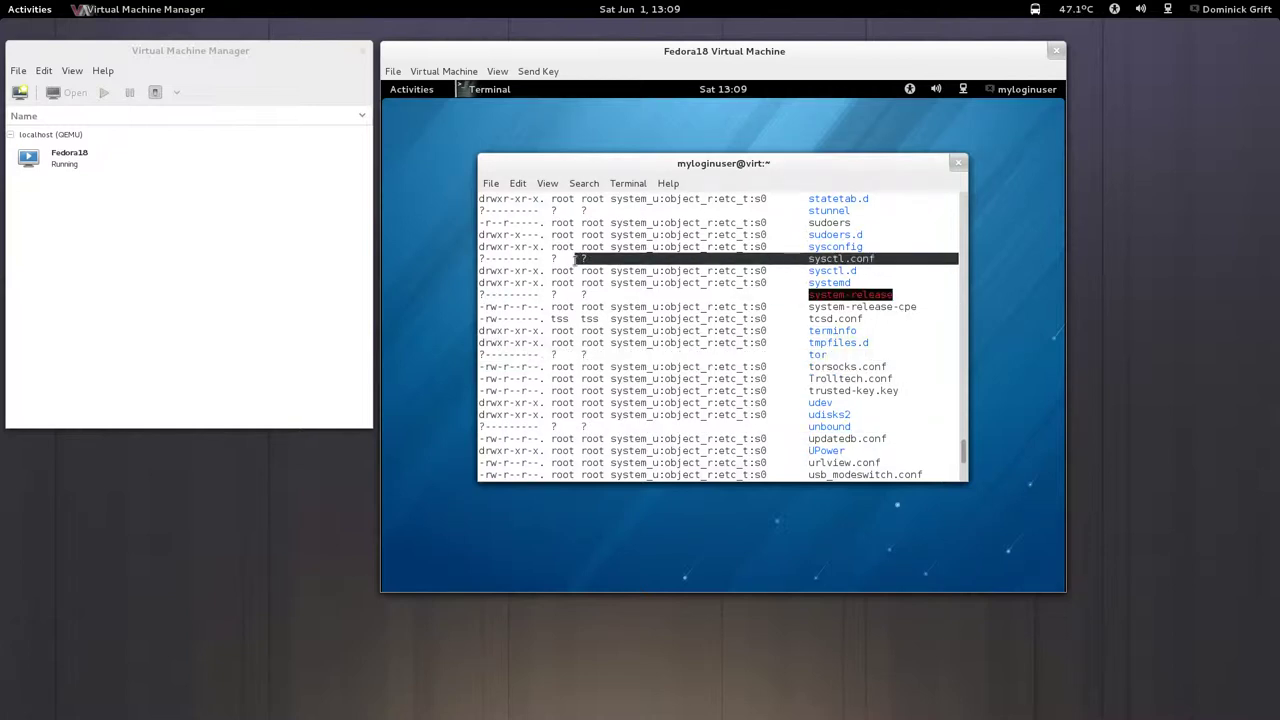
pyautogui.scroll(2, 673, 299)
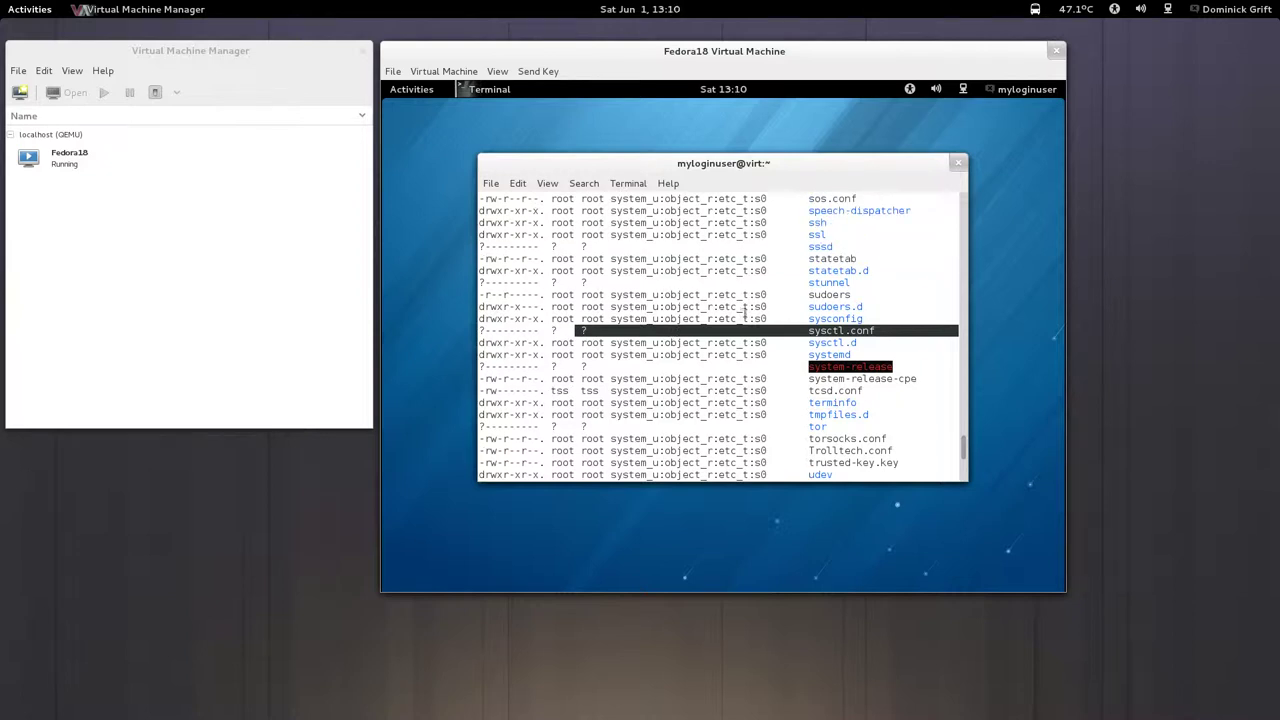
pyautogui.moveTo(853, 295)
pyautogui.mouseDown()
pyautogui.moveTo(480, 294)
pyautogui.moveTo(504, 294)
pyautogui.mouseUp()
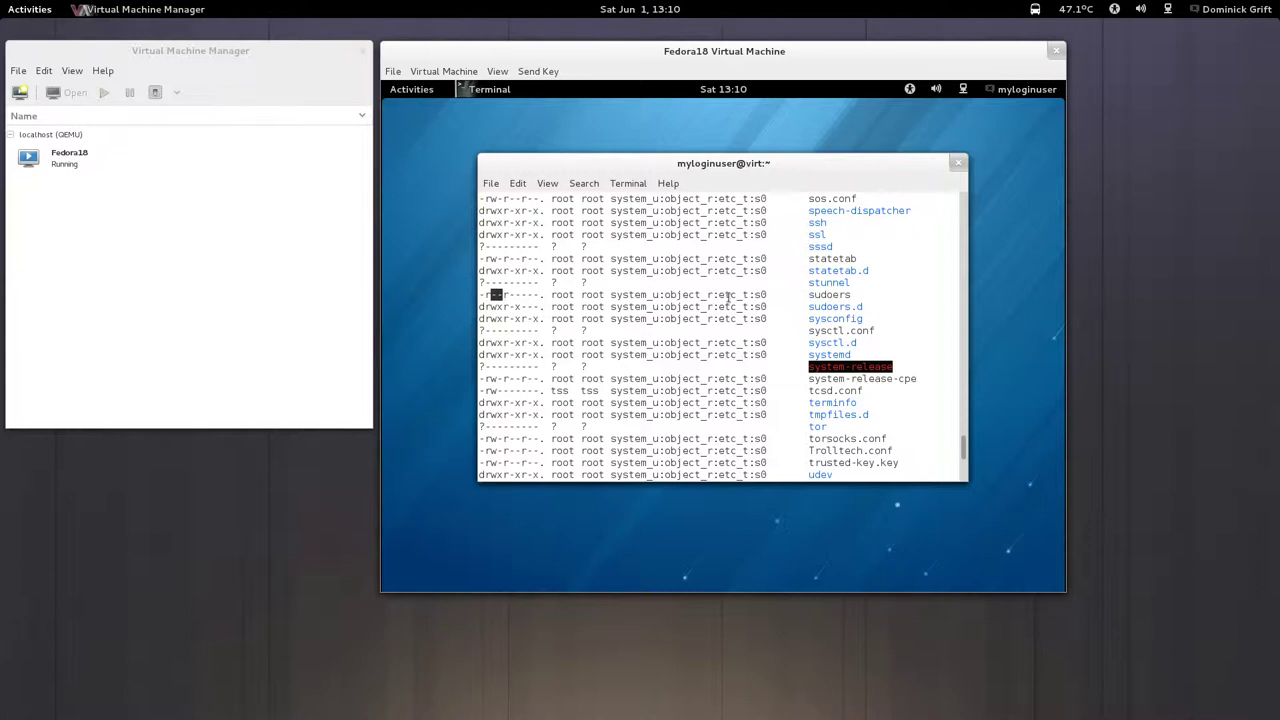
pyautogui.doubleClick(822, 295)
pyautogui.moveTo(860, 295)
pyautogui.mouseDown()
pyautogui.moveTo(488, 283)
pyautogui.moveTo(481, 299)
pyautogui.mouseUp()
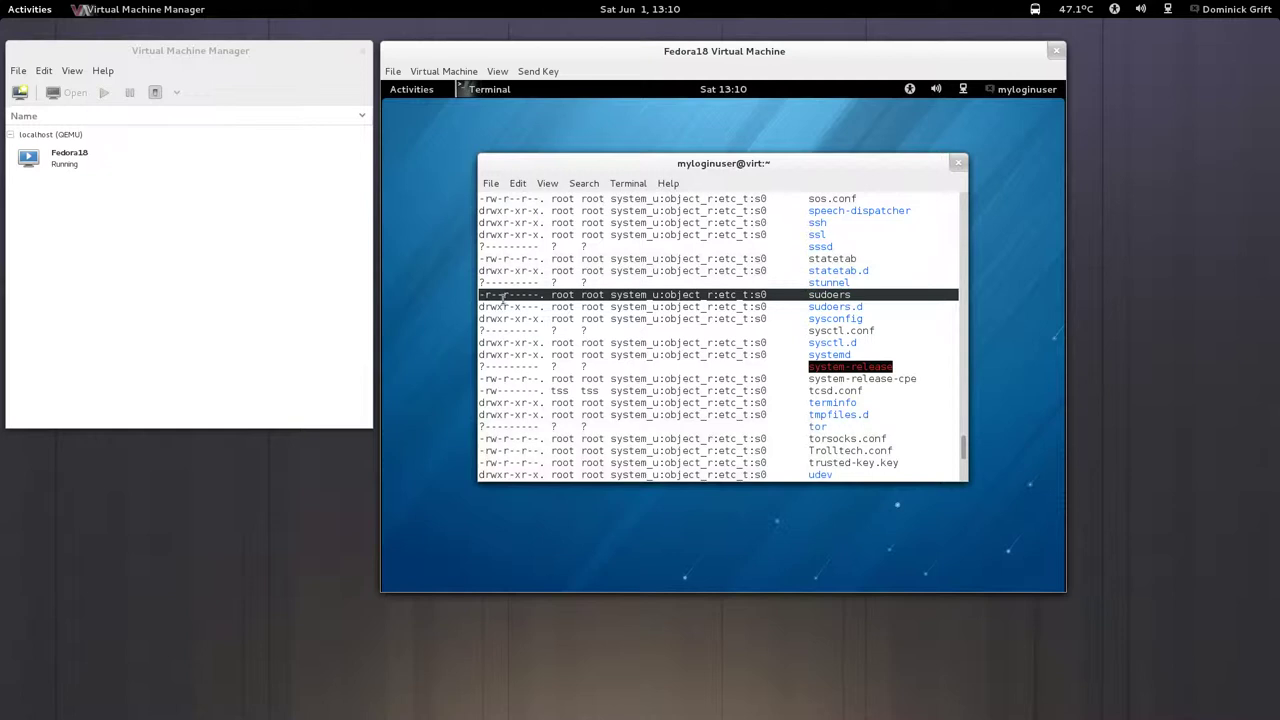
pyautogui.click(803, 300)
pyautogui.scroll(1, 798, 302)
pyautogui.scroll(1, 793, 304)
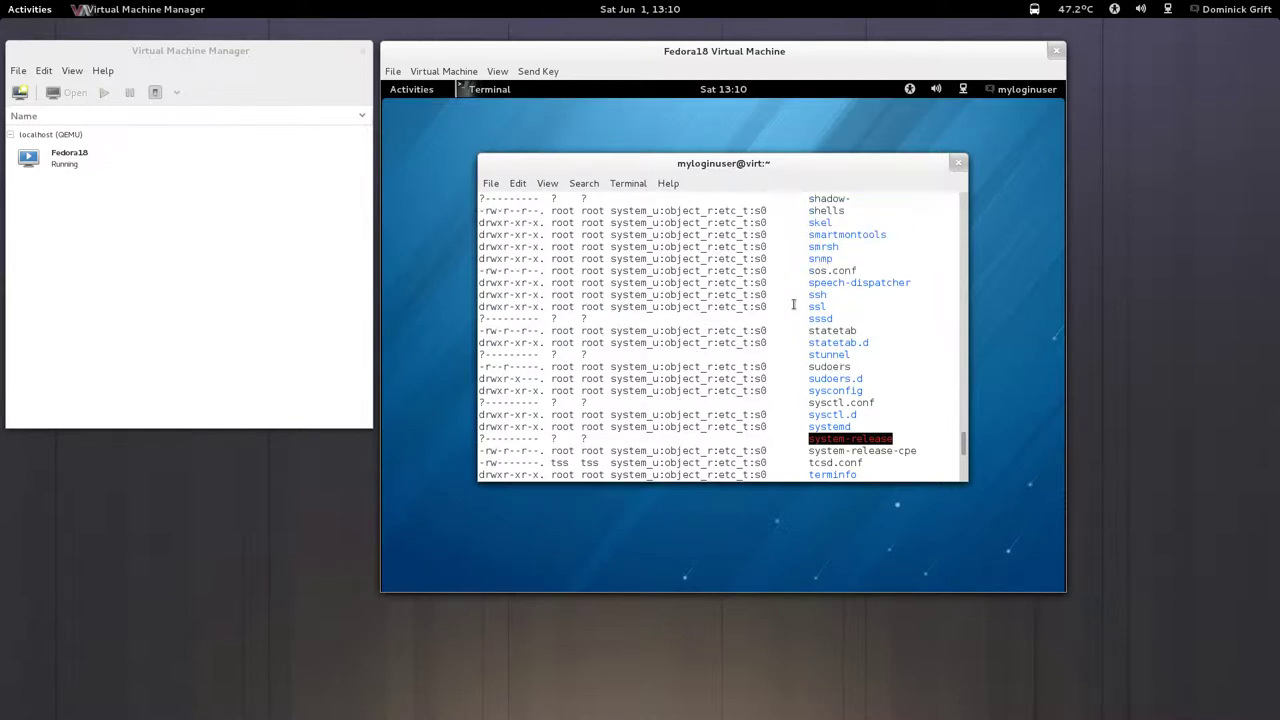
pyautogui.scroll(1, 793, 304)
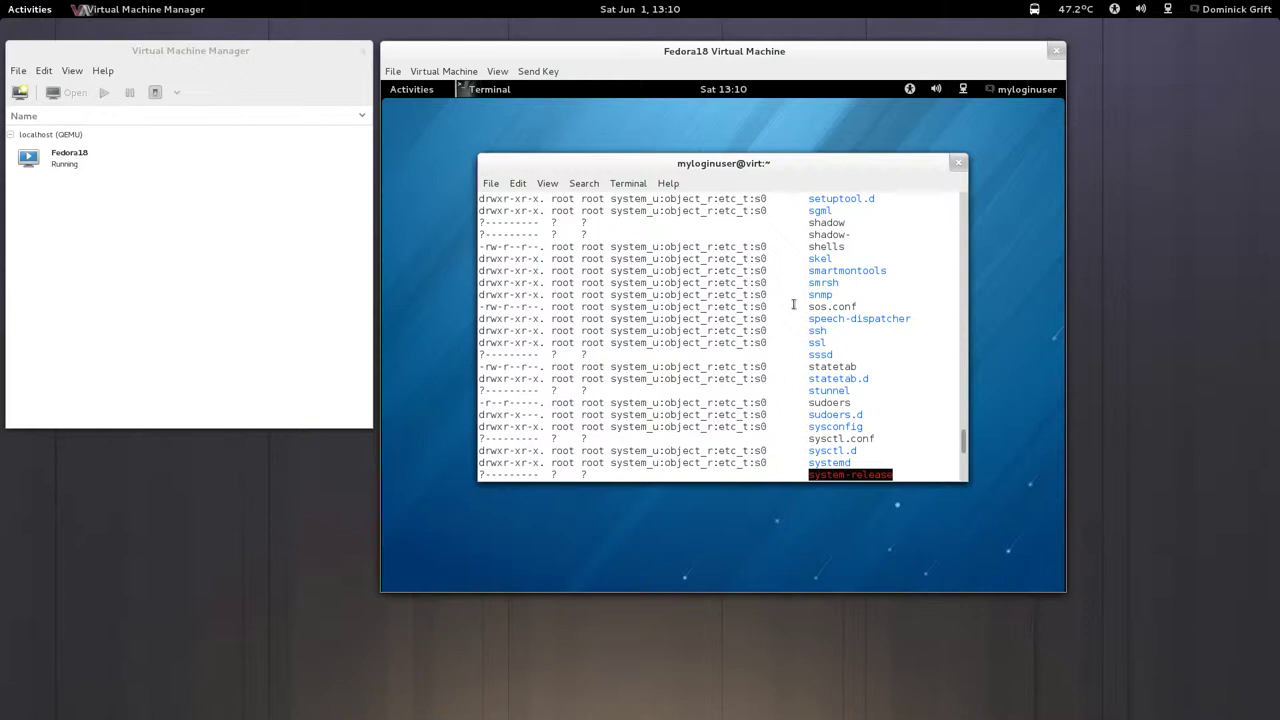
pyautogui.scroll(1, 793, 304)
pyautogui.scroll(1, 793, 304)
pyautogui.scroll(2, 793, 304)
pyautogui.scroll(1, 793, 304)
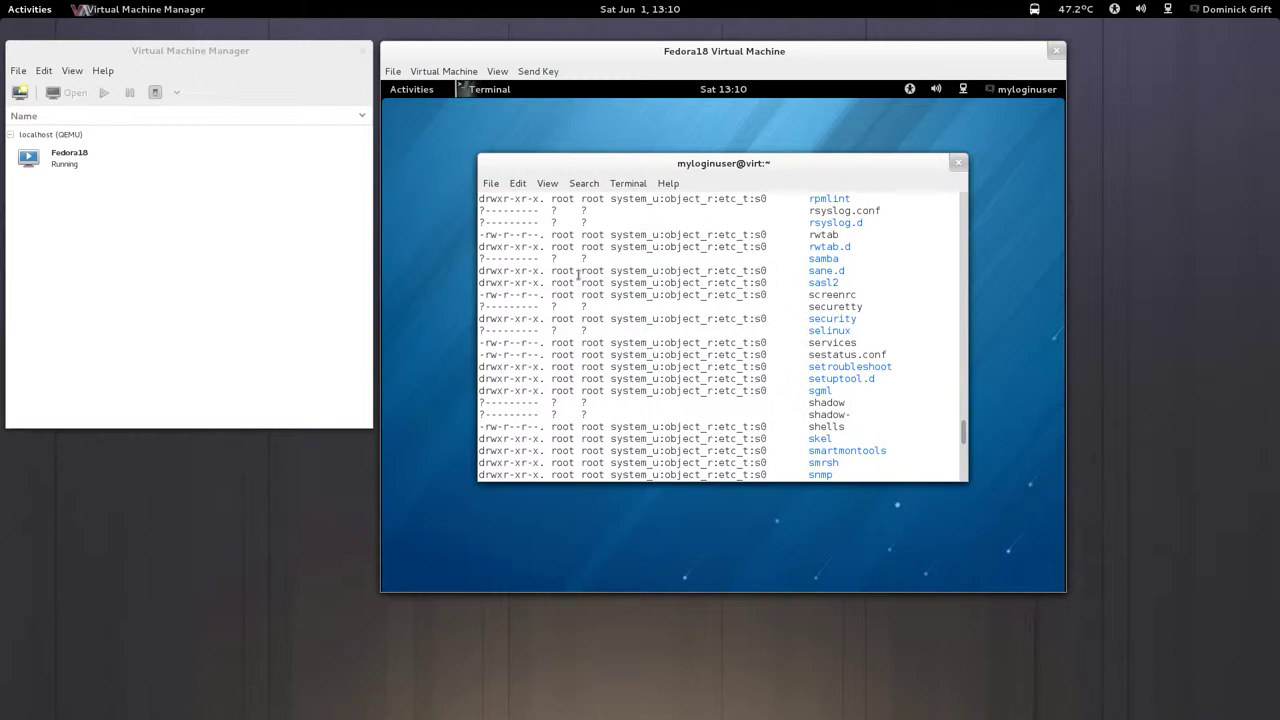
pyautogui.scroll(2, 606, 313)
pyautogui.scroll(1, 606, 313)
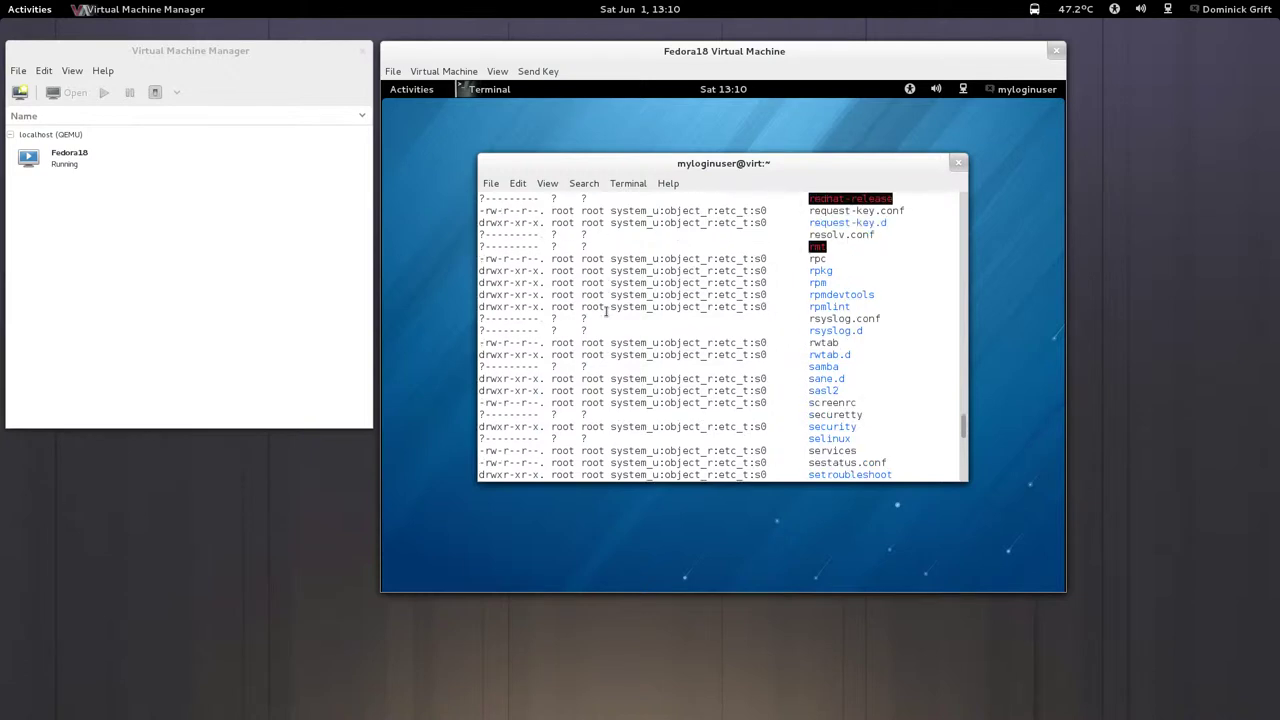
pyautogui.scroll(3, 613, 293)
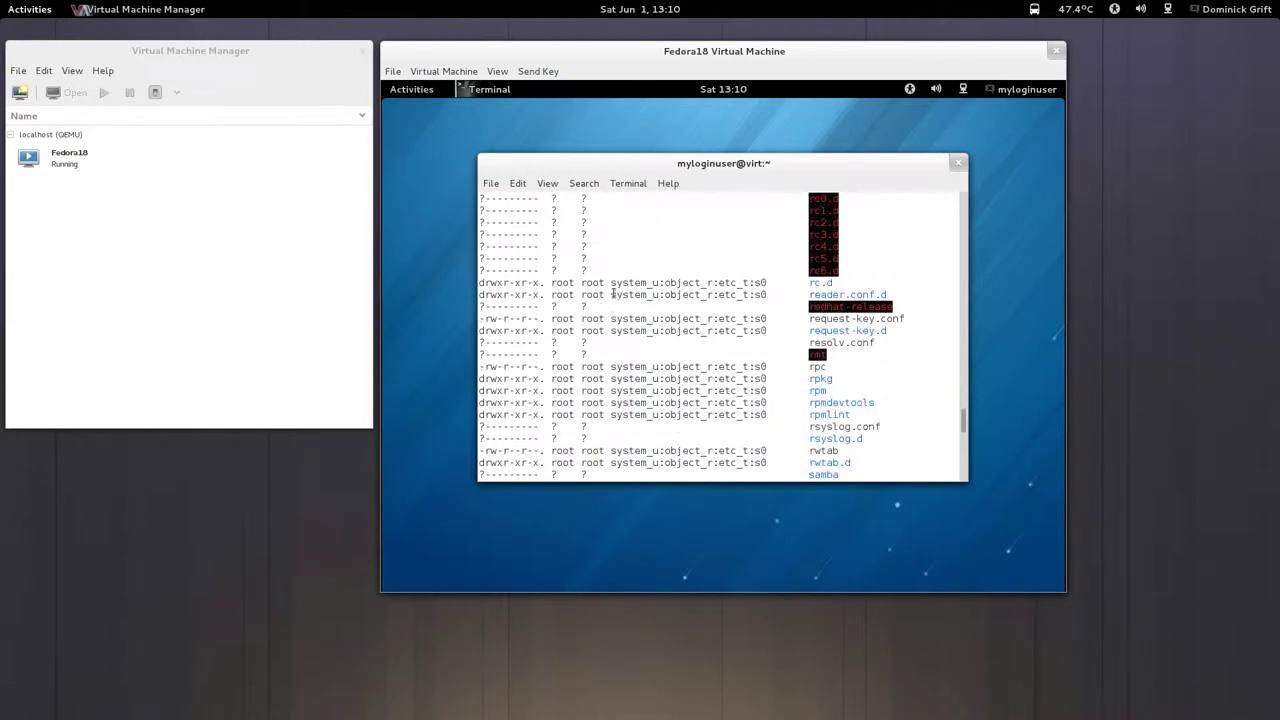
pyautogui.scroll(3, 613, 293)
pyautogui.scroll(1, 613, 300)
pyautogui.scroll(1, 620, 320)
pyautogui.scroll(1, 620, 326)
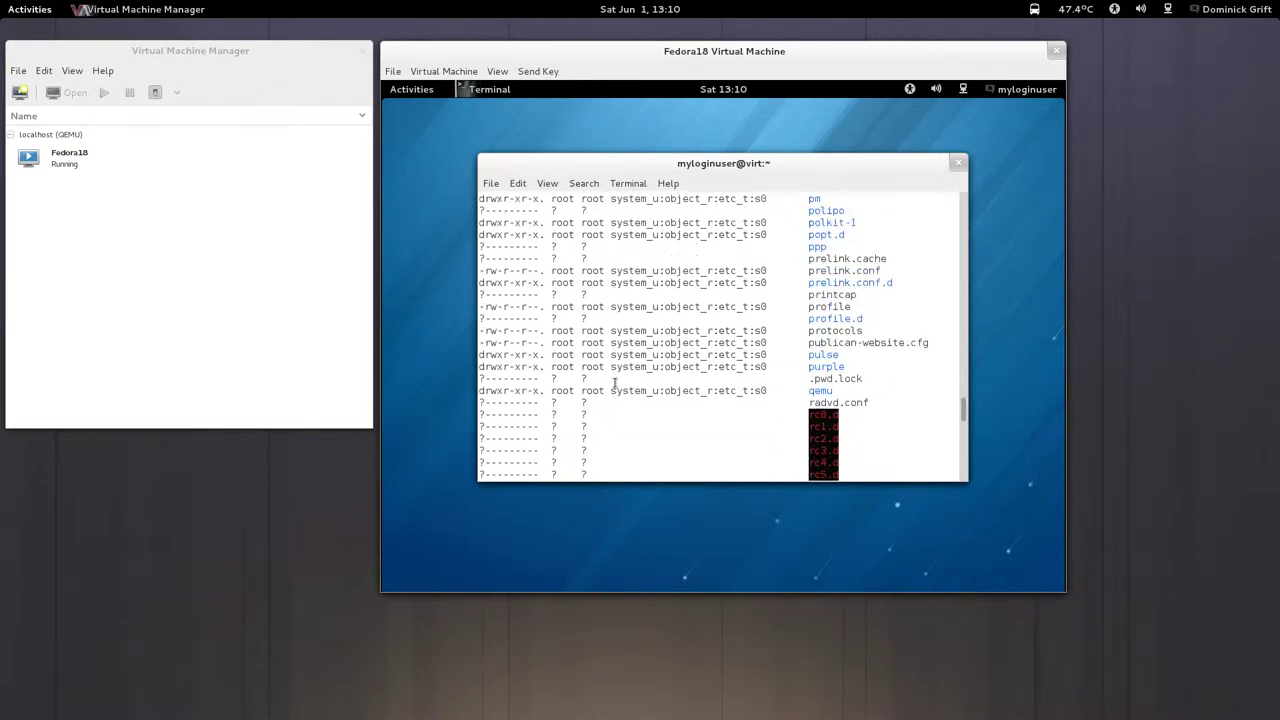
pyautogui.moveTo(536, 415)
pyautogui.mouseDown()
pyautogui.moveTo(643, 414)
pyautogui.moveTo(665, 441)
pyautogui.mouseUp()
pyautogui.click(665, 438)
pyautogui.scroll(2, 748, 378)
pyautogui.scroll(-2, 748, 378)
pyautogui.scroll(-9, 746, 378)
pyautogui.scroll(-3, 744, 377)
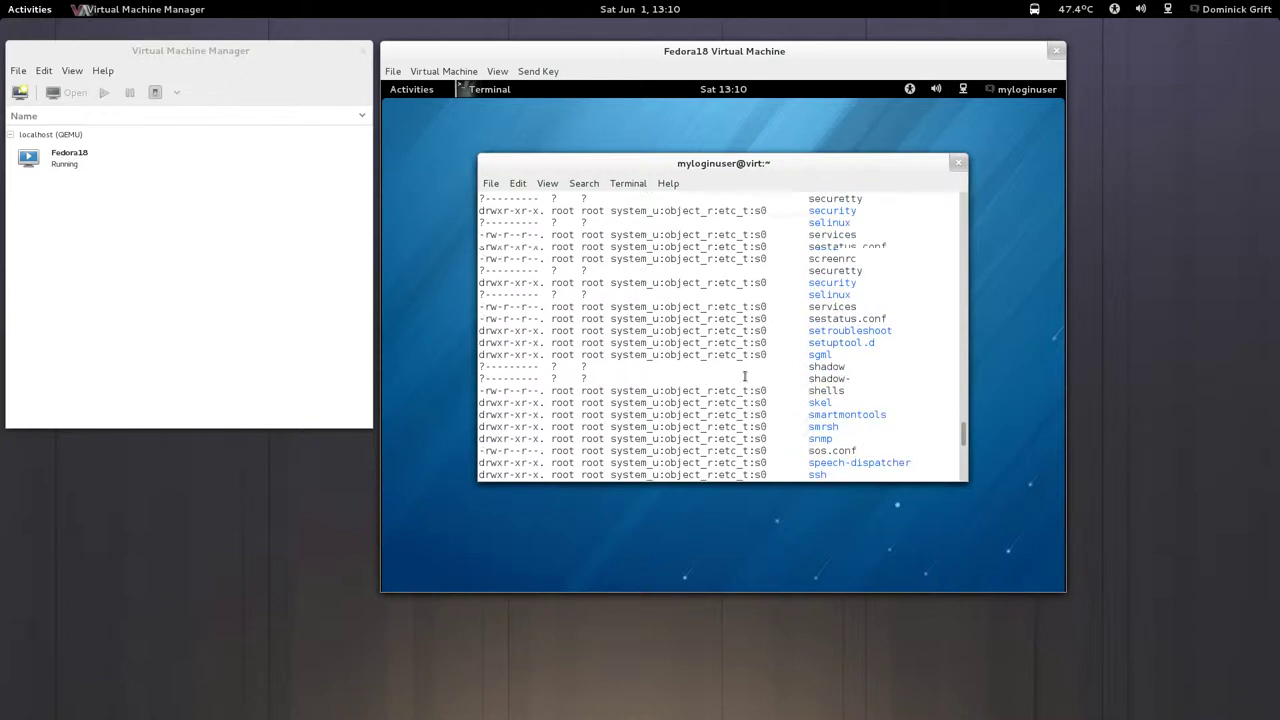
pyautogui.scroll(-6, 745, 377)
pyautogui.scroll(-7, 745, 375)
pyautogui.scroll(-1, 745, 372)
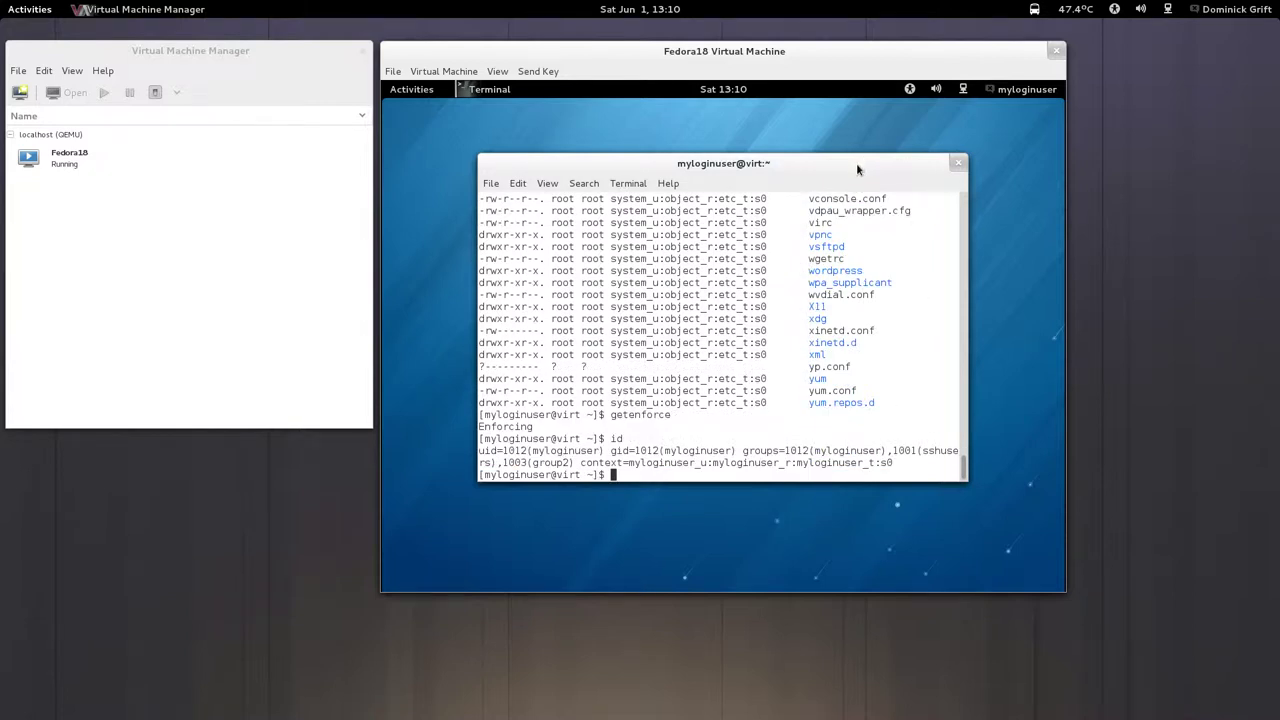
# Nudge the guest terminal window, then bring up the host's full-screen root terminal
pyautogui.moveTo(856, 168)
pyautogui.mouseDown()
pyautogui.moveTo(855, 148)
pyautogui.moveTo(831, 140)
pyautogui.mouseUp()
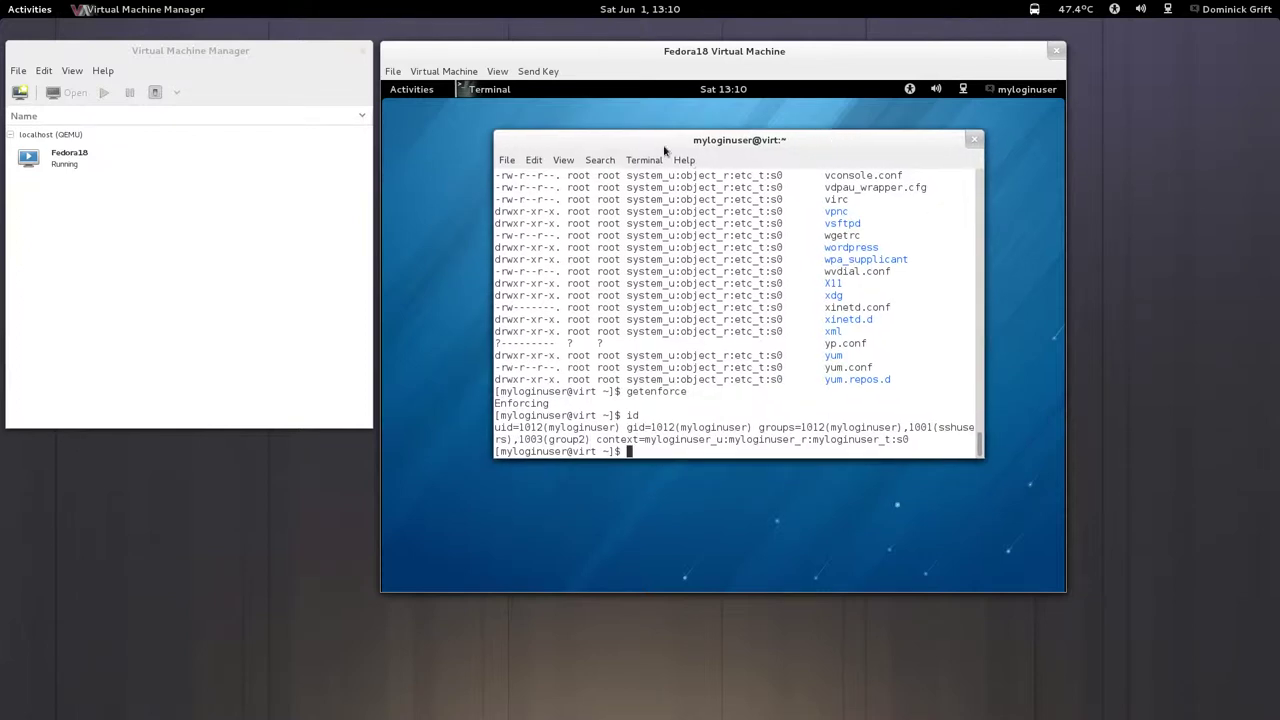
pyautogui.click(420, 92)
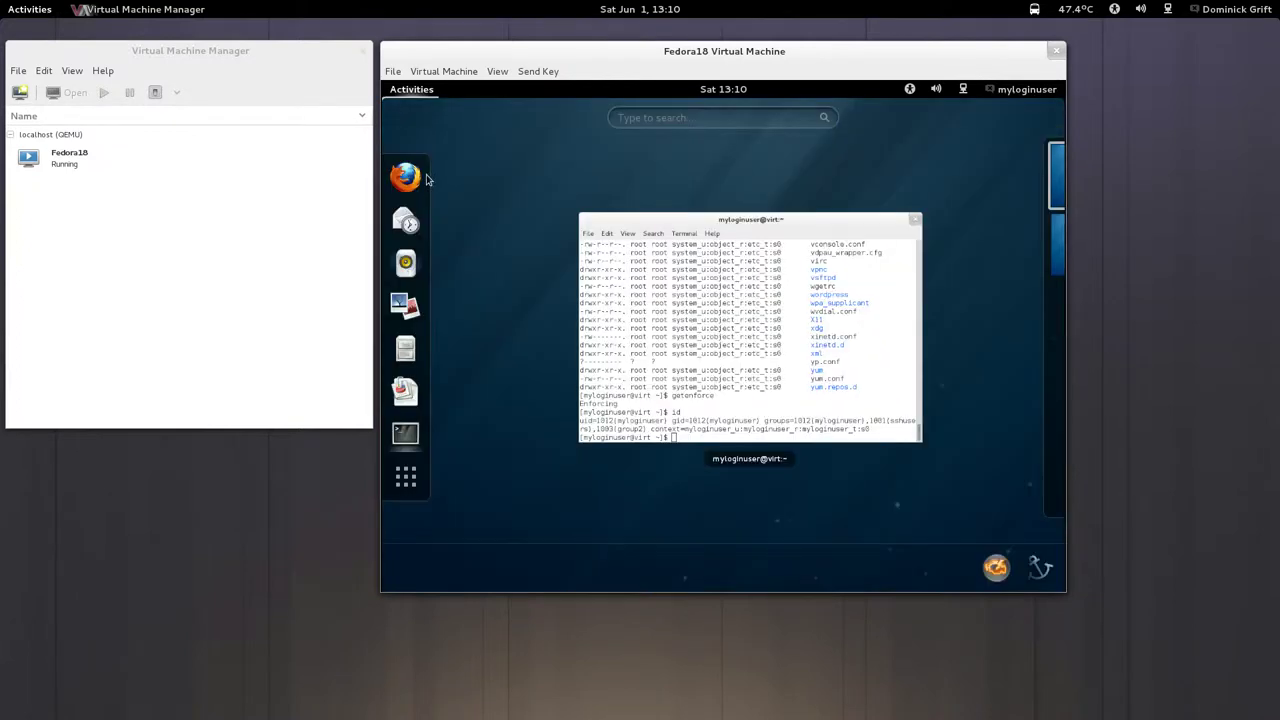
pyautogui.moveTo(750, 320)
pyautogui.click(762, 300)
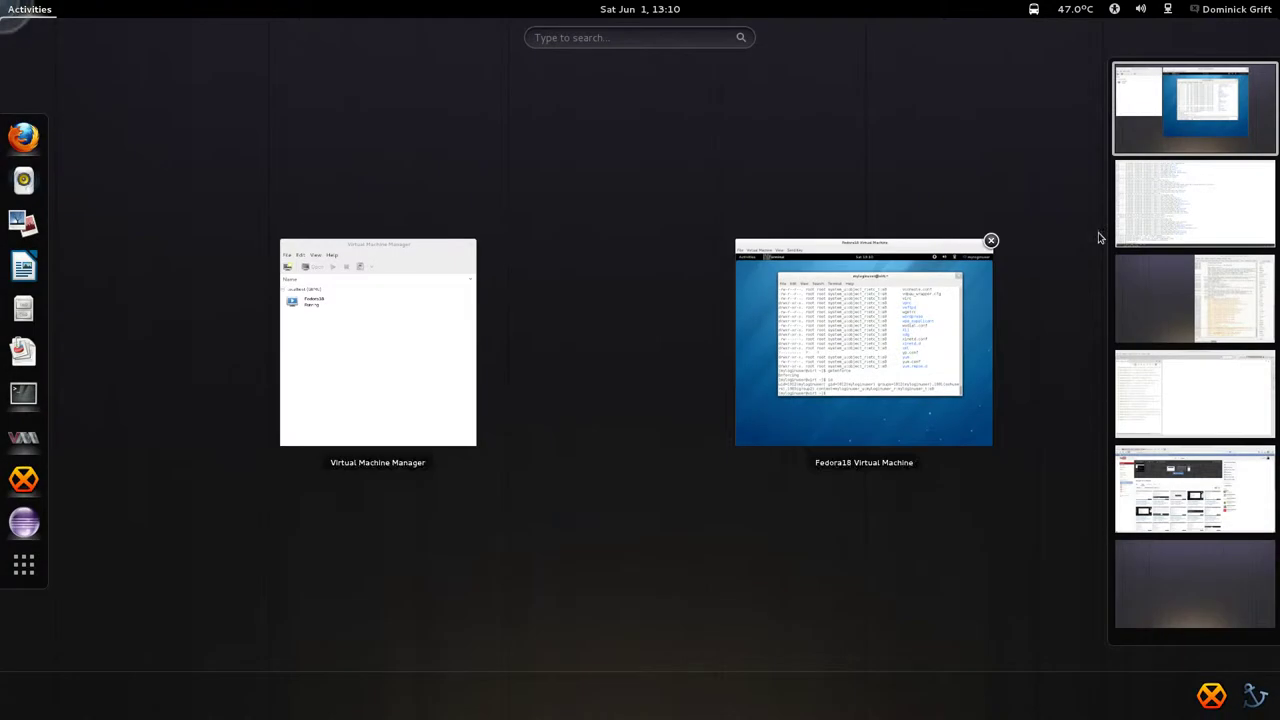
pyautogui.click(1195, 250)
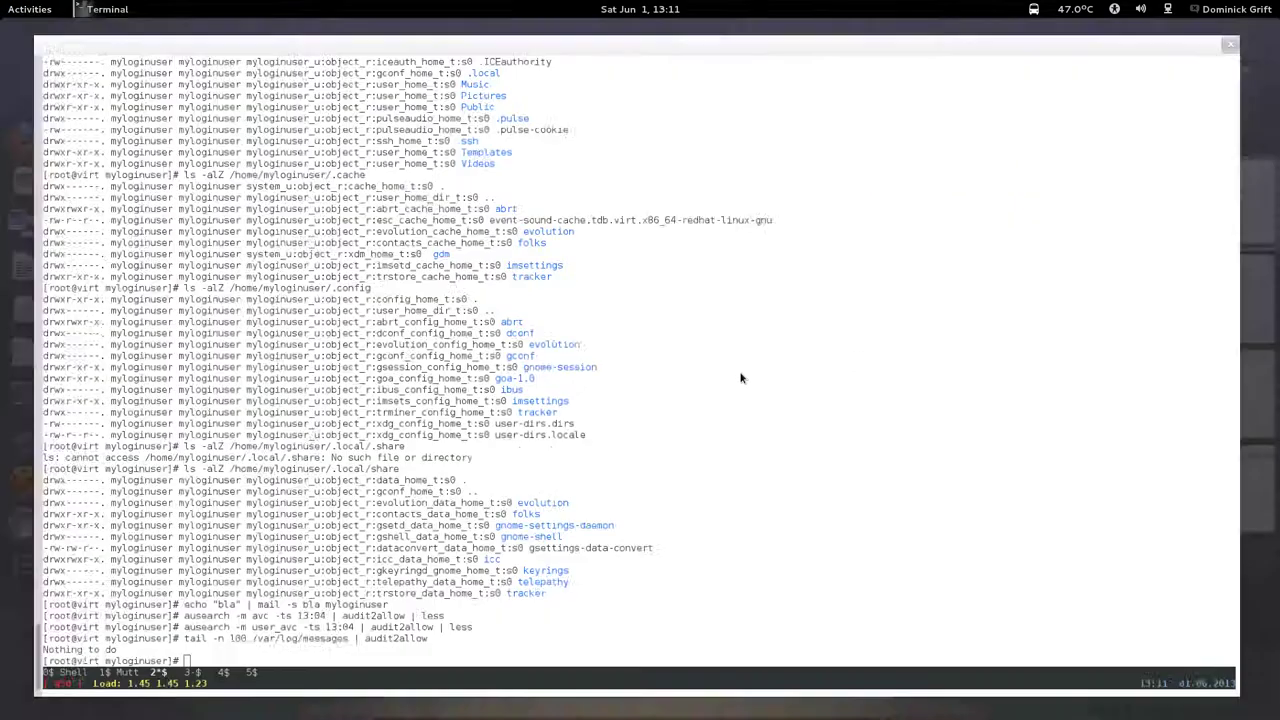